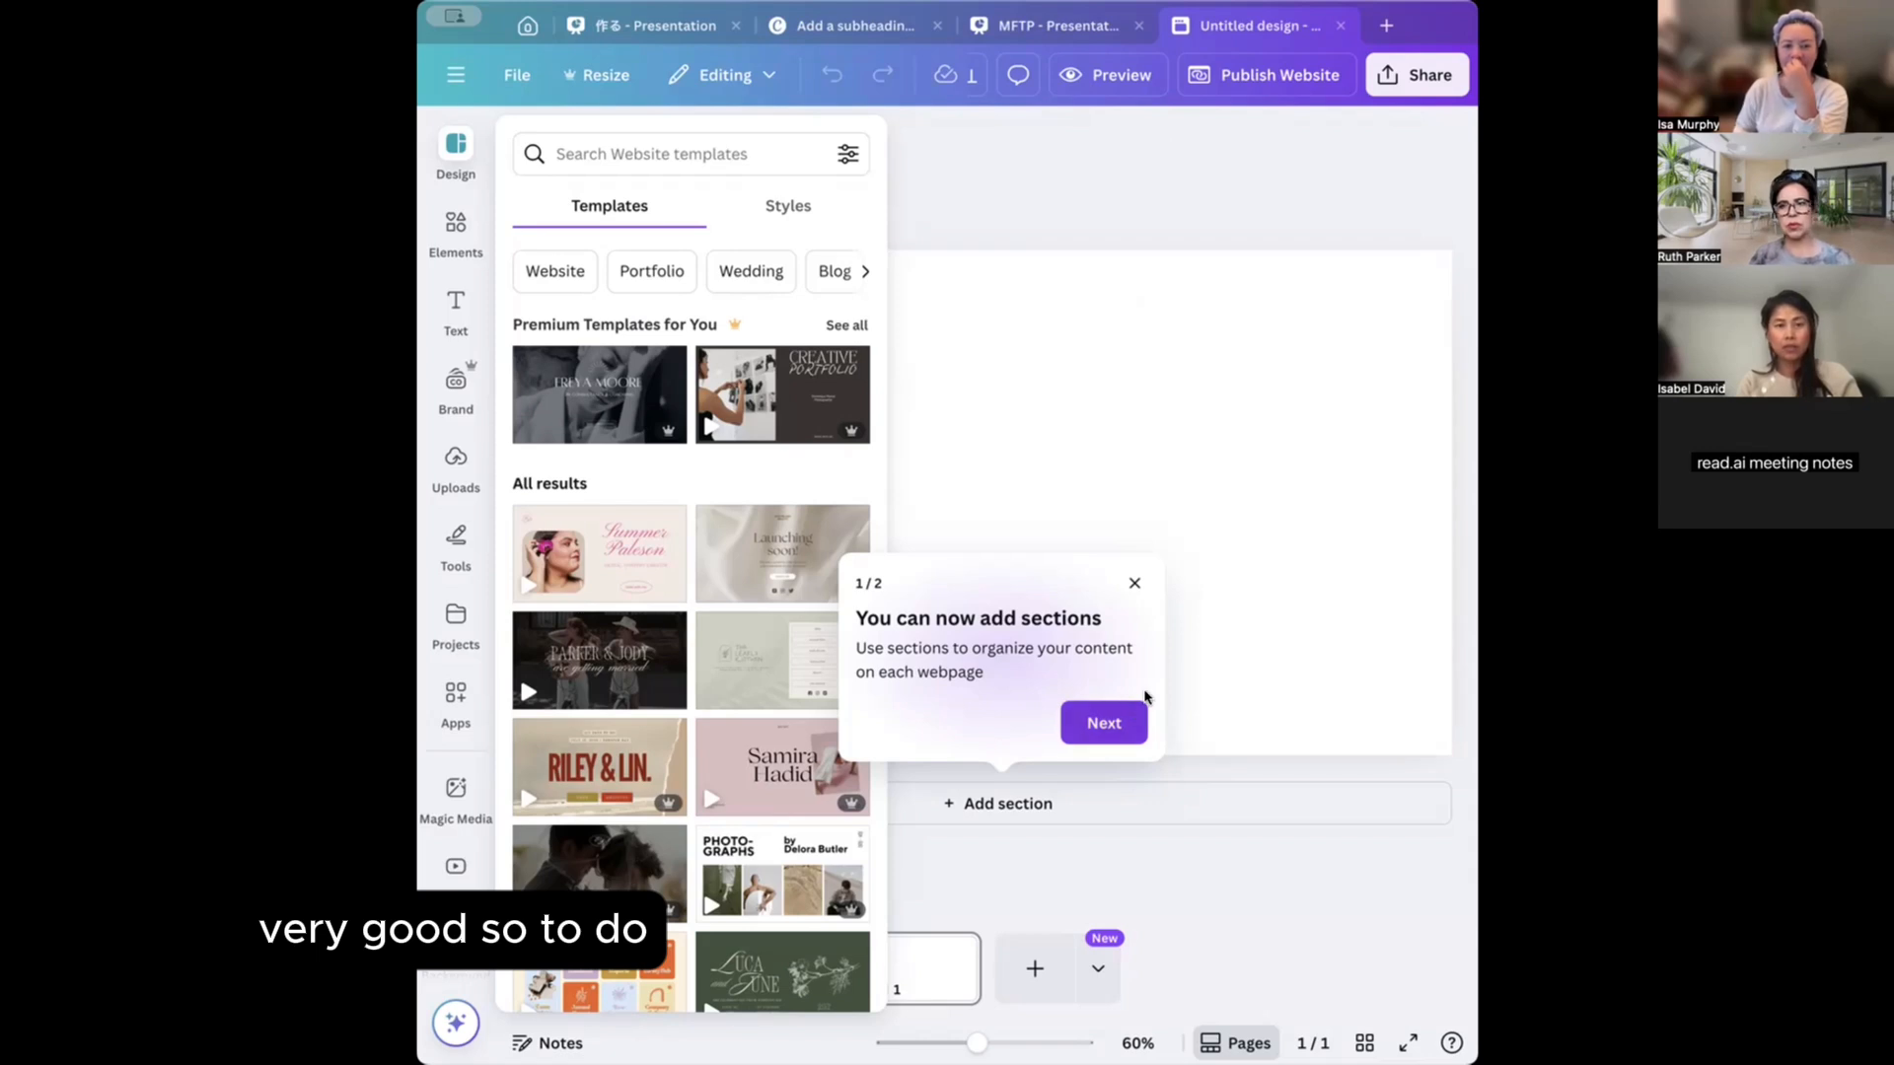
# Close the design templates list and dismiss the 'You can now add sections' tip.
pyautogui.click(1131, 584)
pyautogui.click(1131, 584)
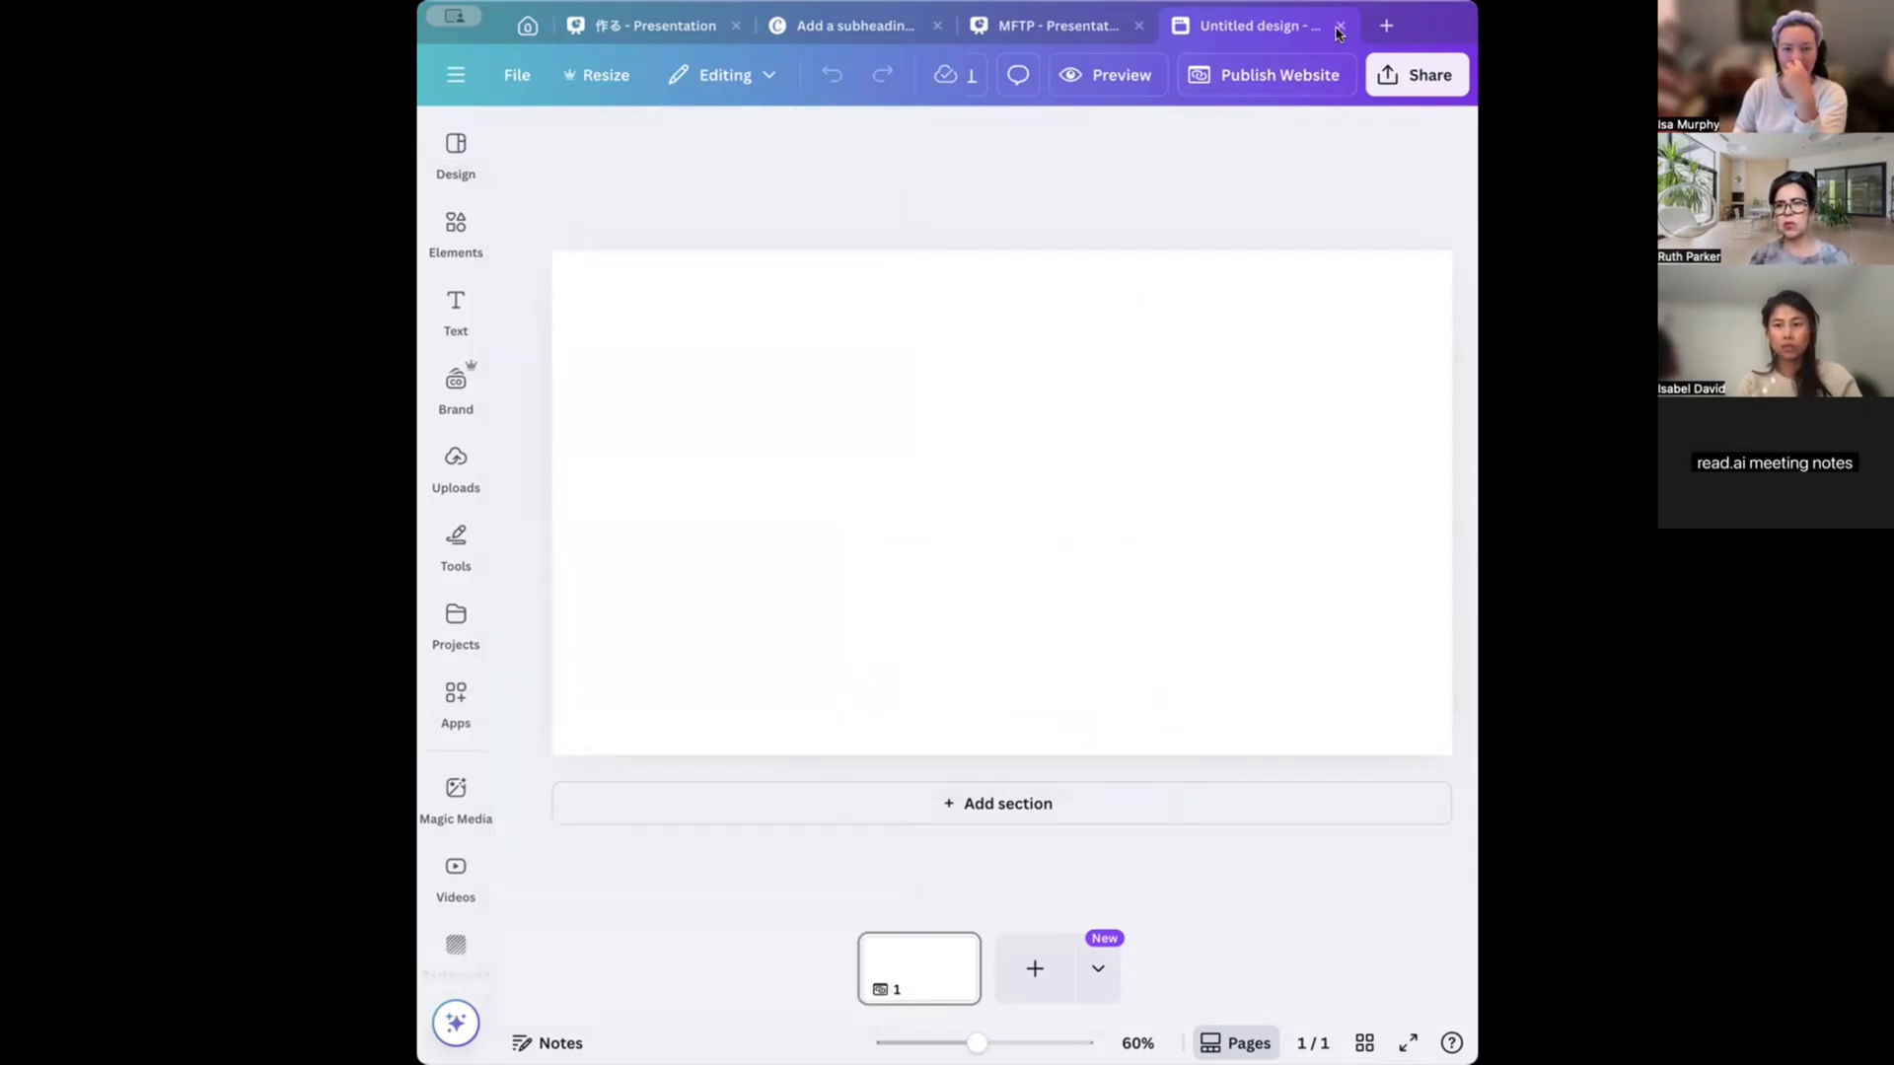
# Reopen the templates list, then close the Untitled design tab and go back to Home.
pyautogui.click(455, 163)
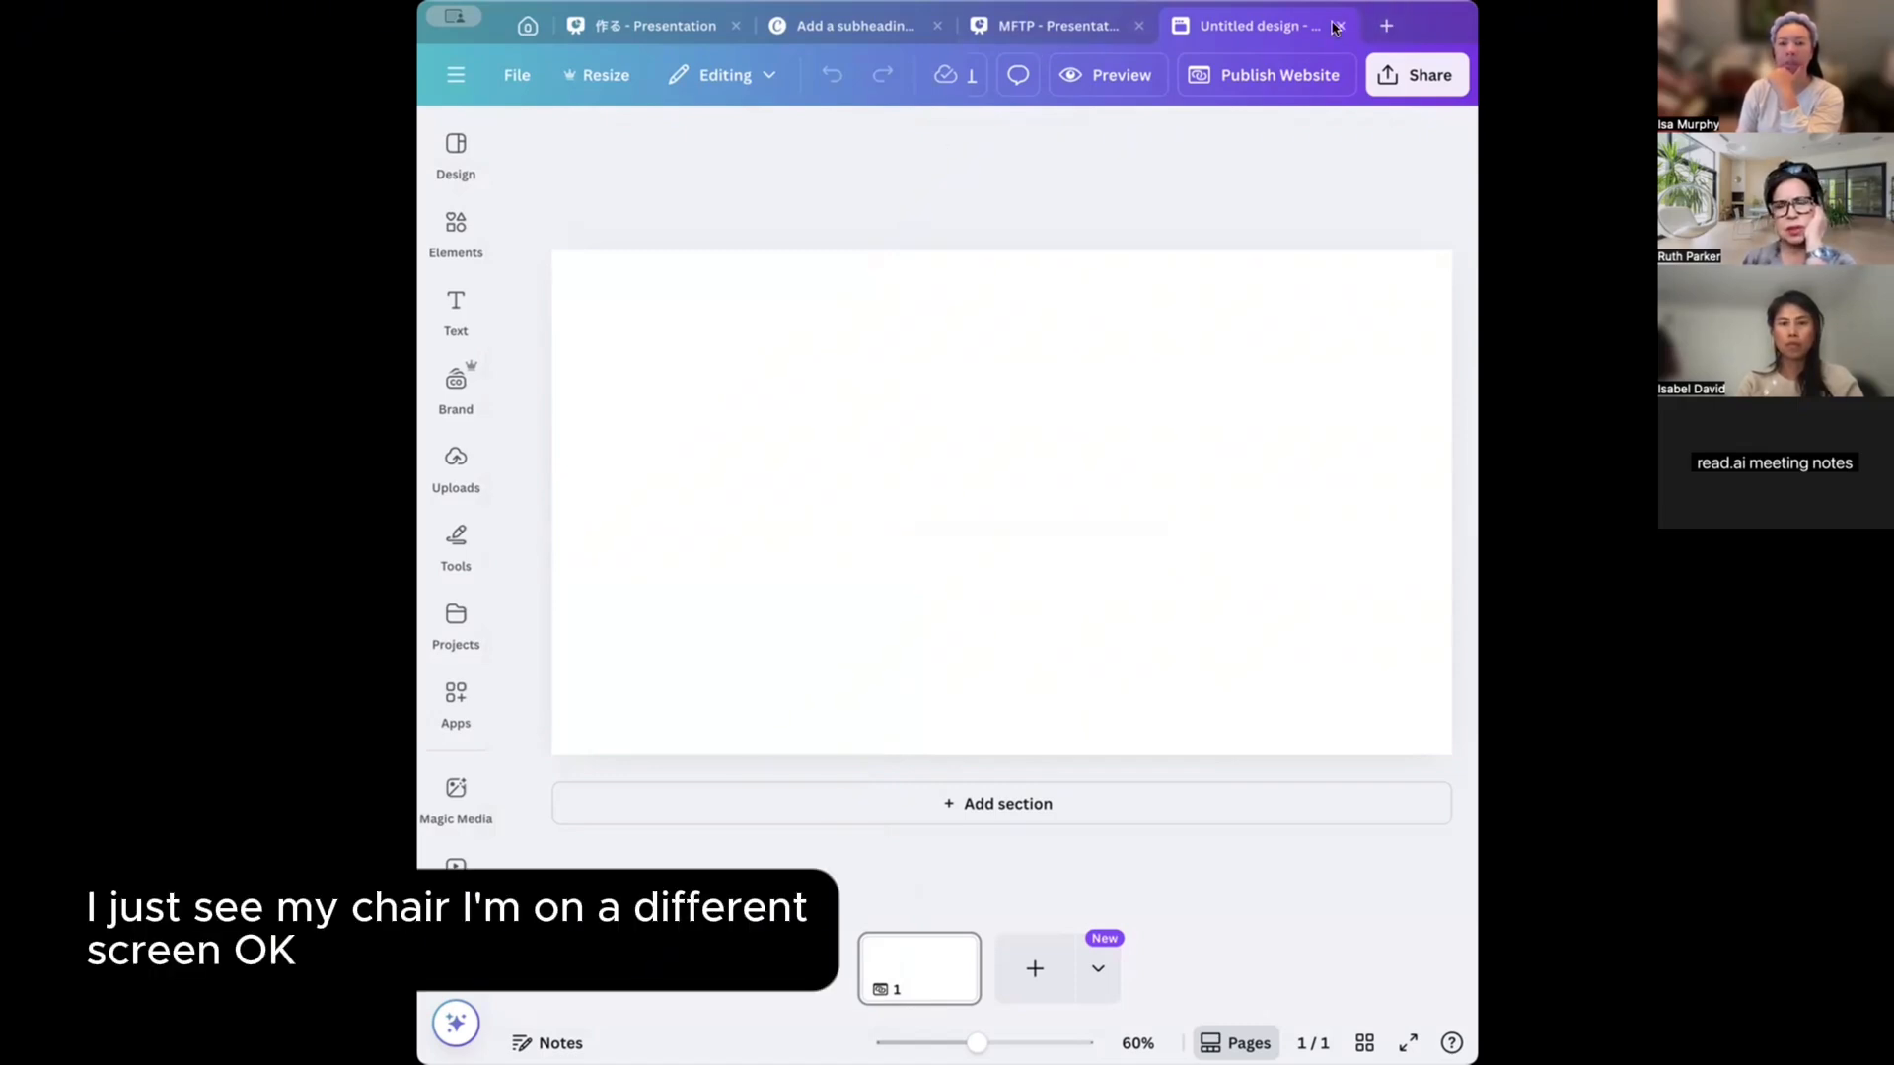
pyautogui.click(1339, 27)
pyautogui.click(526, 24)
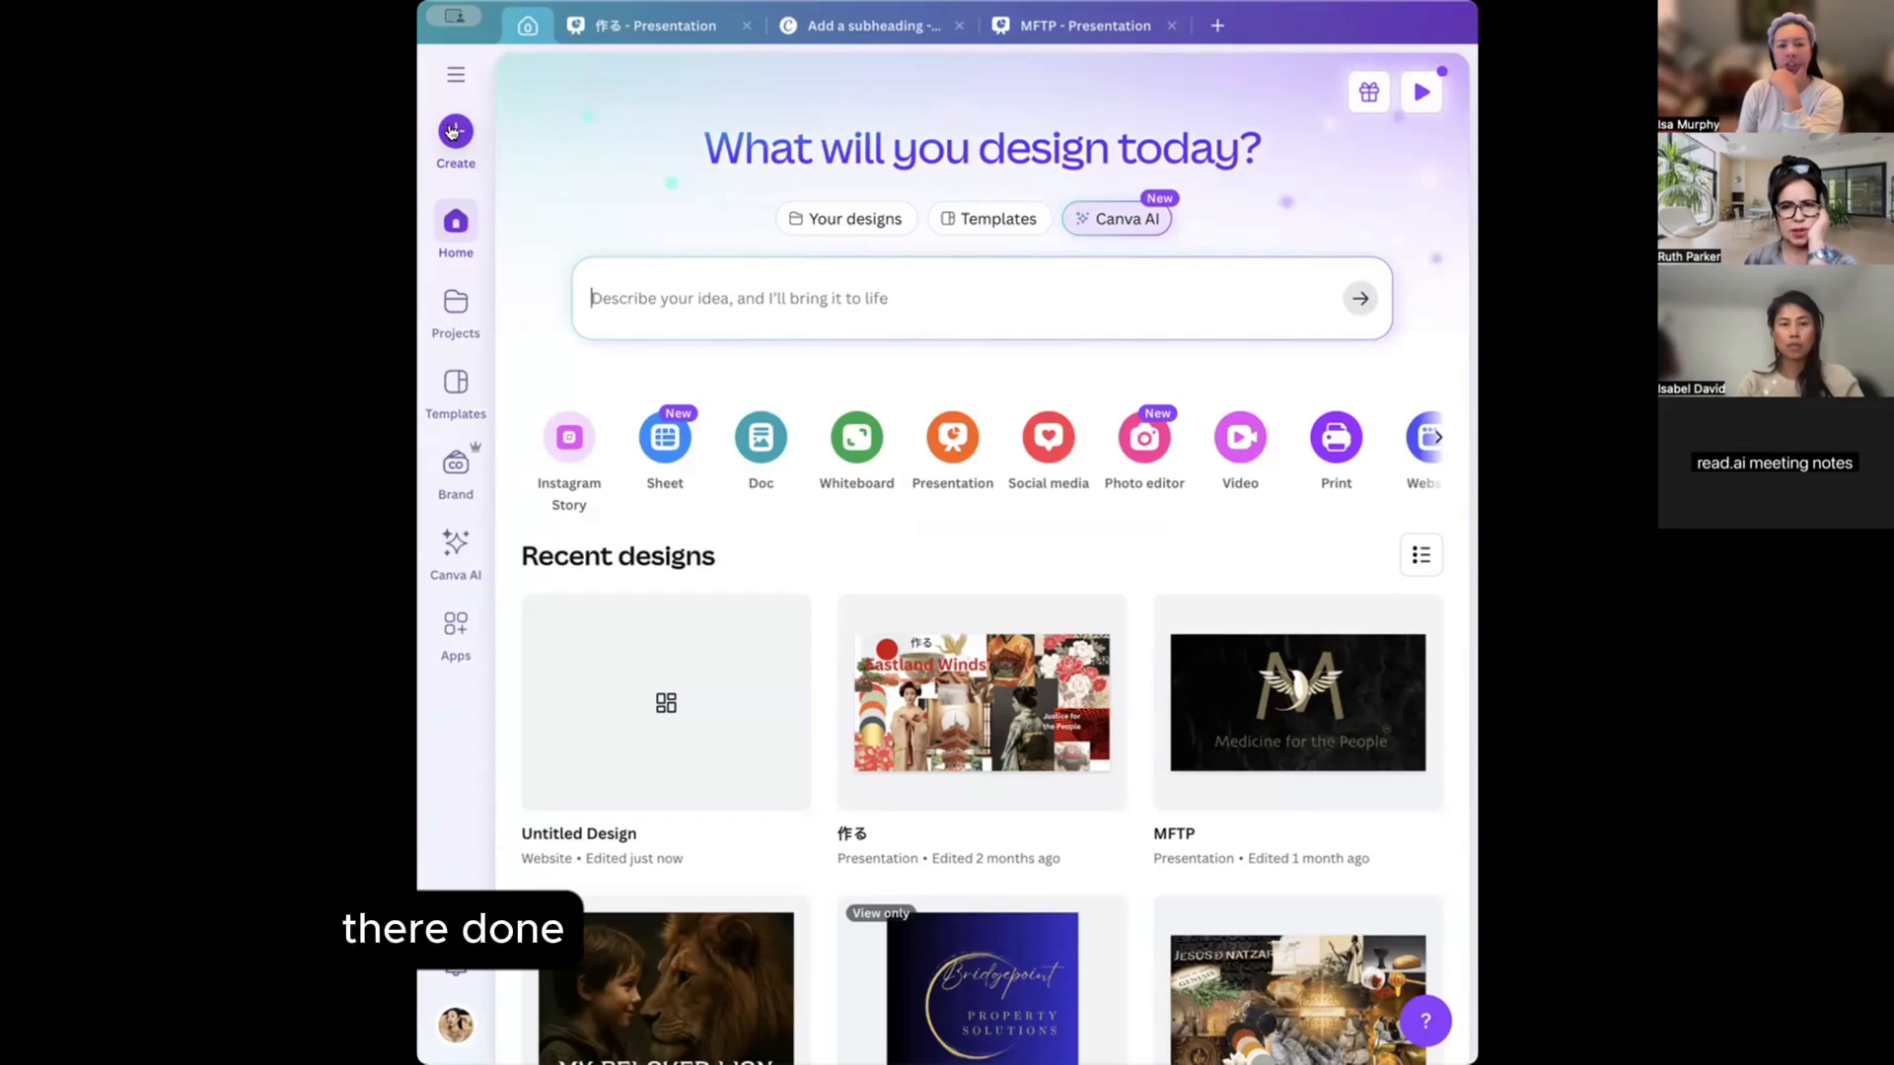
# Create a Retail Website design from a 'website' search, then close it and return Home.
pyautogui.click(453, 132)
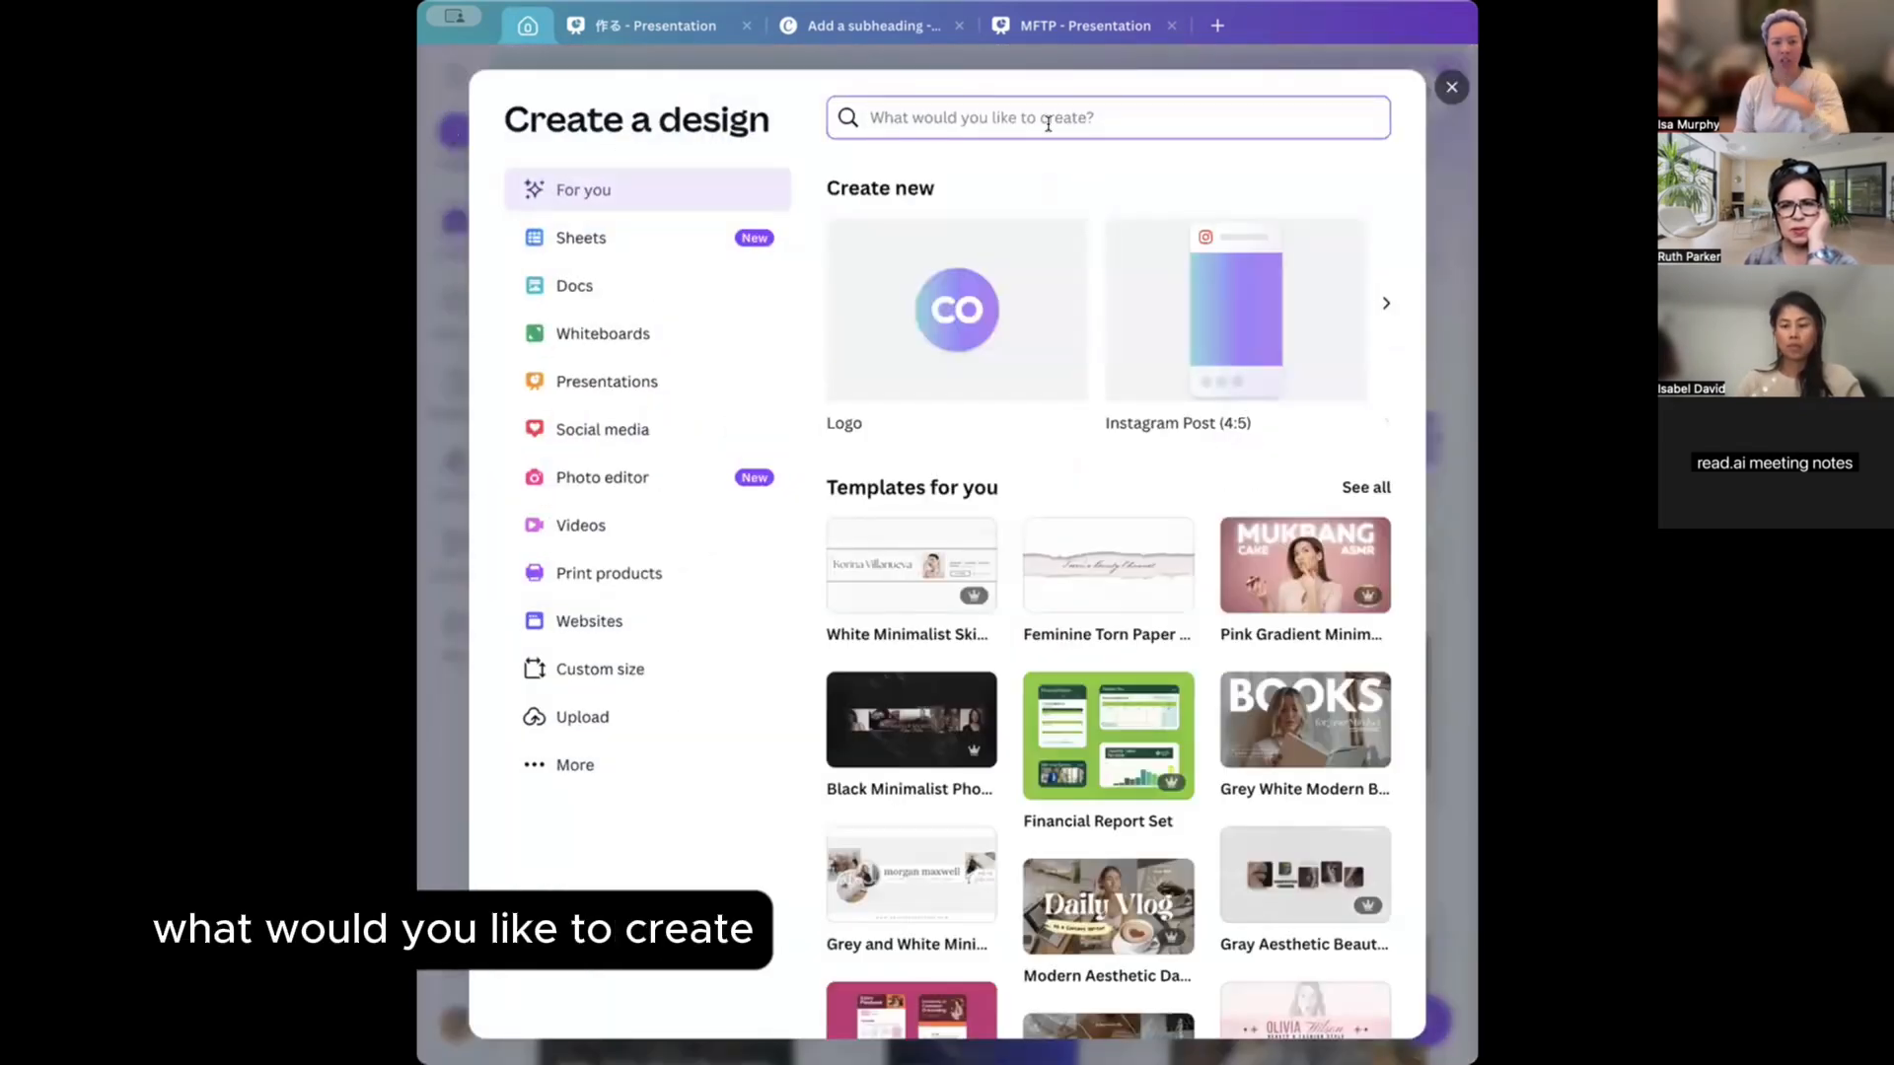
pyautogui.write('website')
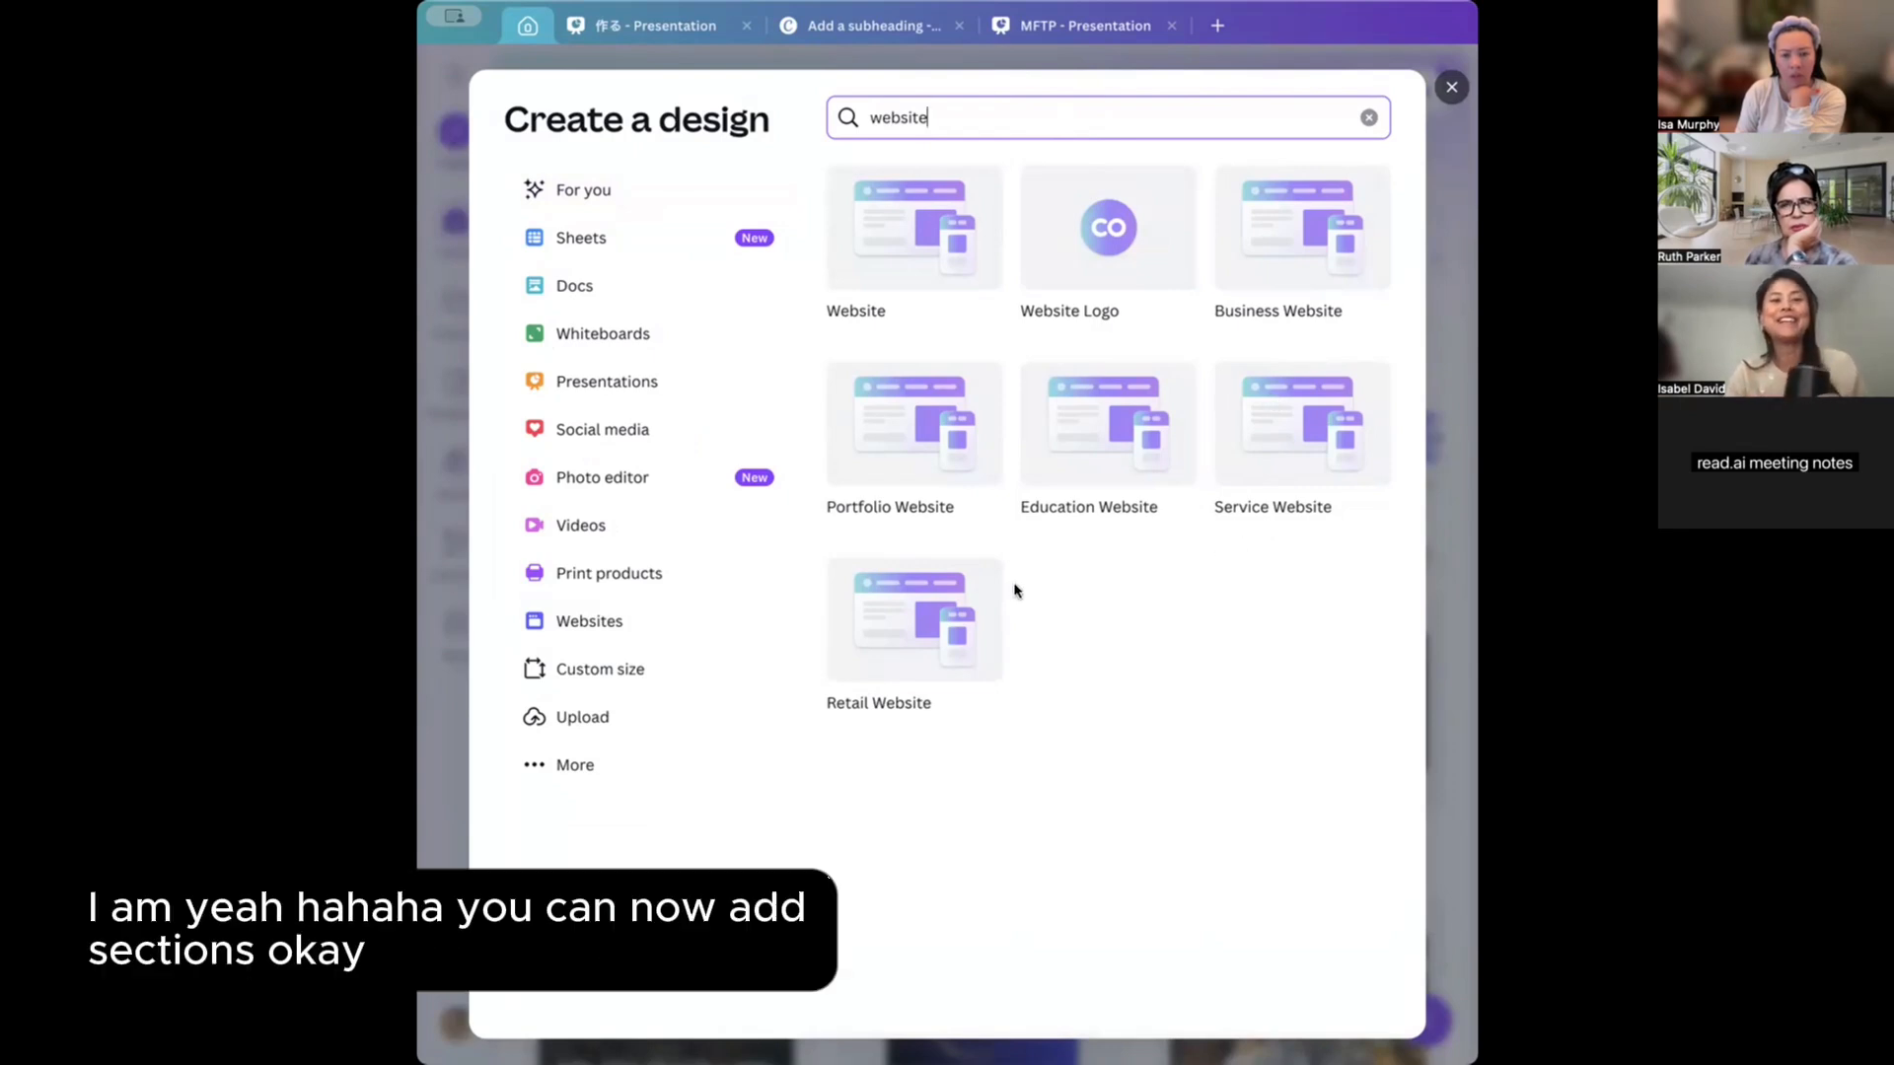
pyautogui.click(920, 629)
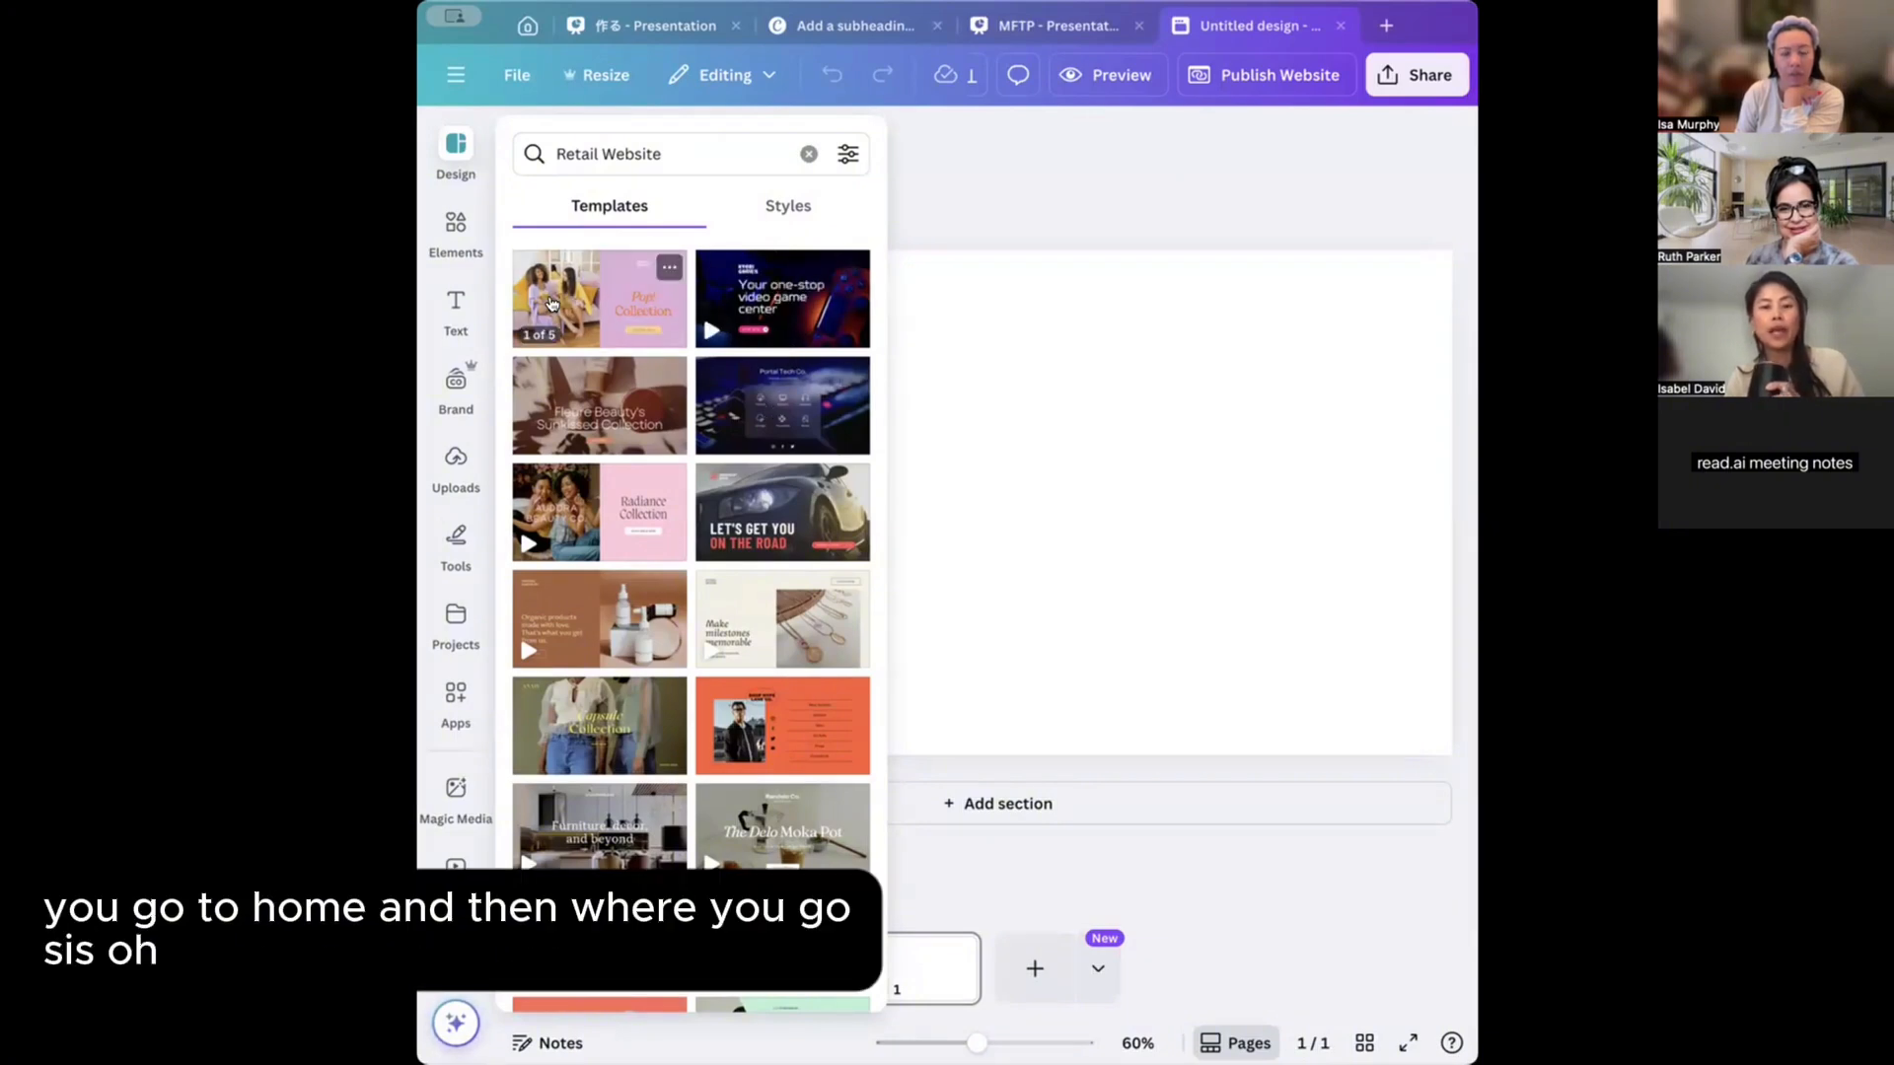
pyautogui.click(1341, 25)
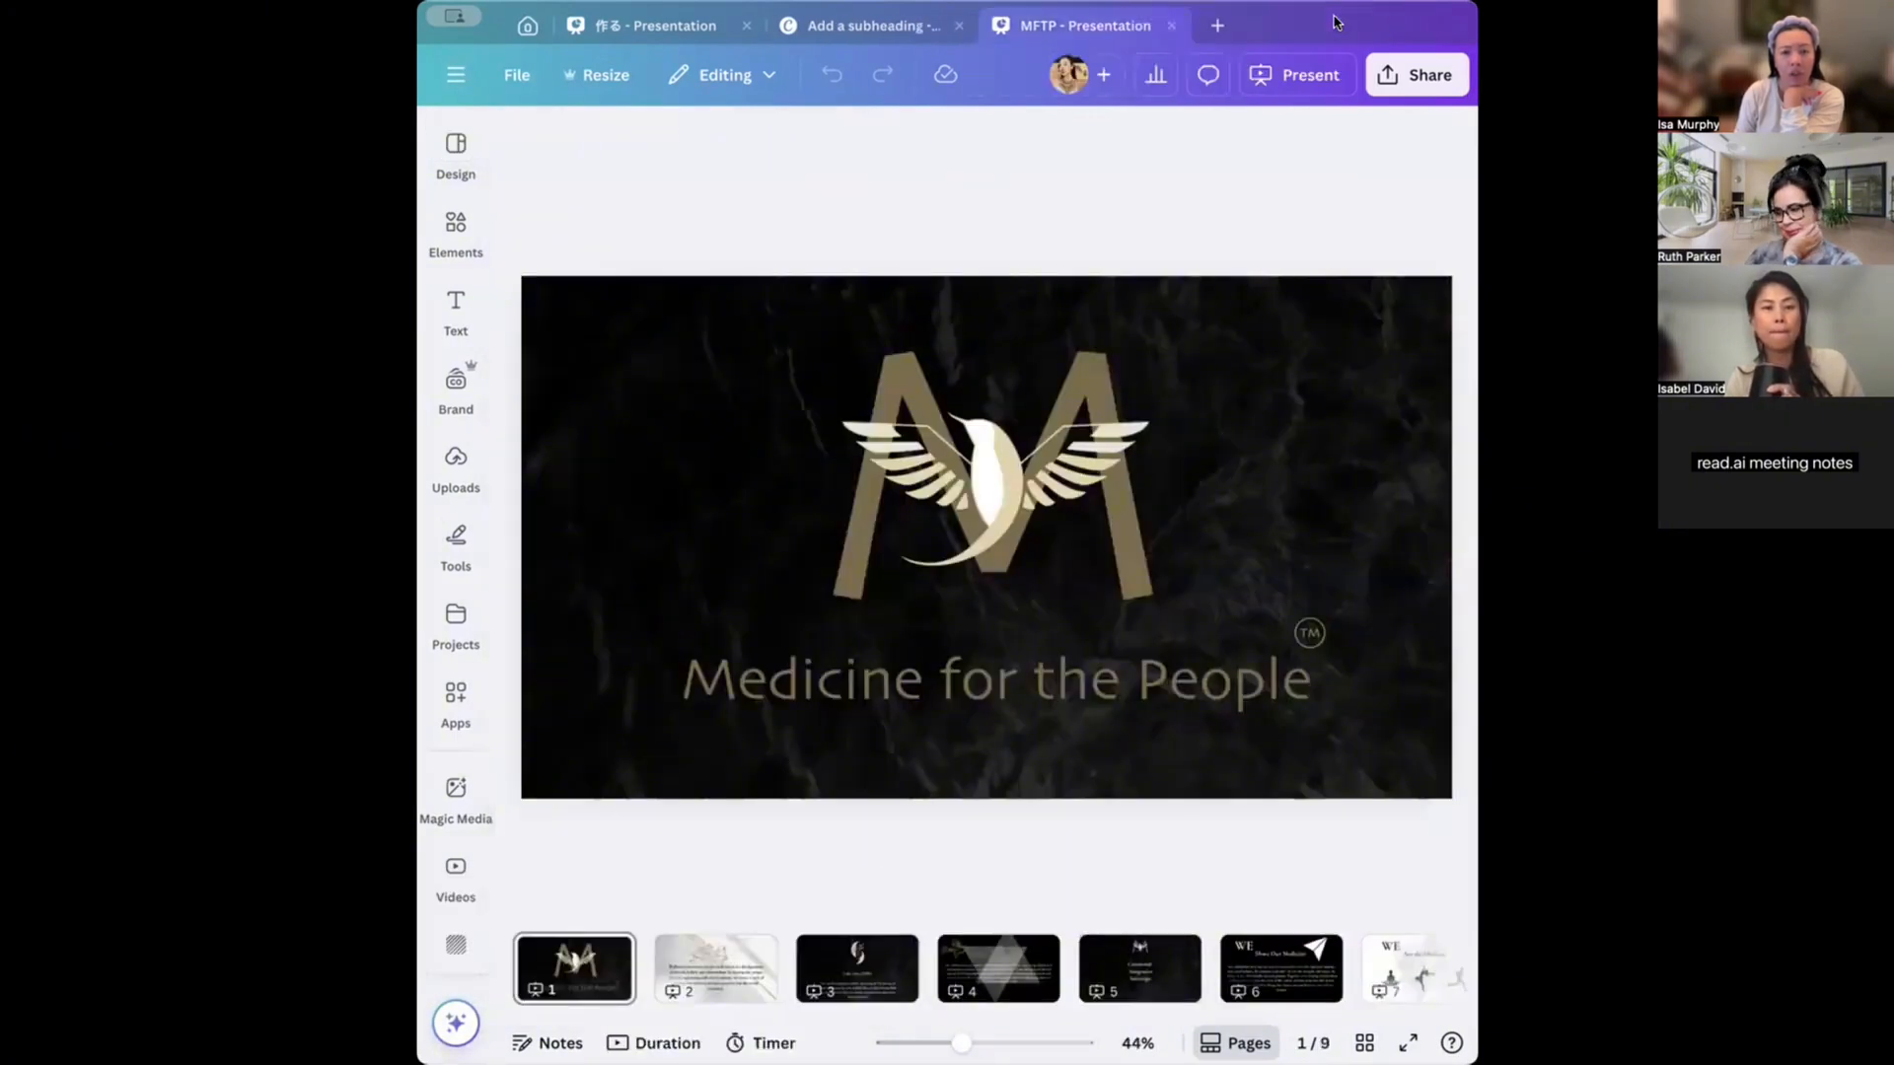
pyautogui.click(528, 26)
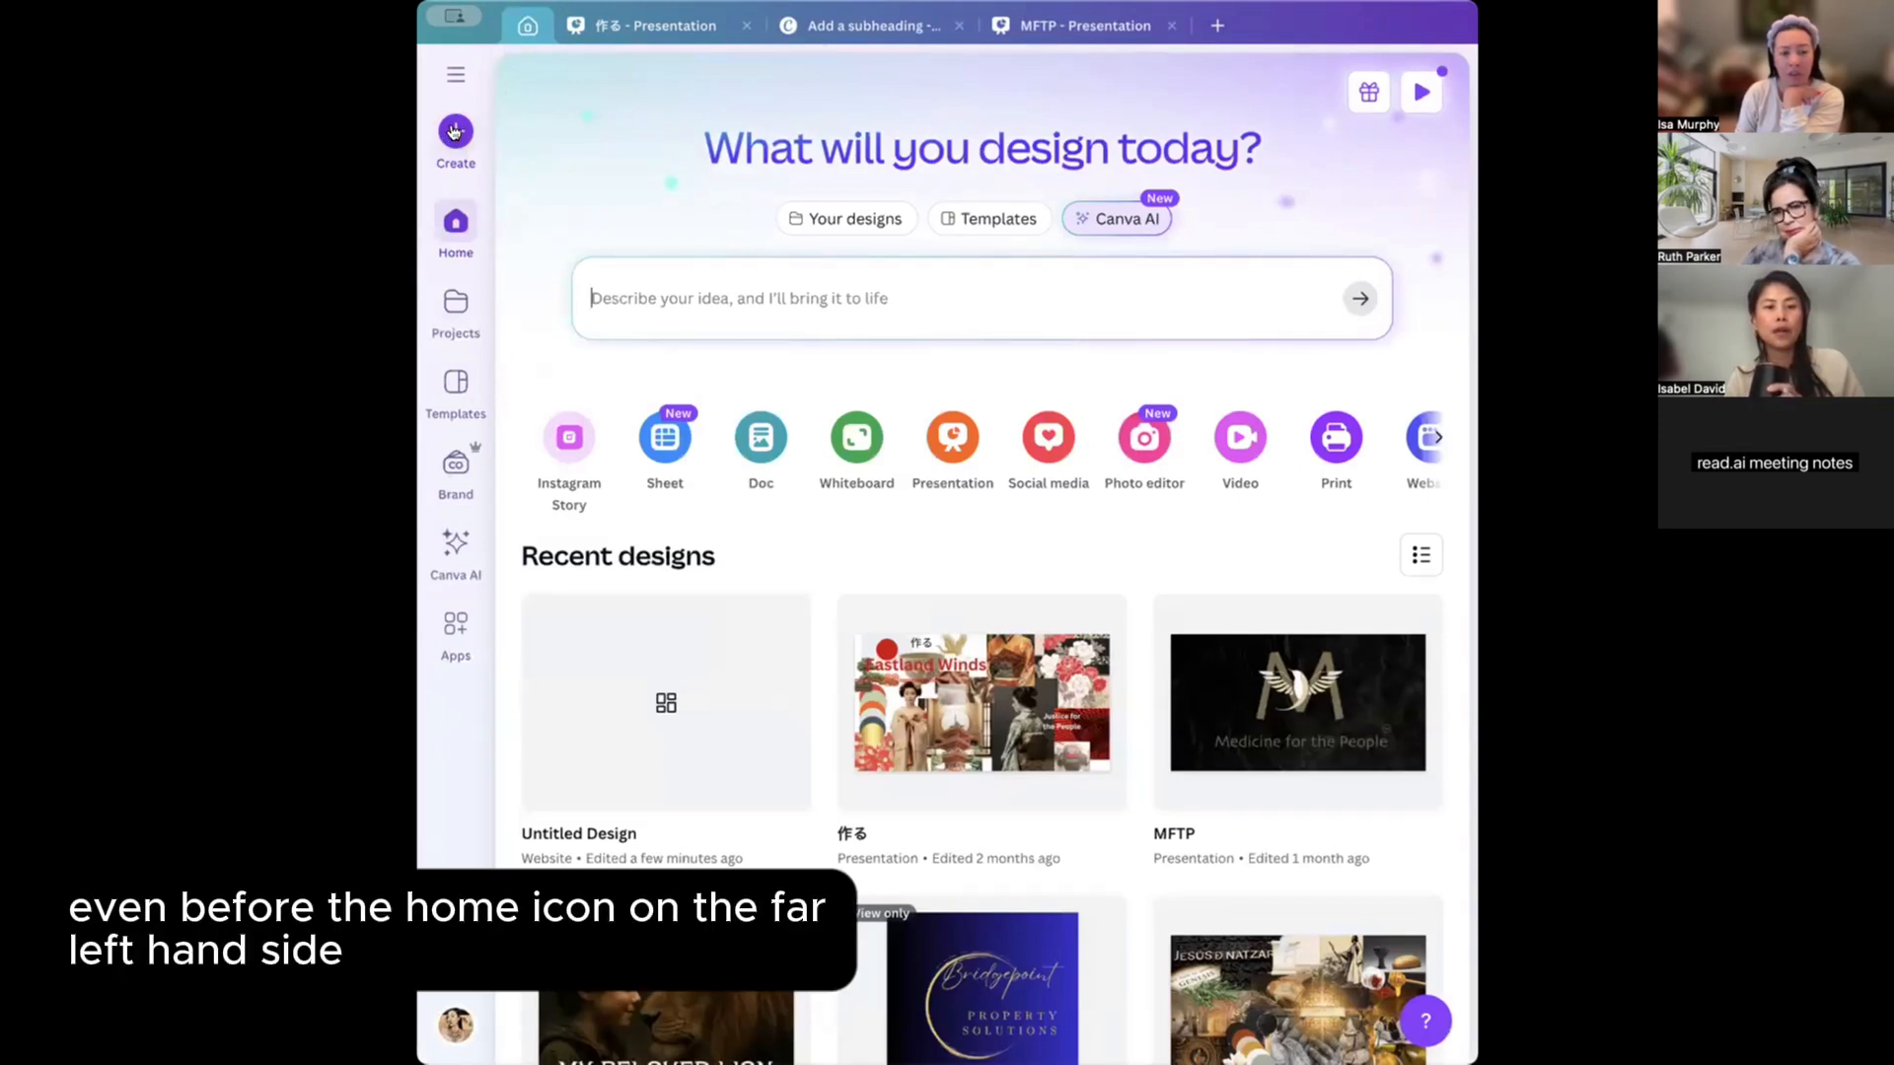
# Create another Retail Website design from a new 'website' search.
pyautogui.click(453, 131)
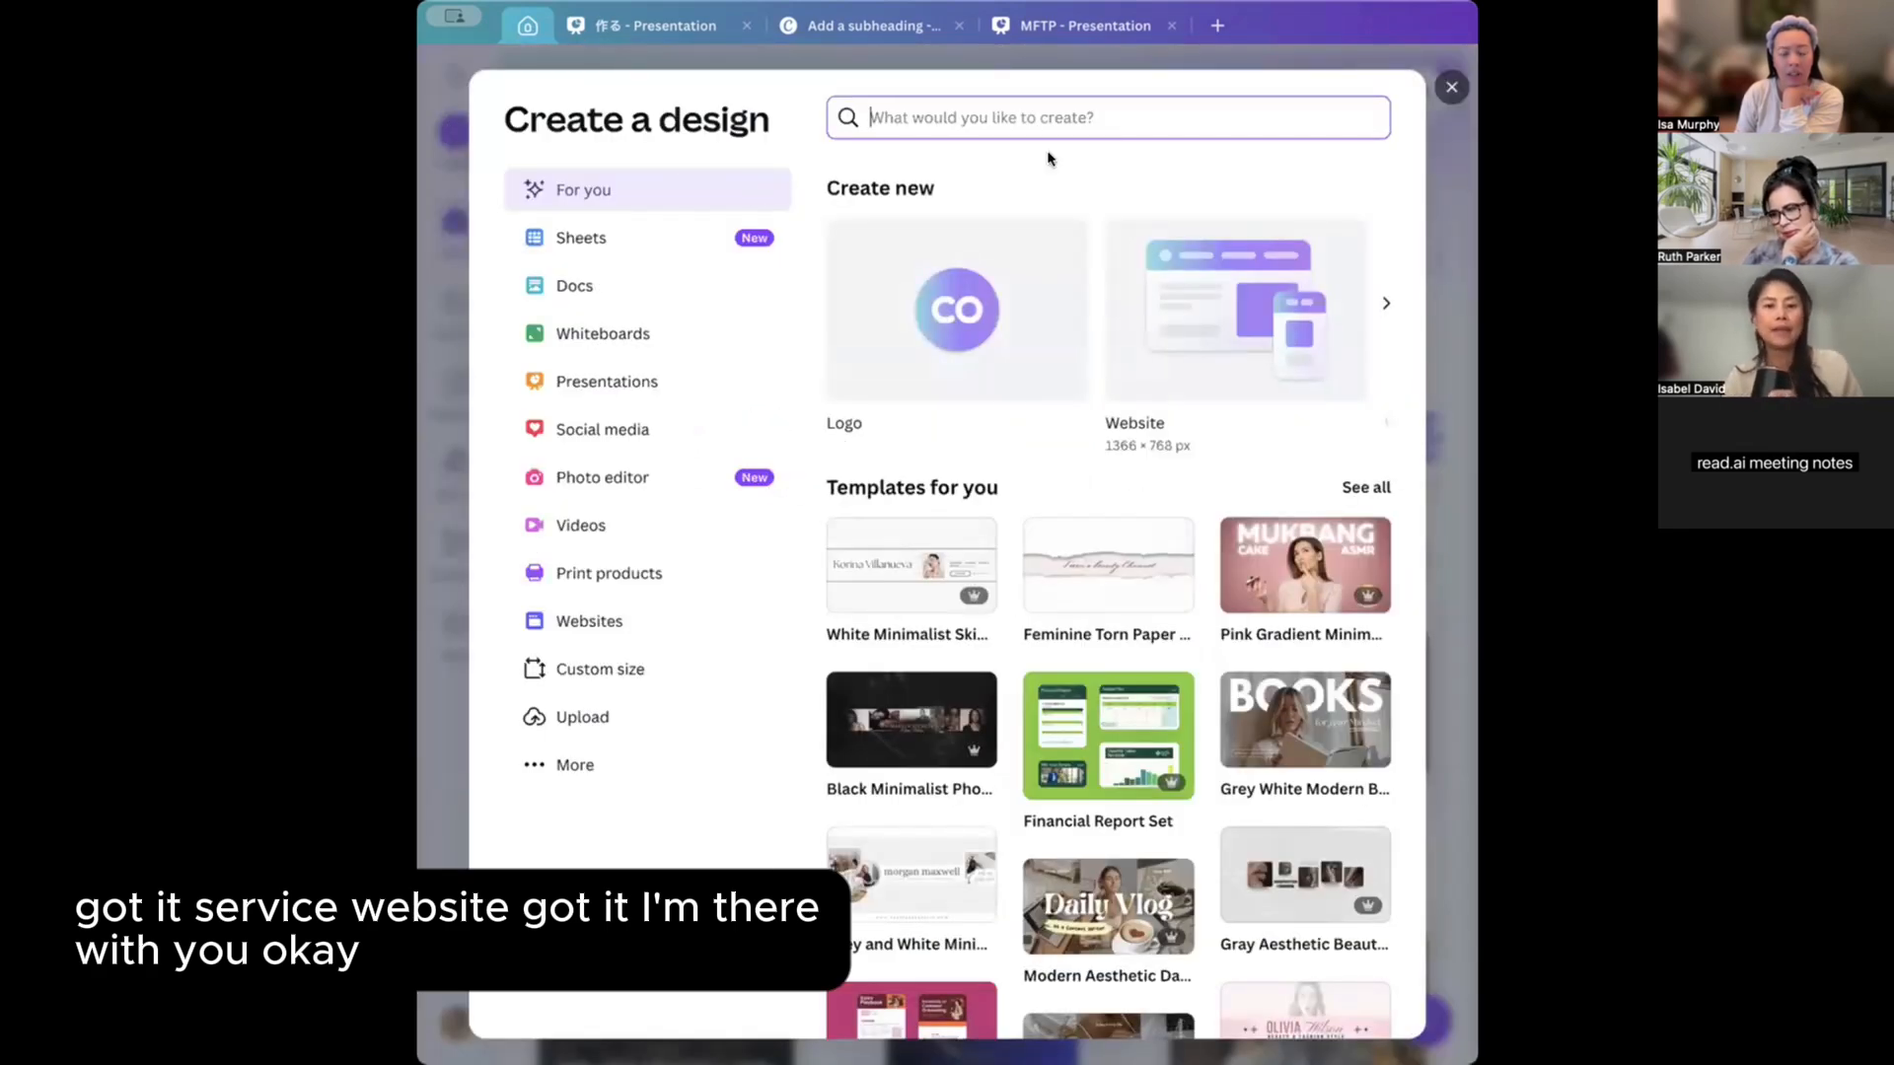
pyautogui.write('website')
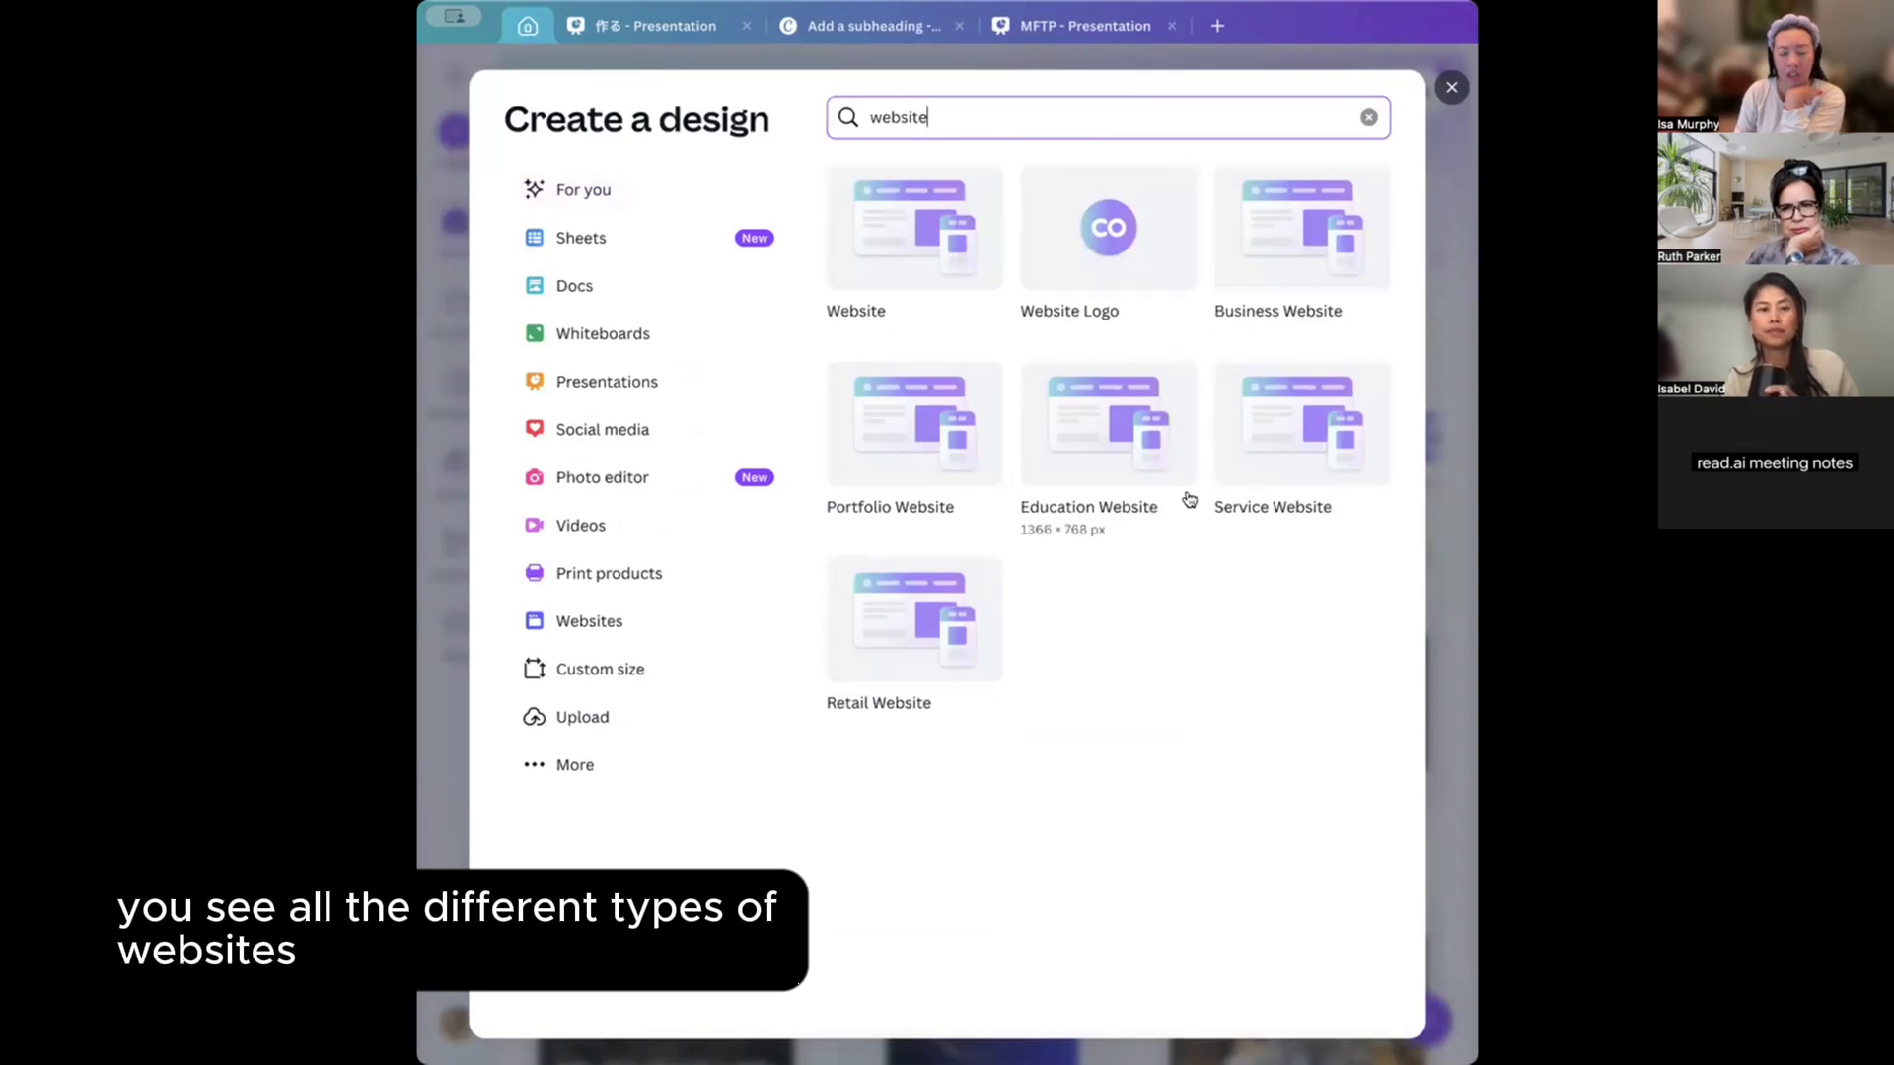
pyautogui.click(924, 617)
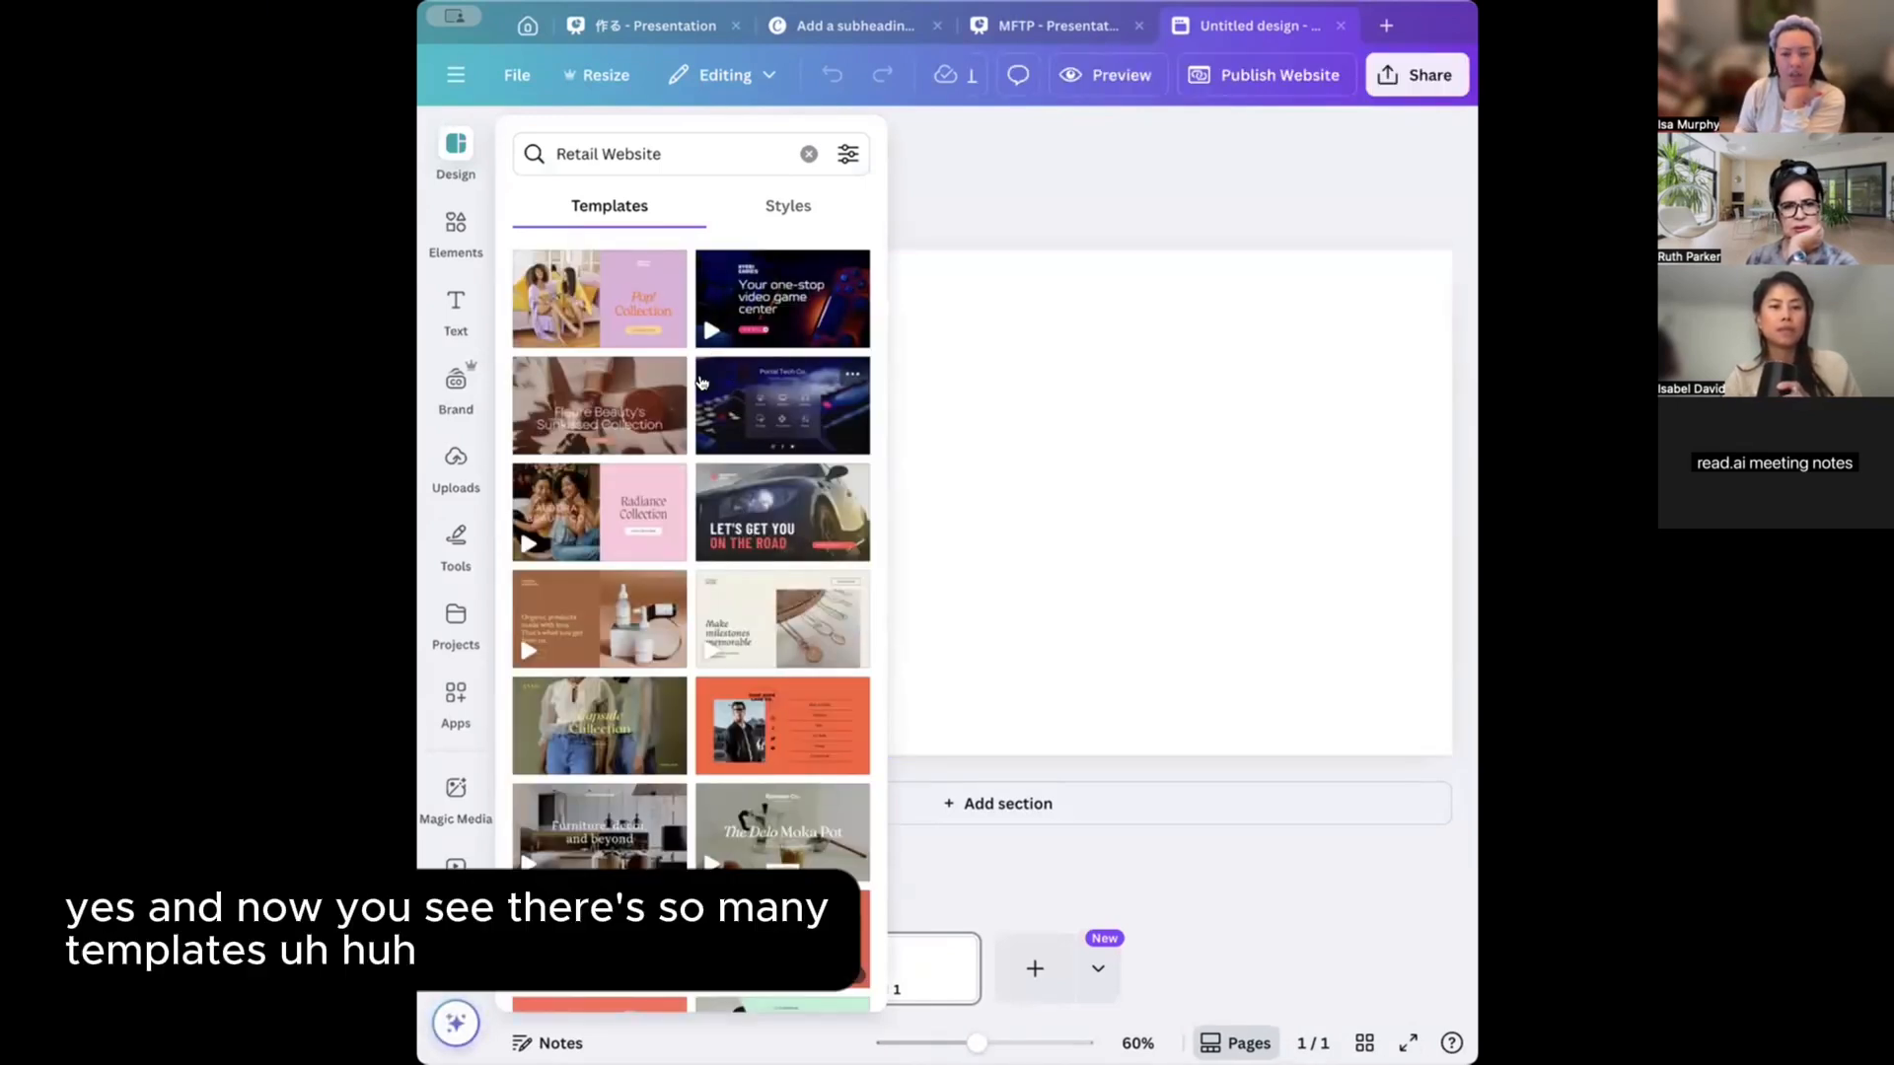
# Browse the Retail Website templates and open 'Furniture, decor, and beyond' (Interiors, Black and White Photographic).
pyautogui.scroll(-3, 701, 382)
pyautogui.scroll(3, 701, 383)
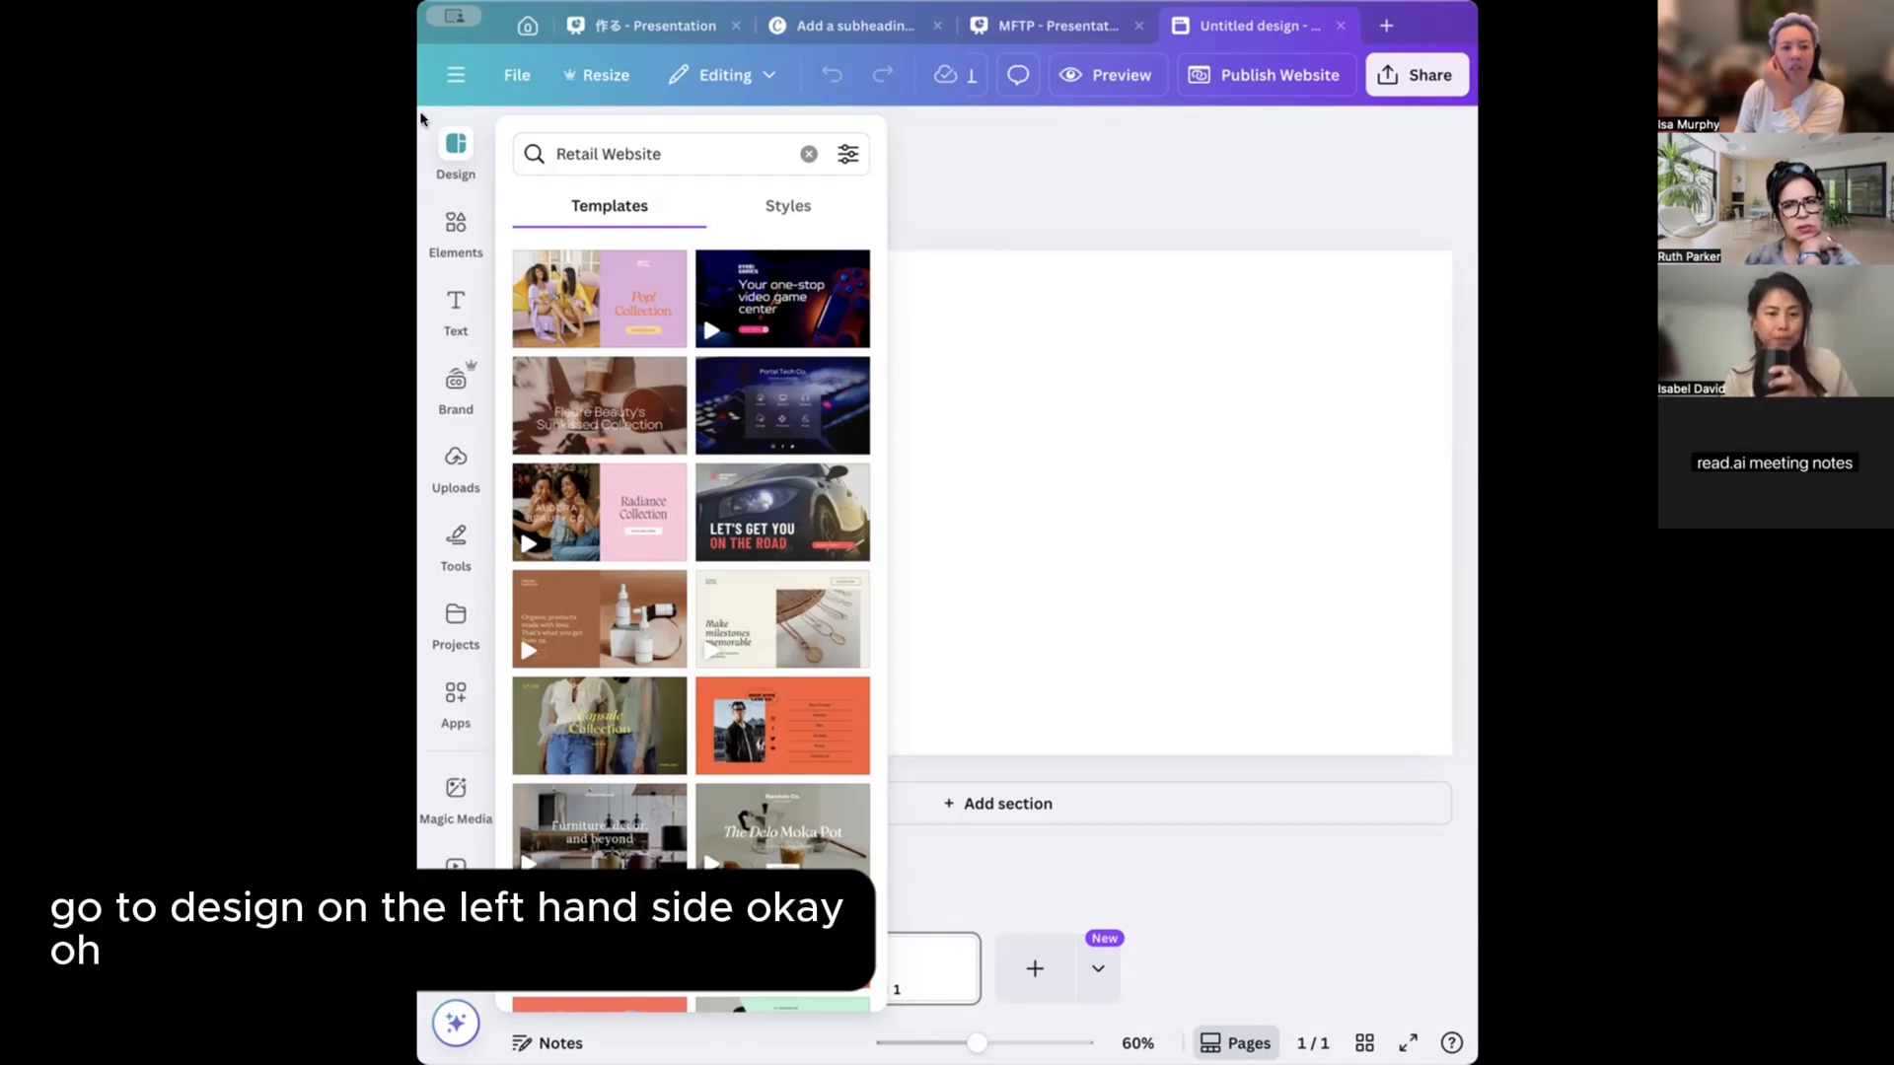
pyautogui.click(456, 144)
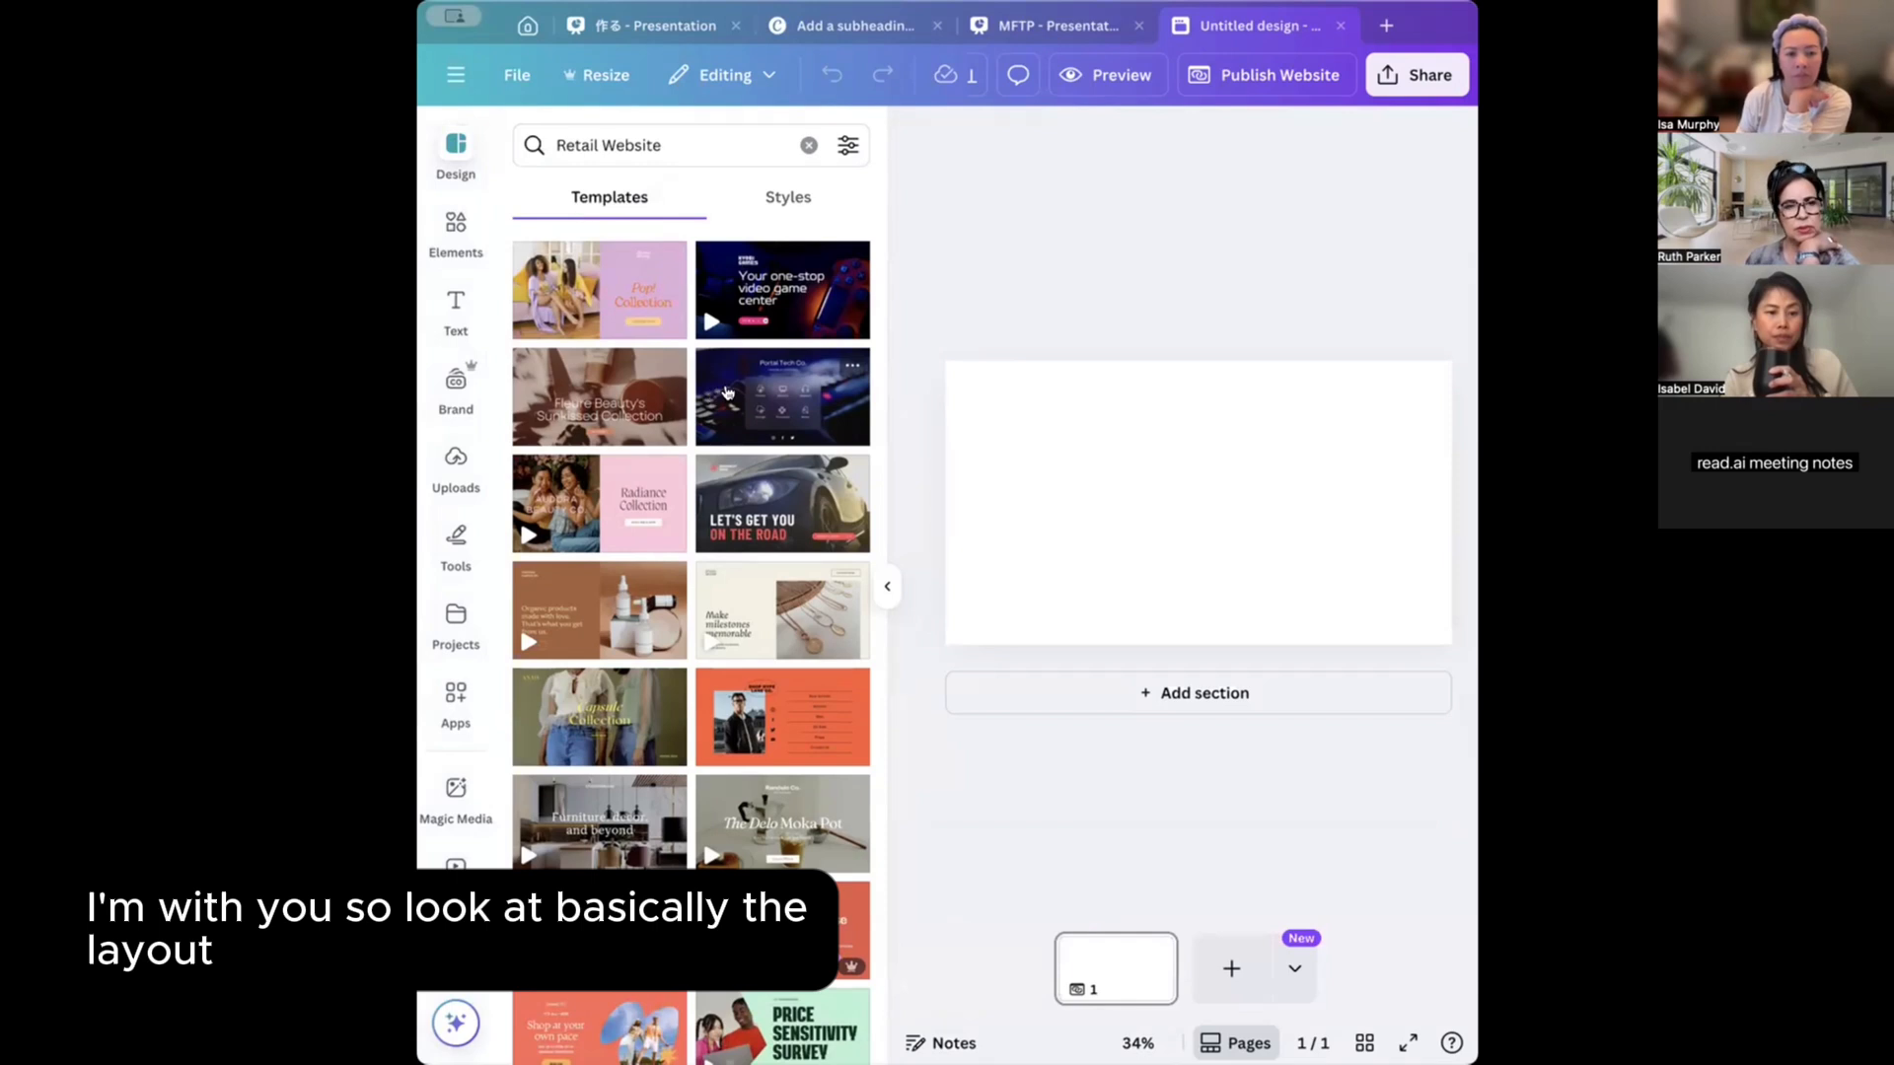
pyautogui.scroll(-2, 727, 393)
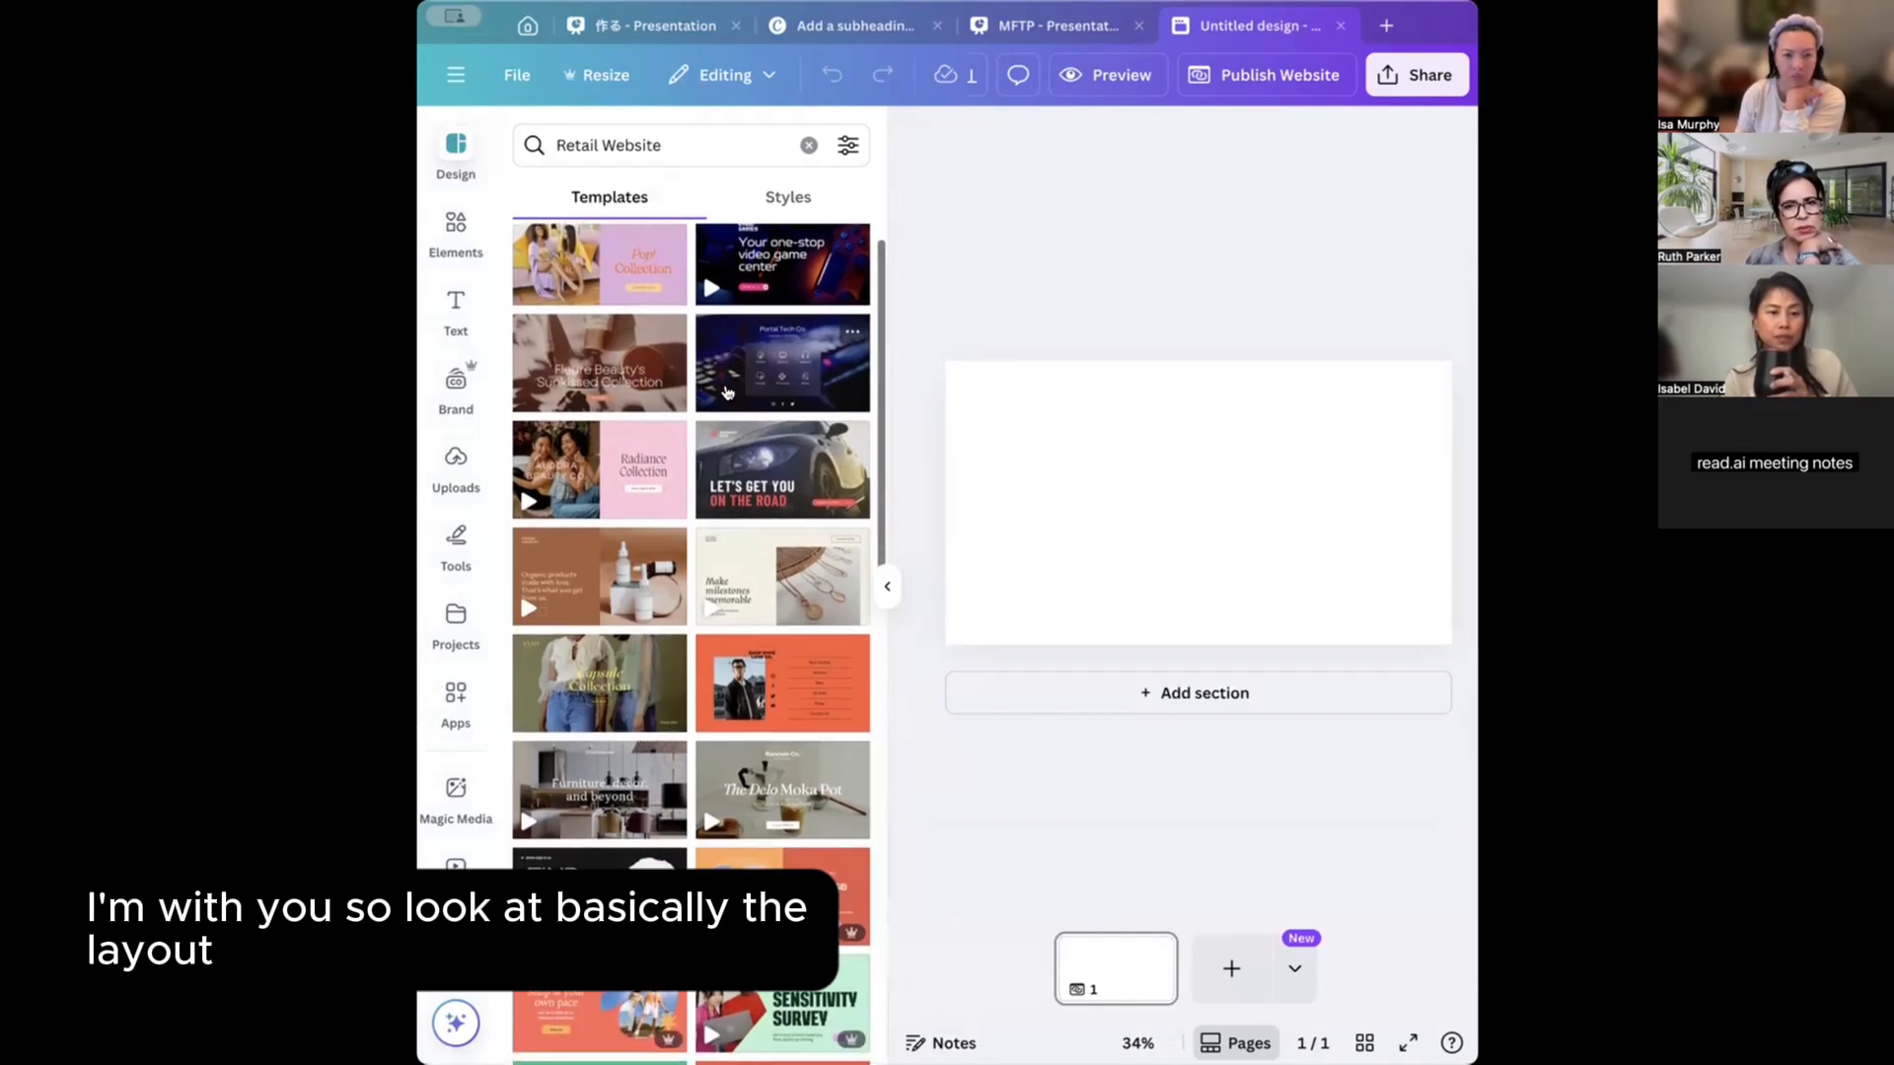
pyautogui.scroll(-4, 727, 393)
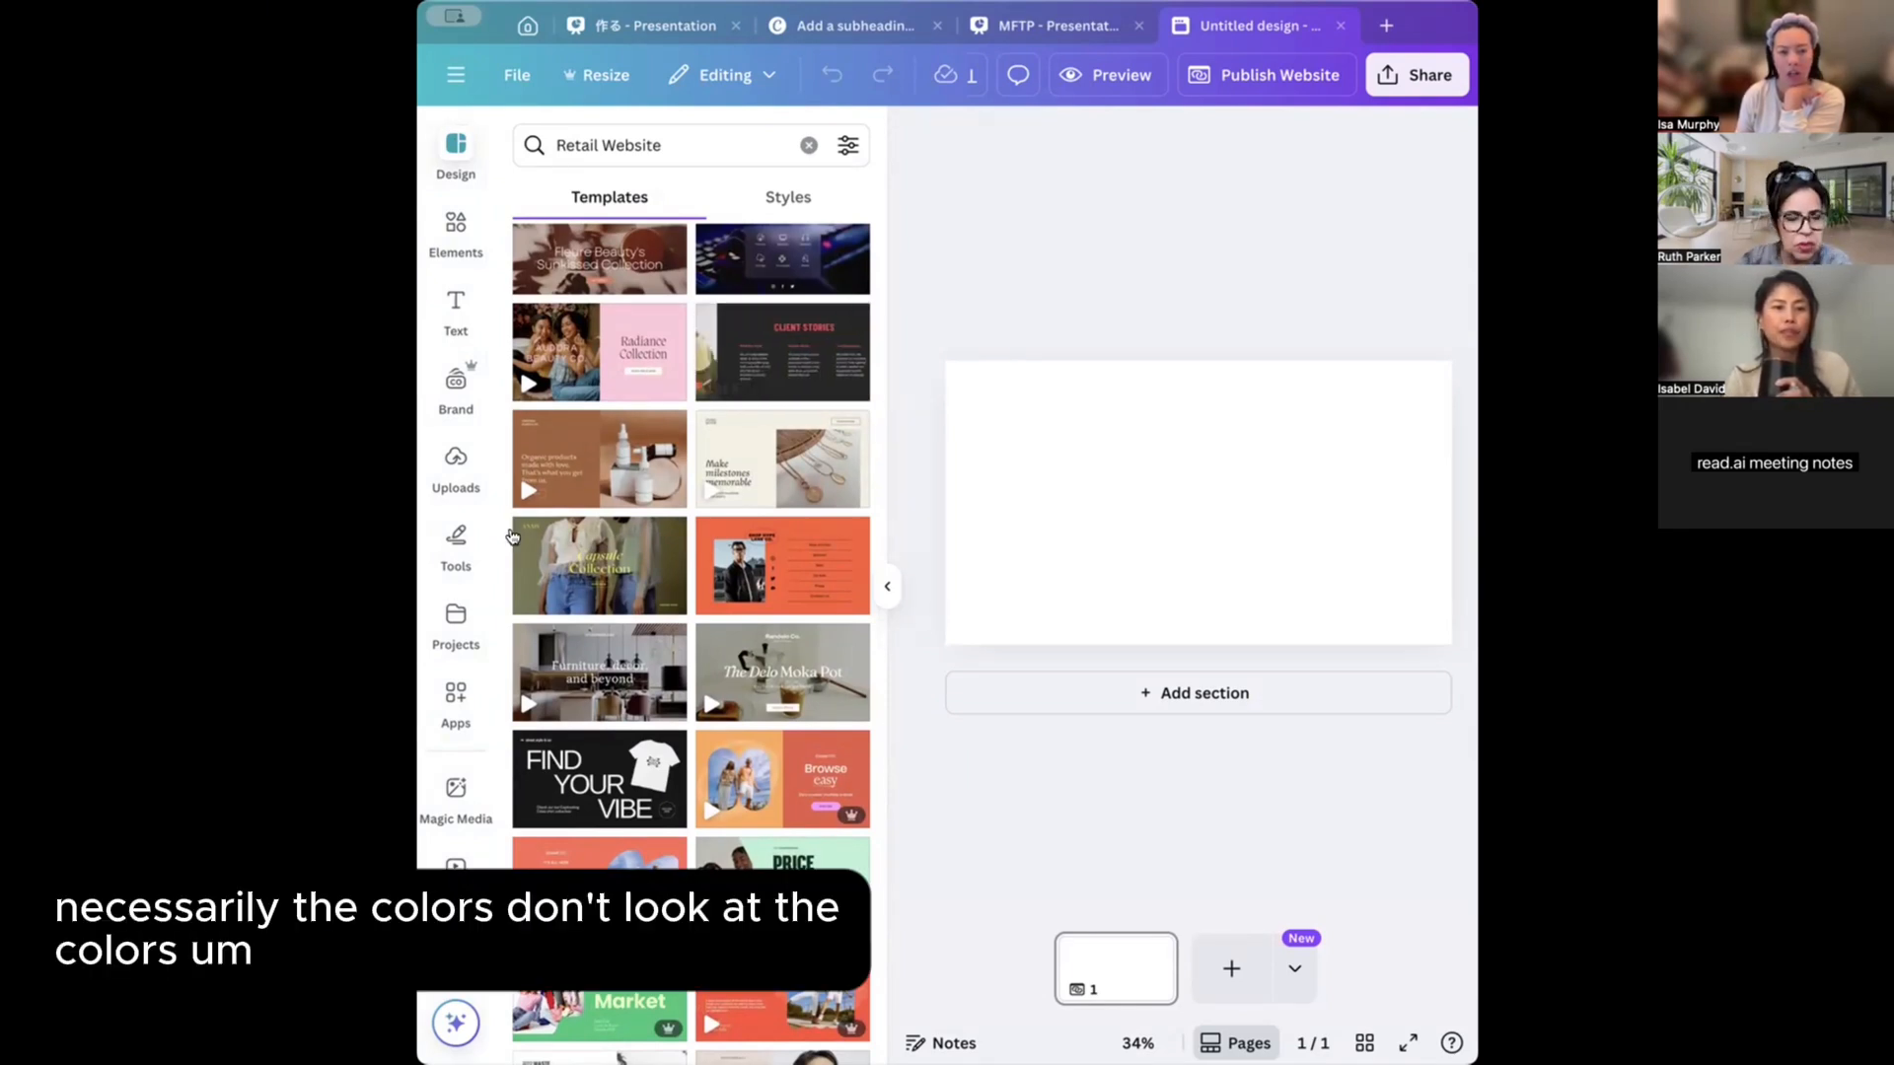
pyautogui.click(612, 658)
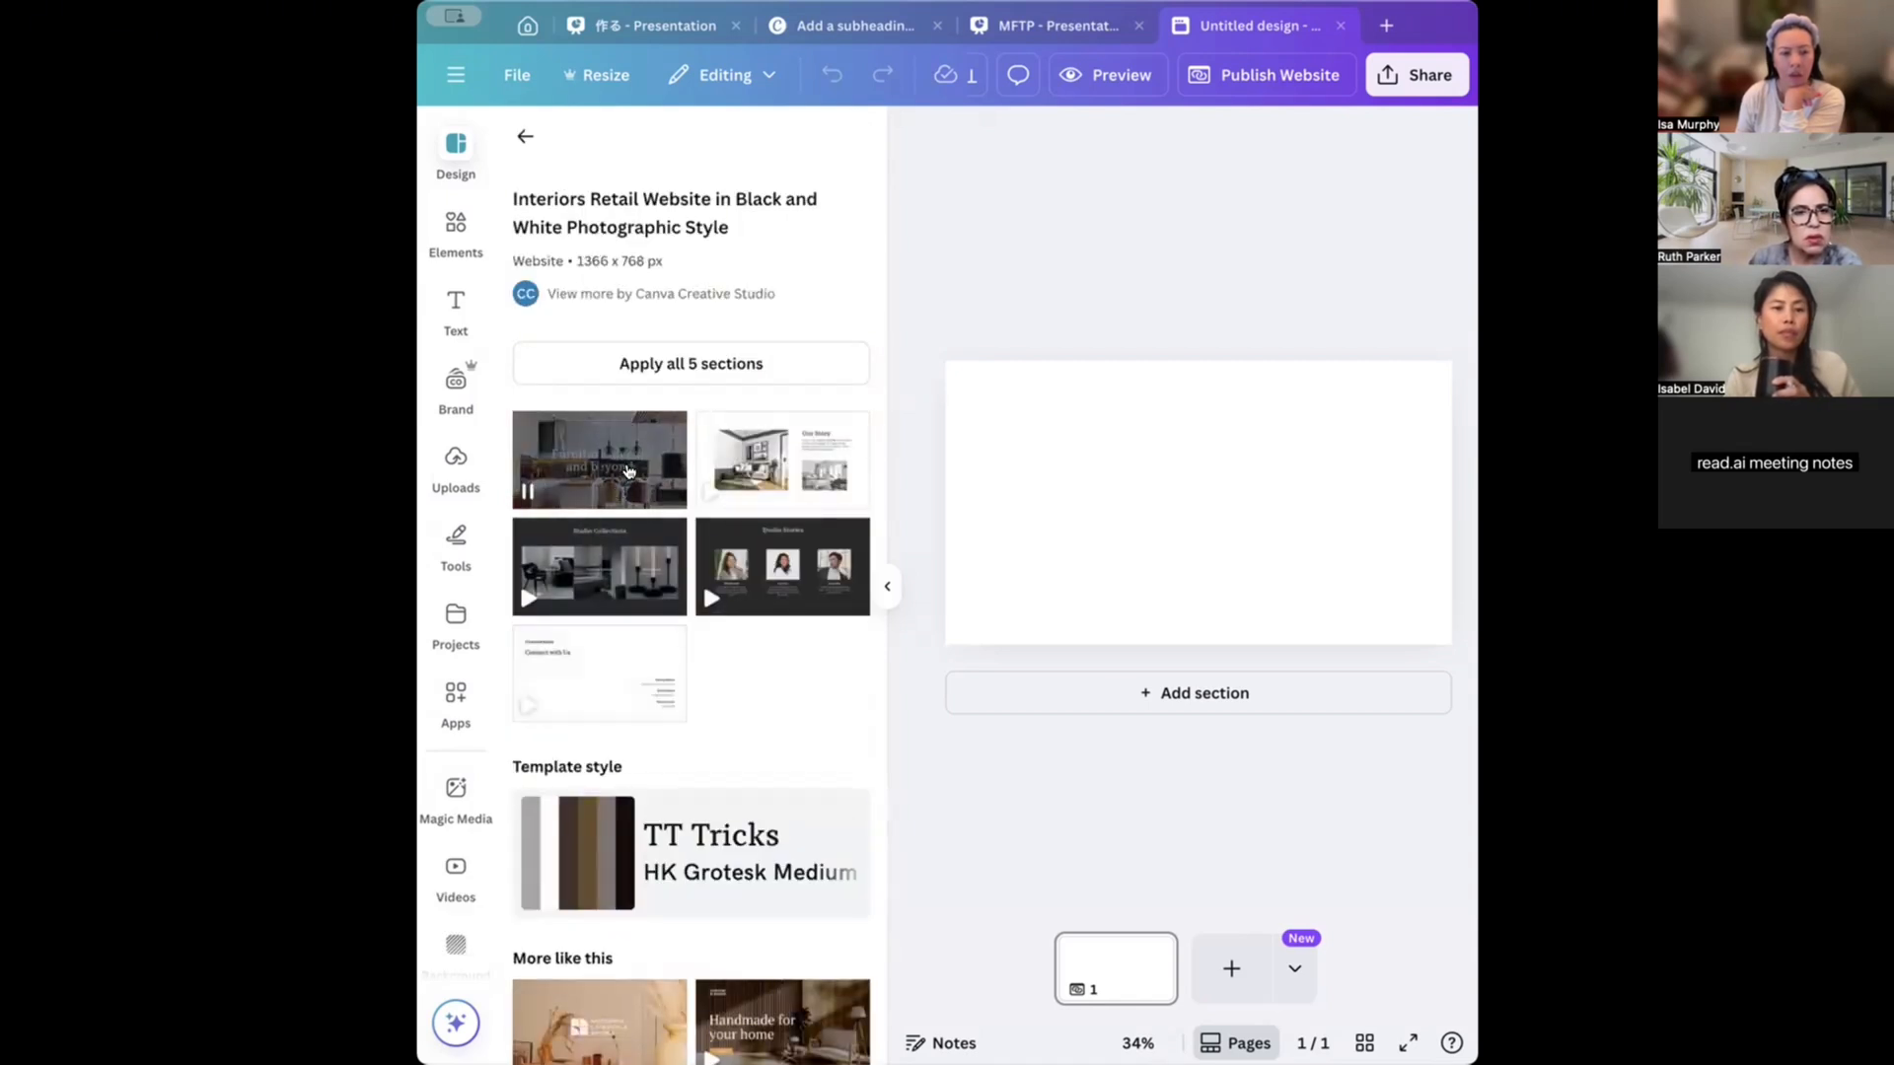
# Add the 'Furniture, decor, and beyond' hero section, then apply all 5 template sections.
pyautogui.click(627, 470)
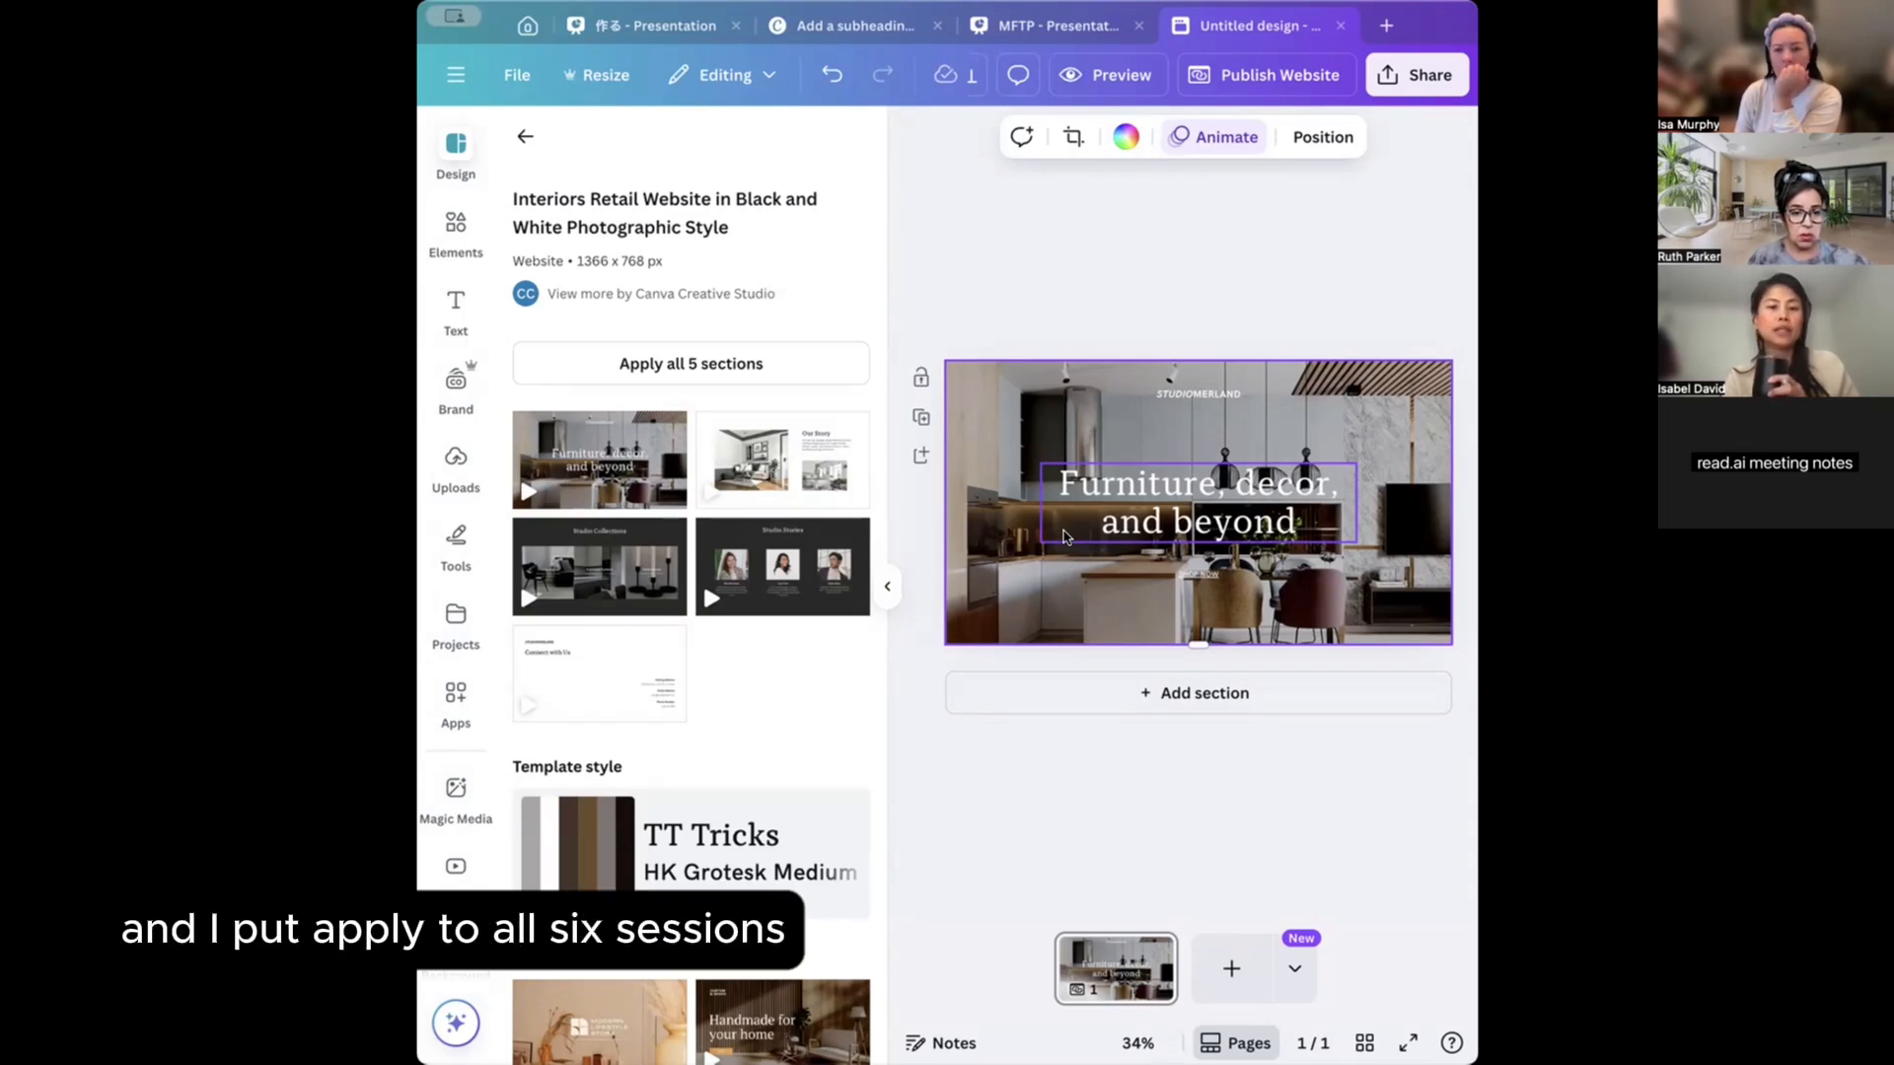
pyautogui.click(732, 363)
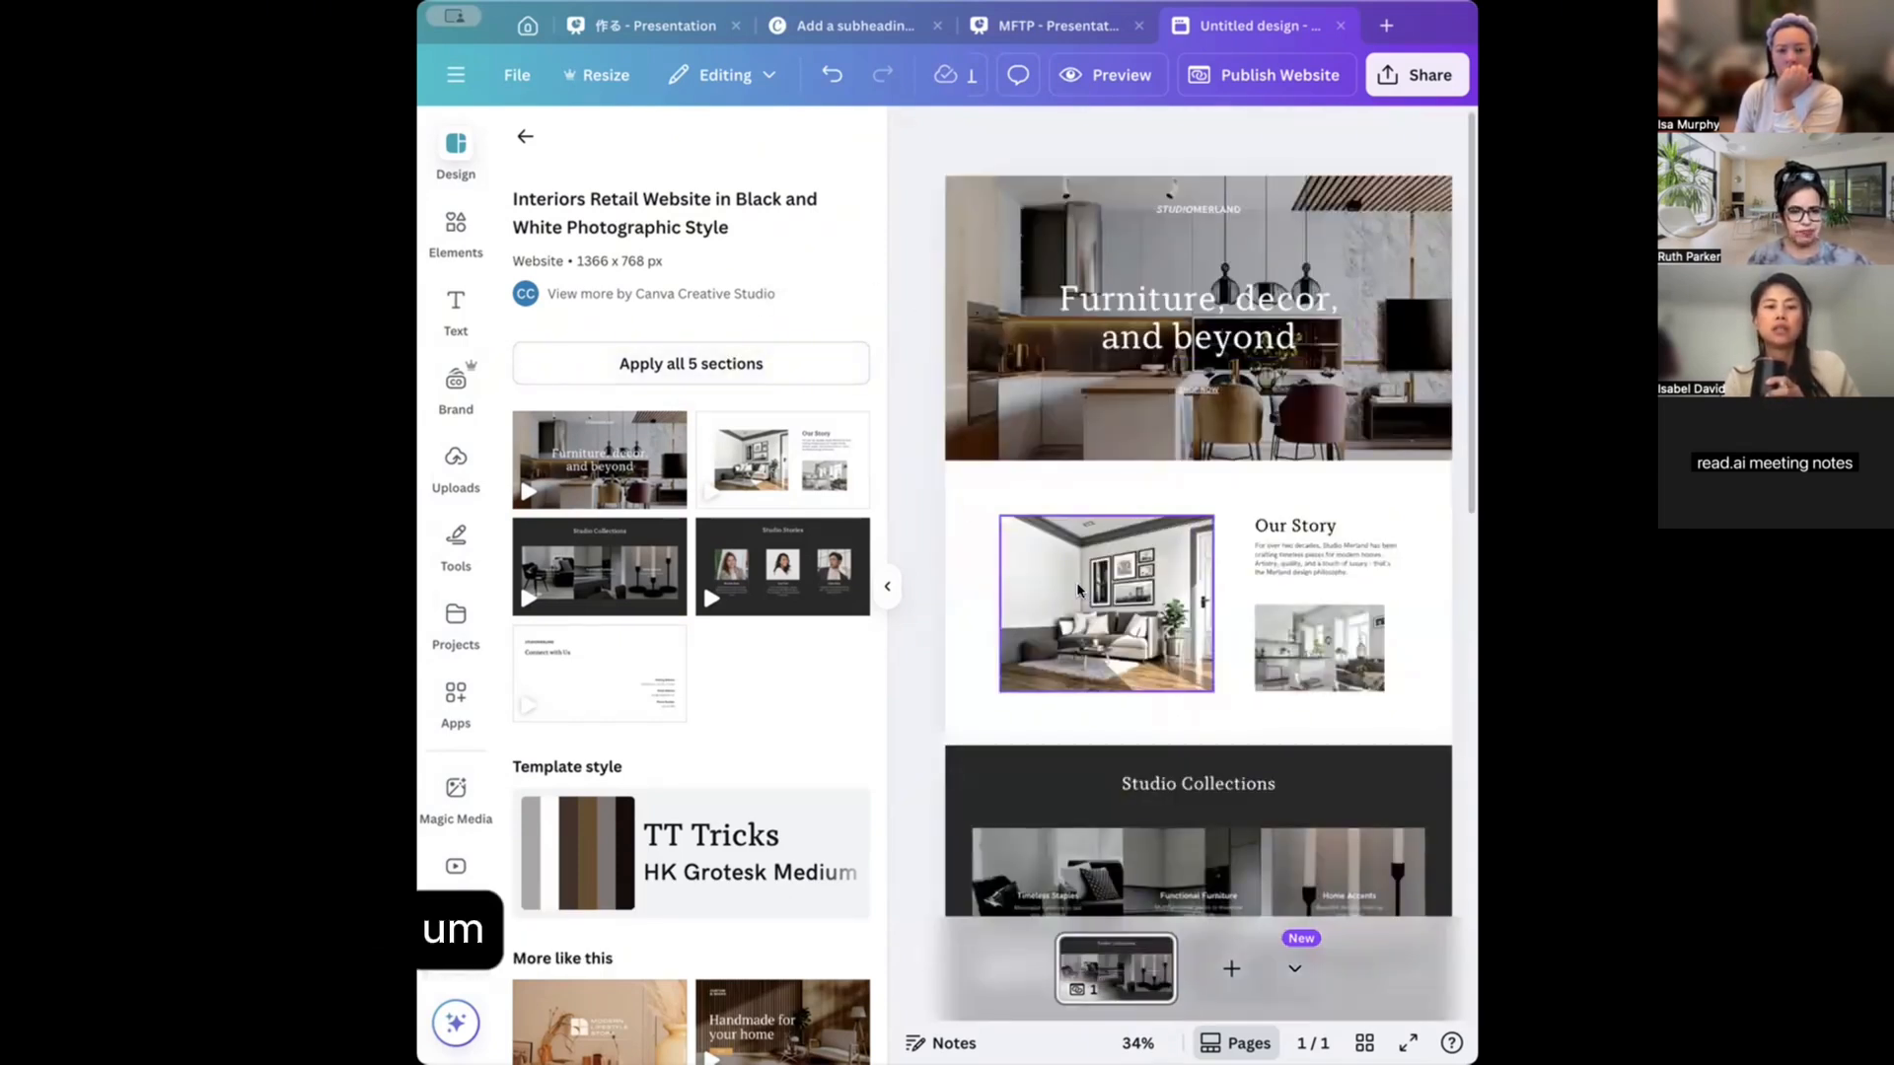
pyautogui.scroll(-5, 1079, 584)
pyautogui.scroll(-3, 1078, 584)
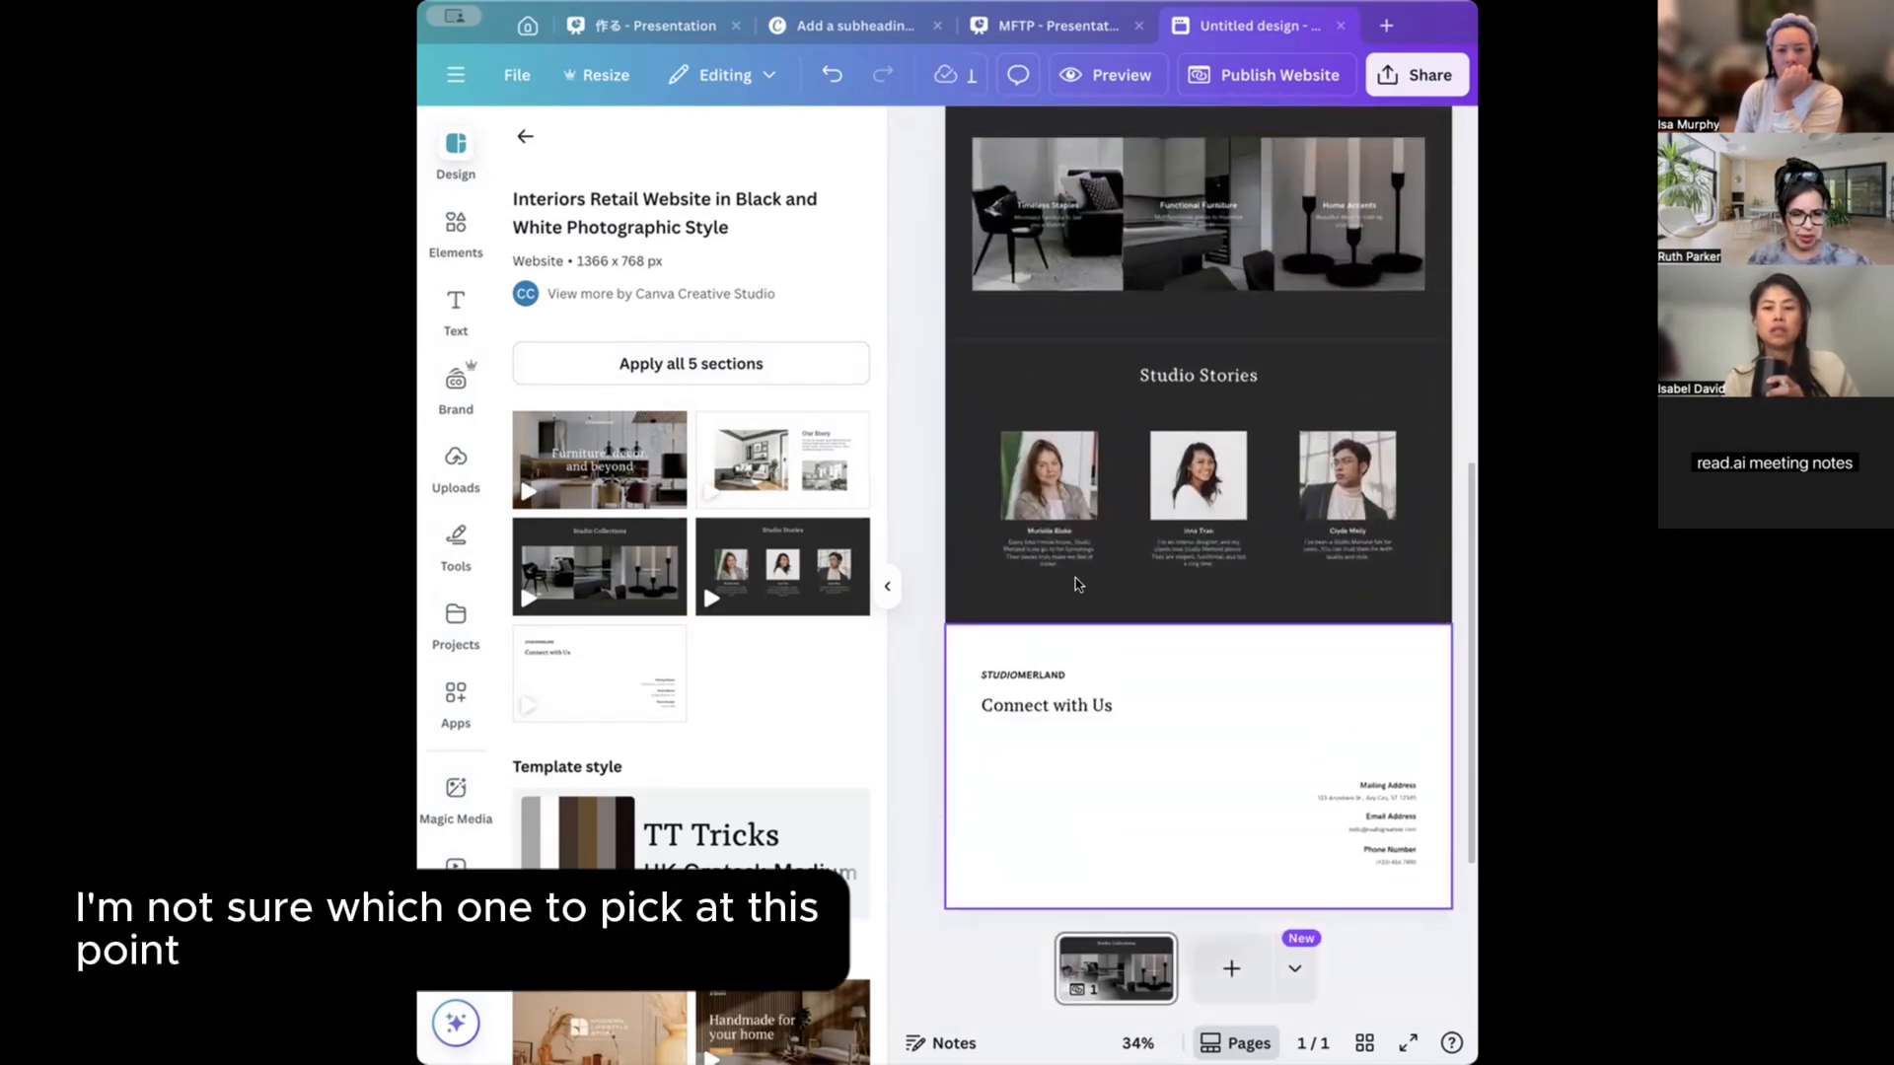
pyautogui.scroll(10, 1077, 584)
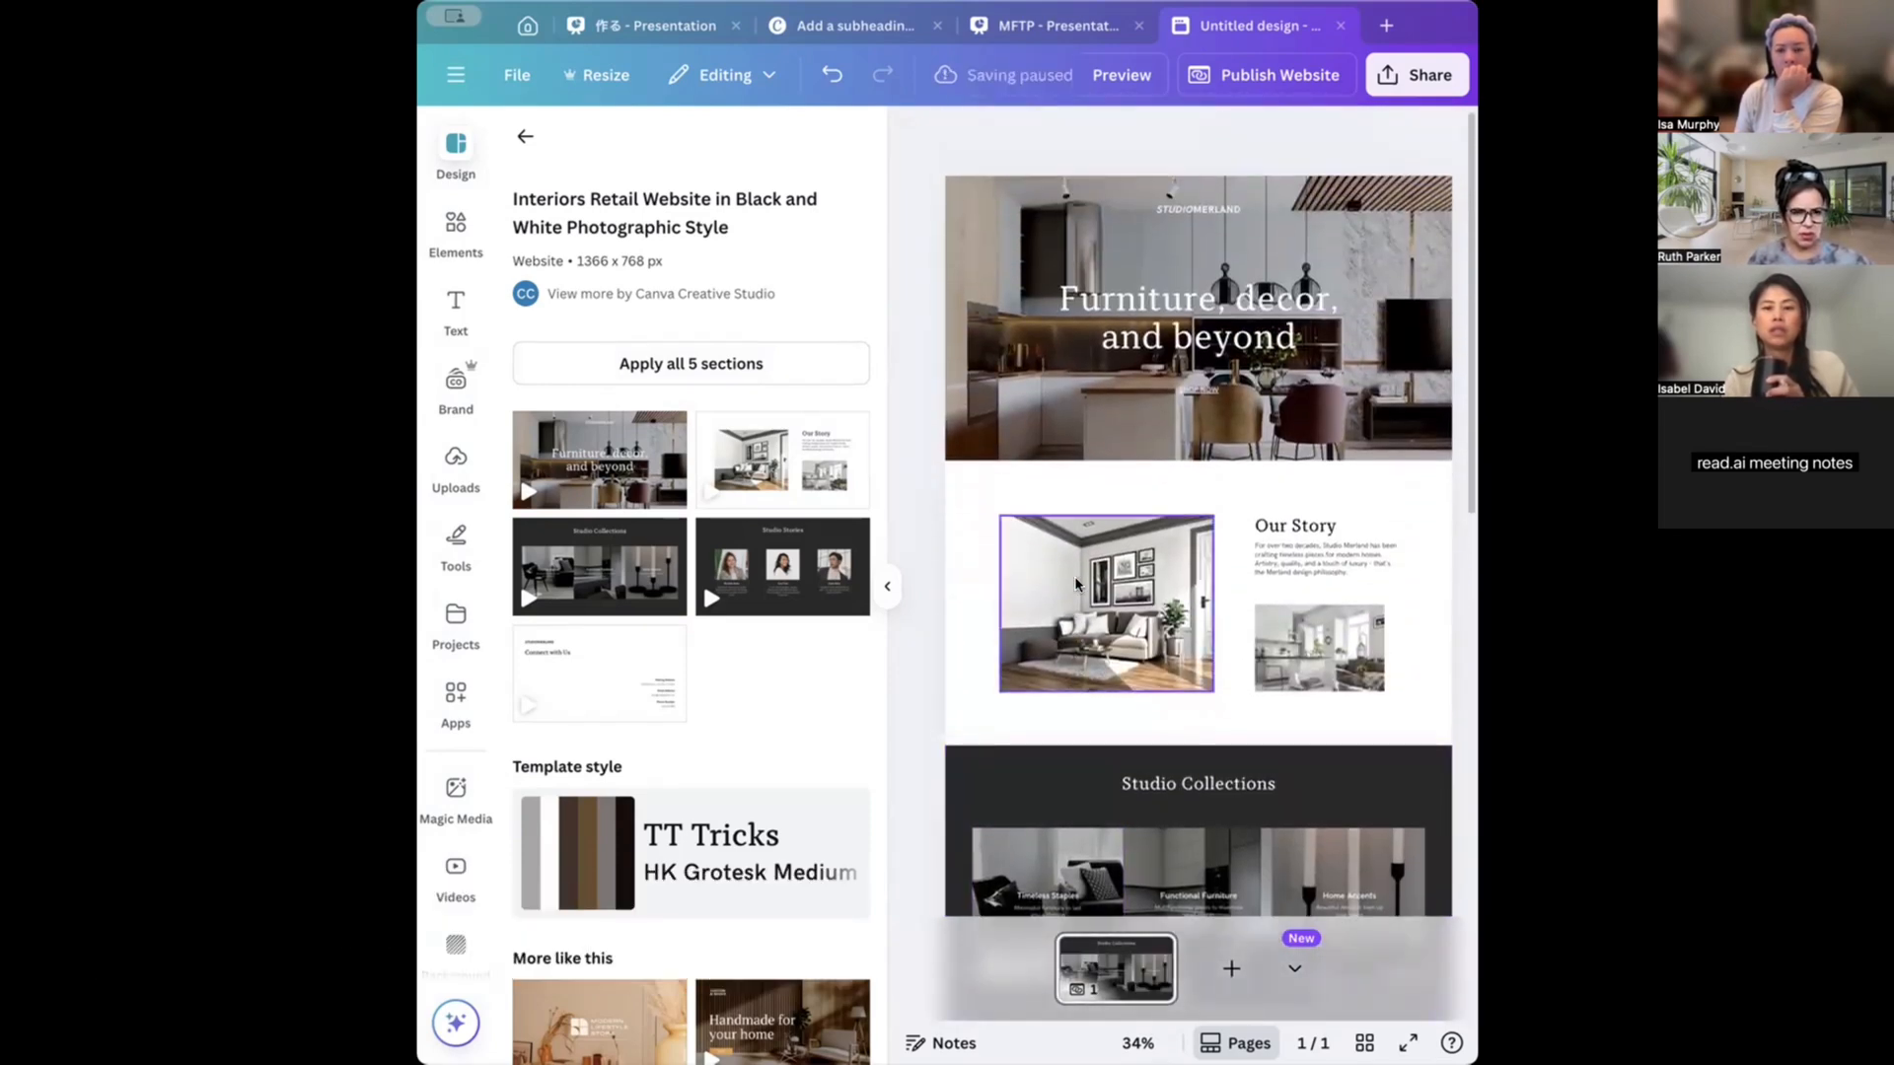
pyautogui.scroll(-9, 1076, 583)
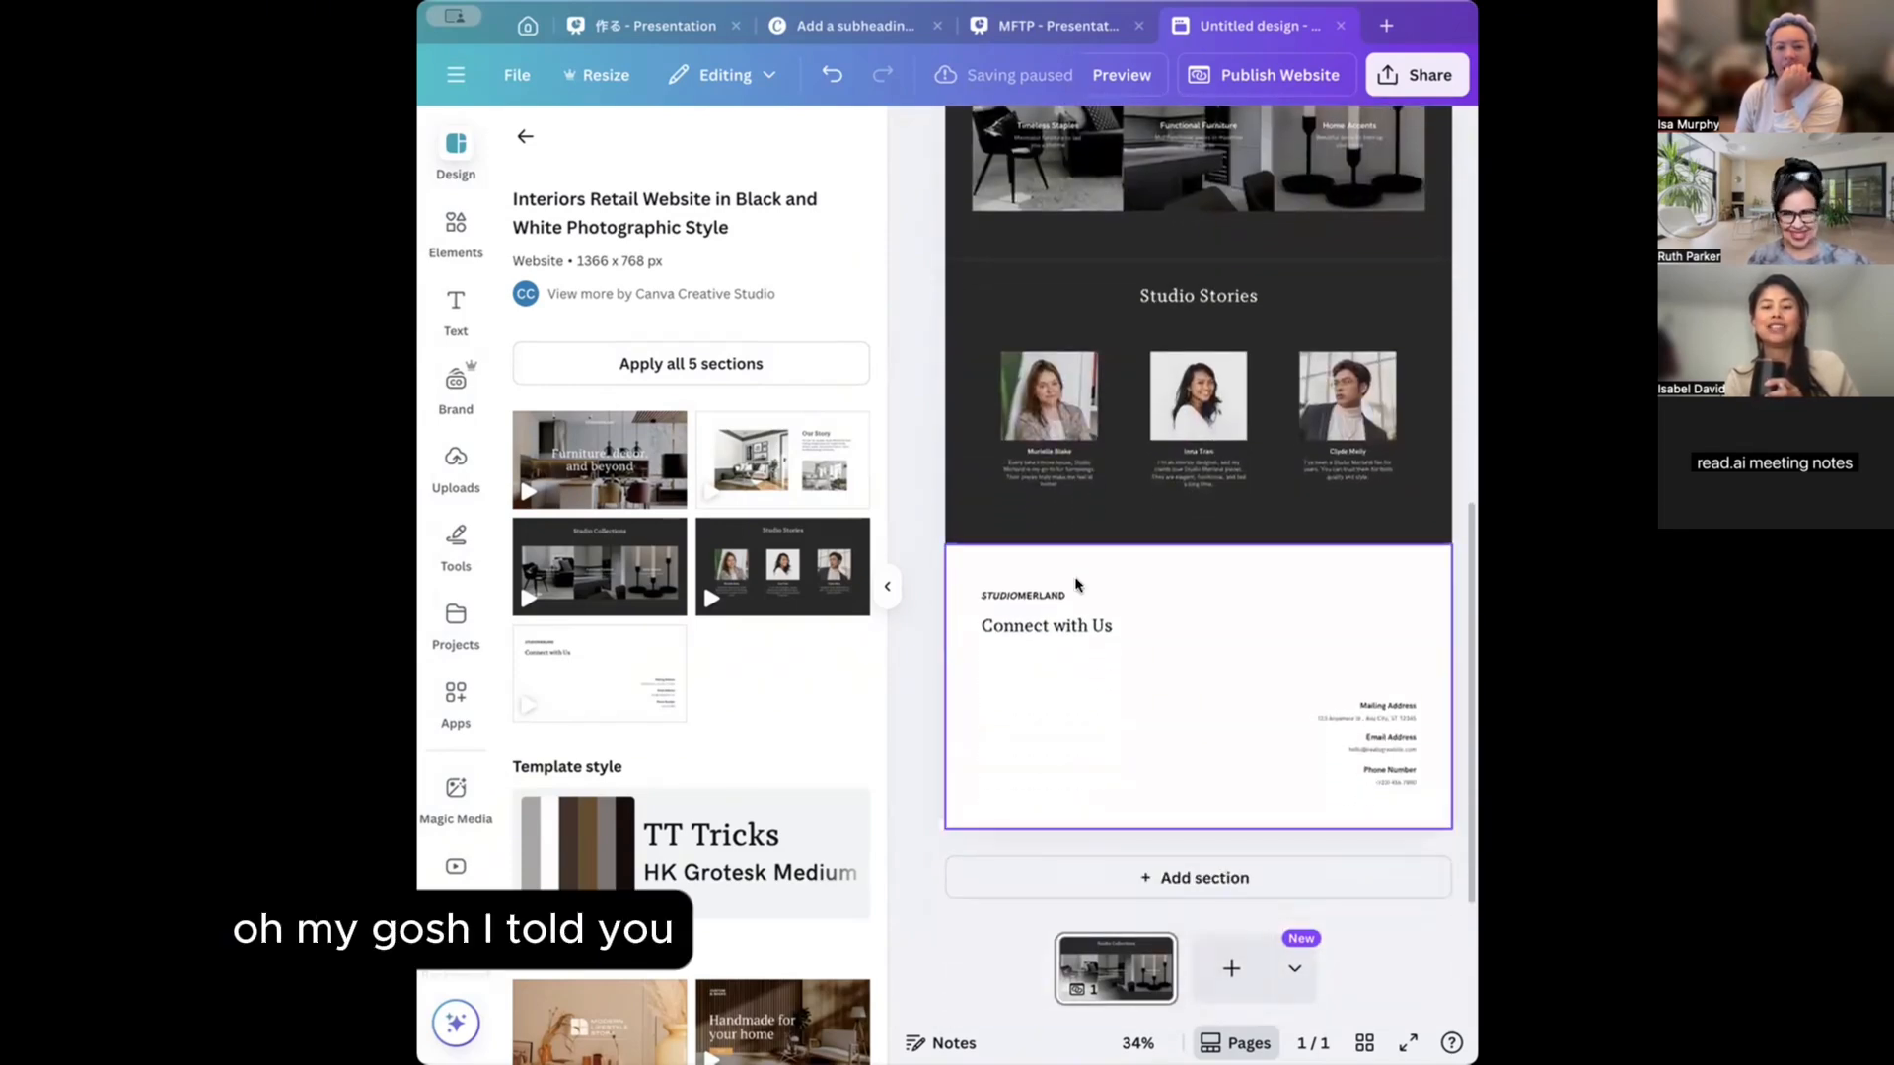
pyautogui.scroll(9, 1076, 583)
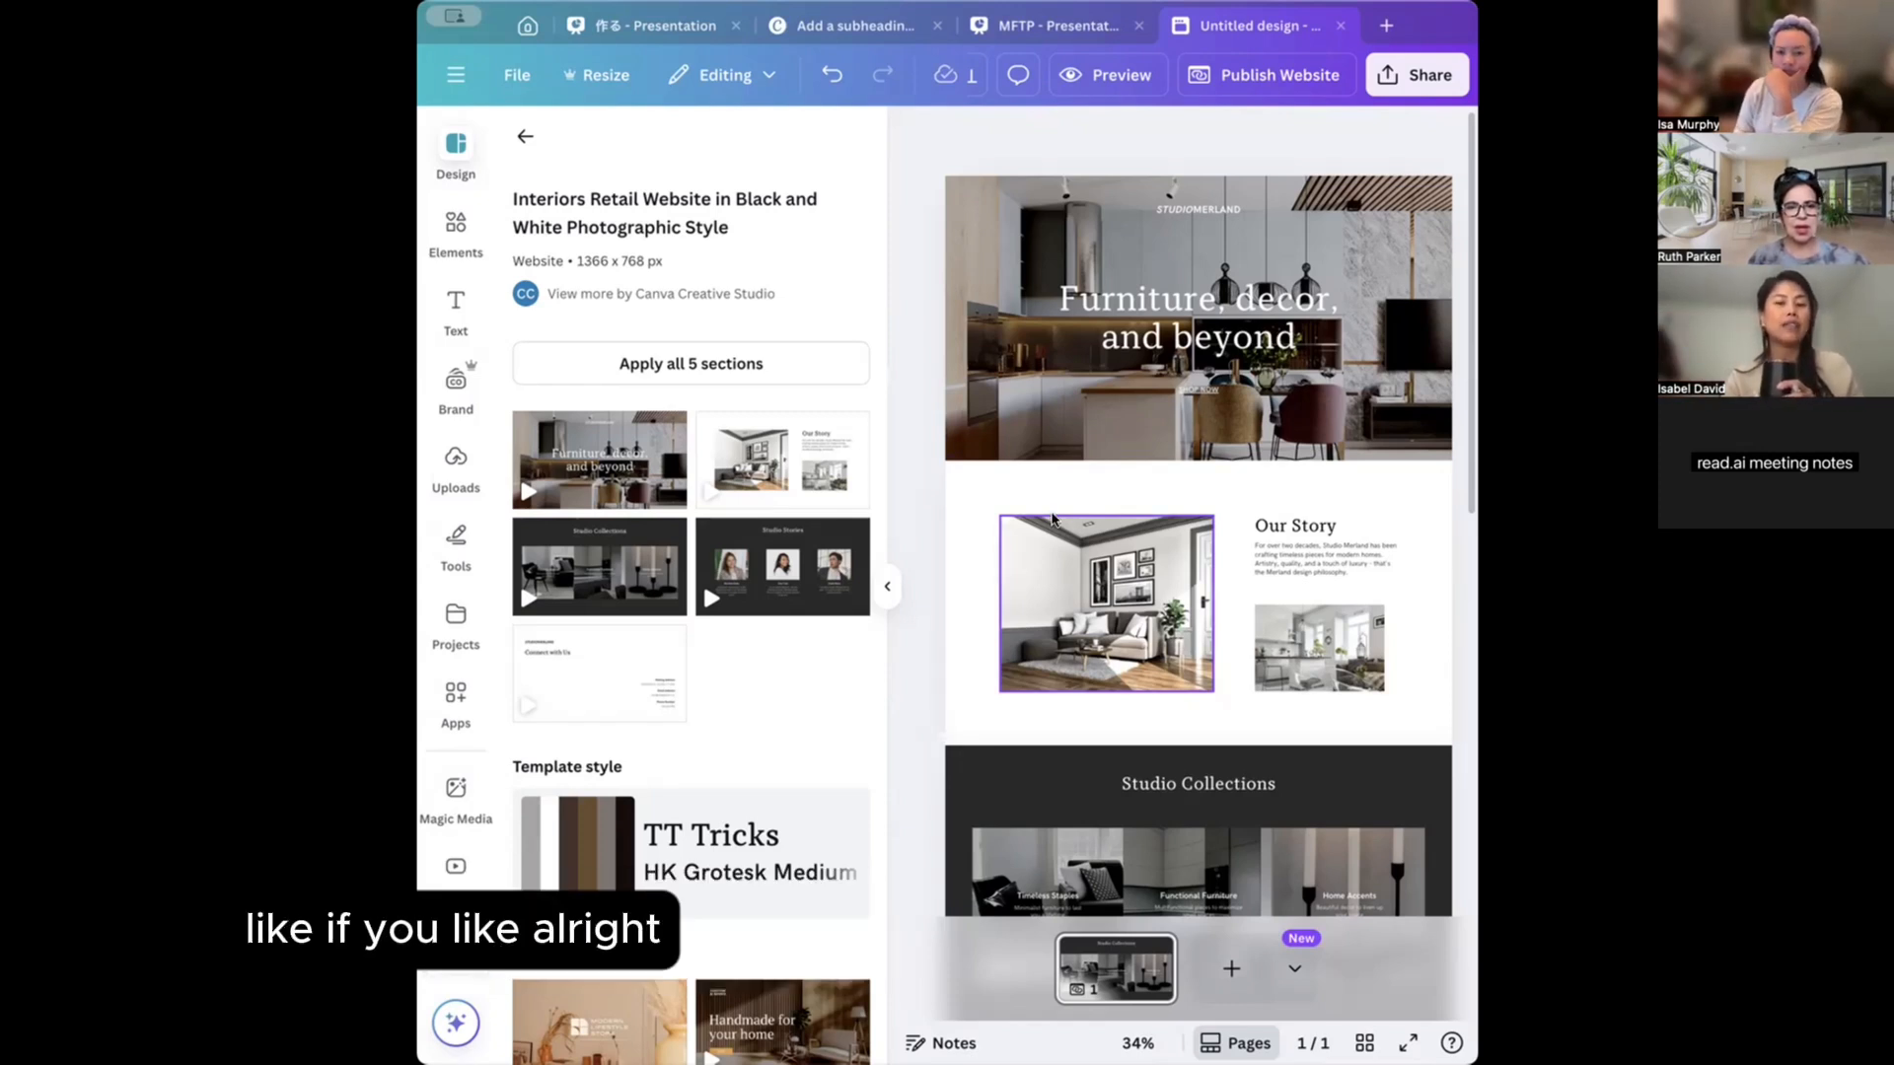
pyautogui.scroll(-3, 1062, 517)
pyautogui.scroll(-6, 1063, 517)
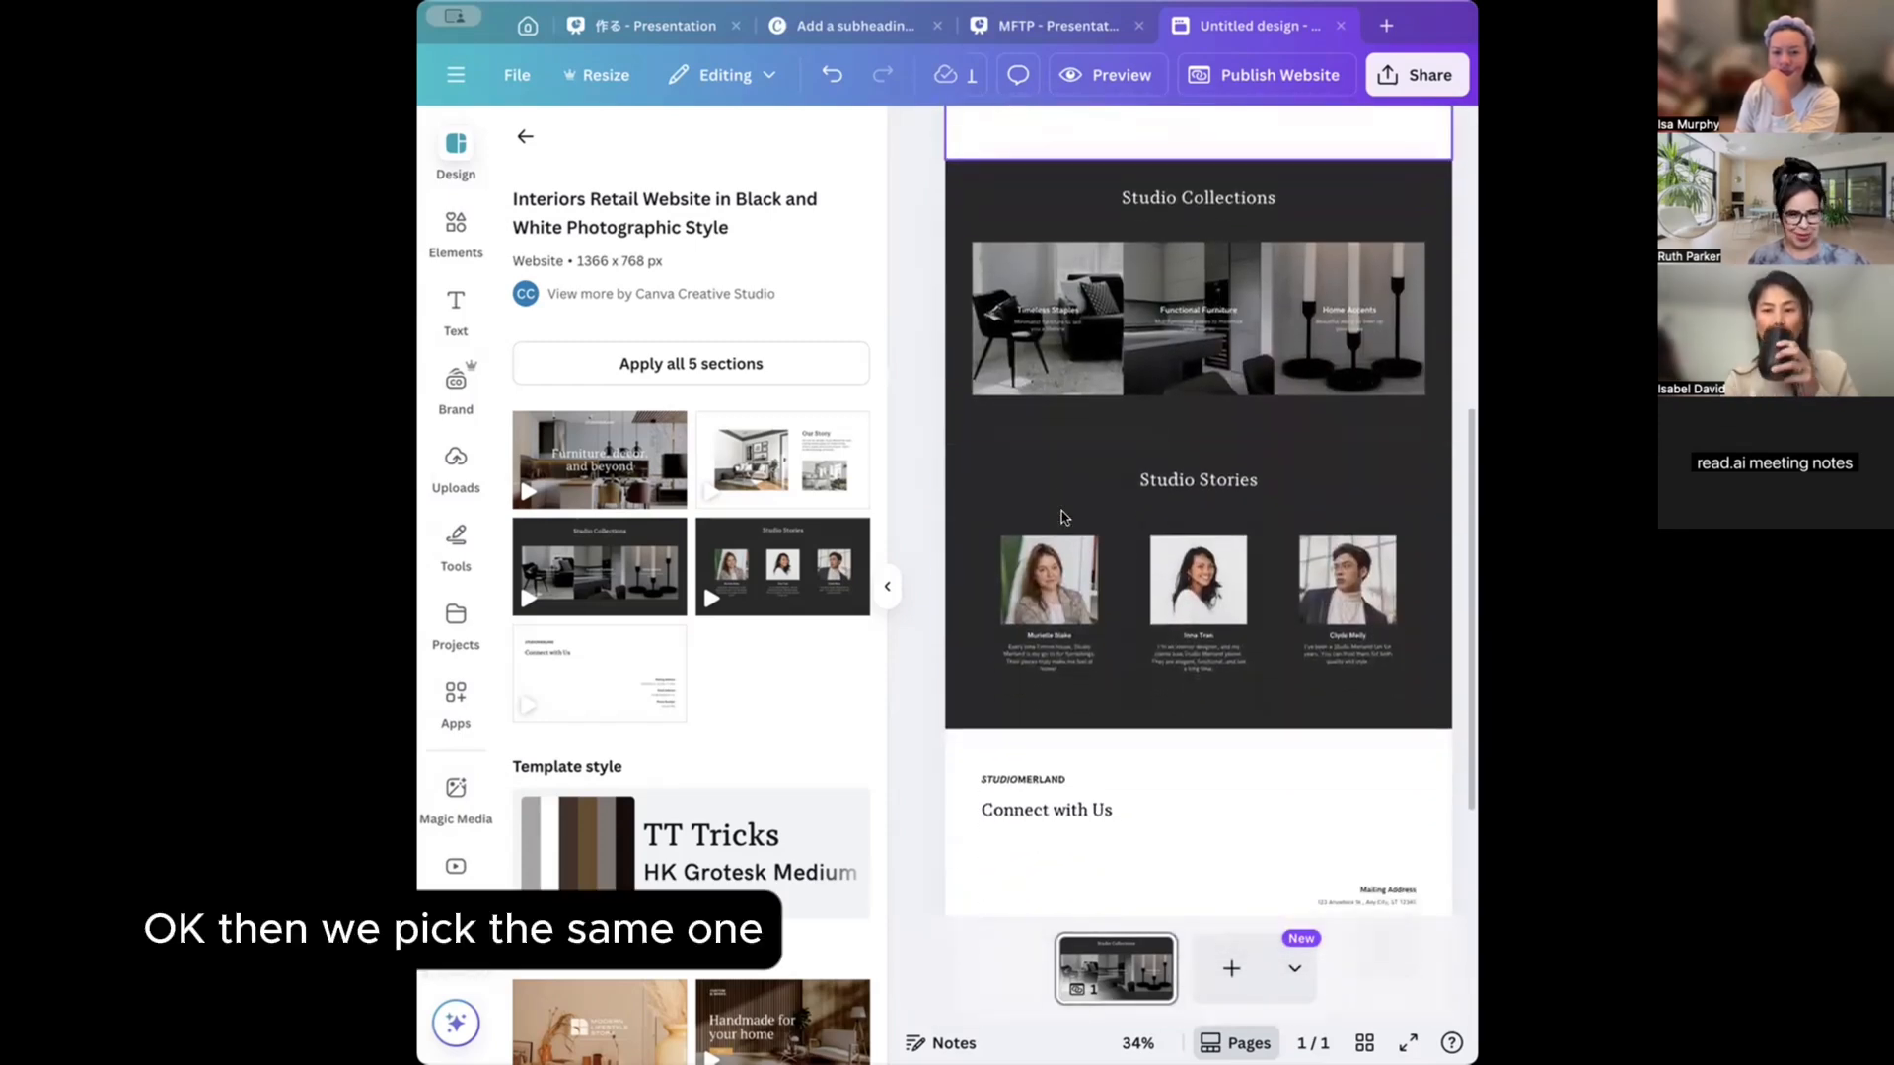
pyautogui.scroll(9, 1062, 517)
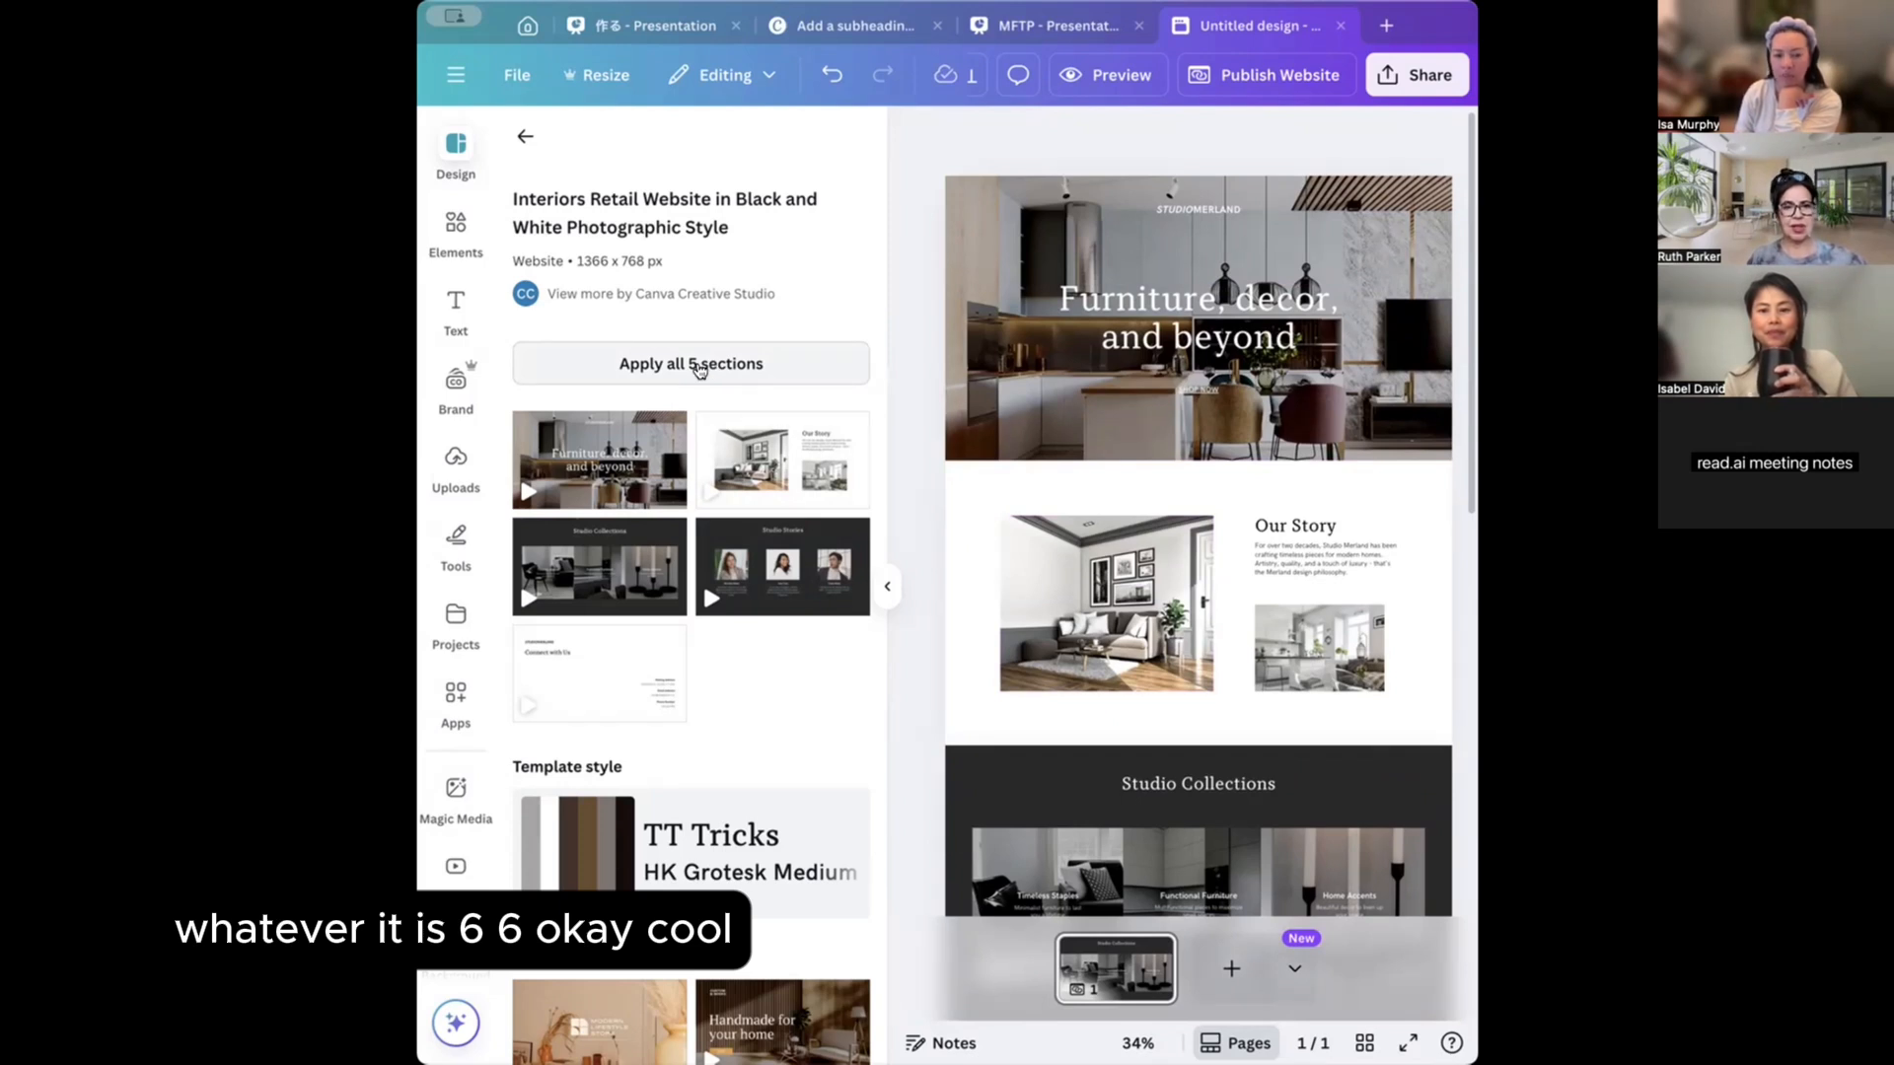
pyautogui.scroll(-3, 699, 369)
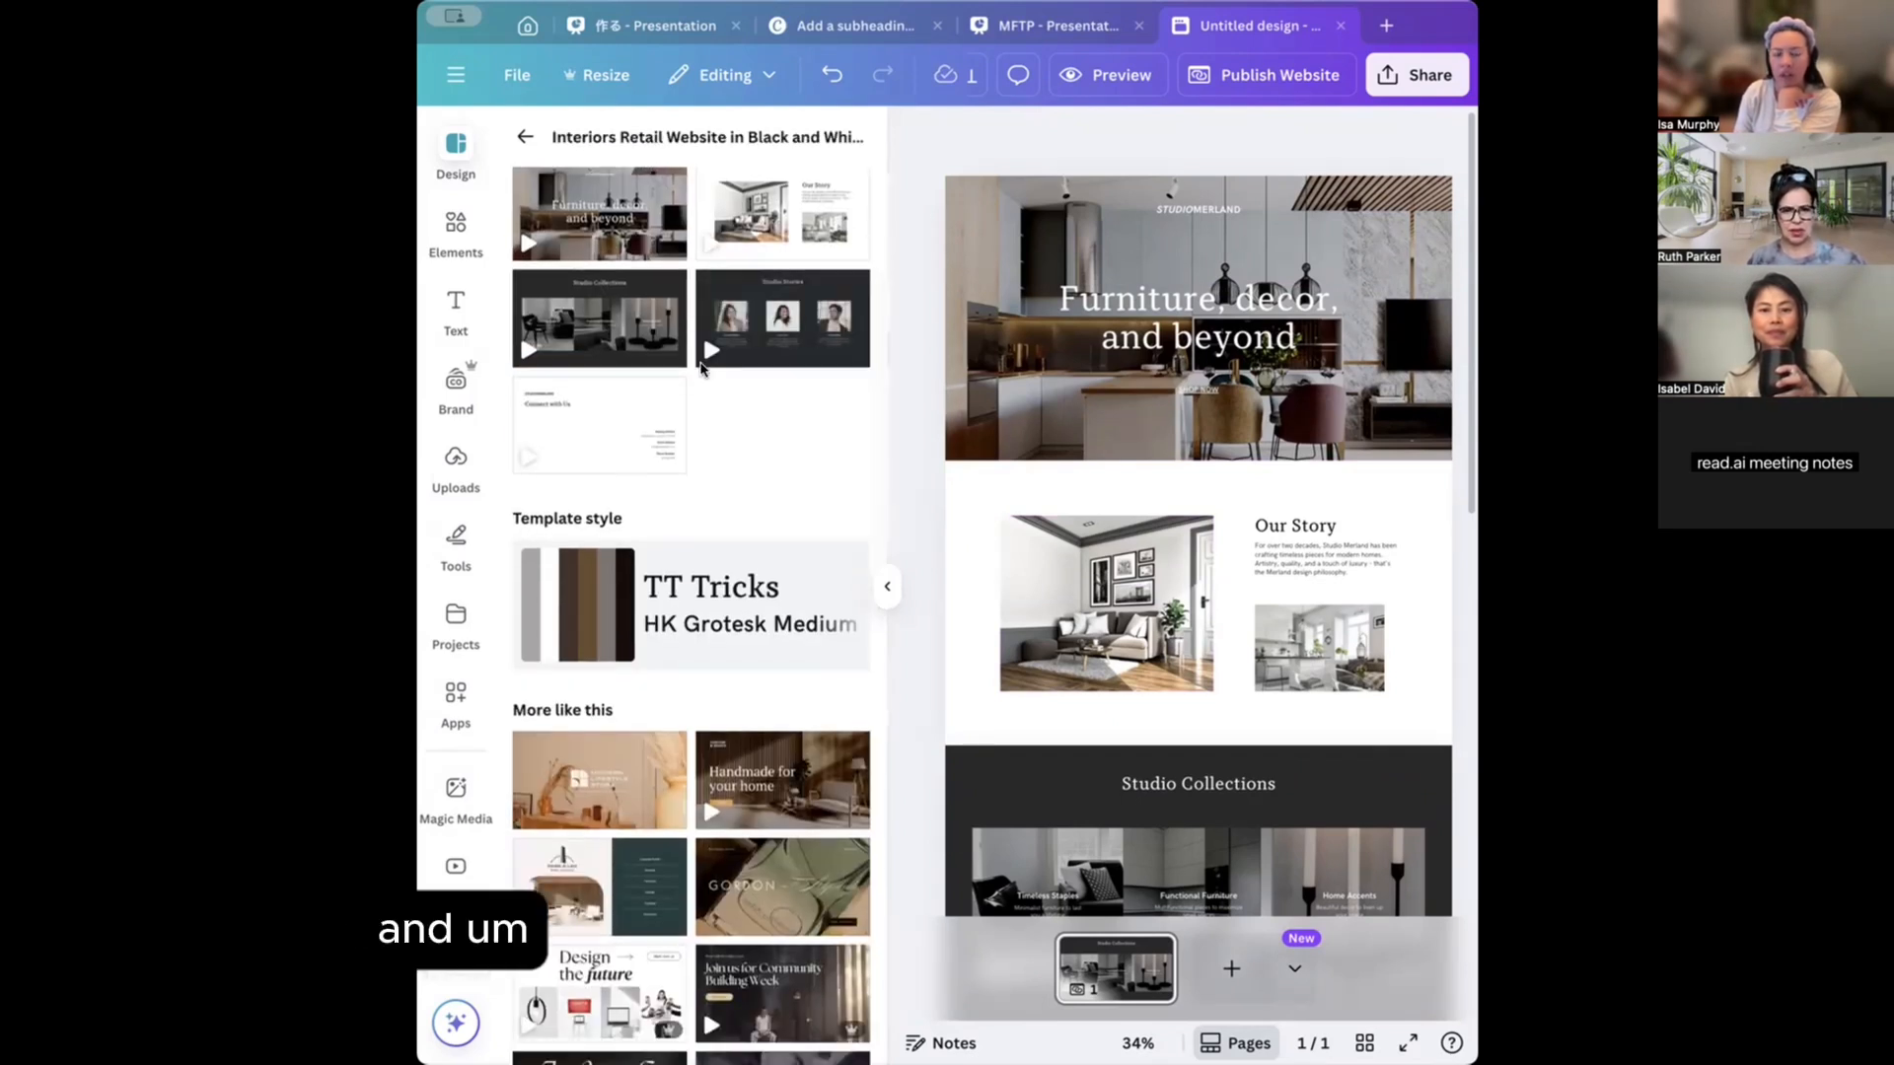
pyautogui.scroll(-5, 699, 369)
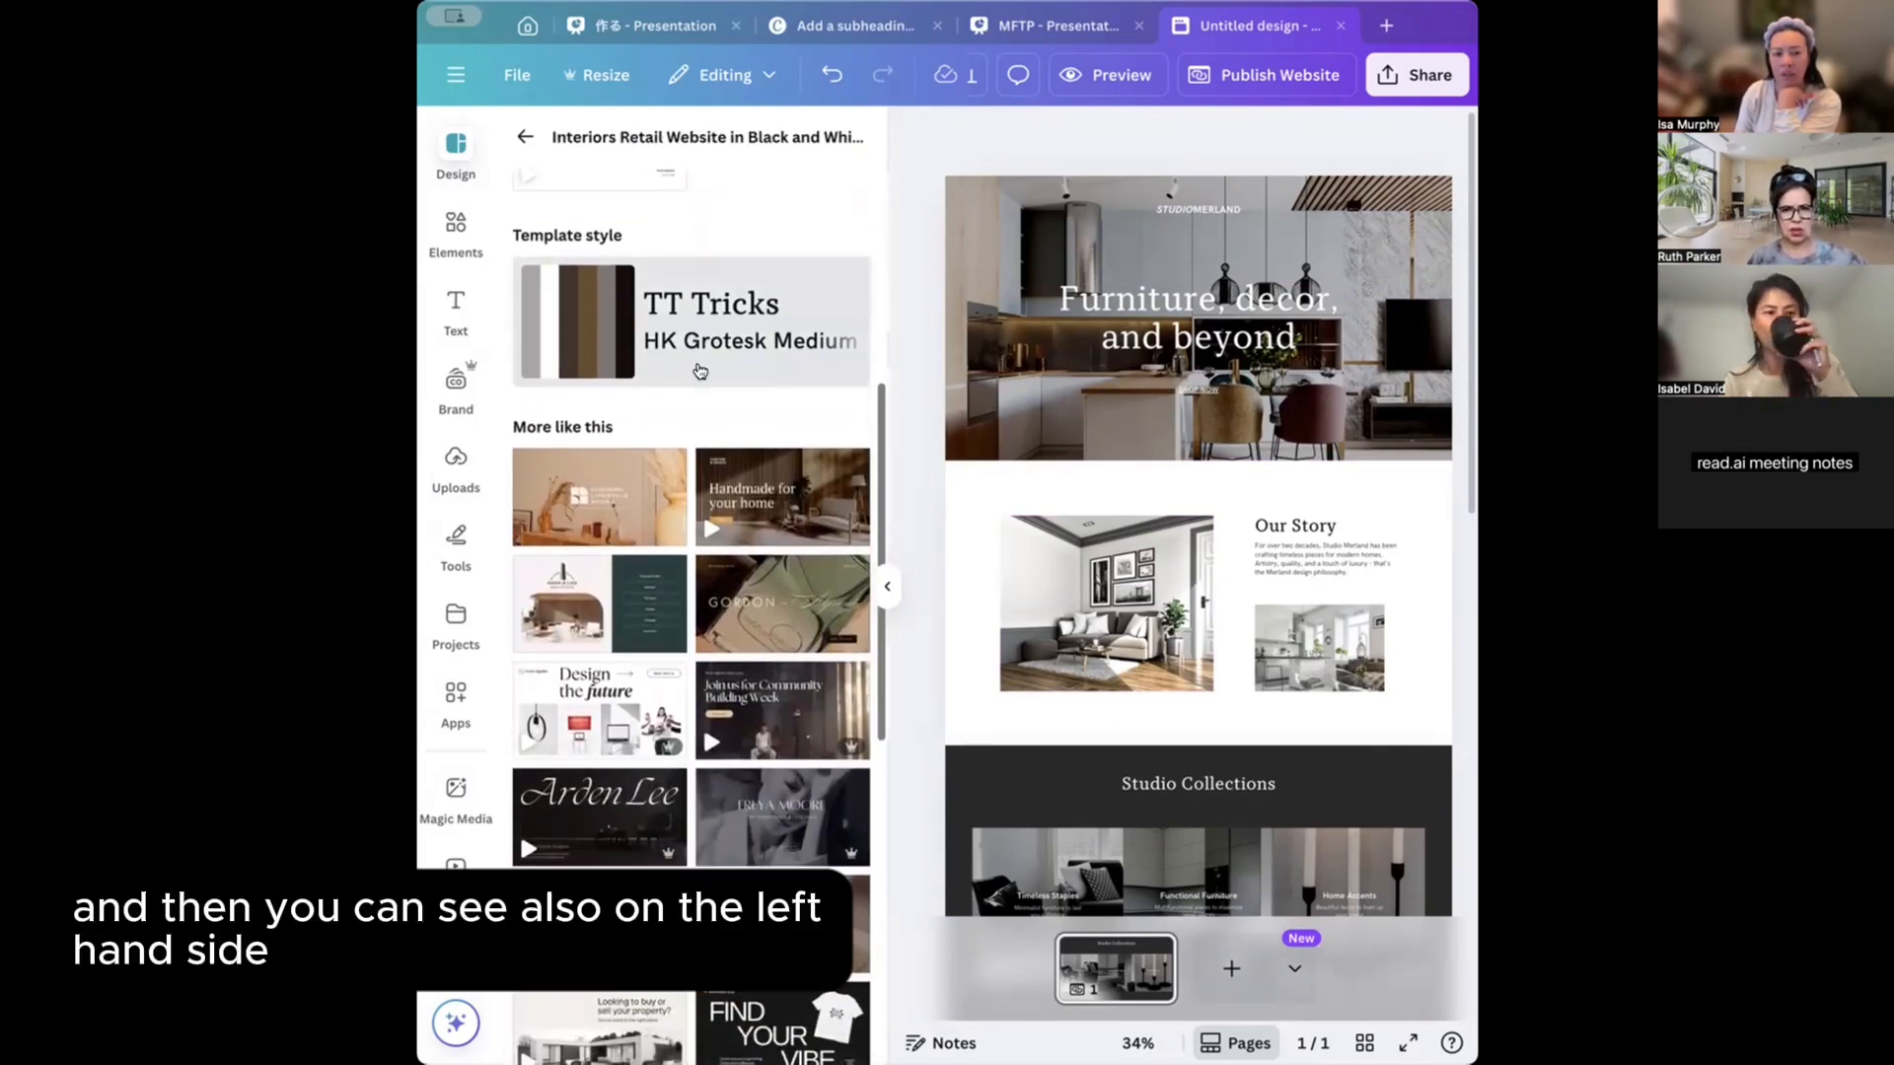
pyautogui.scroll(-1, 698, 369)
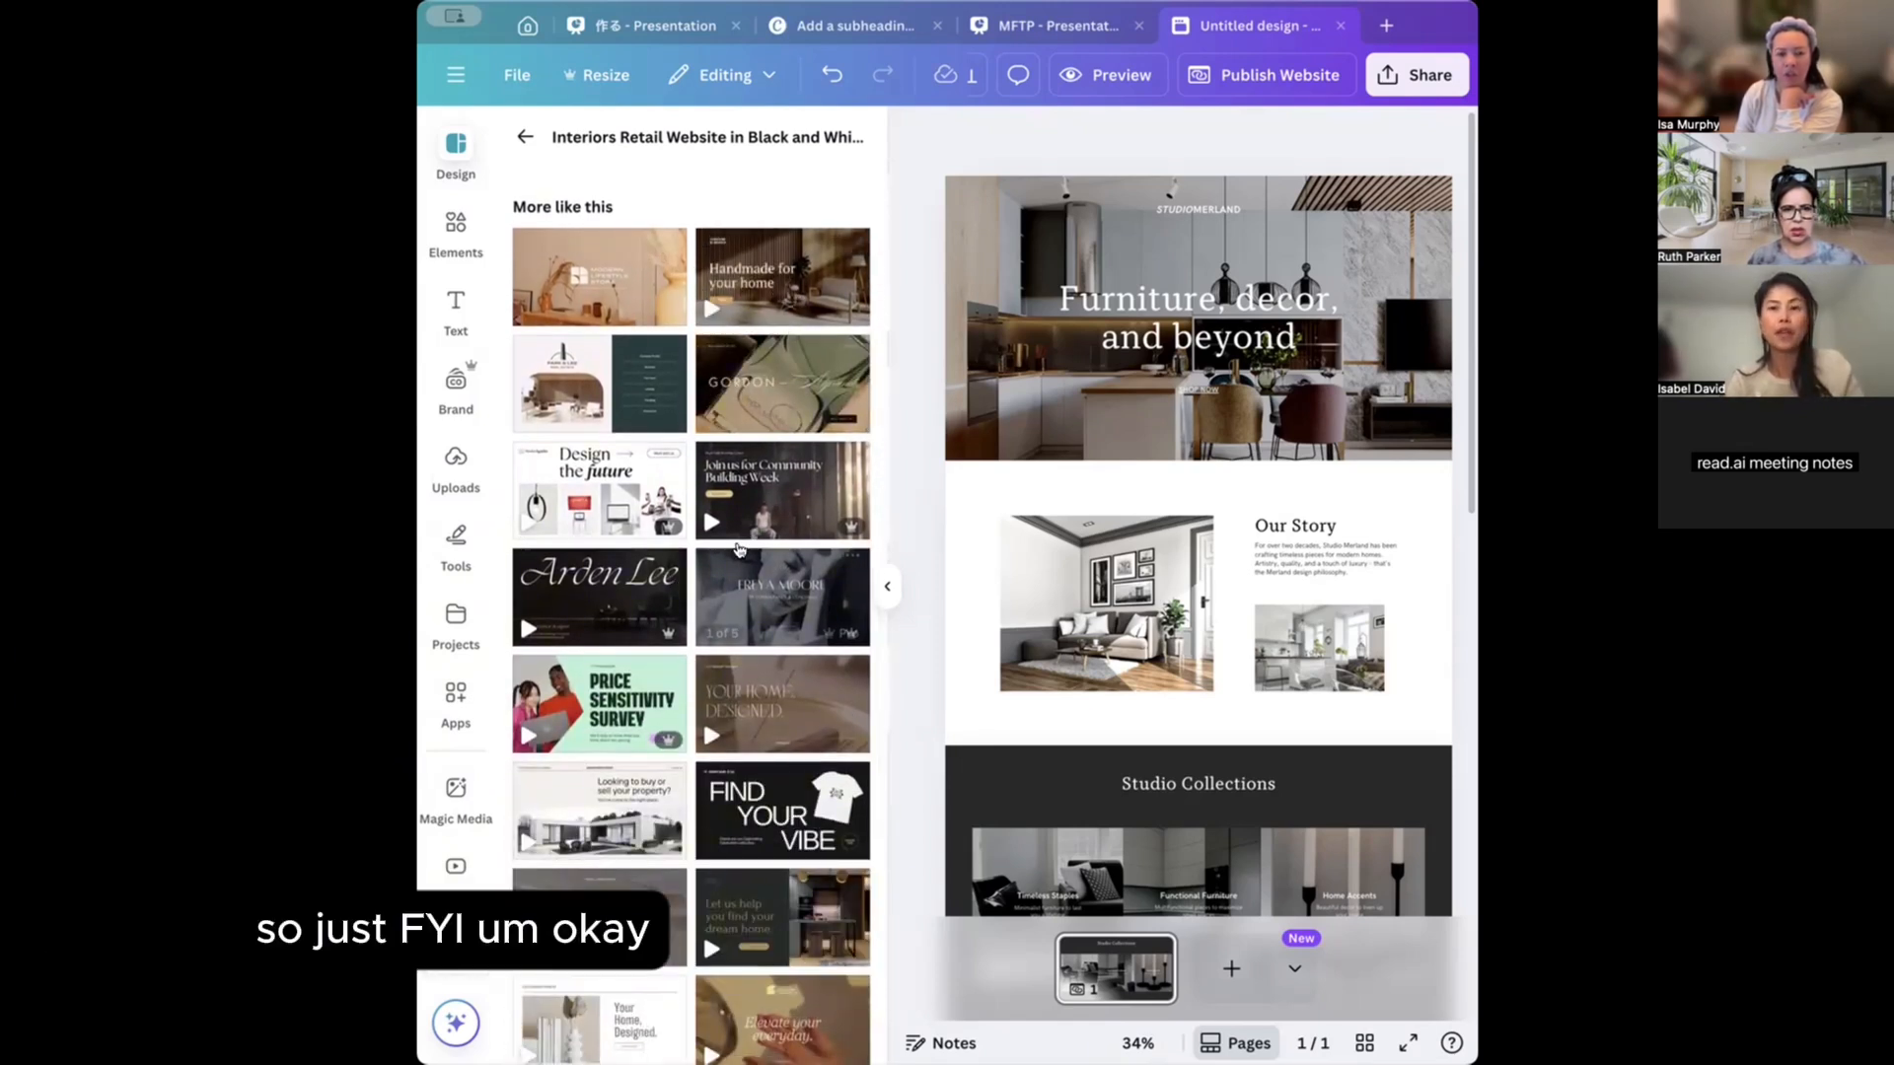
# Open the yellow and cream interiors template and replace the headline with 'Loaf of Life'.
pyautogui.click(782, 272)
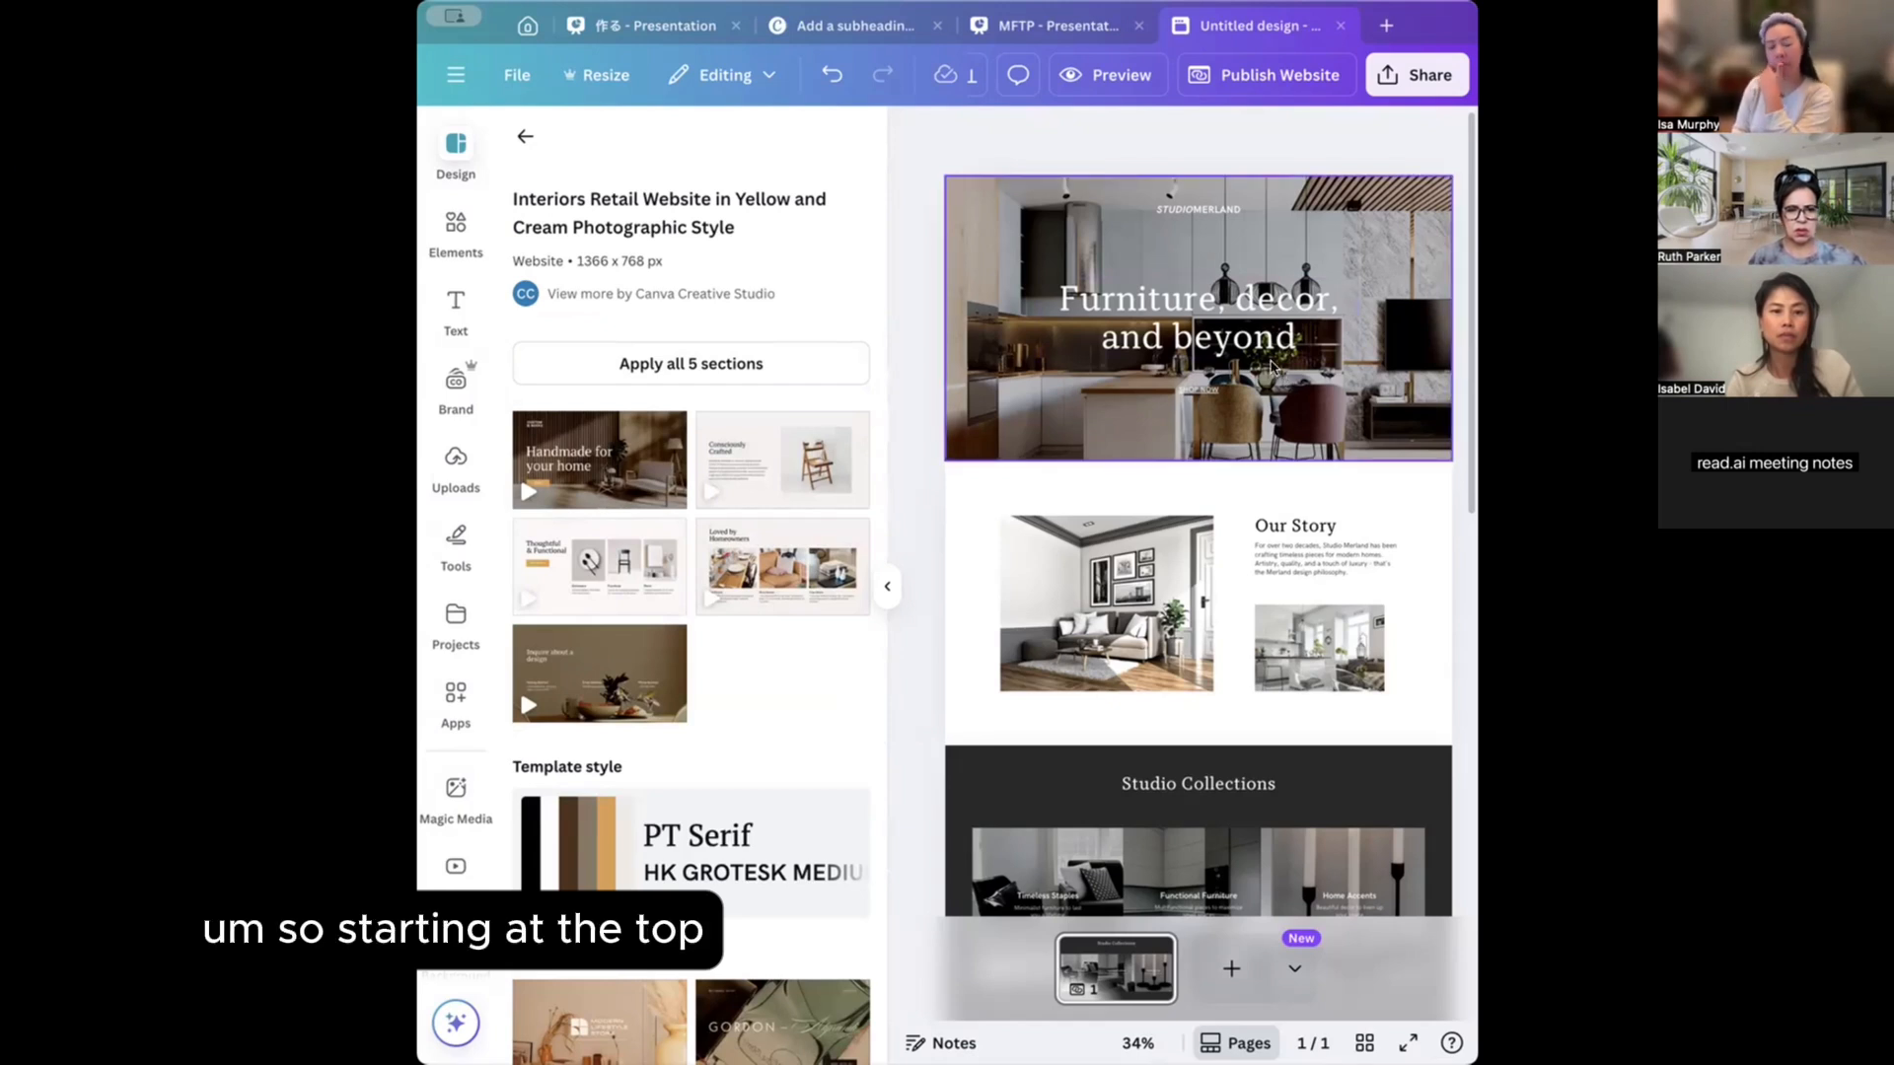
pyautogui.doubleClick(1178, 302)
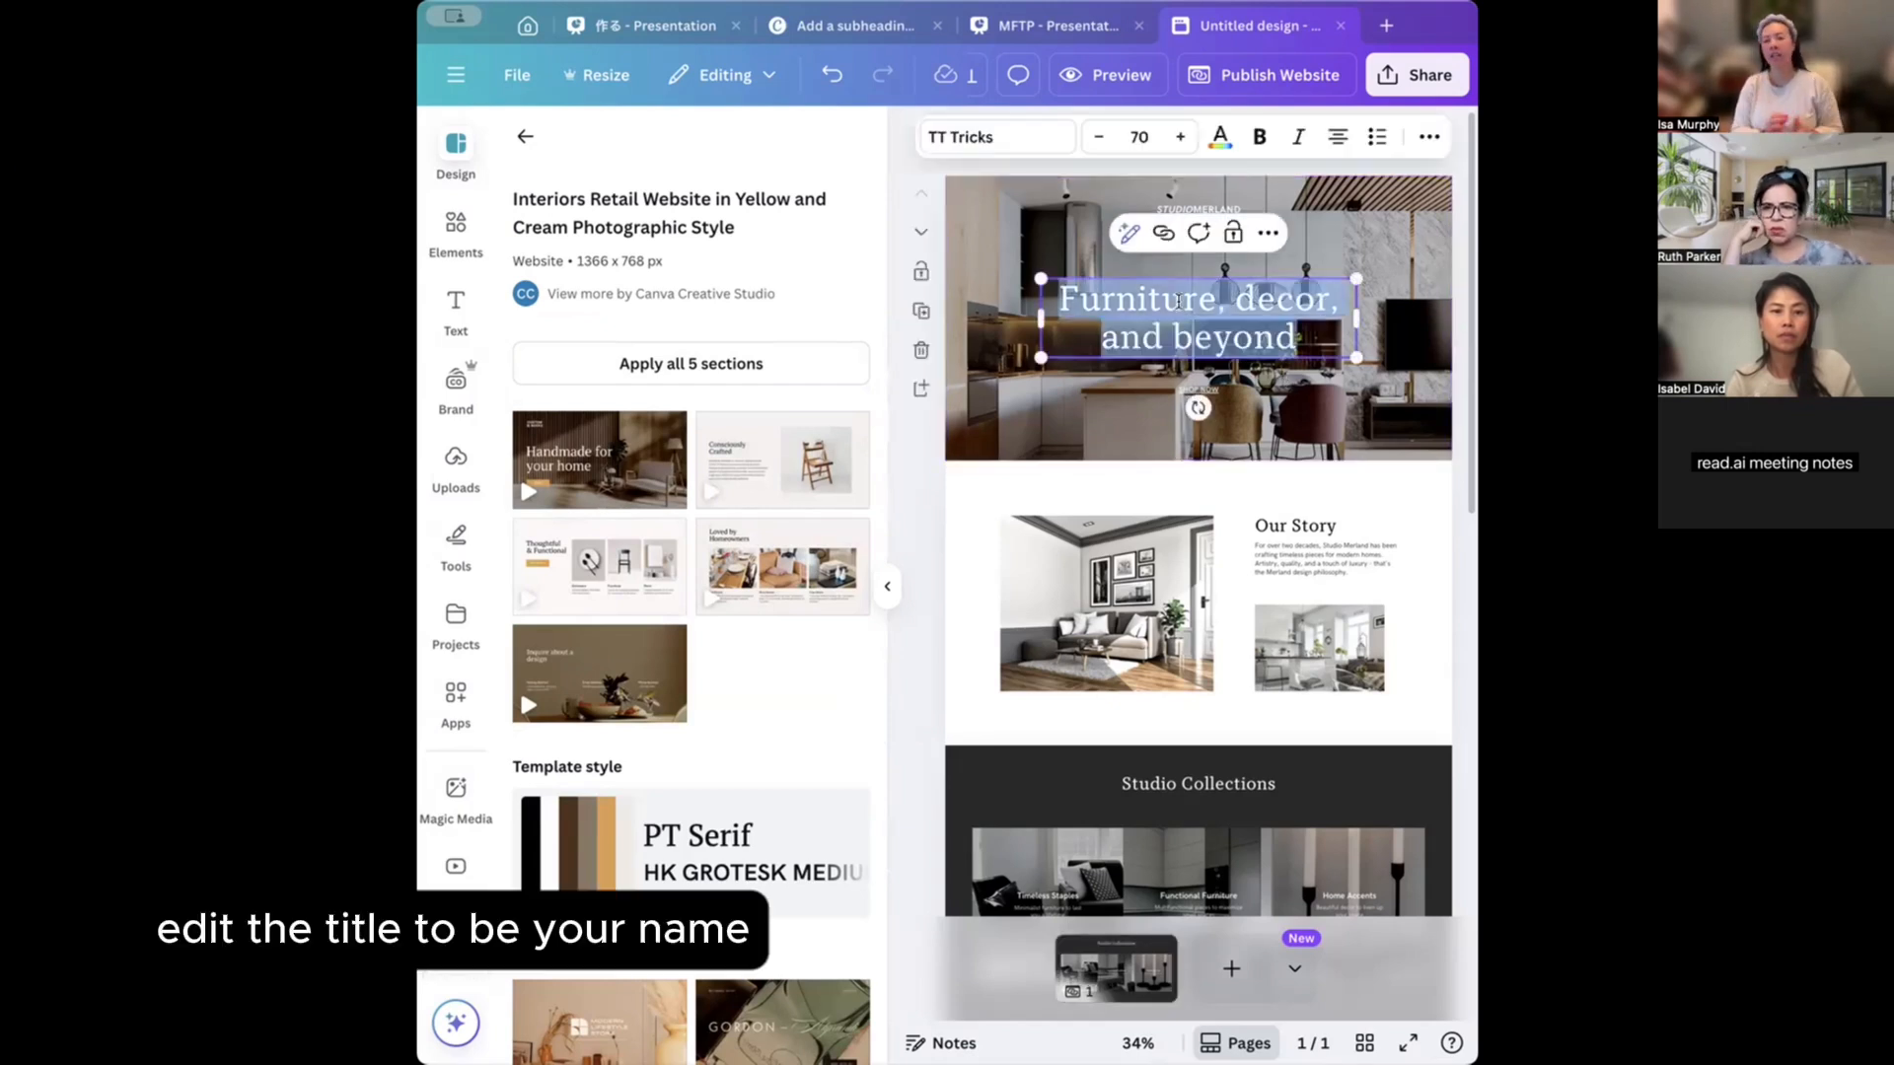
pyautogui.press('BackSpace')
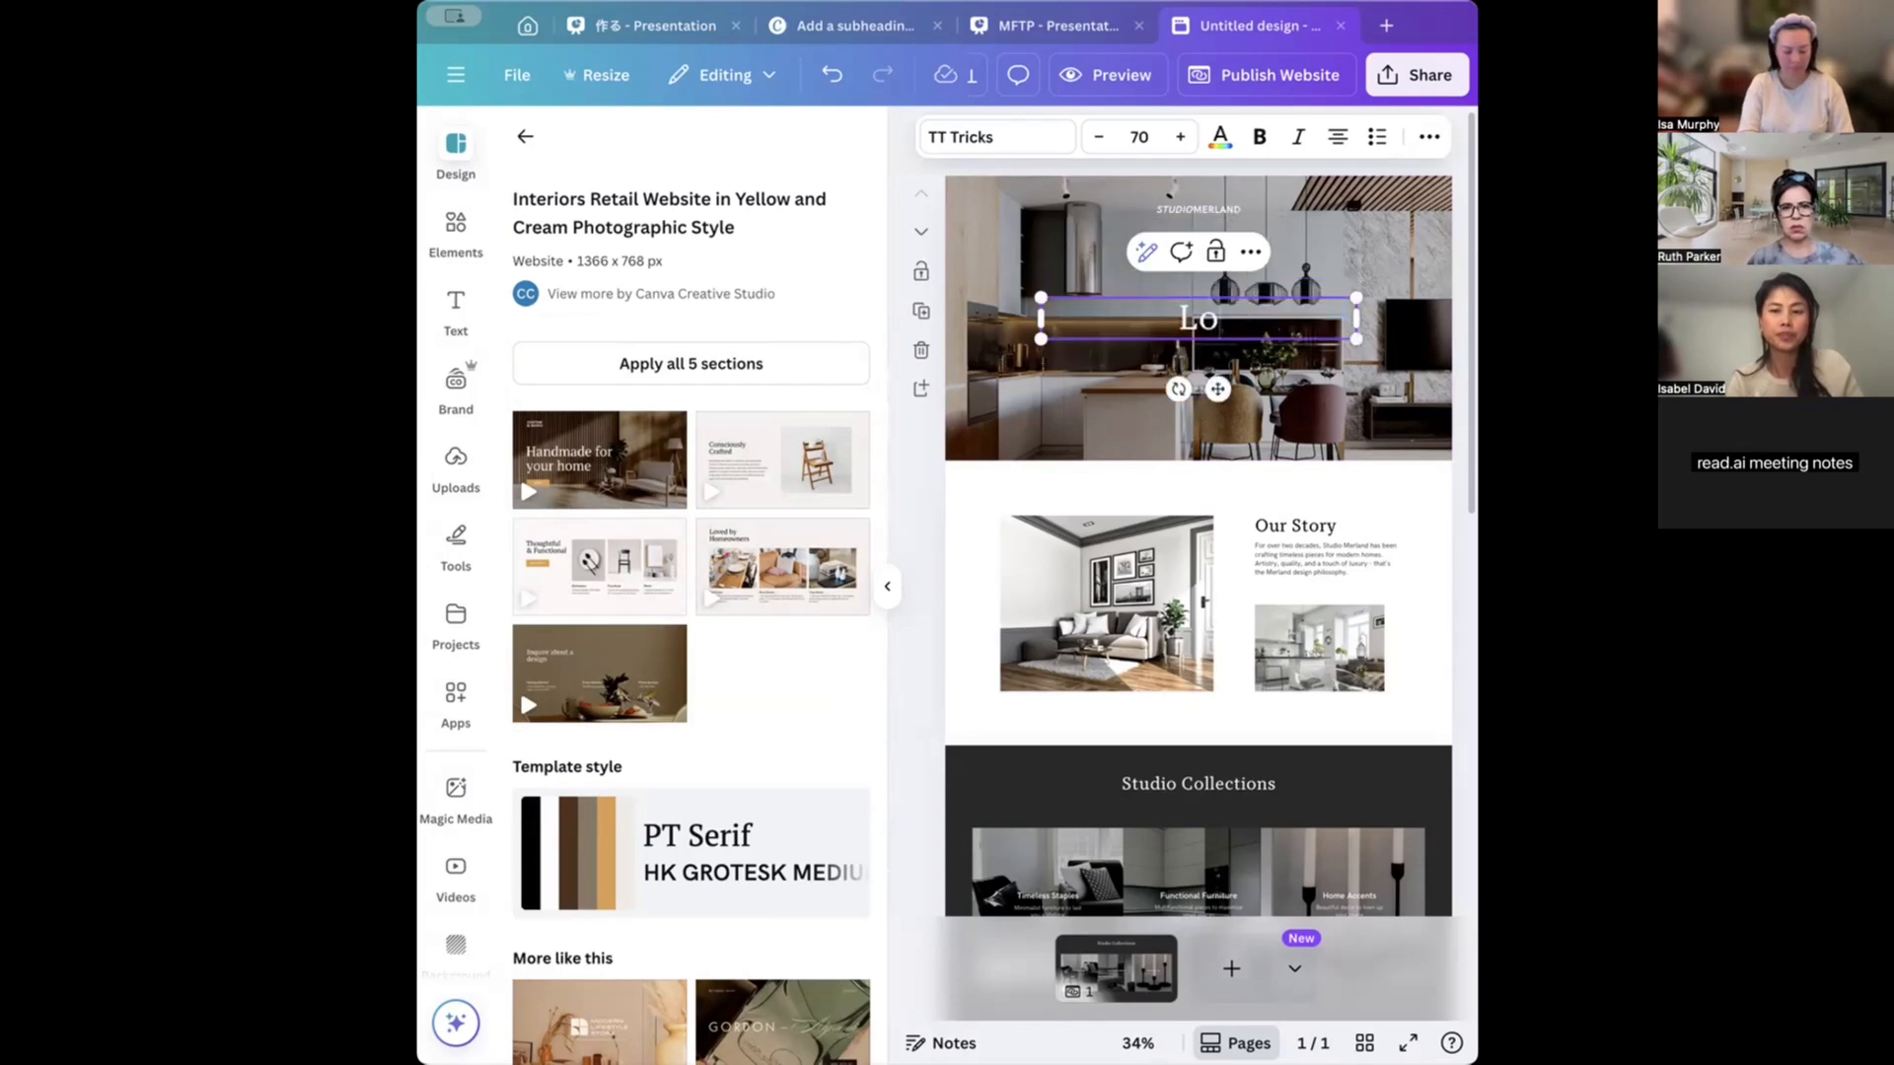
pyautogui.write('Loaf of Life')
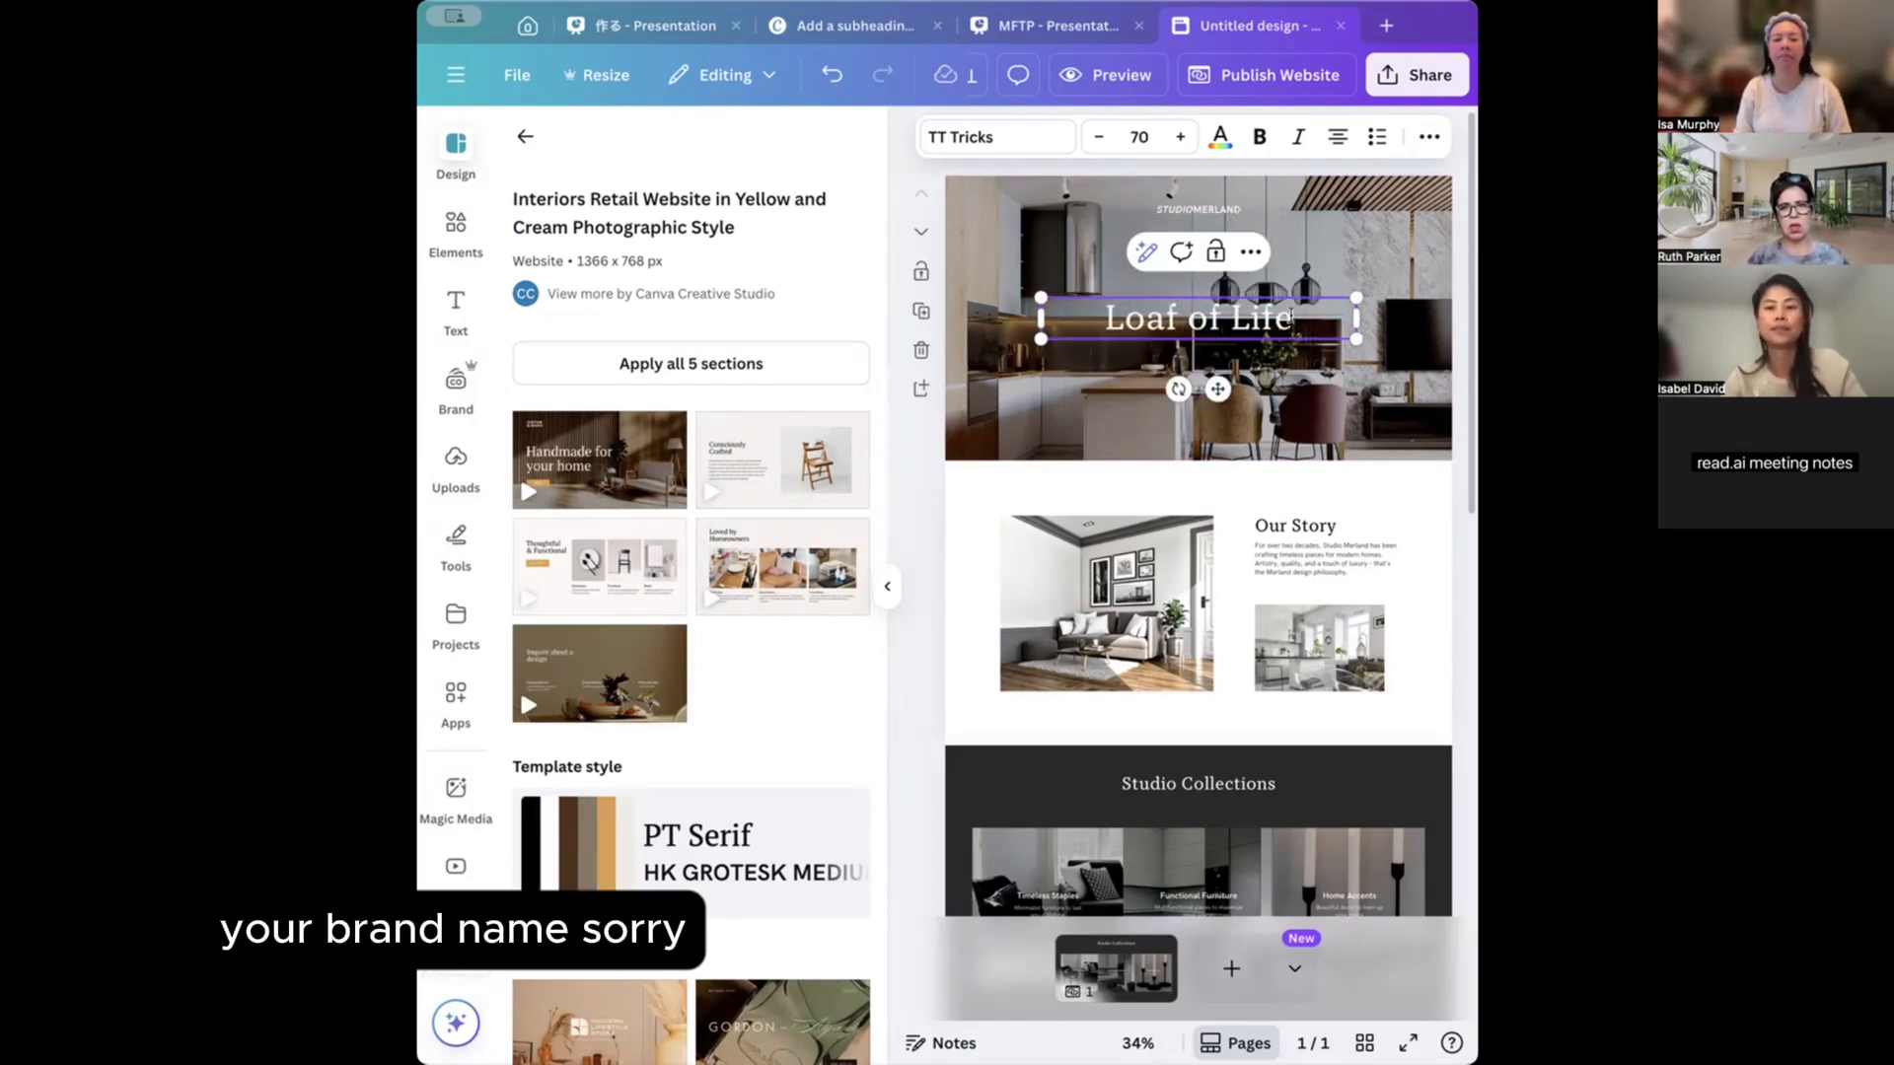
# Set the 'Loaf of Life' title font to Nazanin, found by searching 'naz'.
pyautogui.moveTo(1292, 317); pyautogui.dragTo(1088, 318)
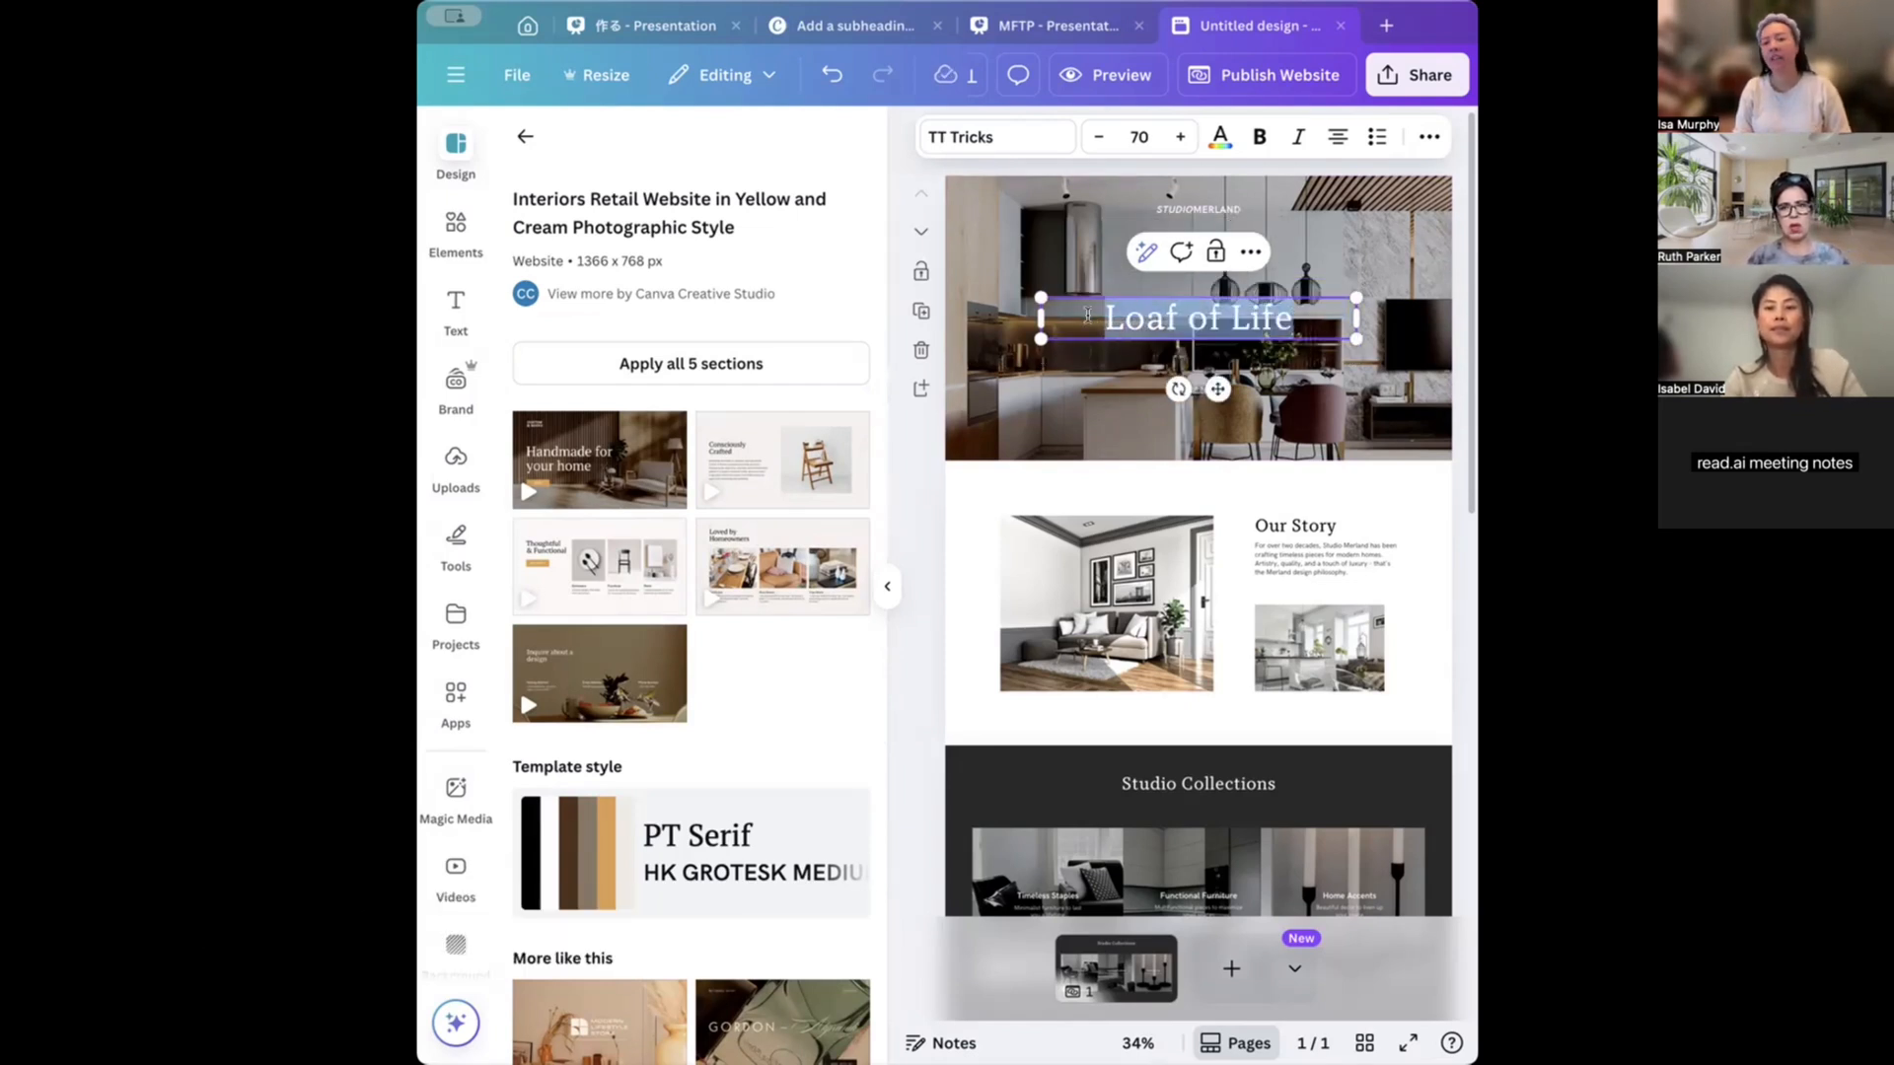
pyautogui.click(1017, 138)
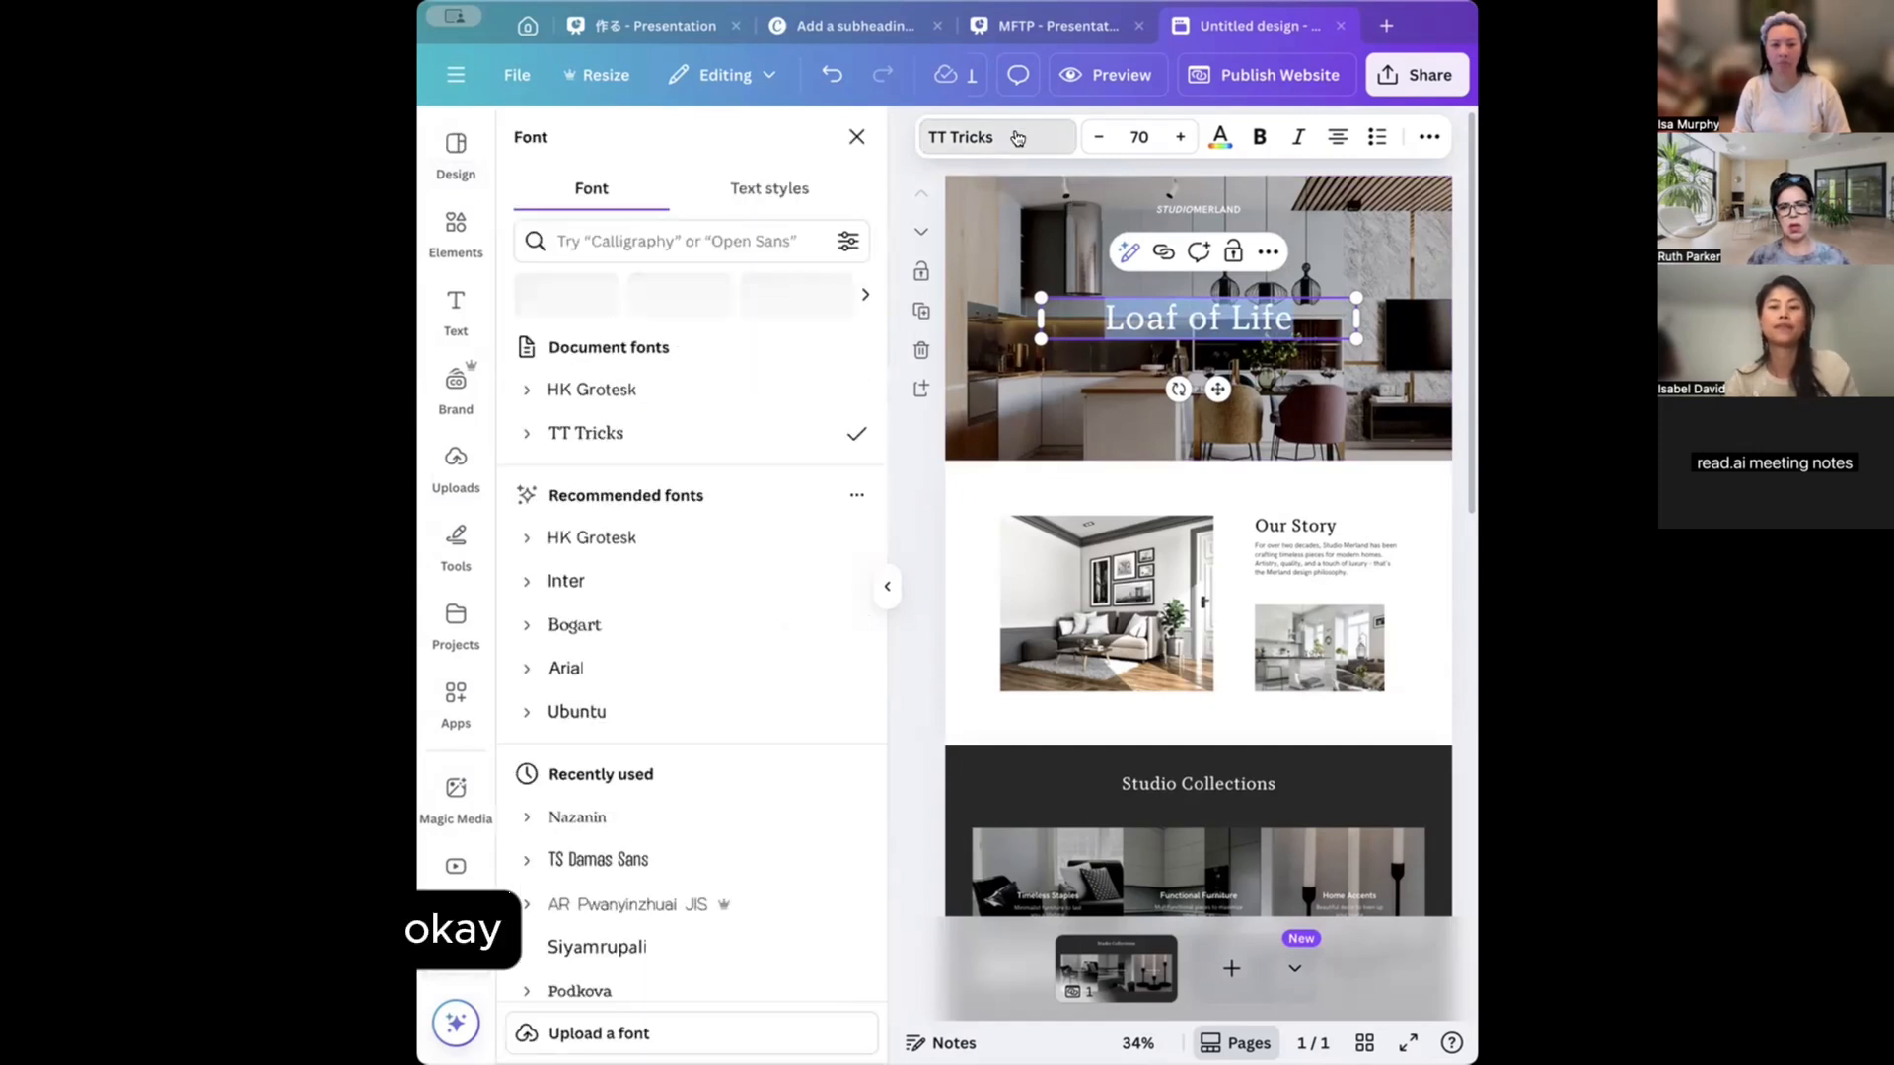
pyautogui.click(773, 229)
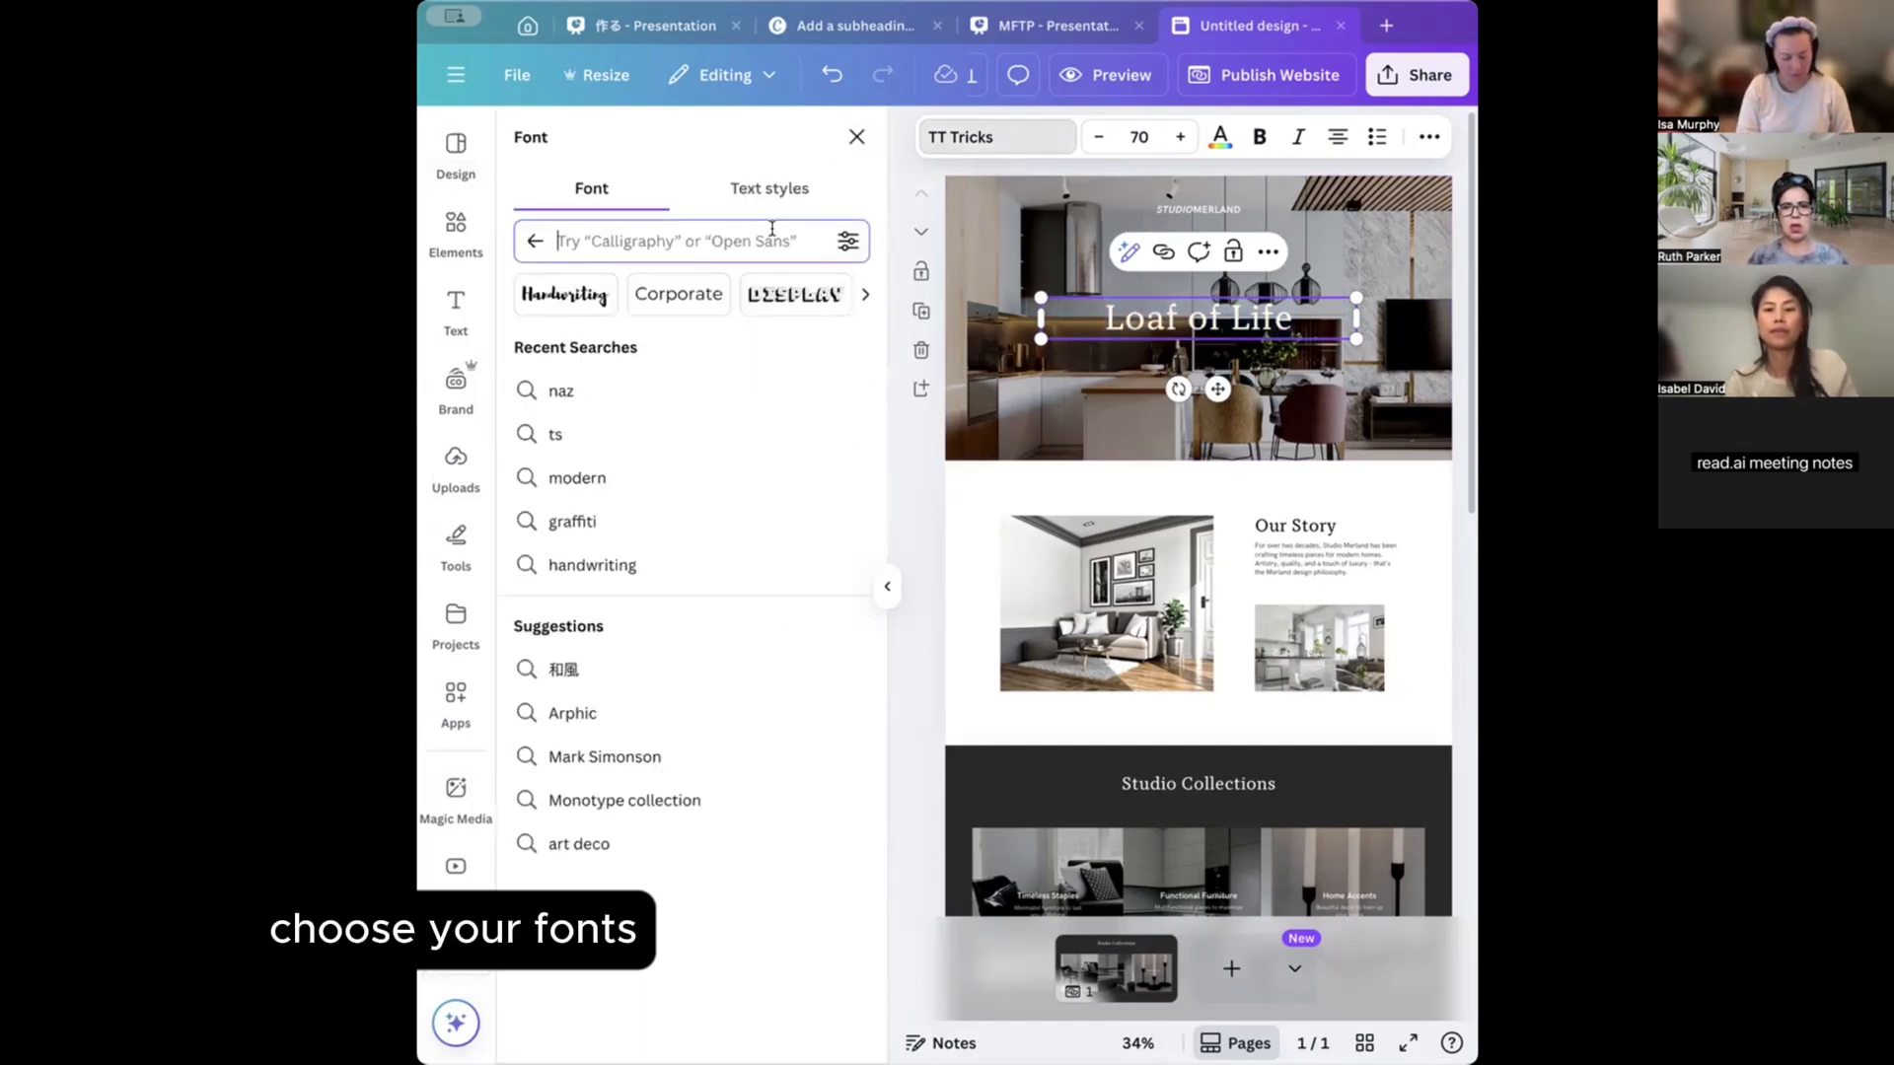
pyautogui.write('nez')
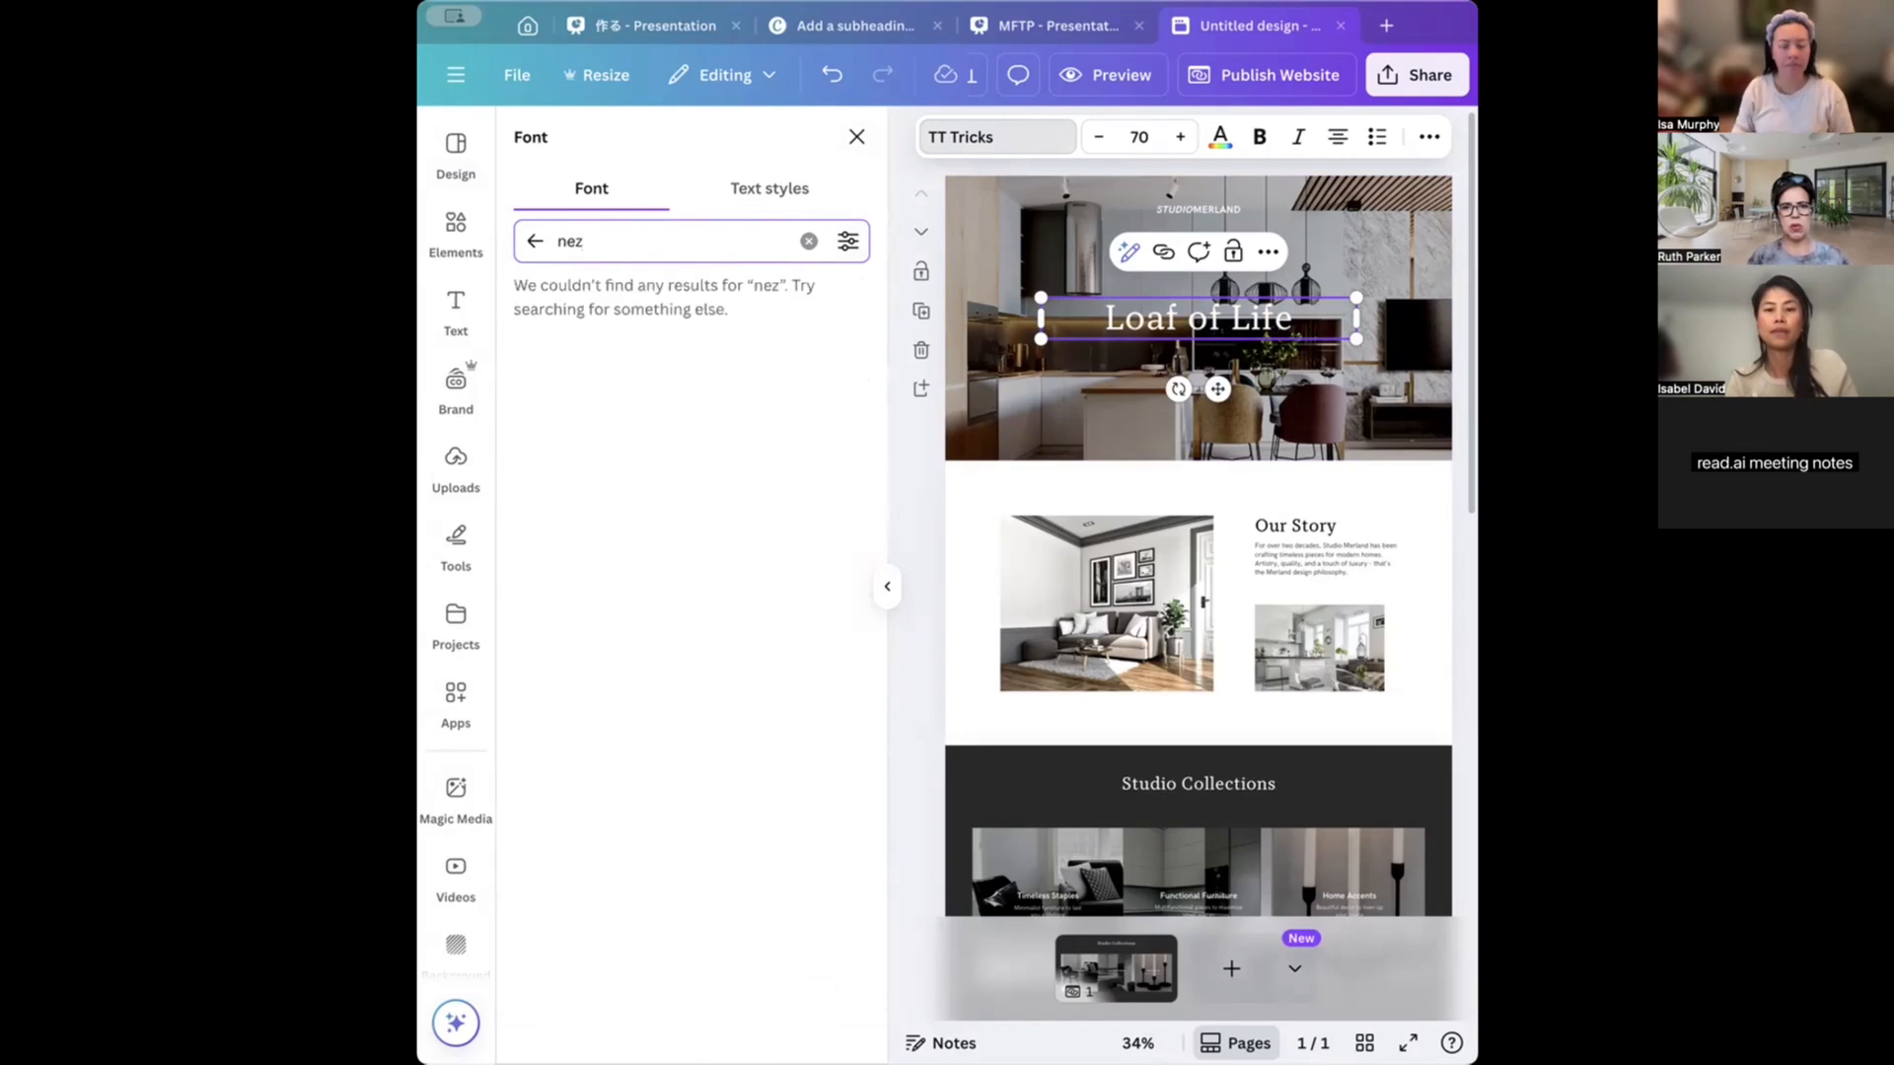
pyautogui.write('a')
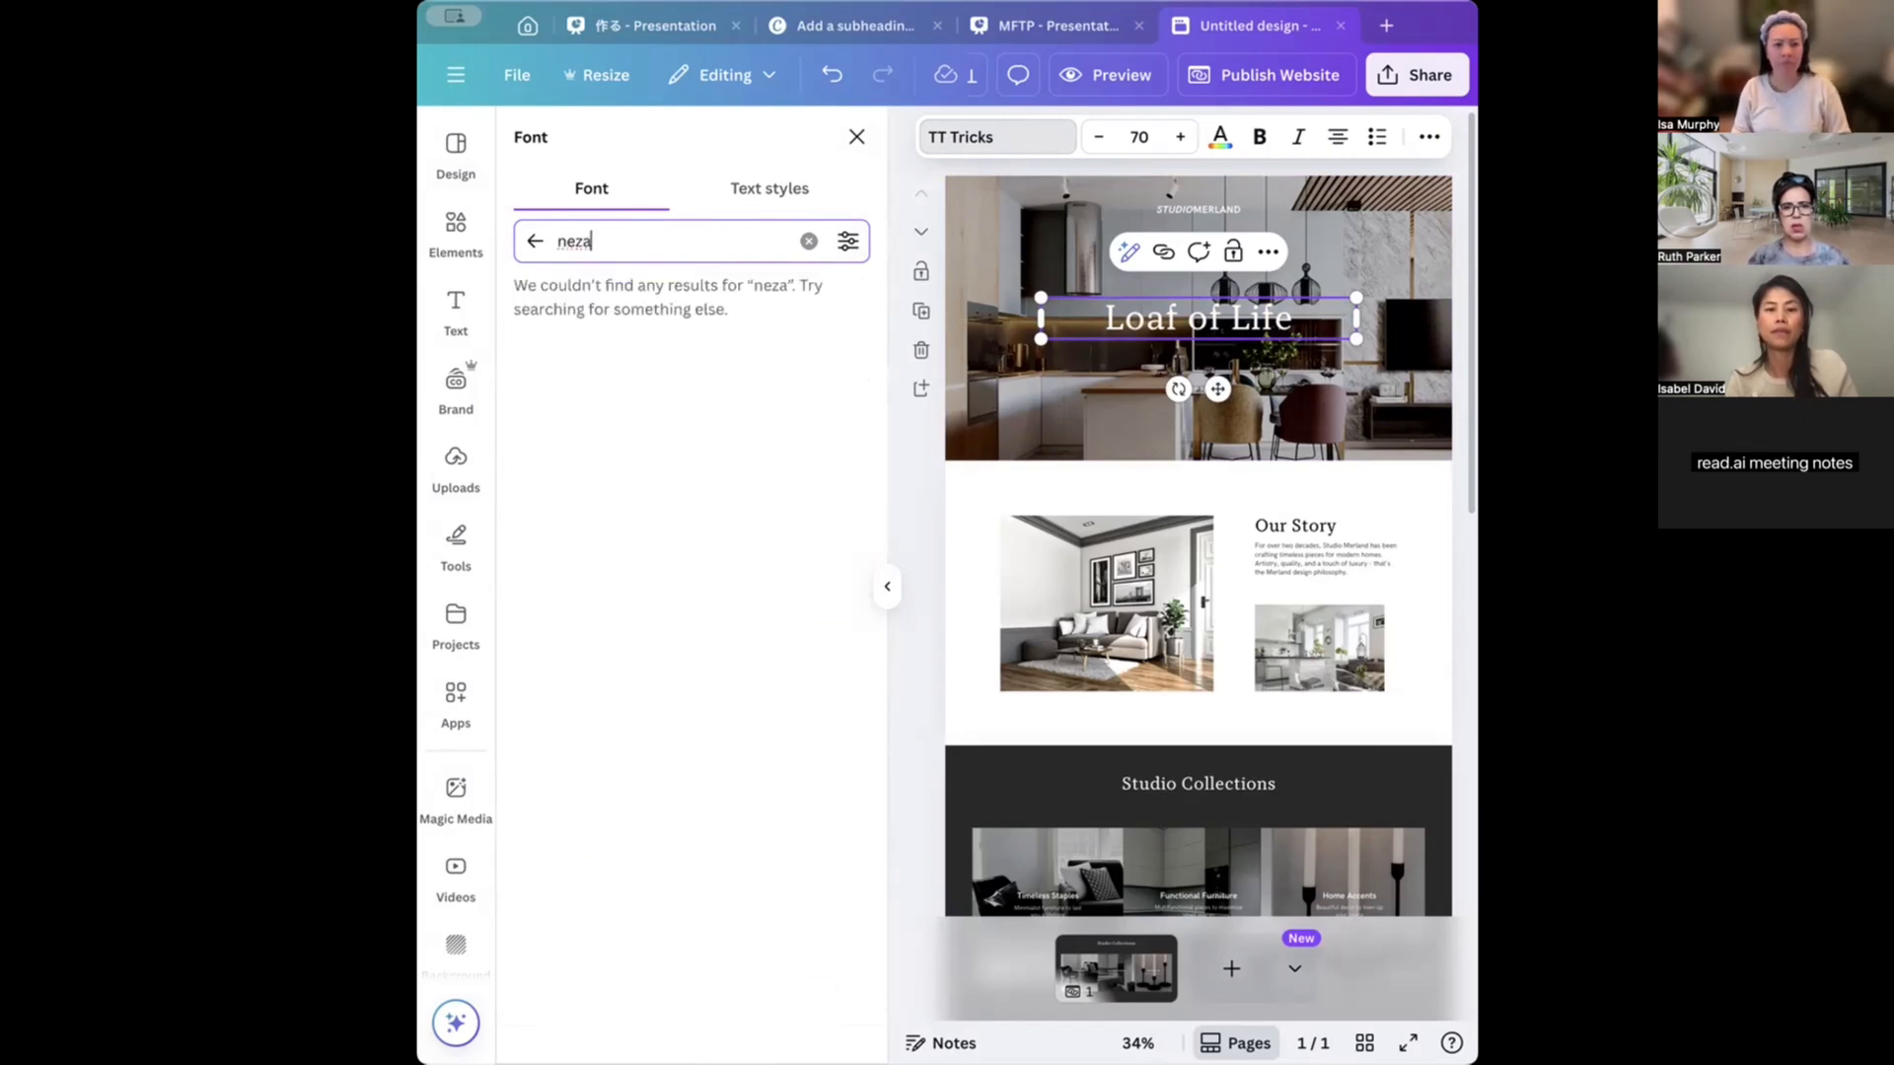
pyautogui.press('BackSpace')
pyautogui.press('BackSpace')
pyautogui.press('BackSpace')
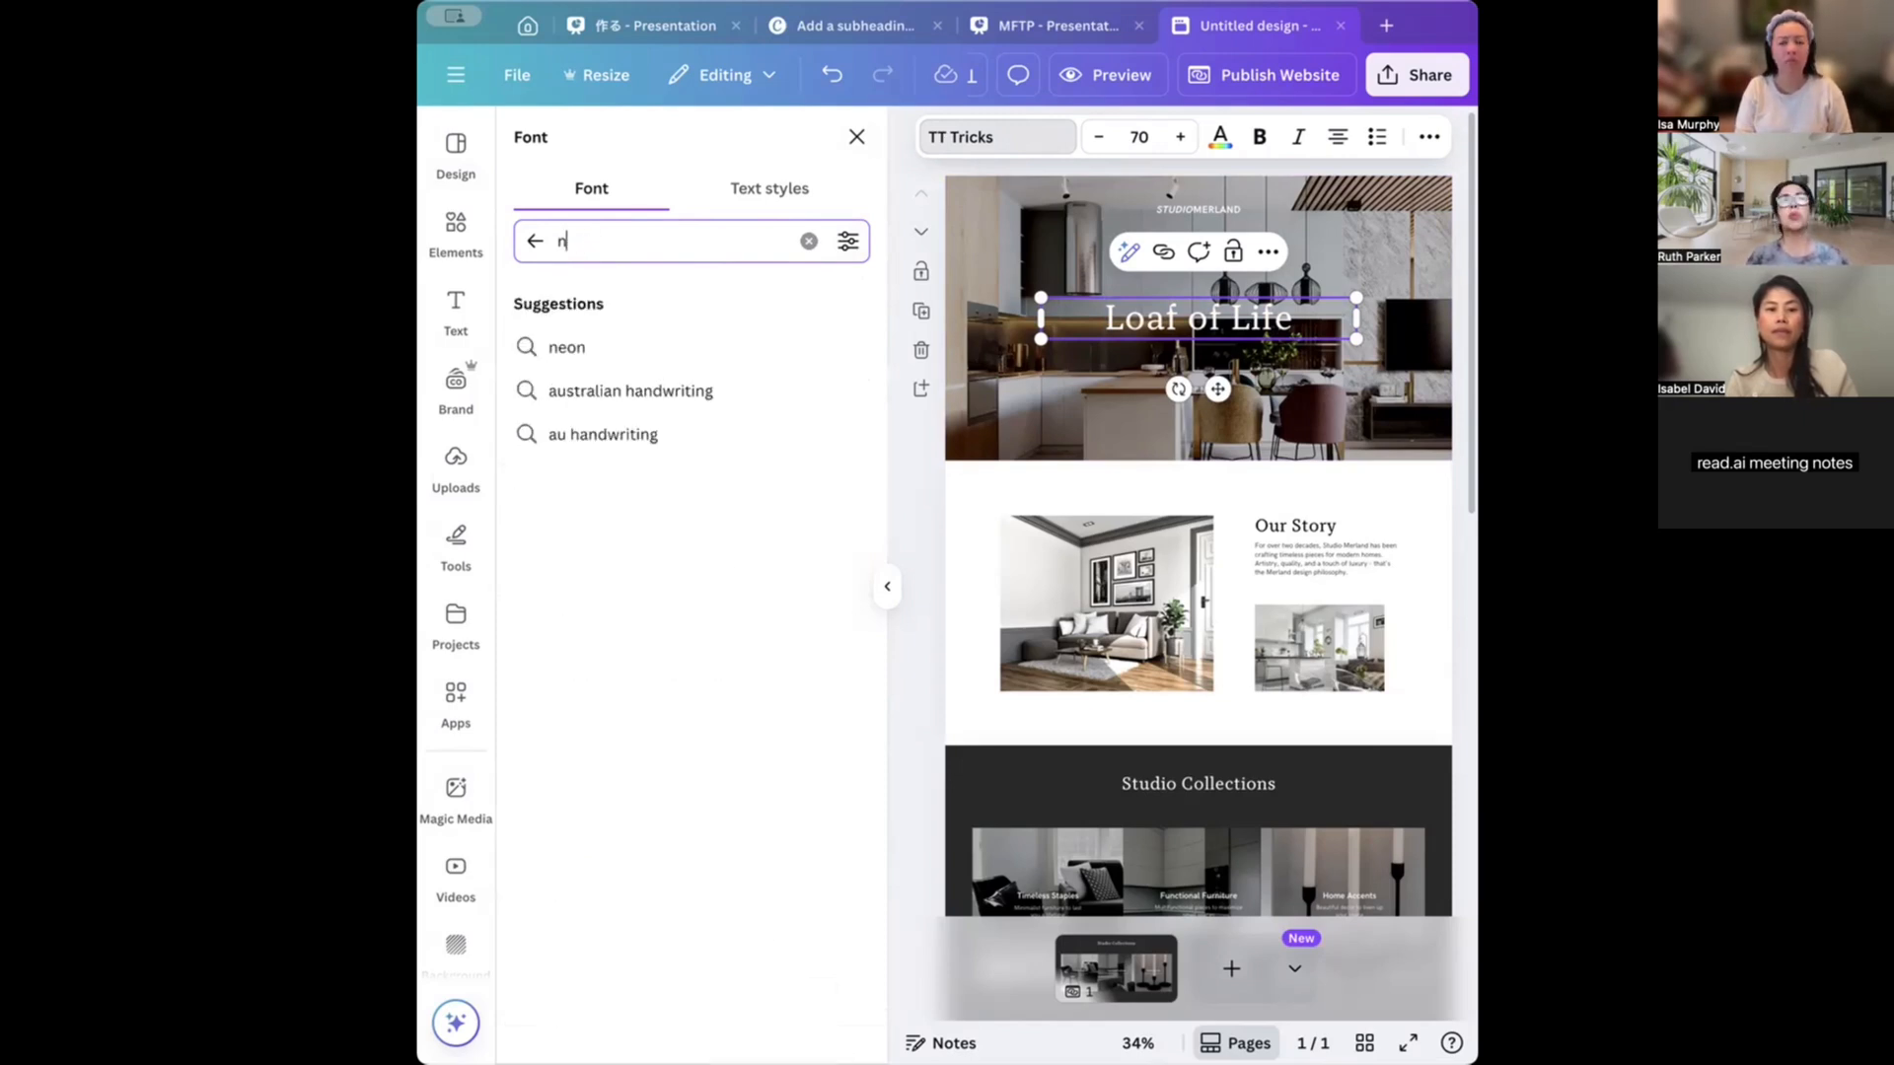
pyautogui.write('az')
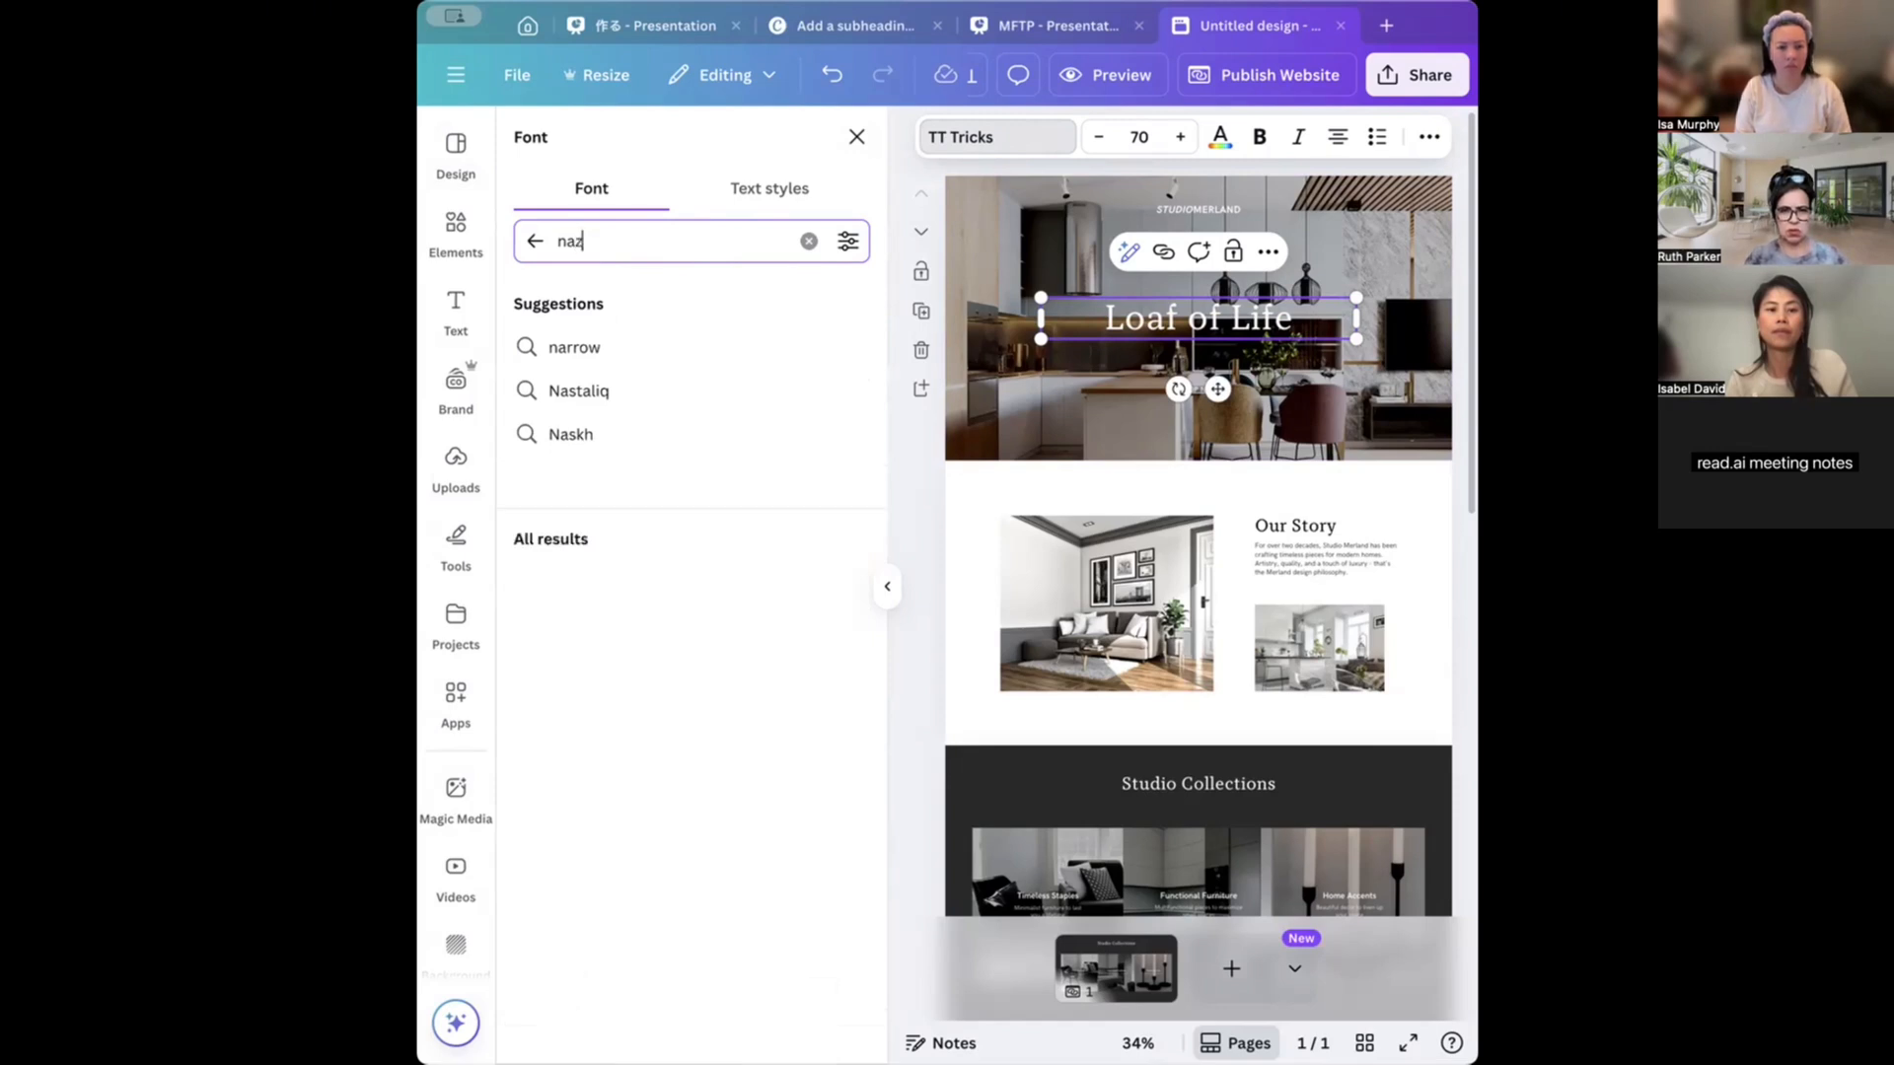
pyautogui.click(643, 351)
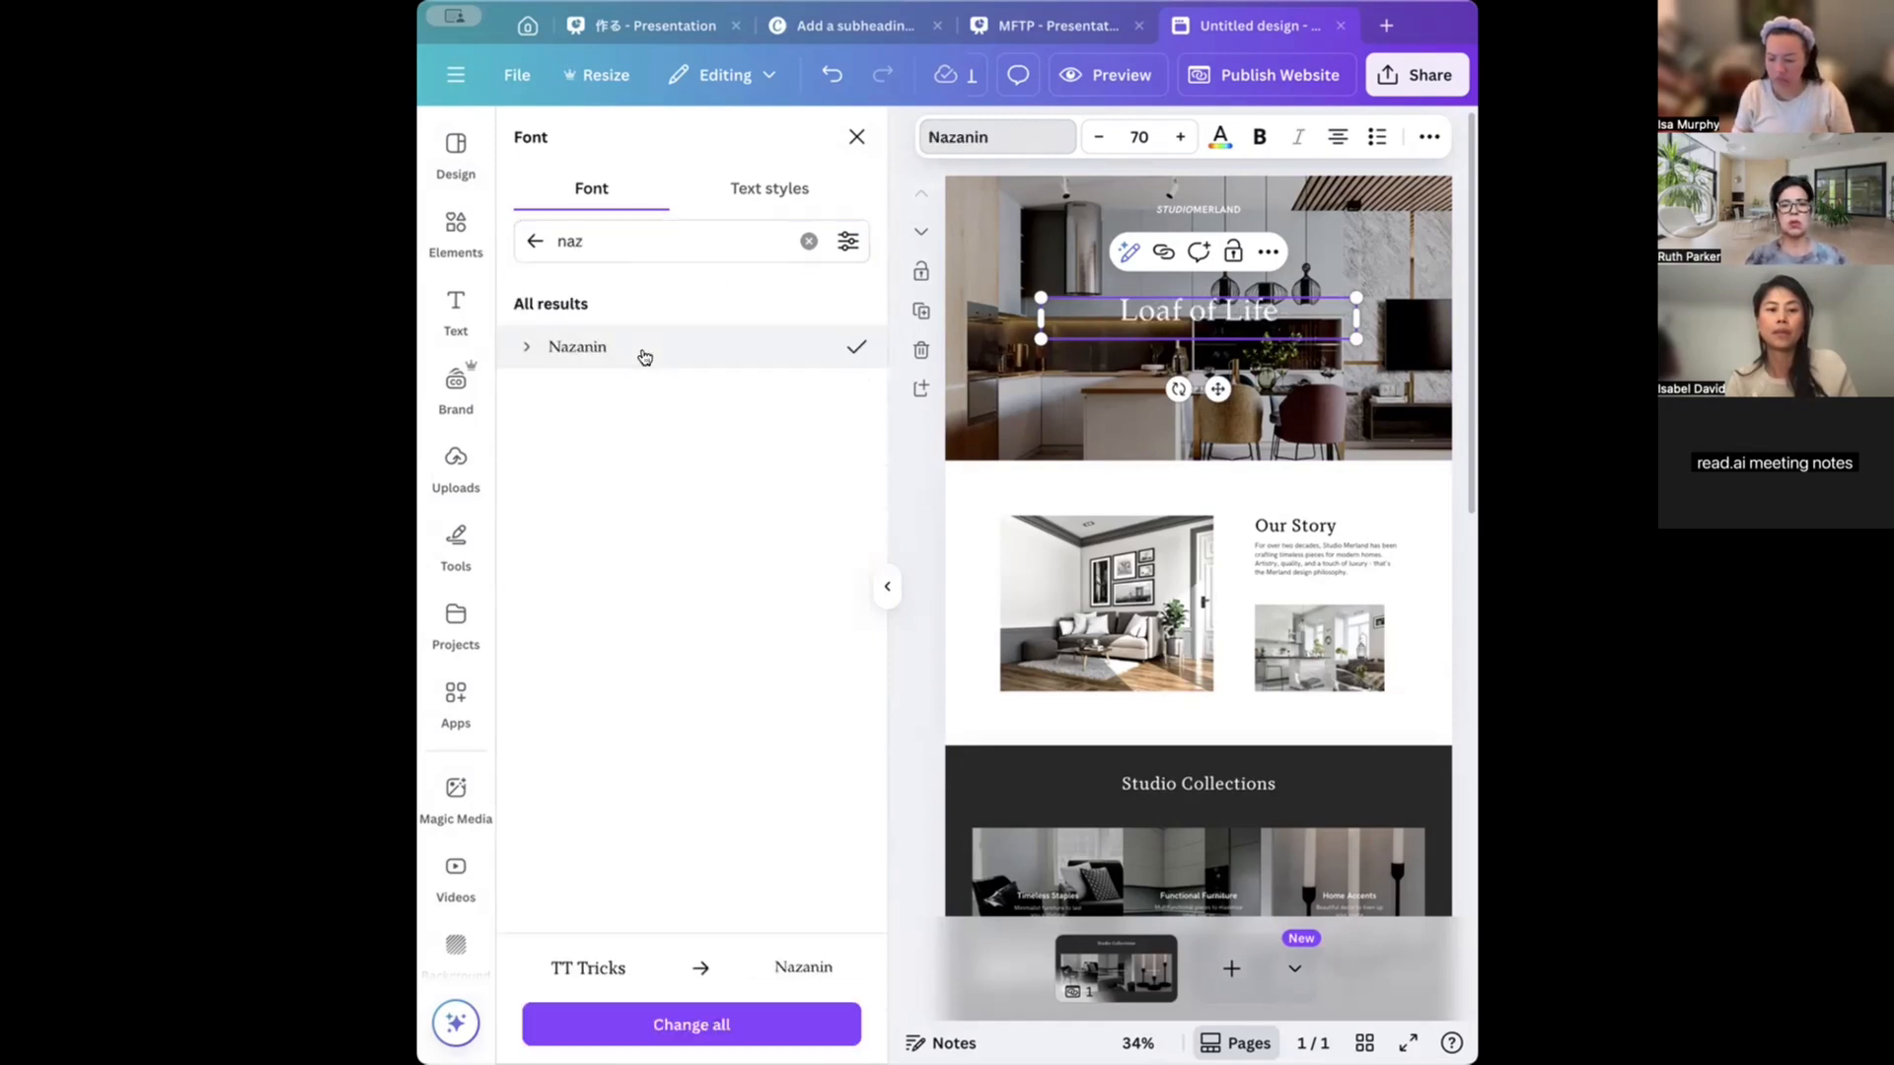
pyautogui.click(1384, 436)
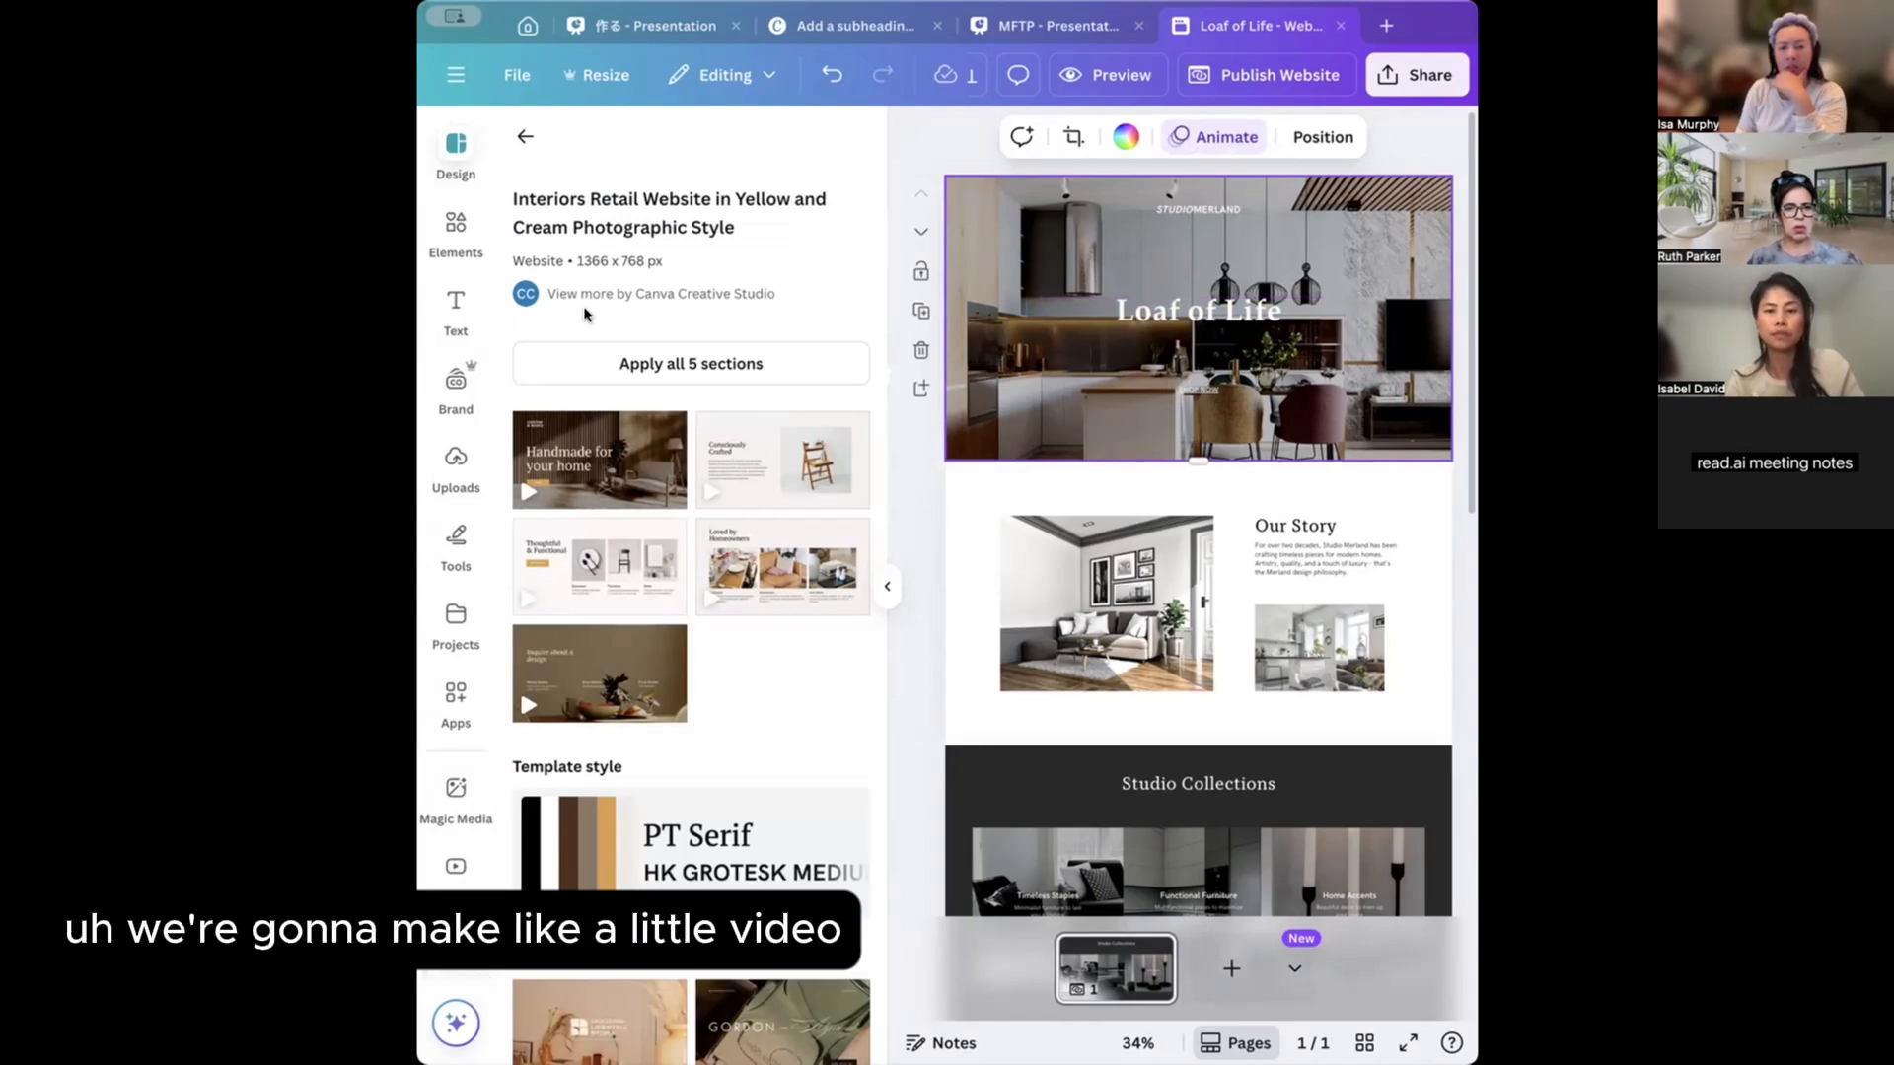
# Search the Elements library for 'drone miam'.
pyautogui.click(457, 233)
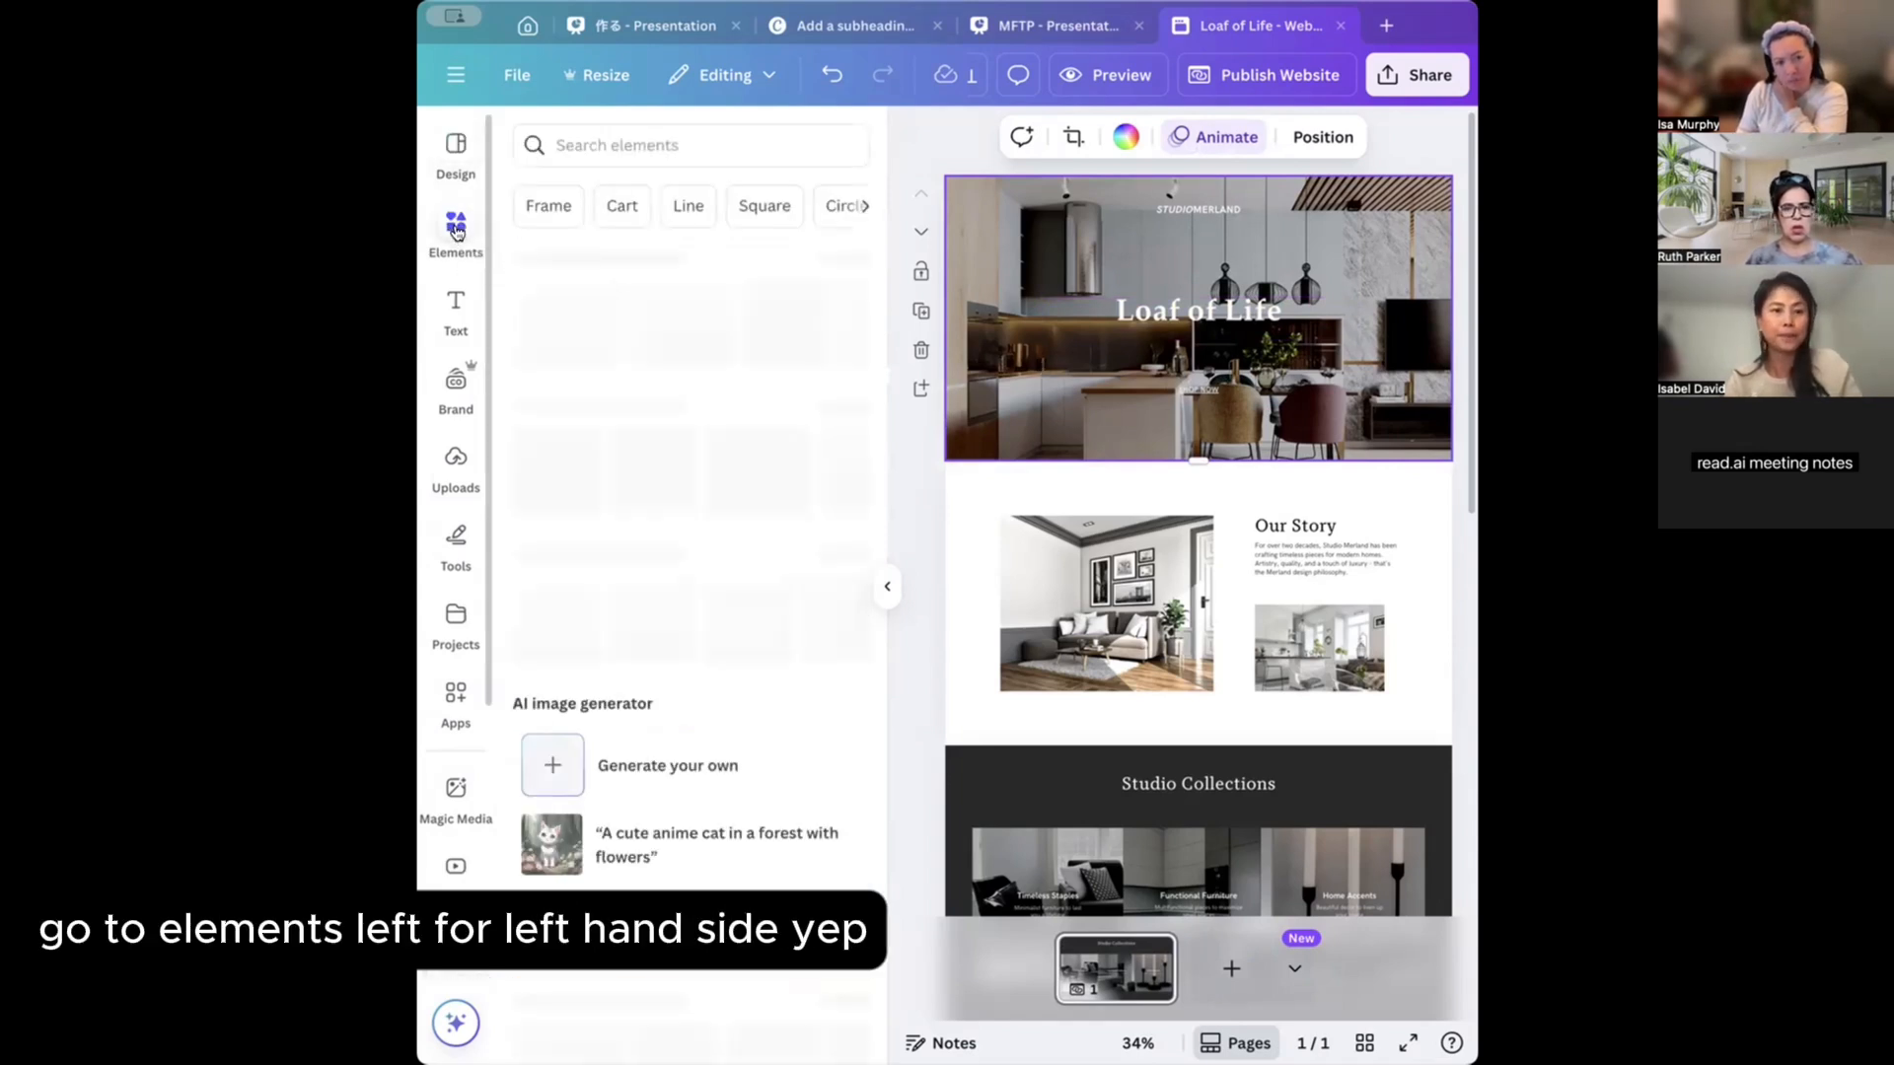
pyautogui.click(677, 130)
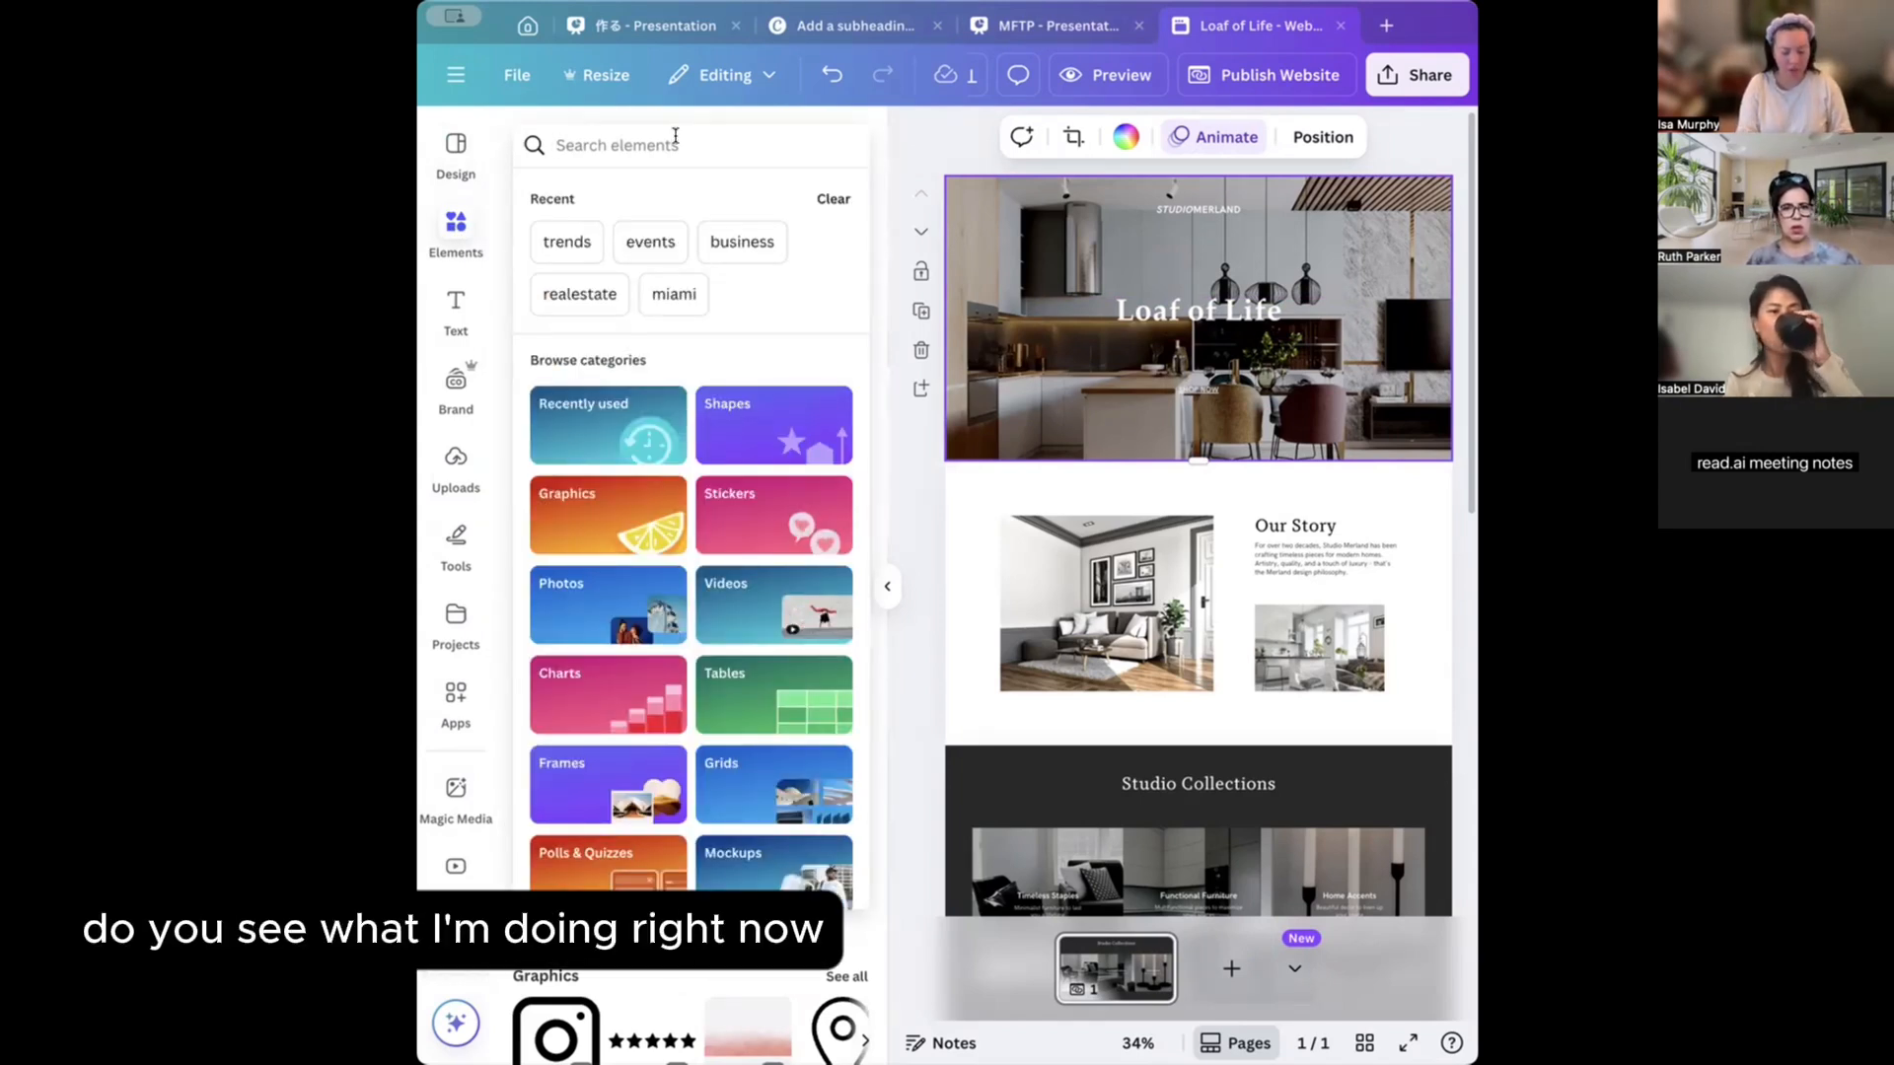
pyautogui.write('d')
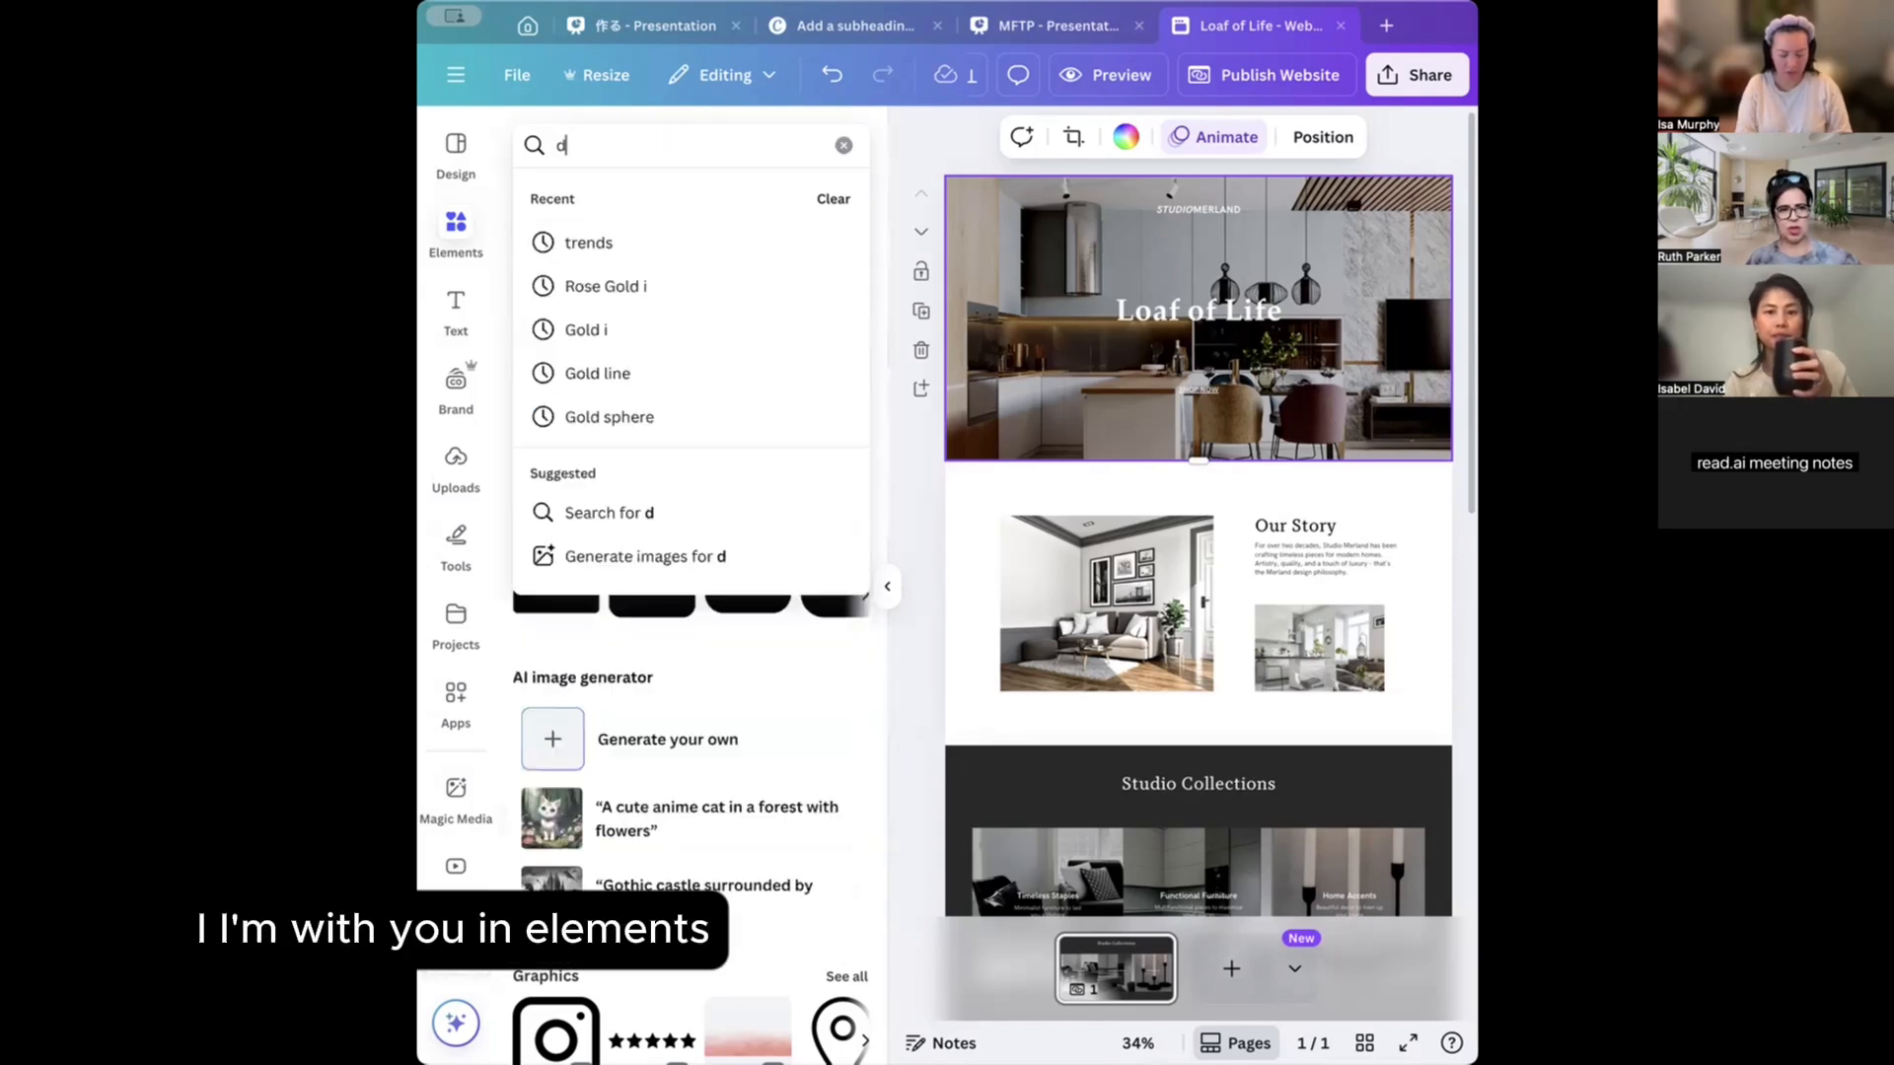
pyautogui.write('rone miami')
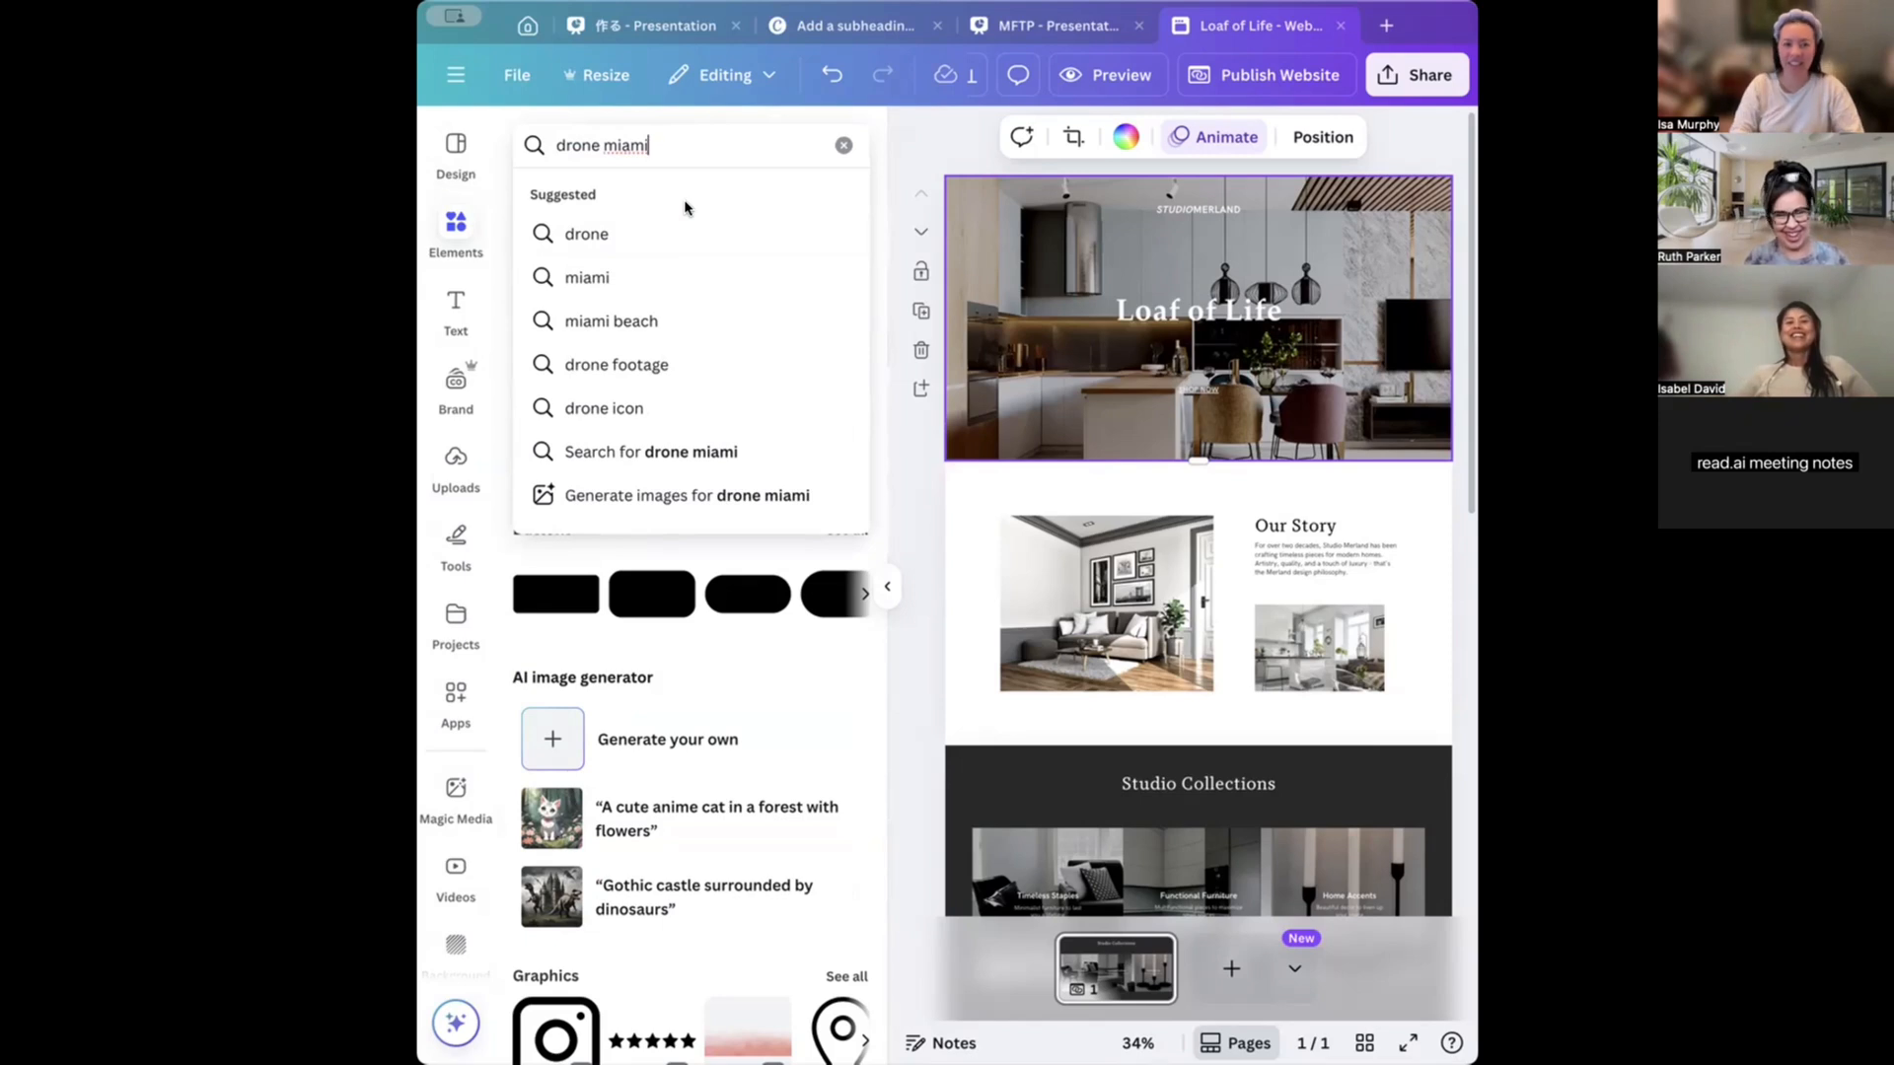
pyautogui.press('Return')
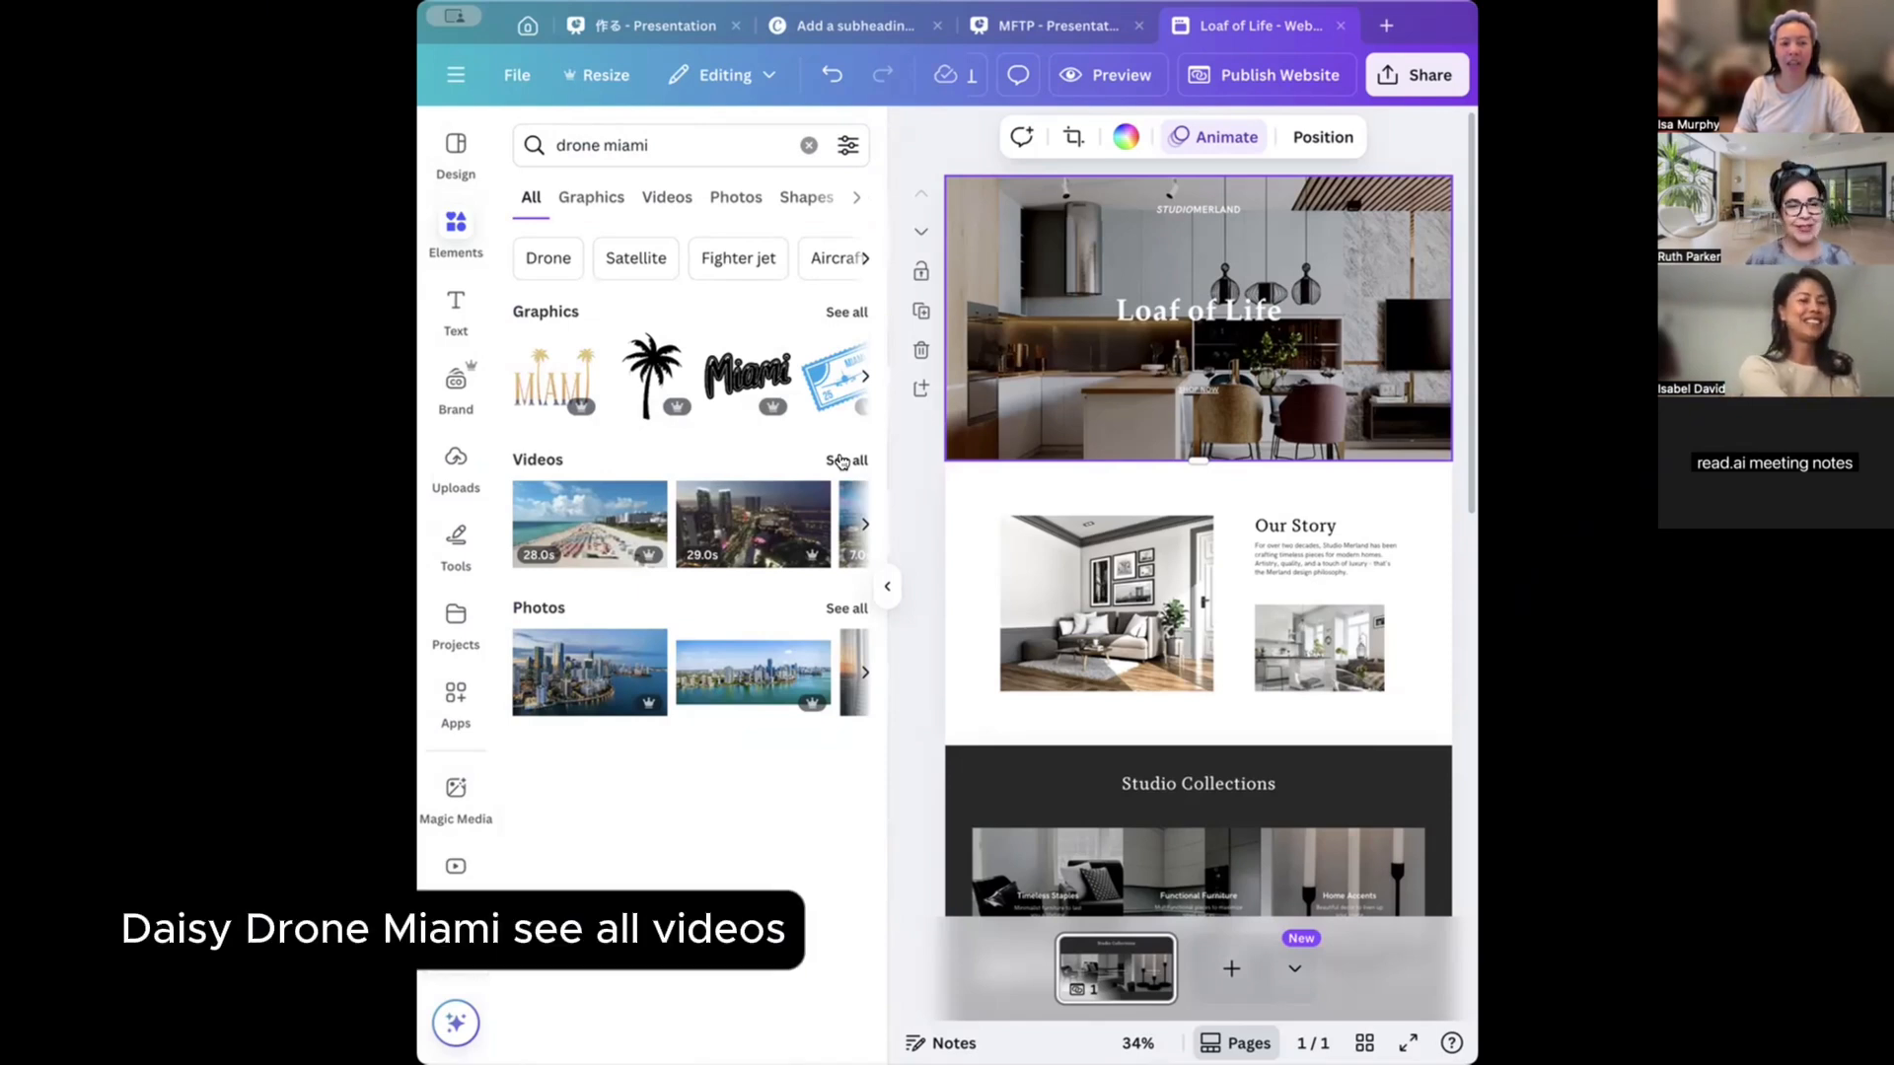
# Search Elements for 'accupuncture' and browse the Videos results.
pyautogui.click(725, 140)
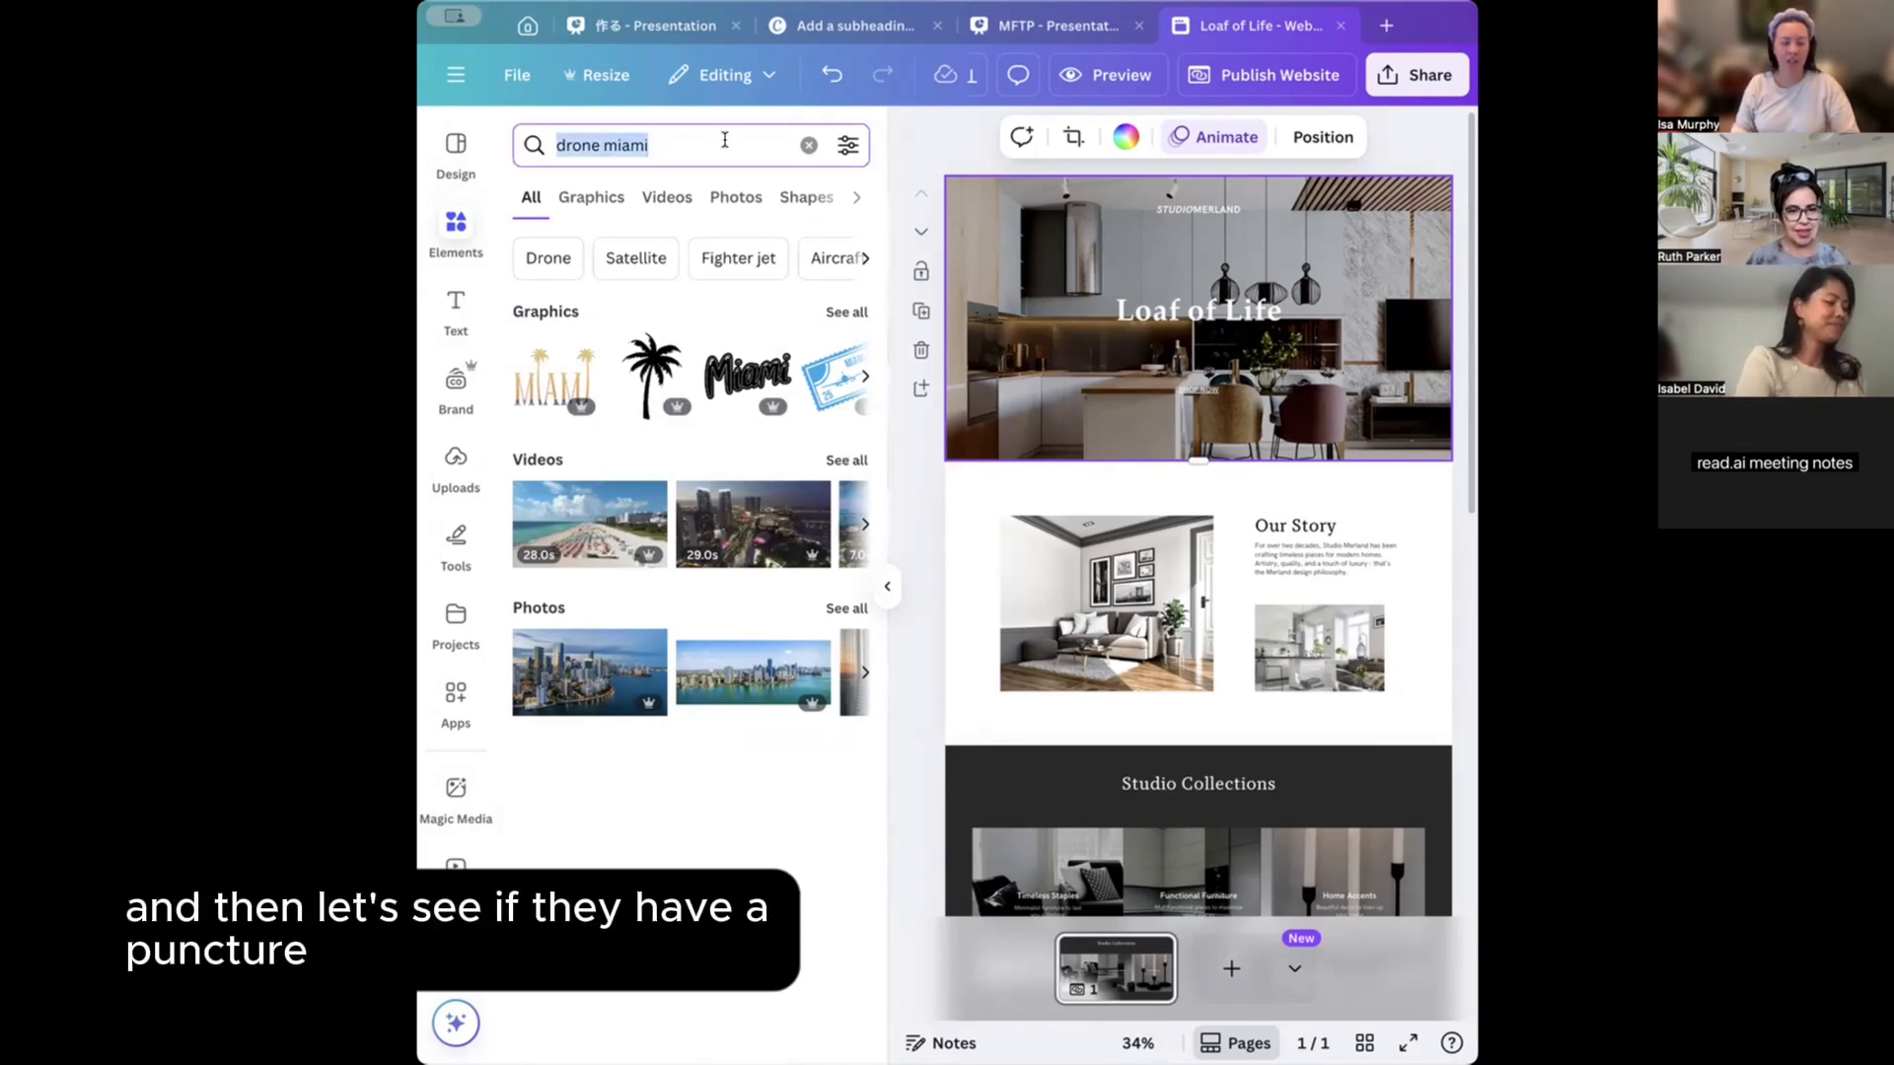
pyautogui.write('accupuncture')
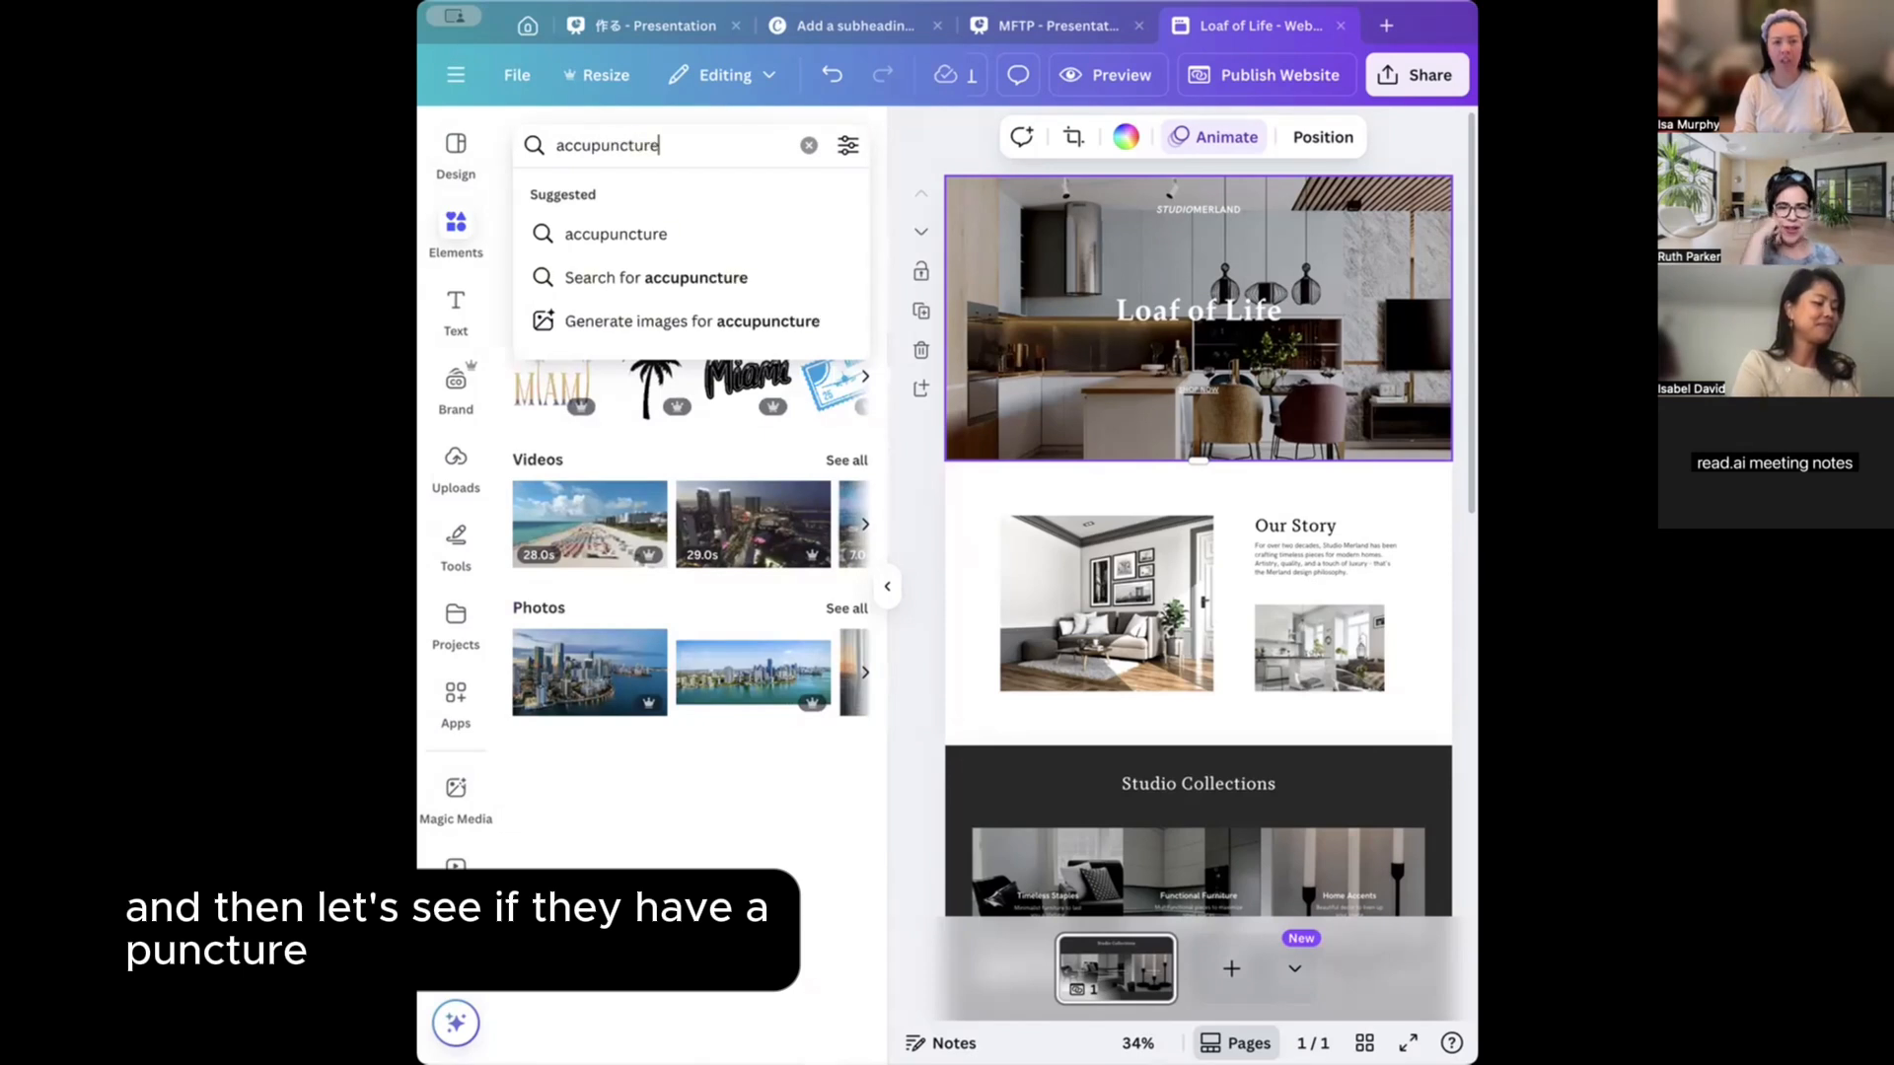
pyautogui.press('Return')
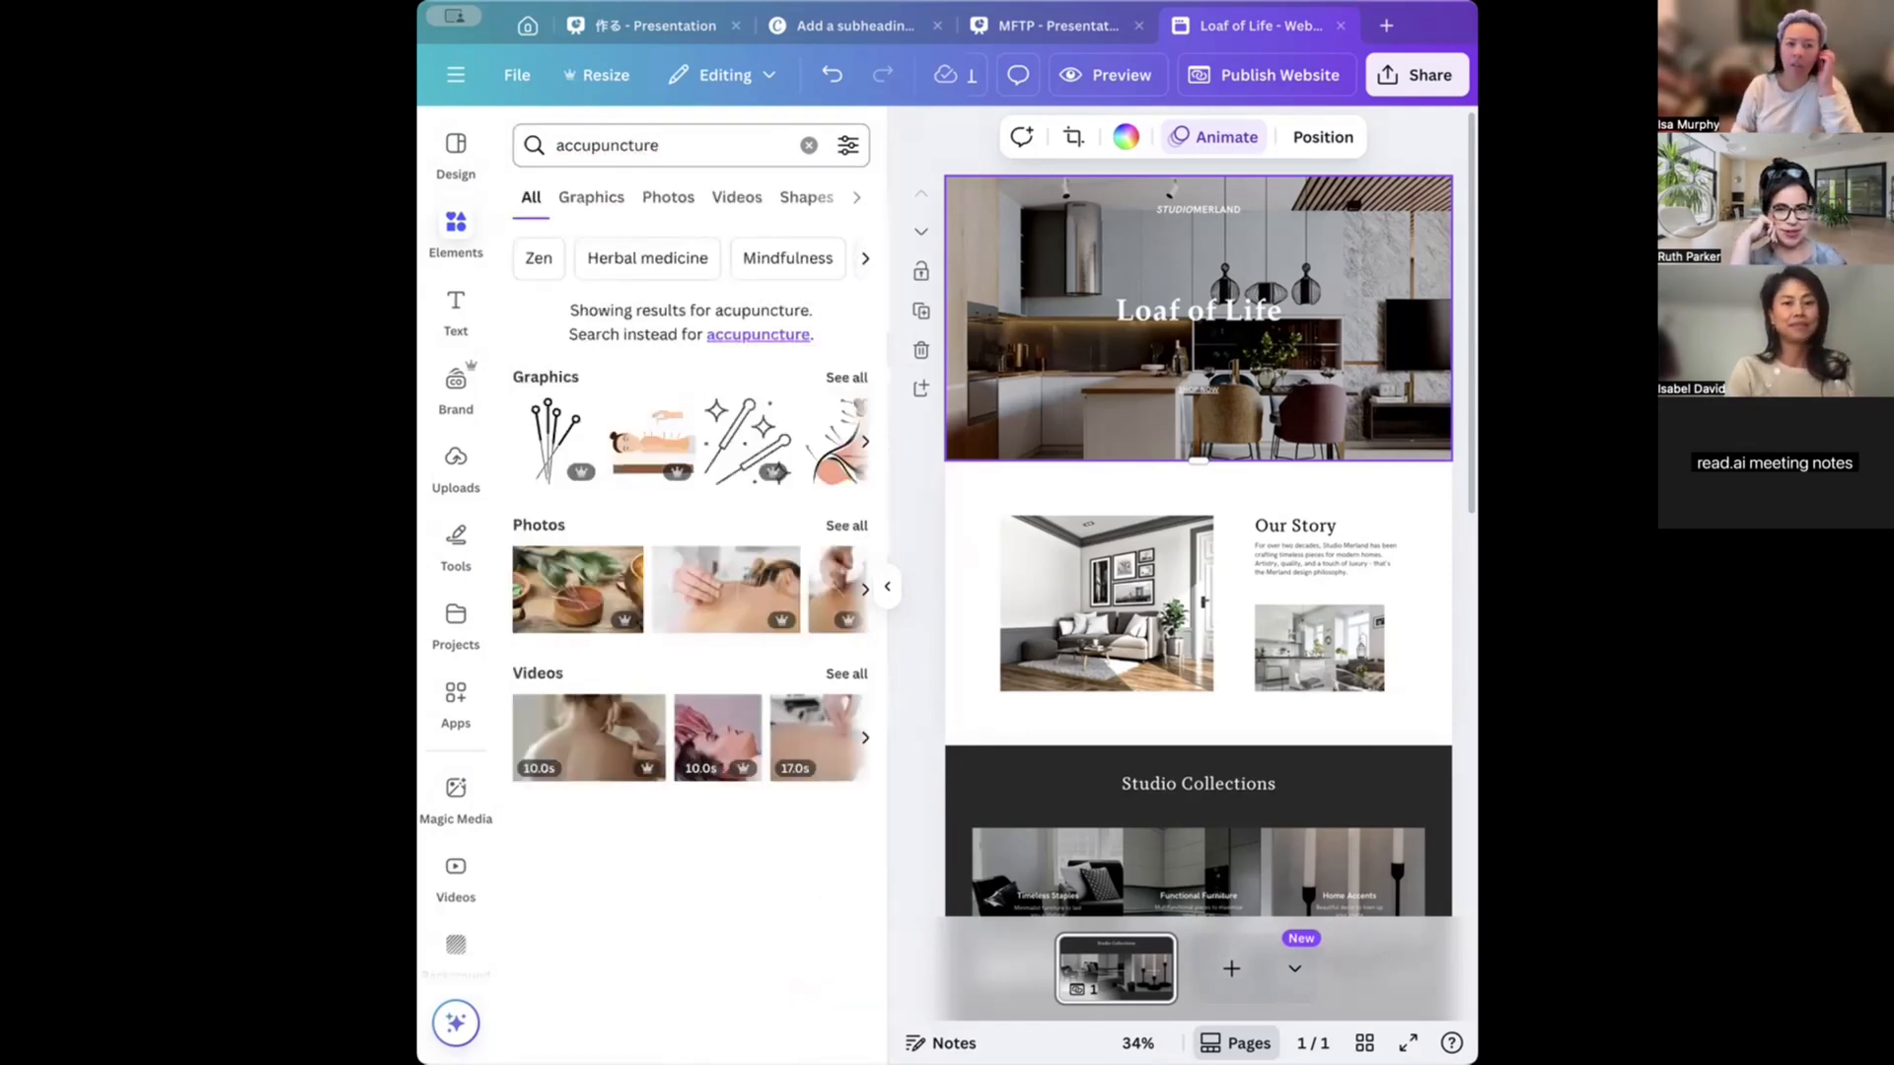
pyautogui.click(738, 196)
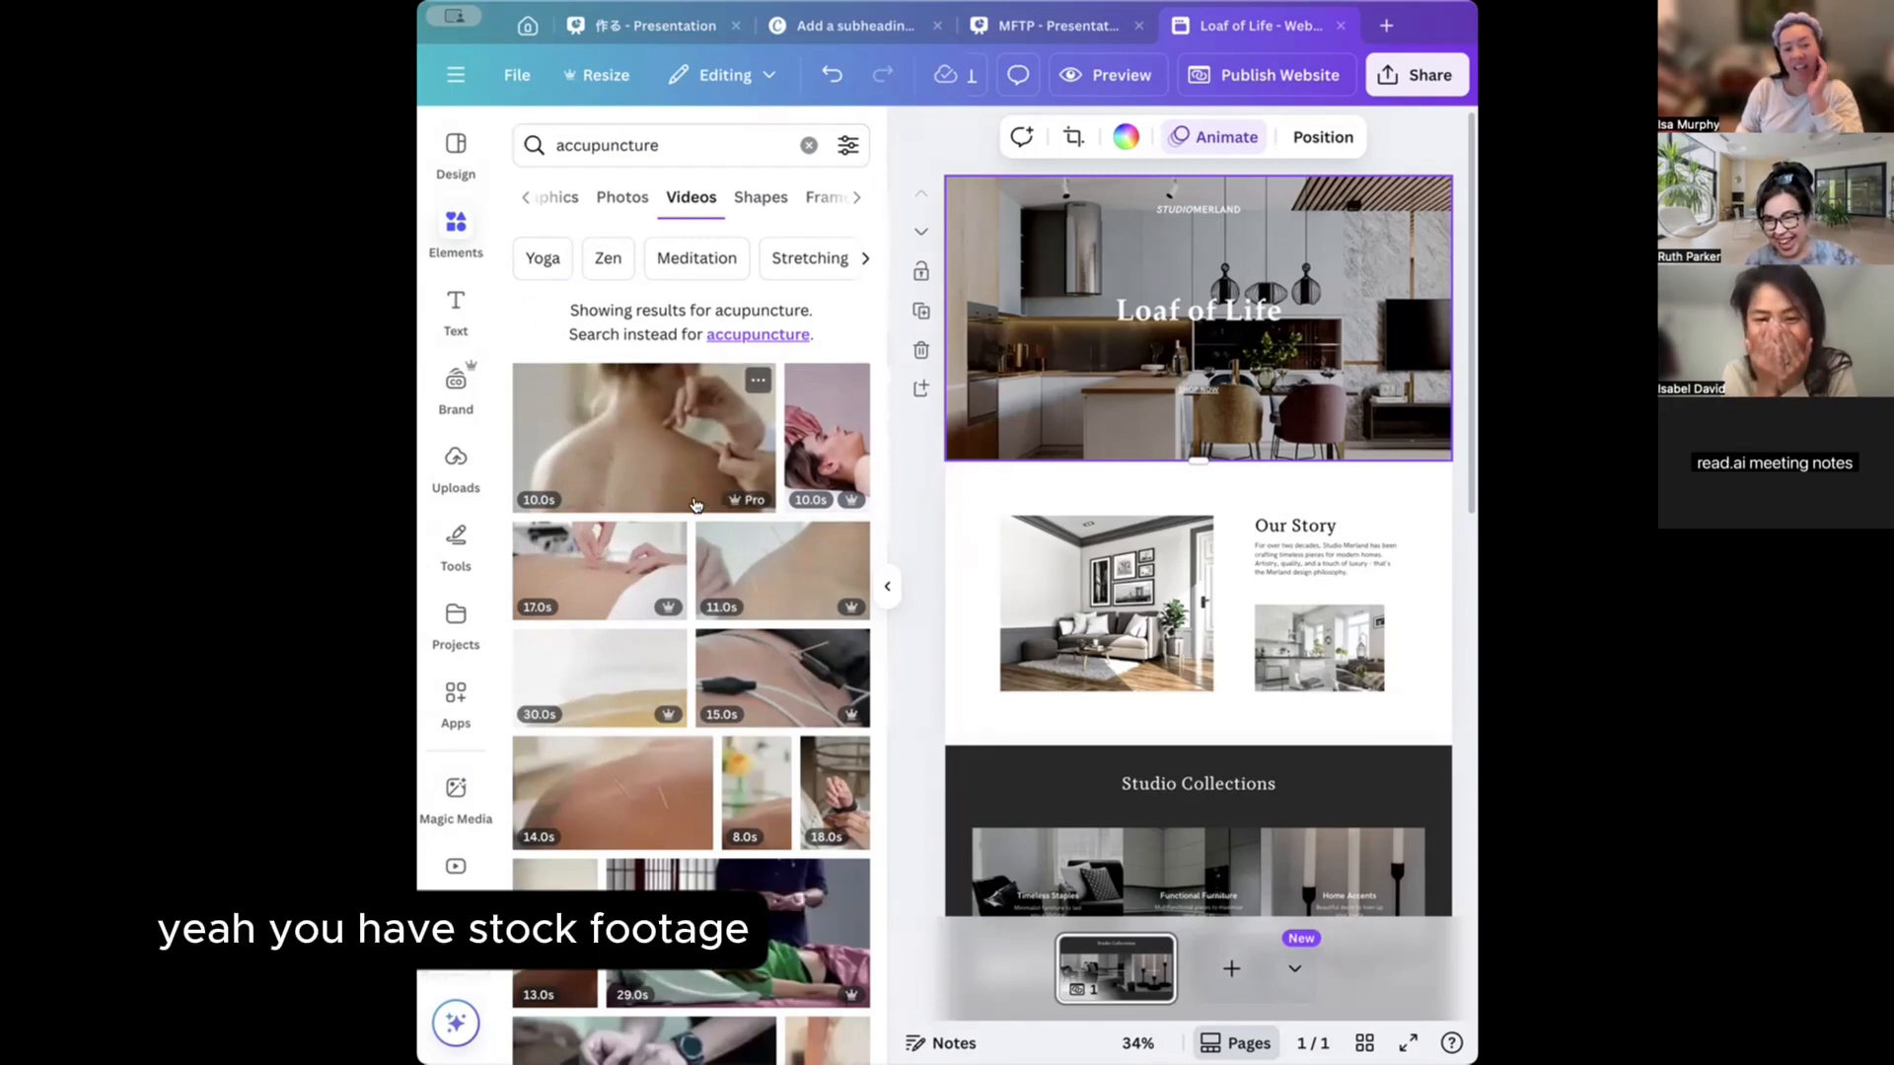
pyautogui.scroll(-5, 714, 559)
pyautogui.scroll(-3, 713, 558)
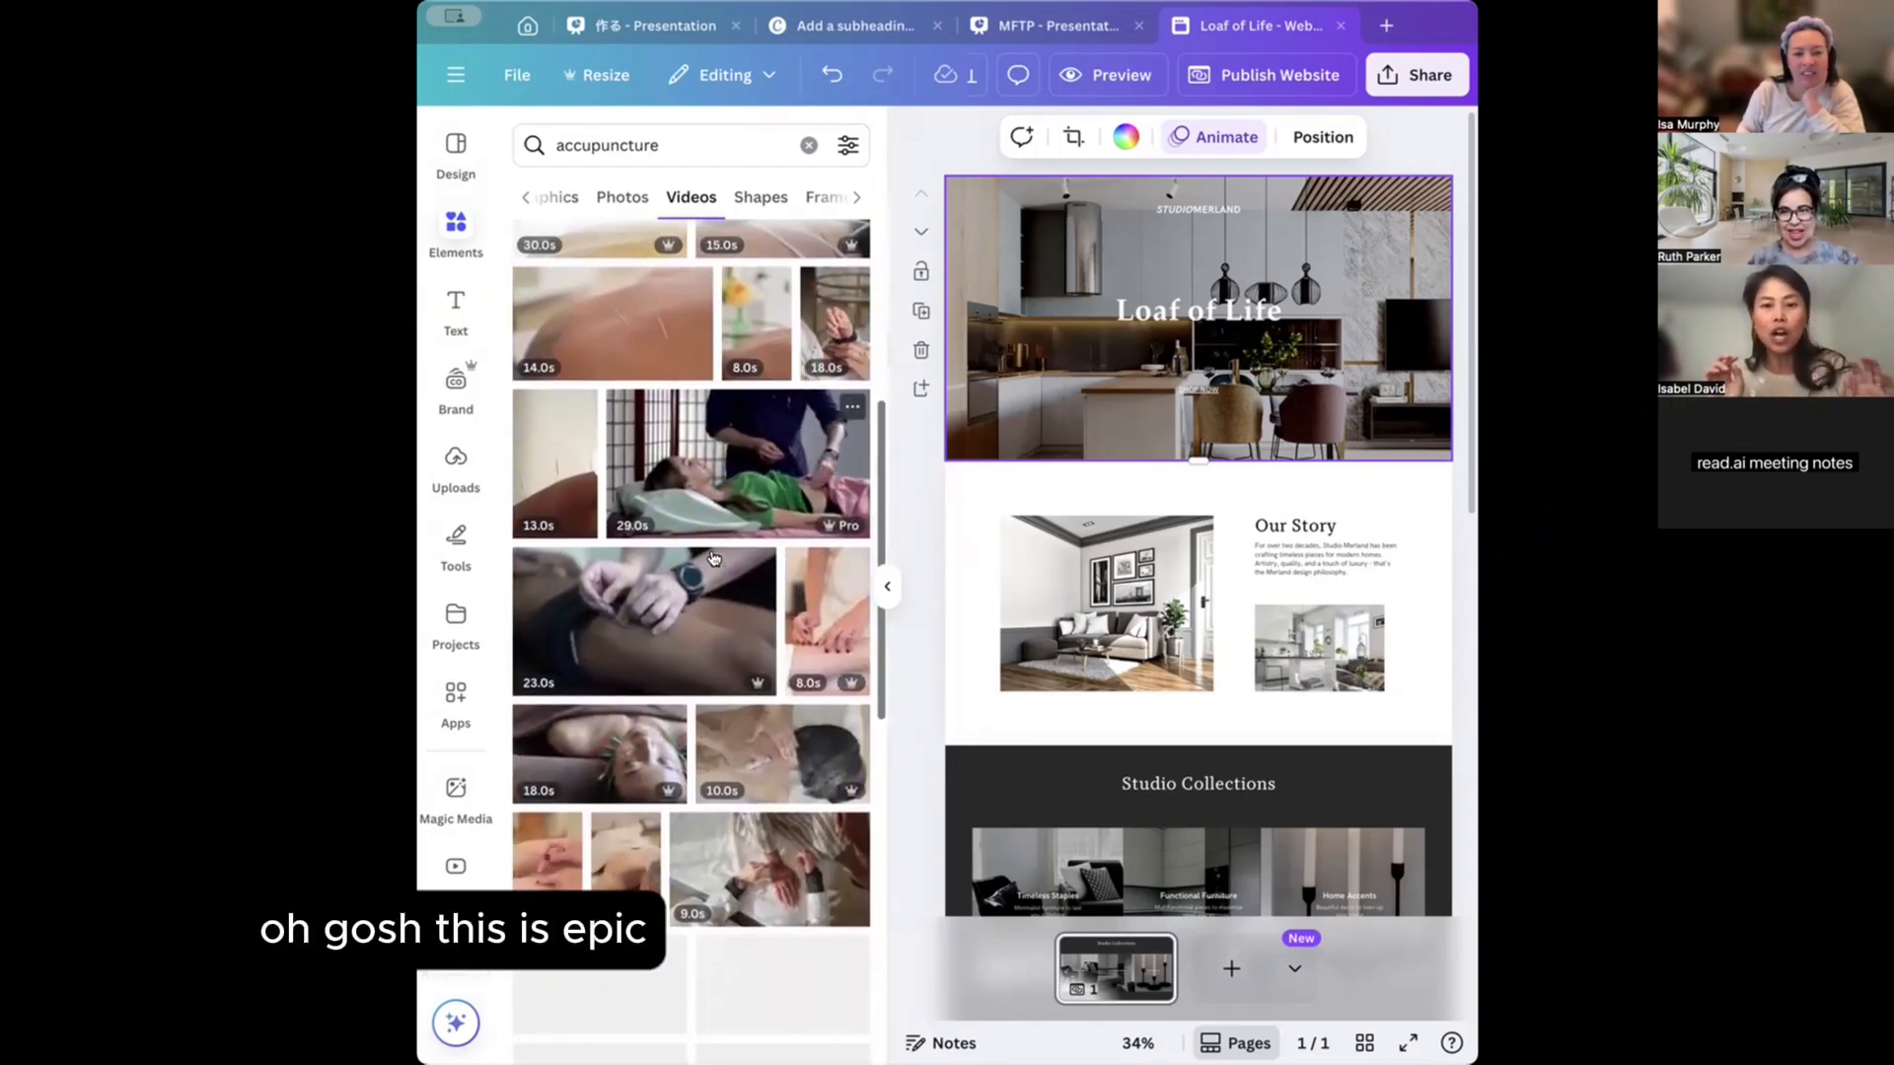
pyautogui.scroll(-1, 713, 559)
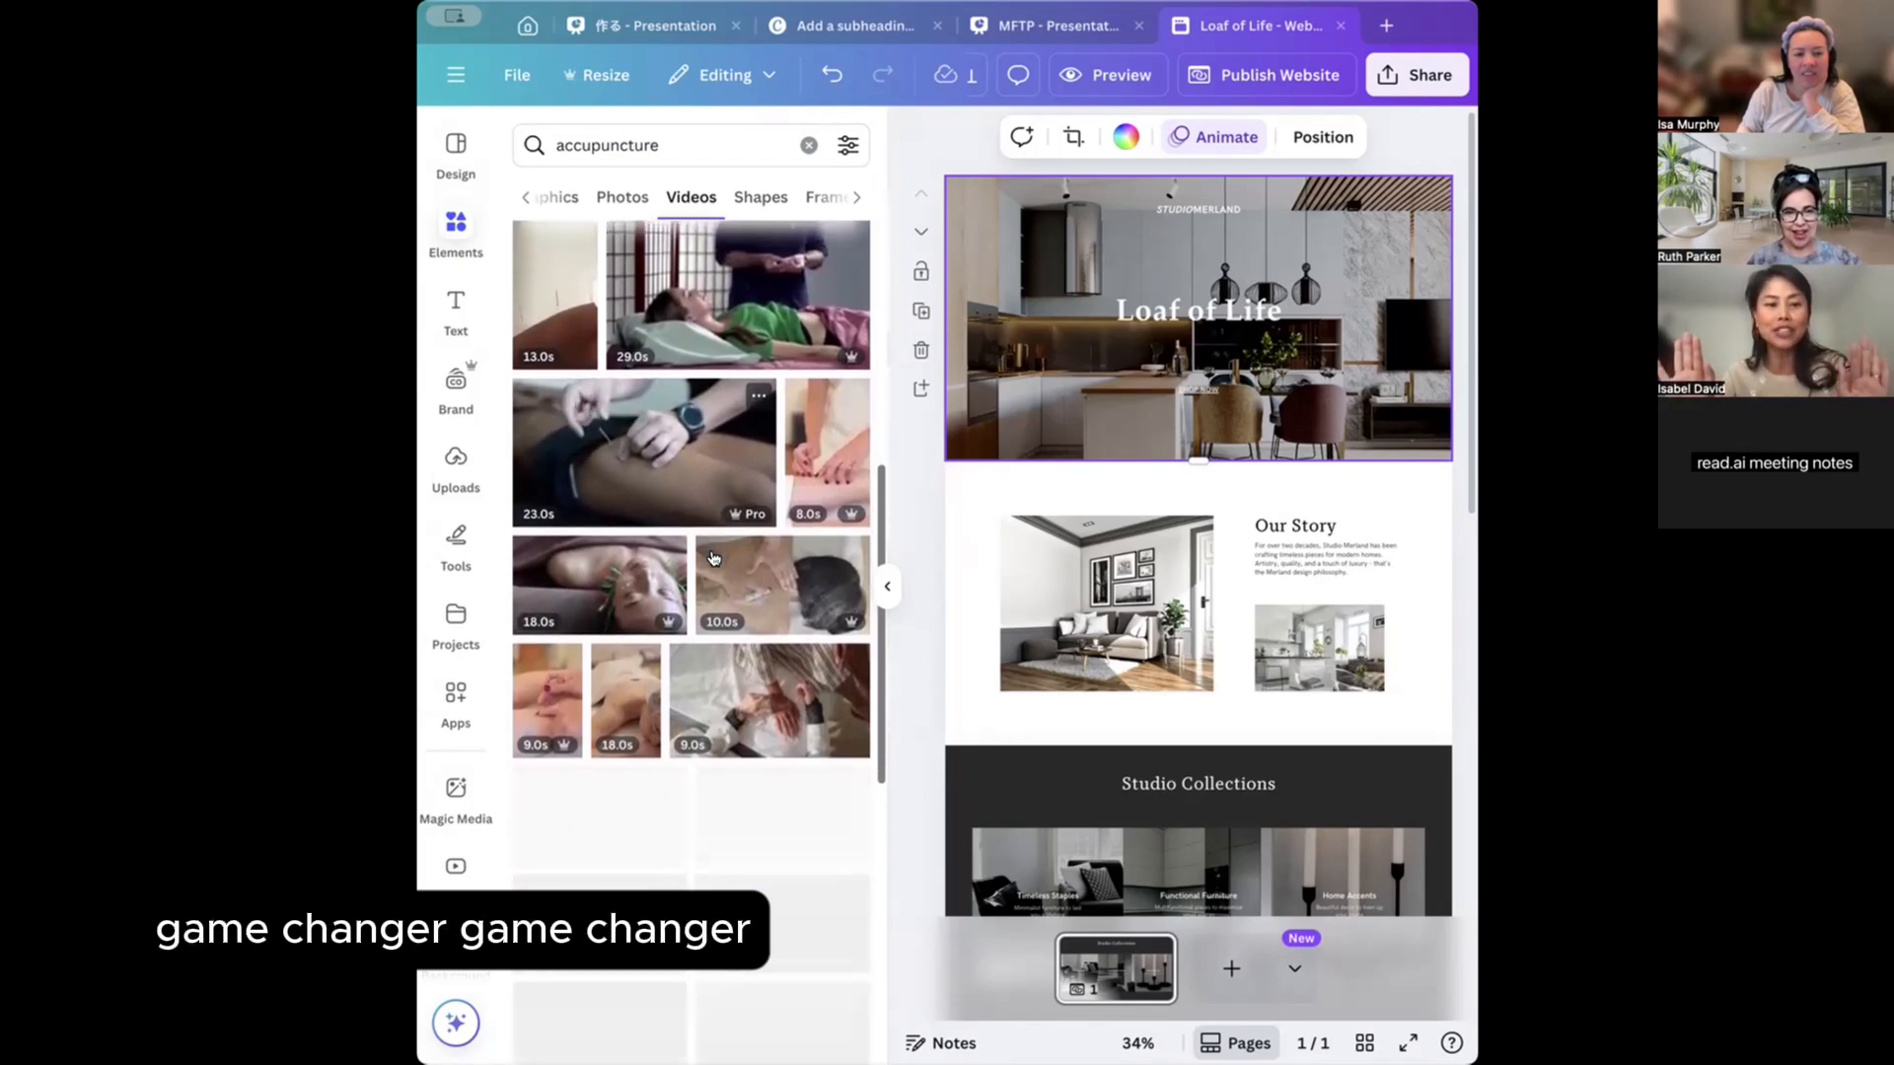
# Search Elements for 'bread making' and look through the results.
pyautogui.click(808, 145)
pyautogui.write('bread an')
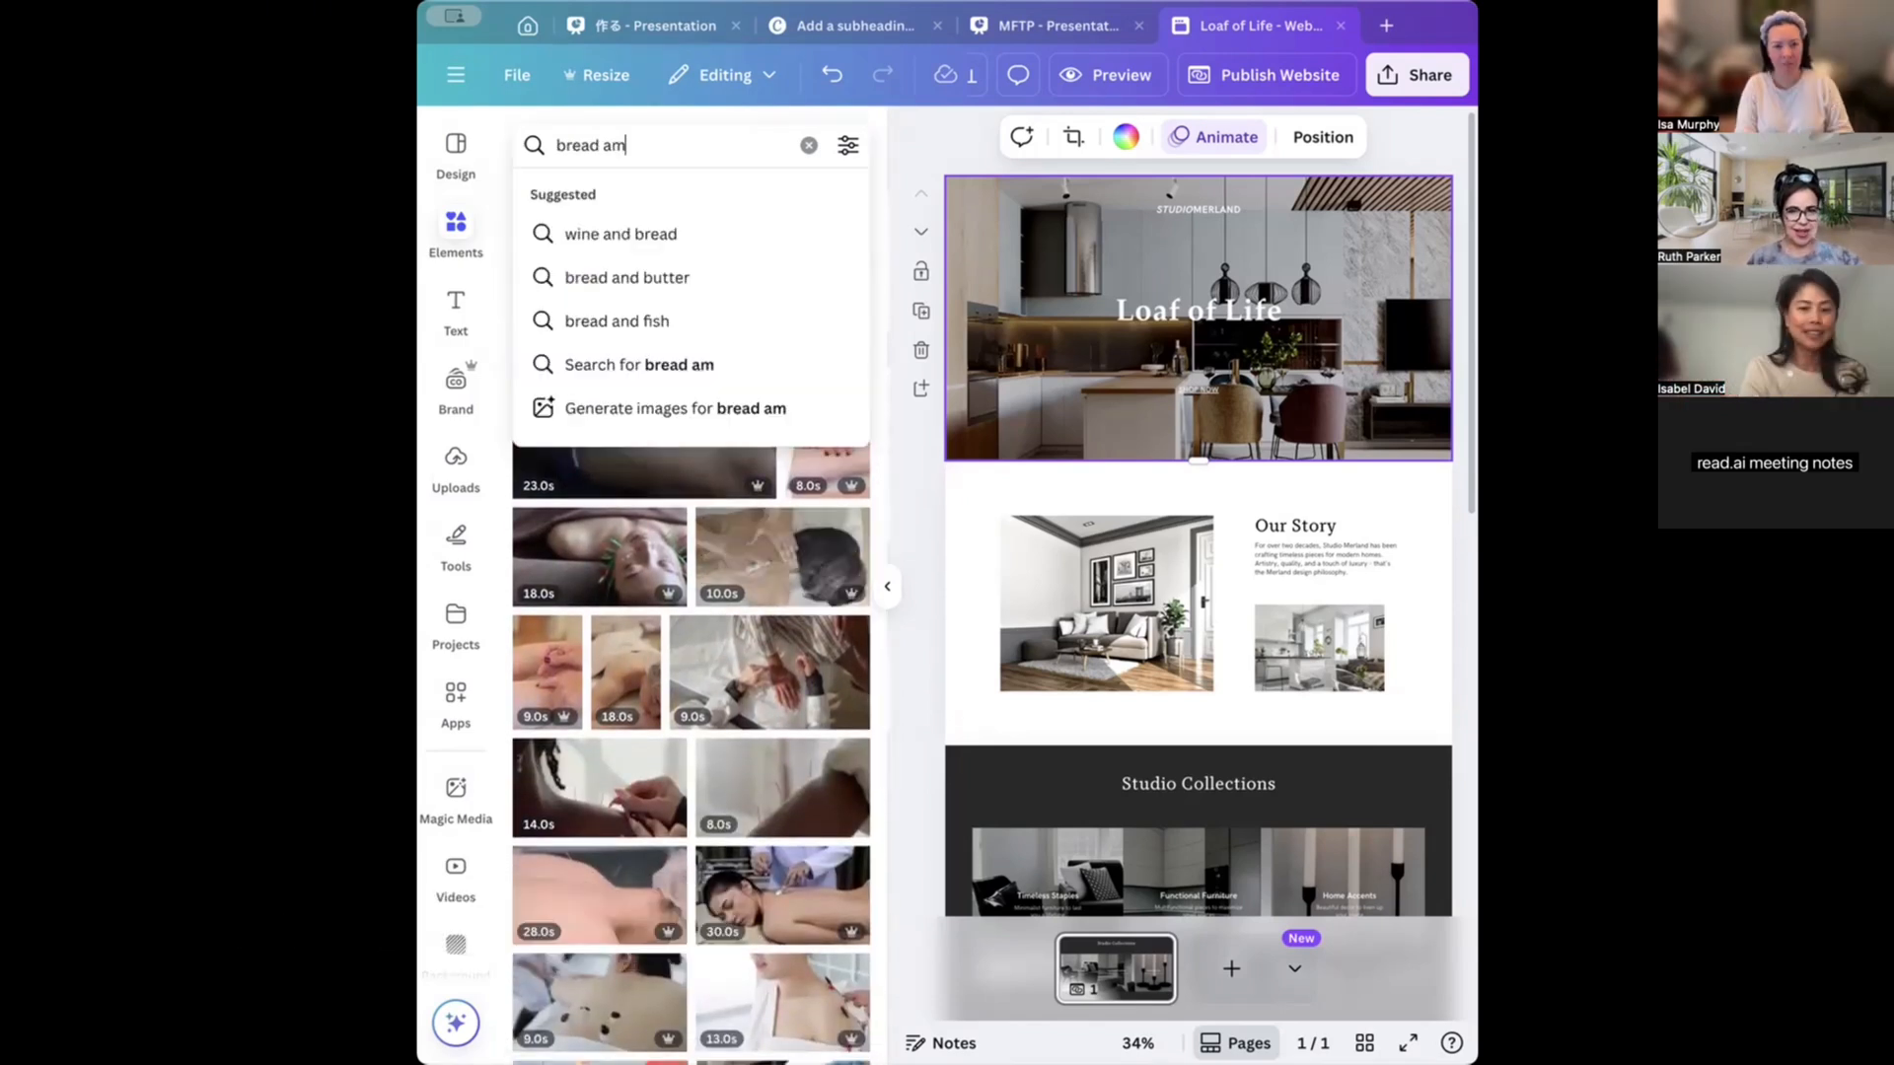
pyautogui.press('BackSpace')
pyautogui.press('BackSpace')
pyautogui.write('making')
pyautogui.press('Return')
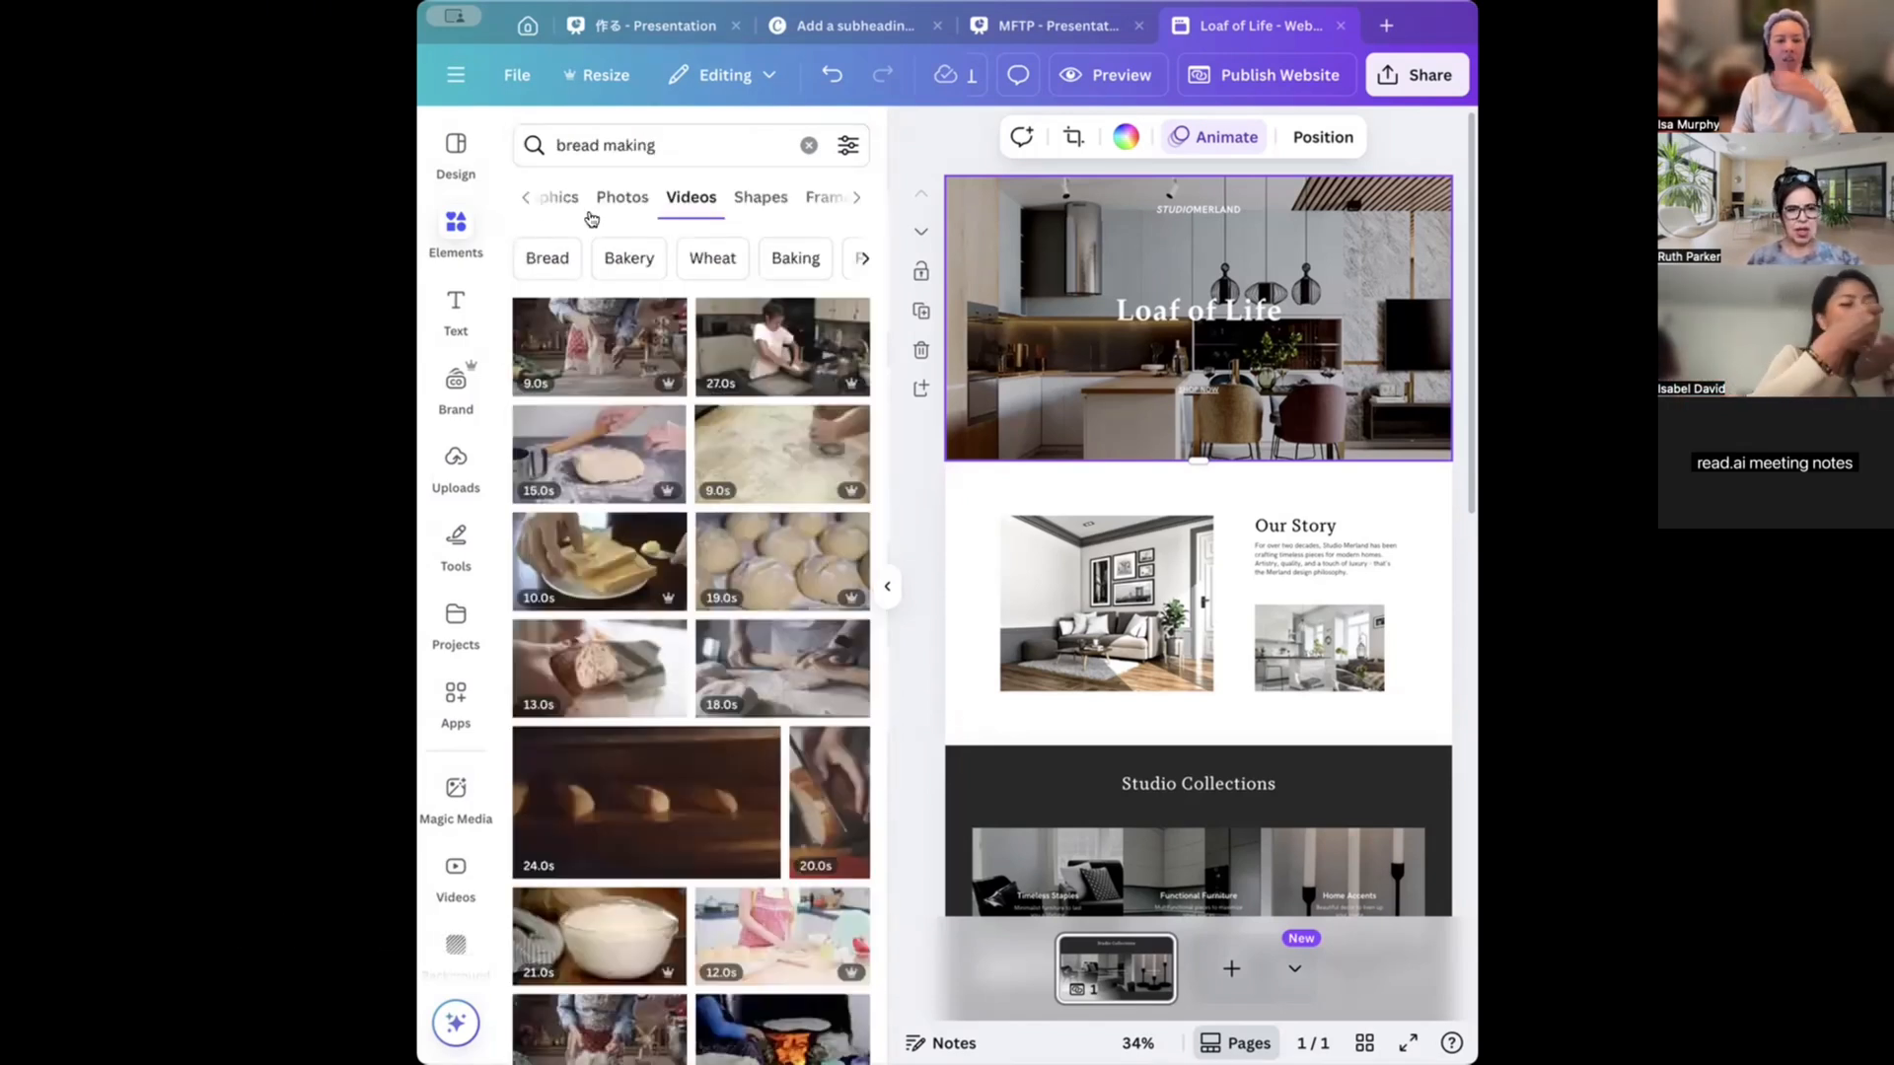
pyautogui.scroll(-3, 660, 462)
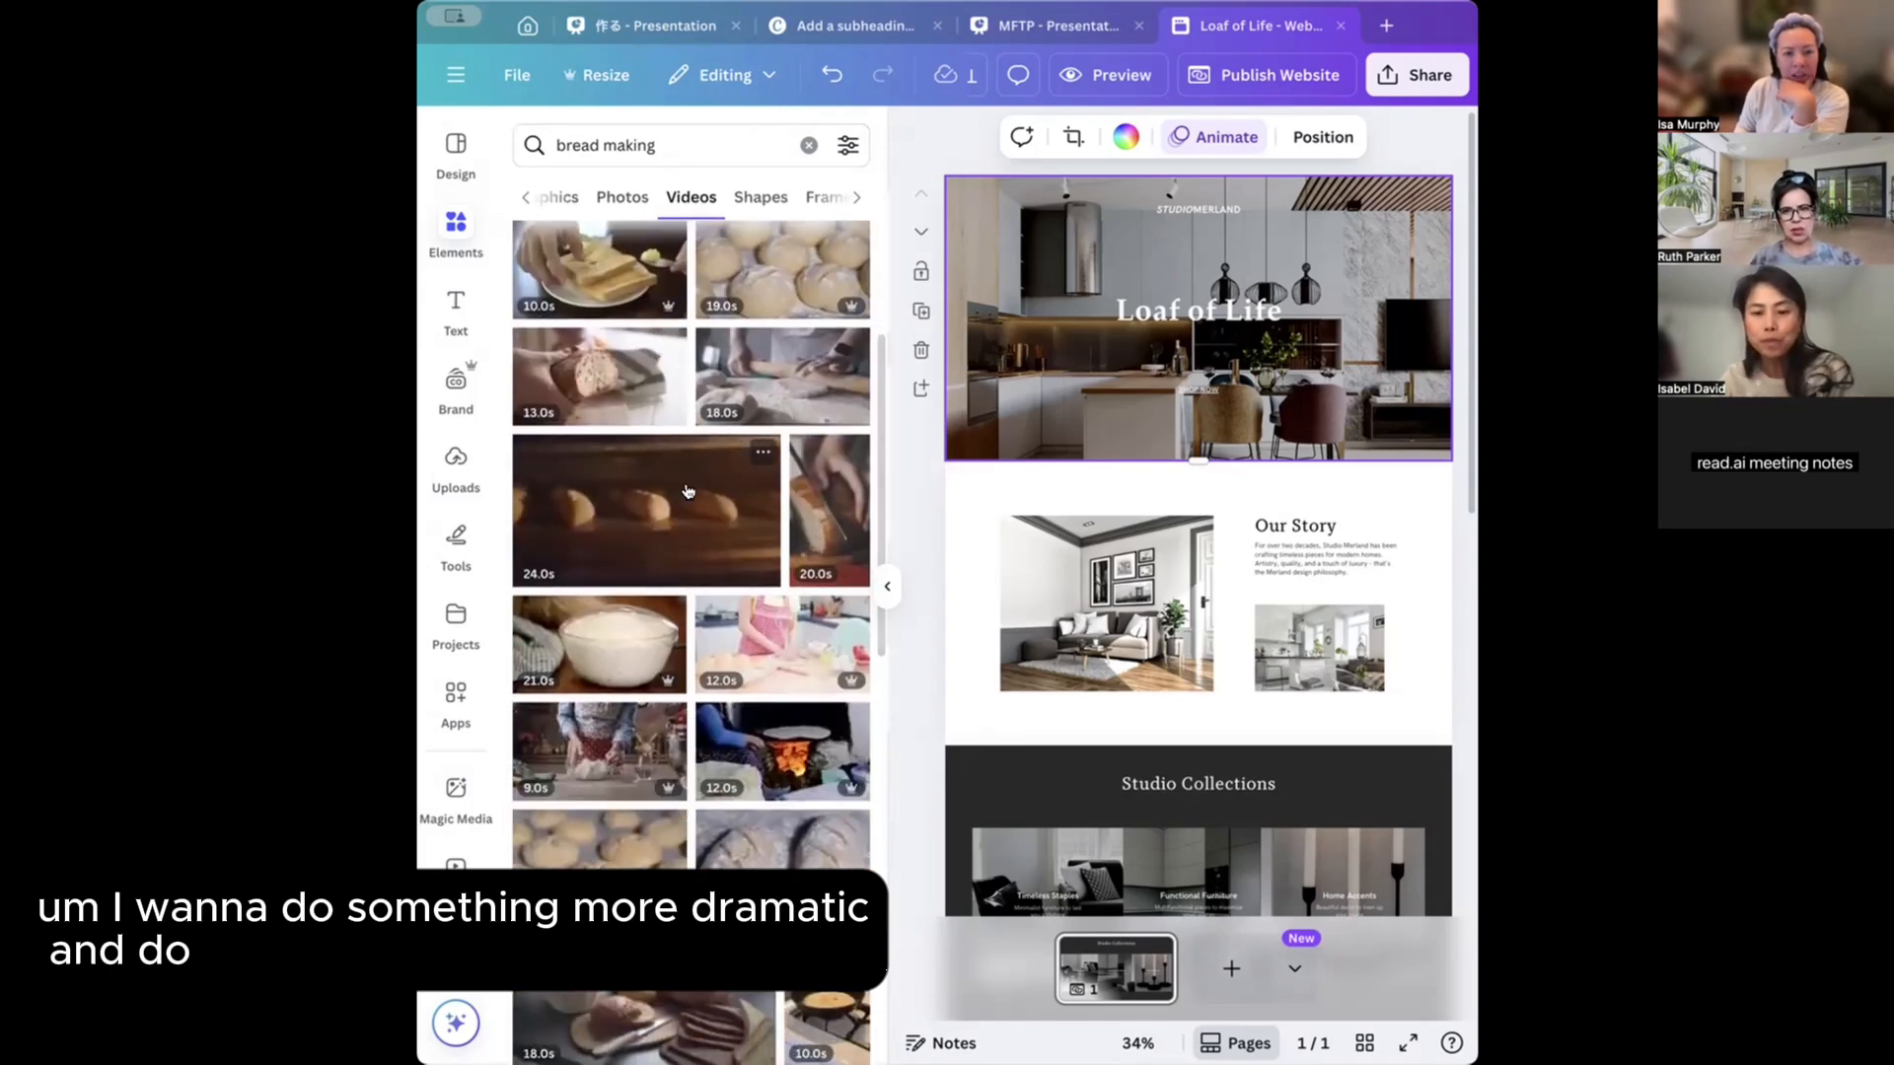
# Search 'flour' and add the first flour-sifting video to the header.
pyautogui.click(694, 137)
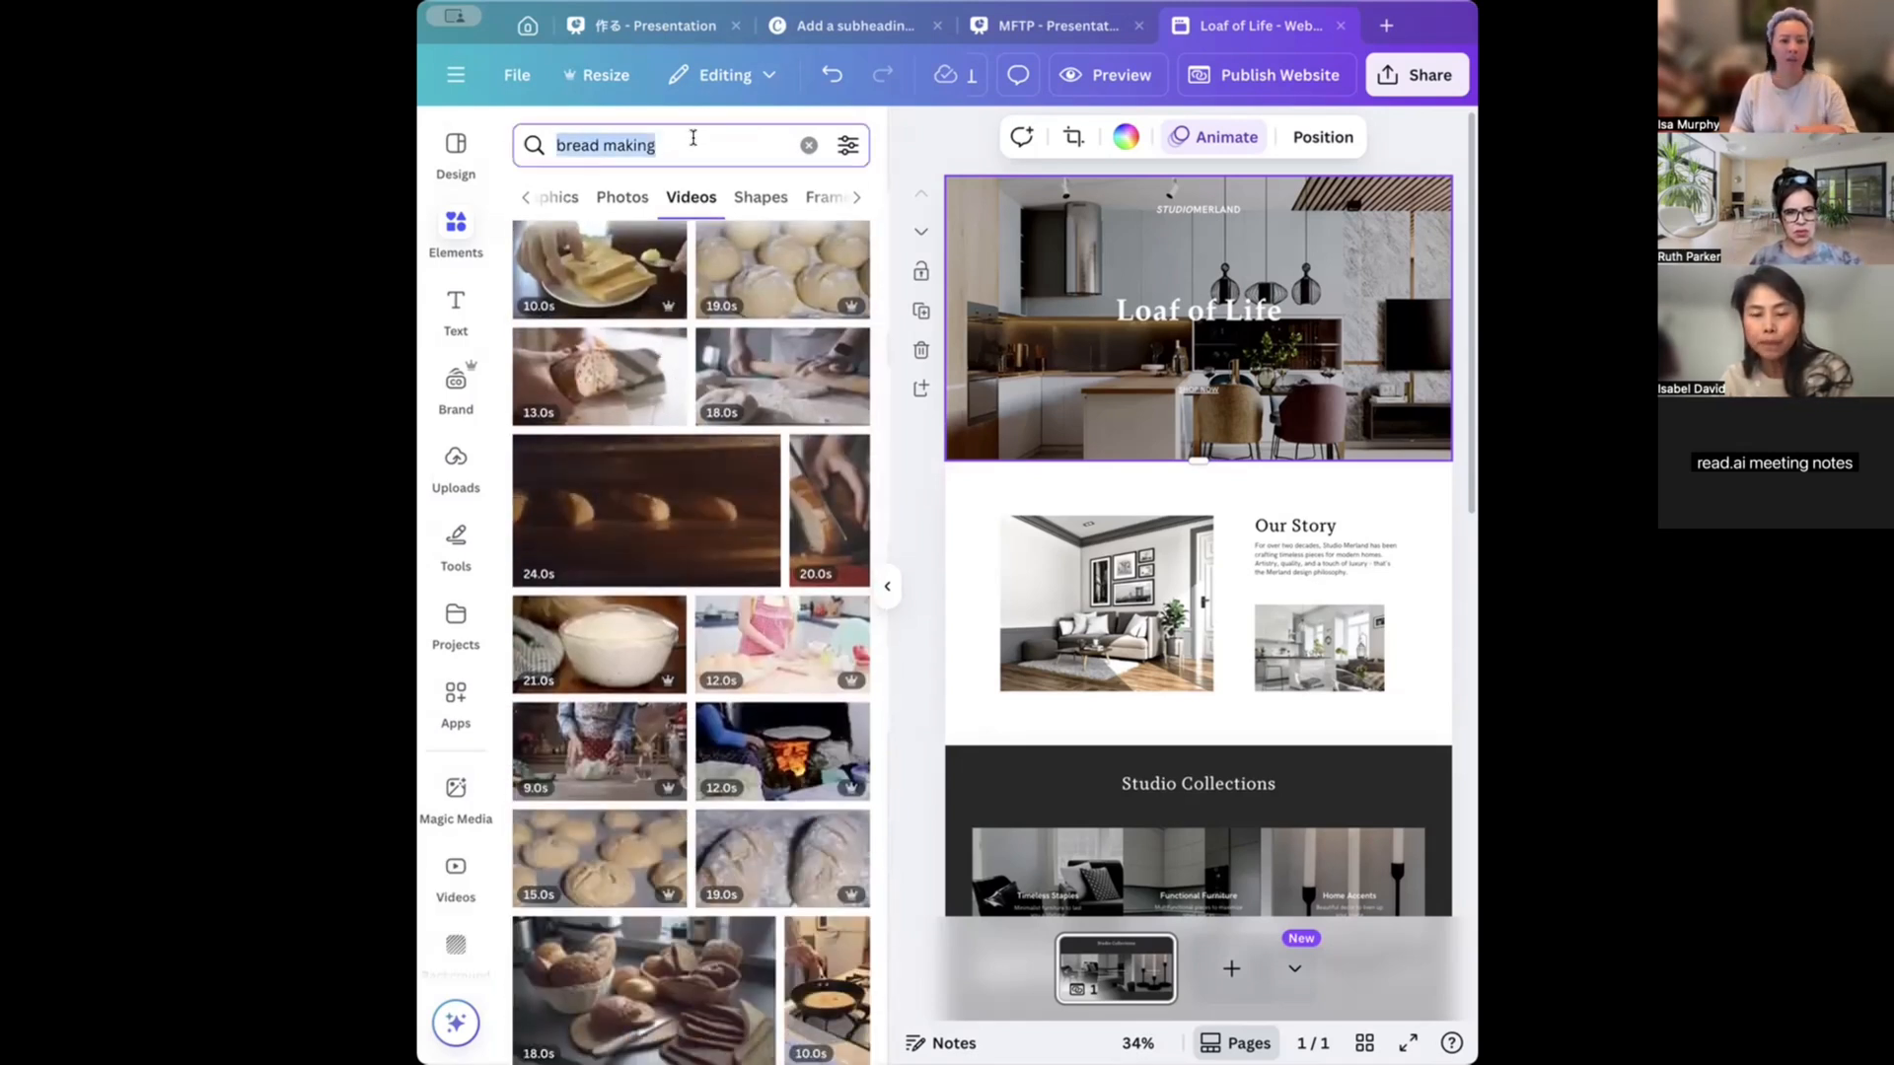
pyautogui.write('flour')
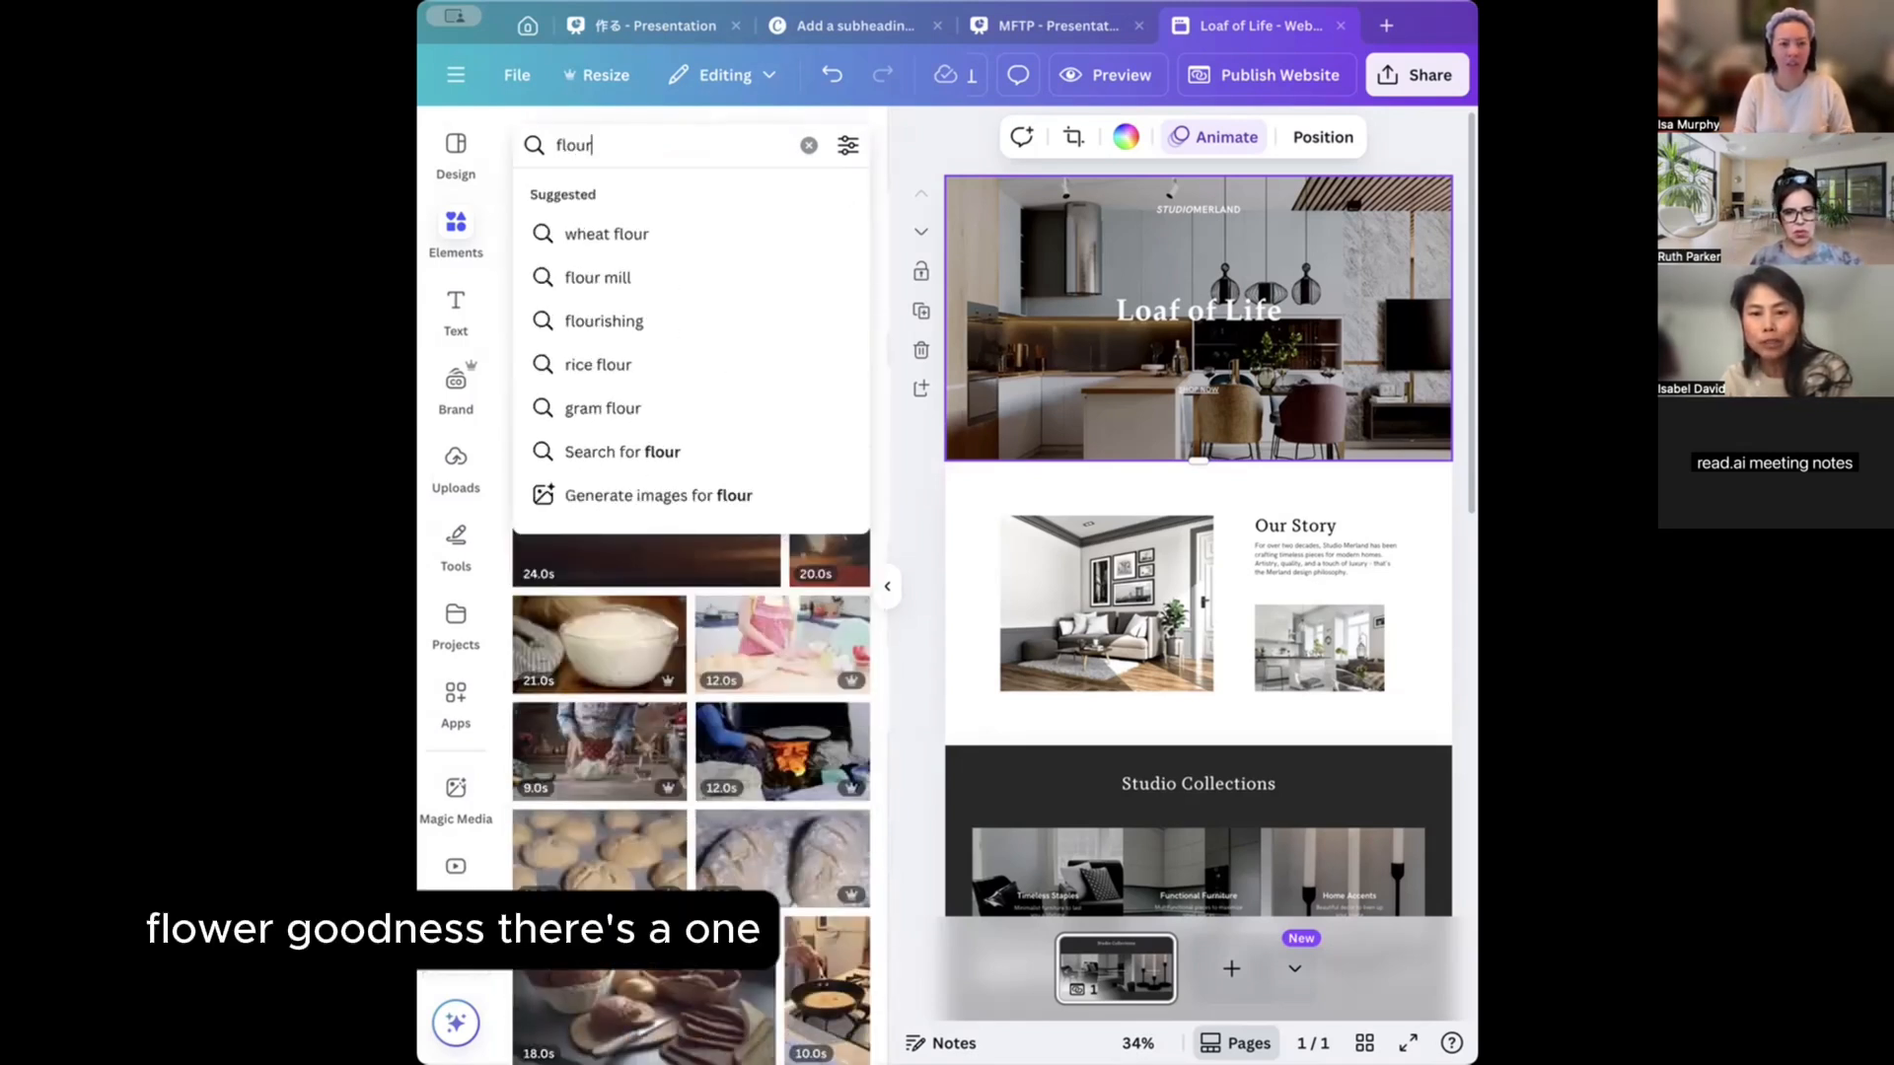
pyautogui.press('Return')
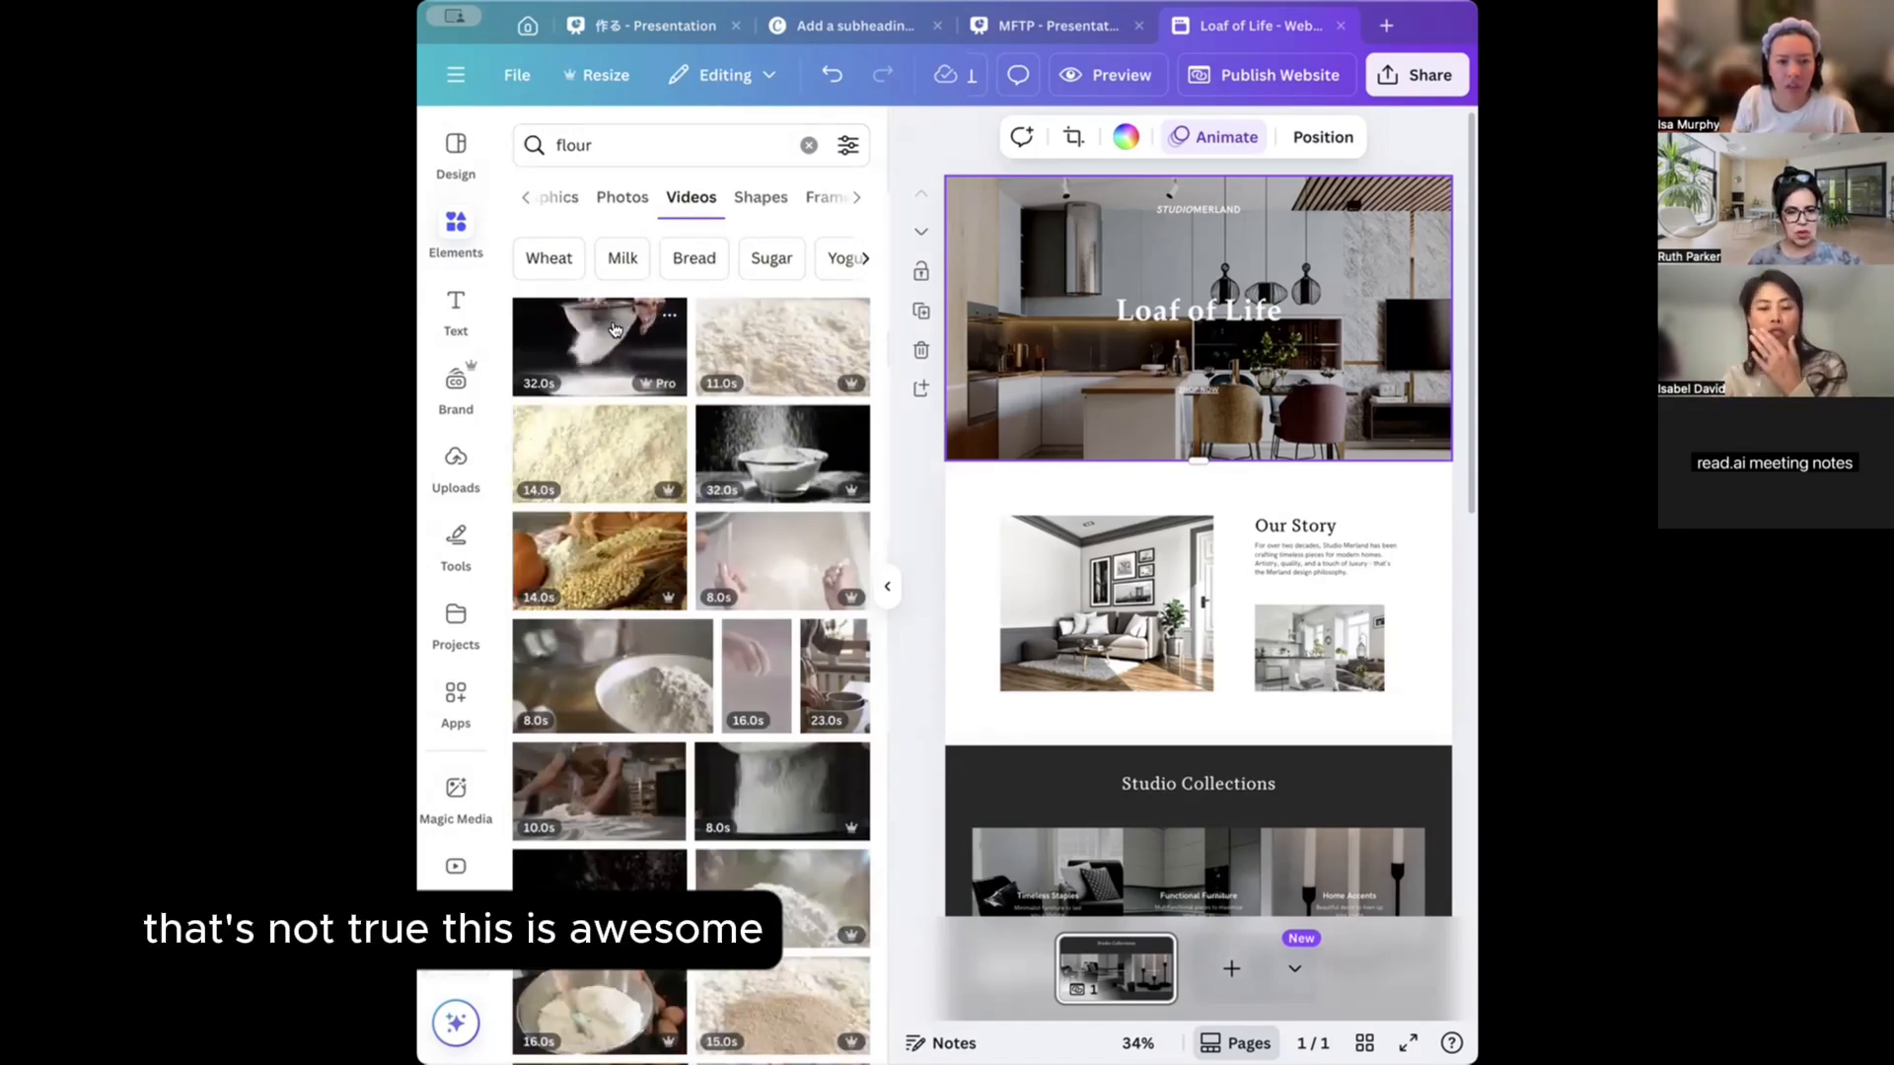
pyautogui.click(667, 316)
pyautogui.click(964, 357)
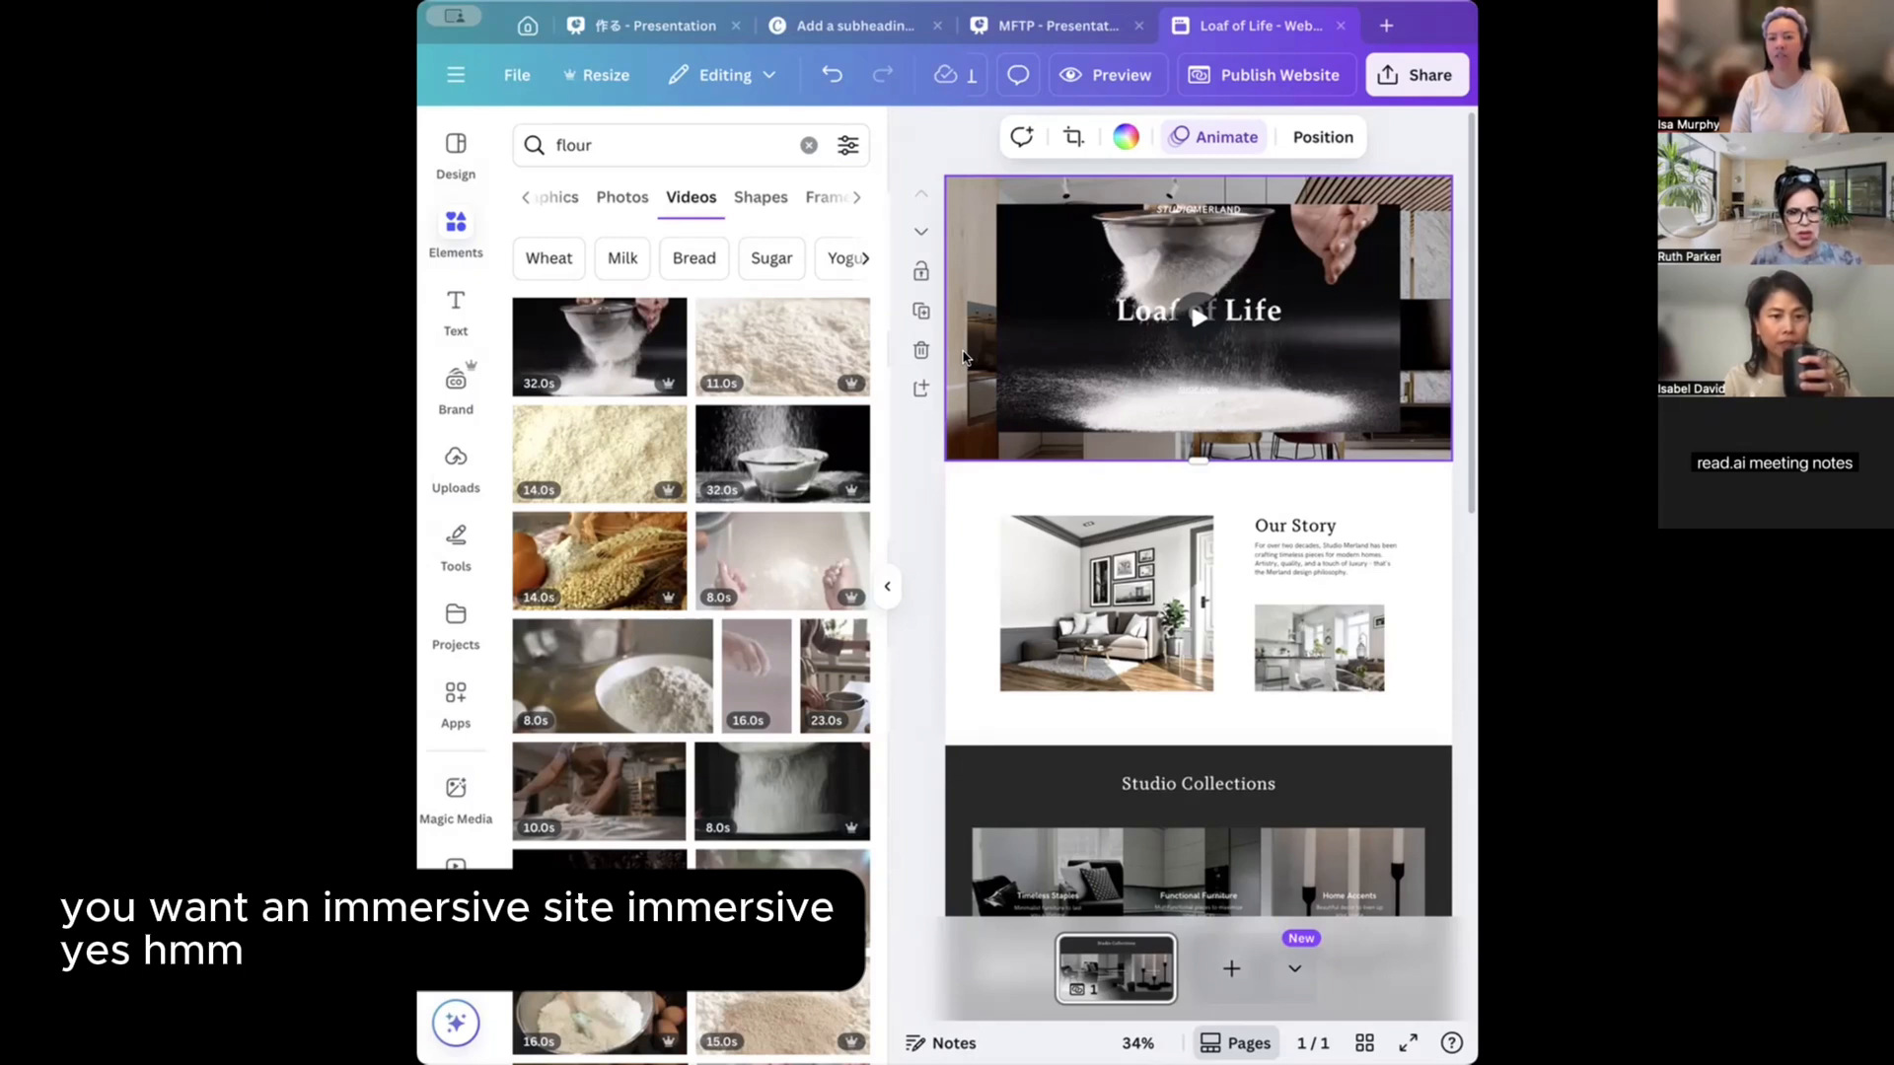
# Nudge the flour video, then delete the kitchen background image.
pyautogui.click(1046, 355)
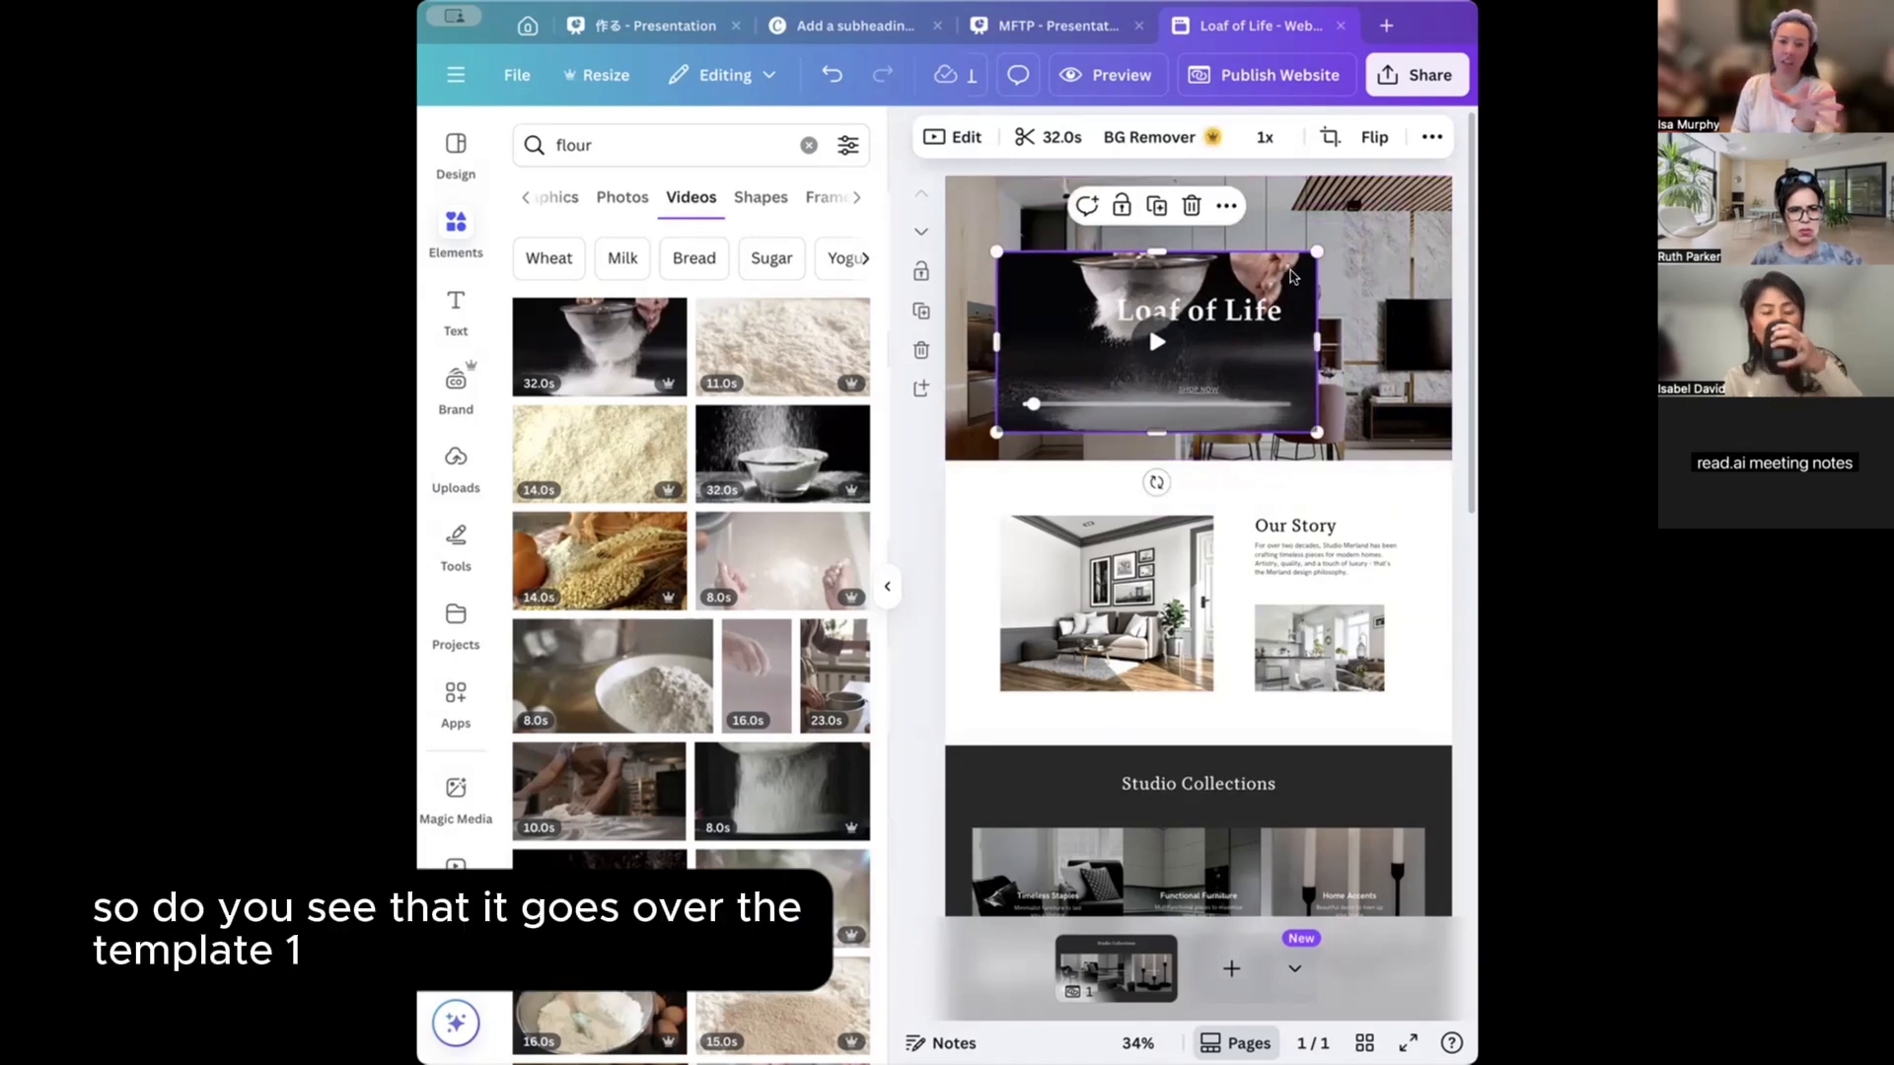
pyautogui.moveTo(1295, 277); pyautogui.dragTo(1327, 272)
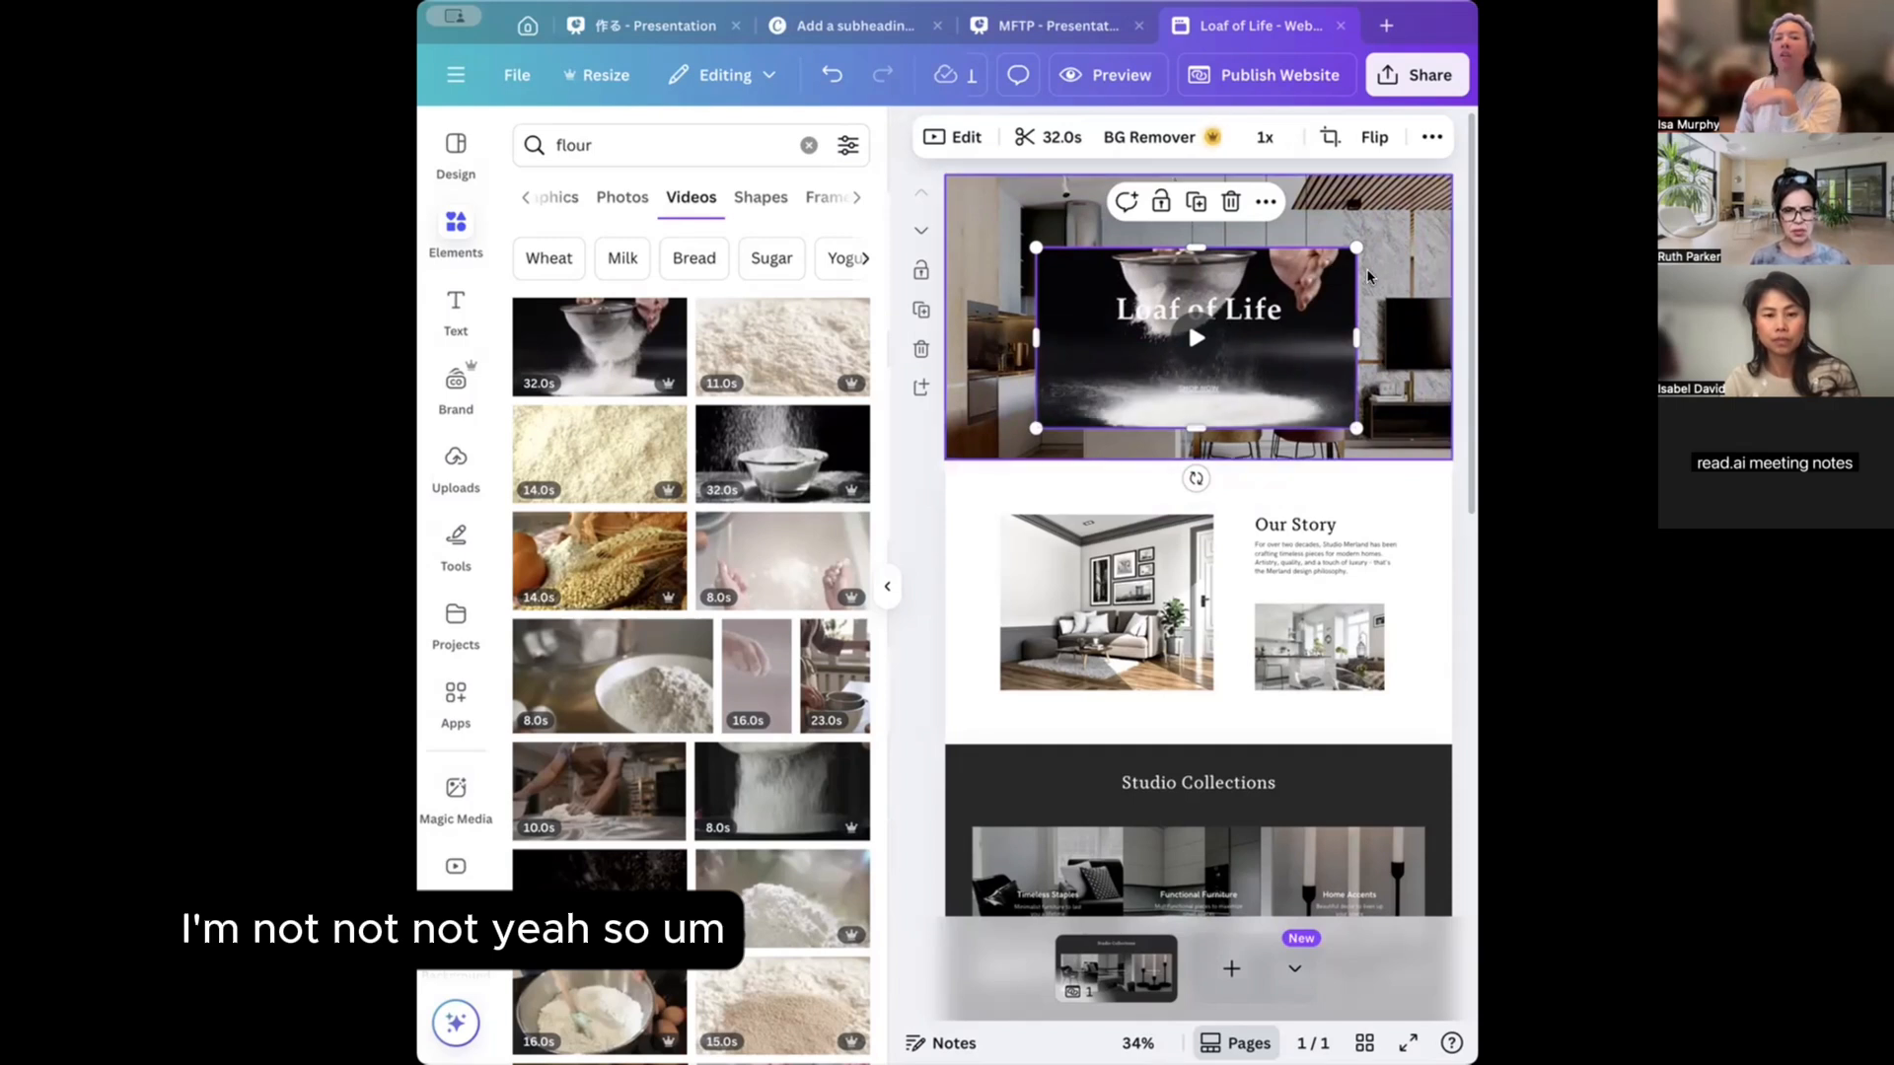
pyautogui.click(1411, 223)
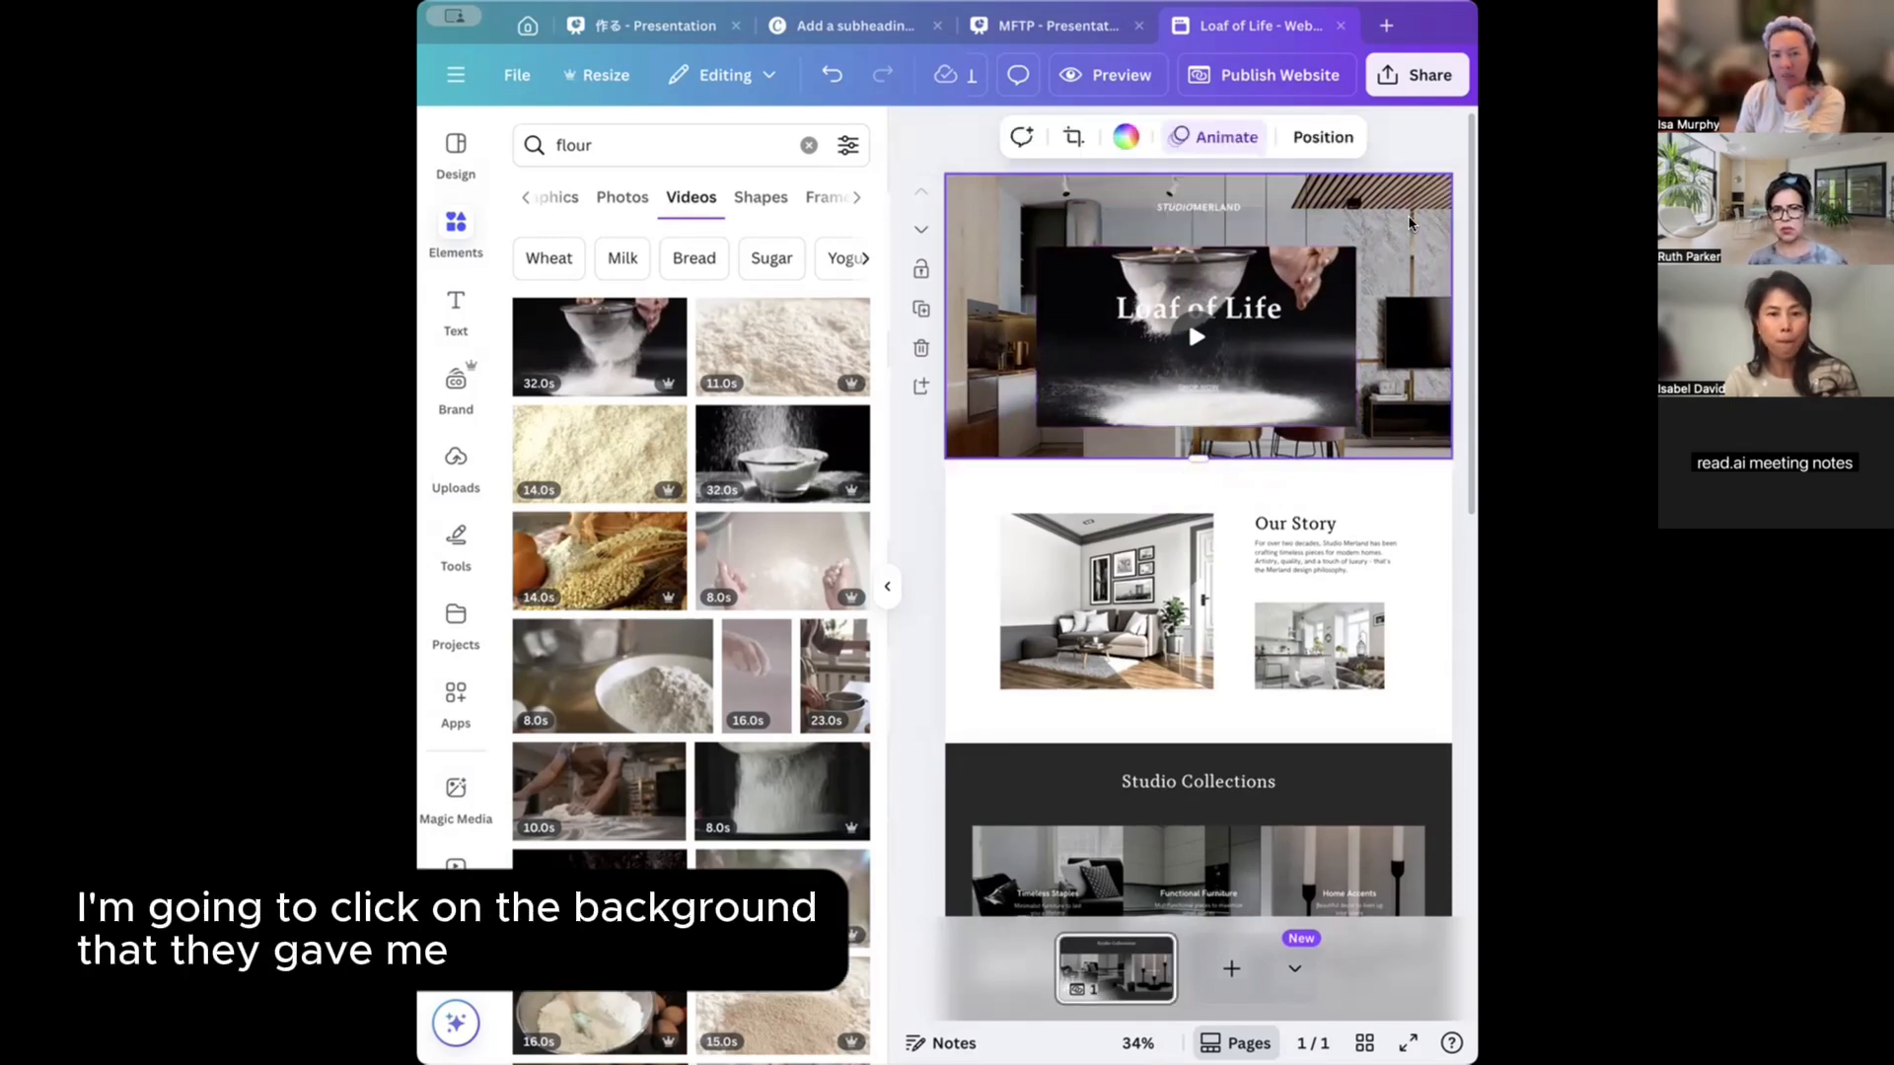
pyautogui.press('Delete')
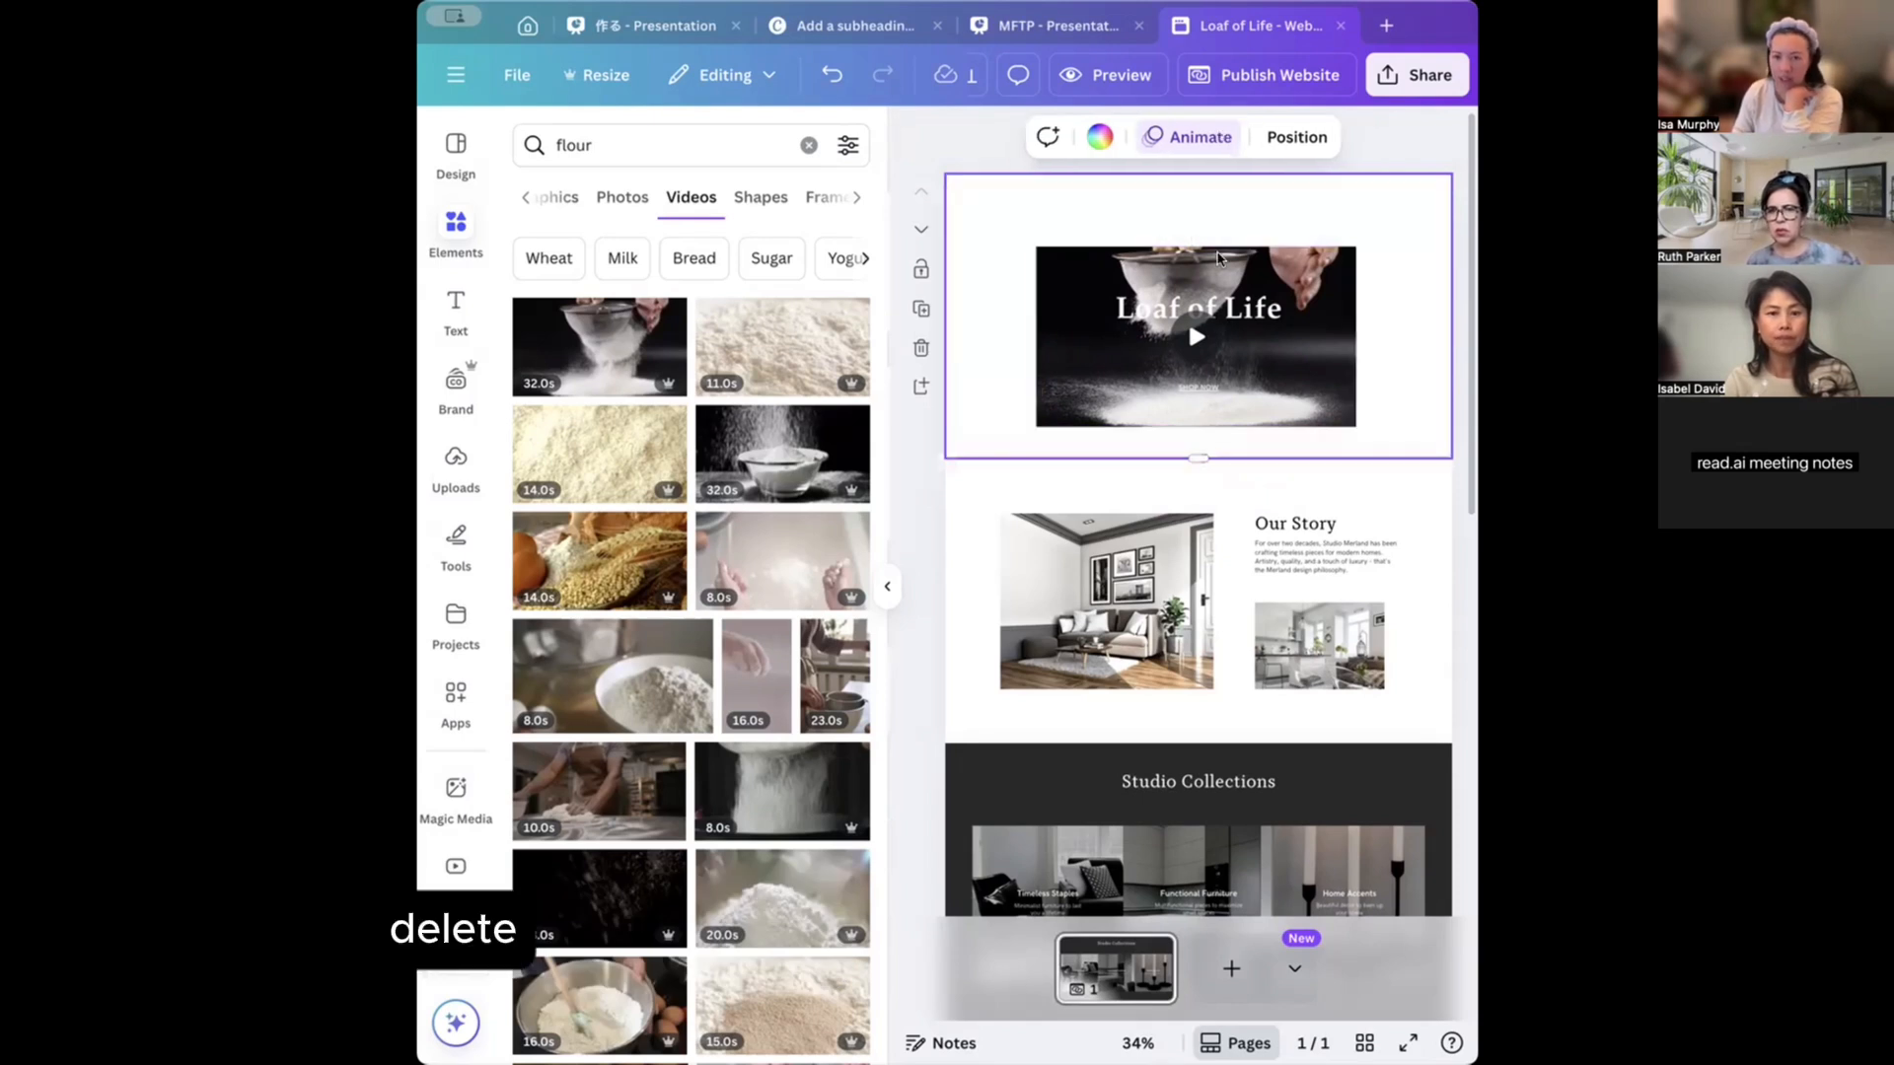
# Move the flour video to the header's top-left corner and enlarge it to fill the section.
pyautogui.click(1188, 317)
pyautogui.moveTo(1187, 318); pyautogui.dragTo(1097, 257)
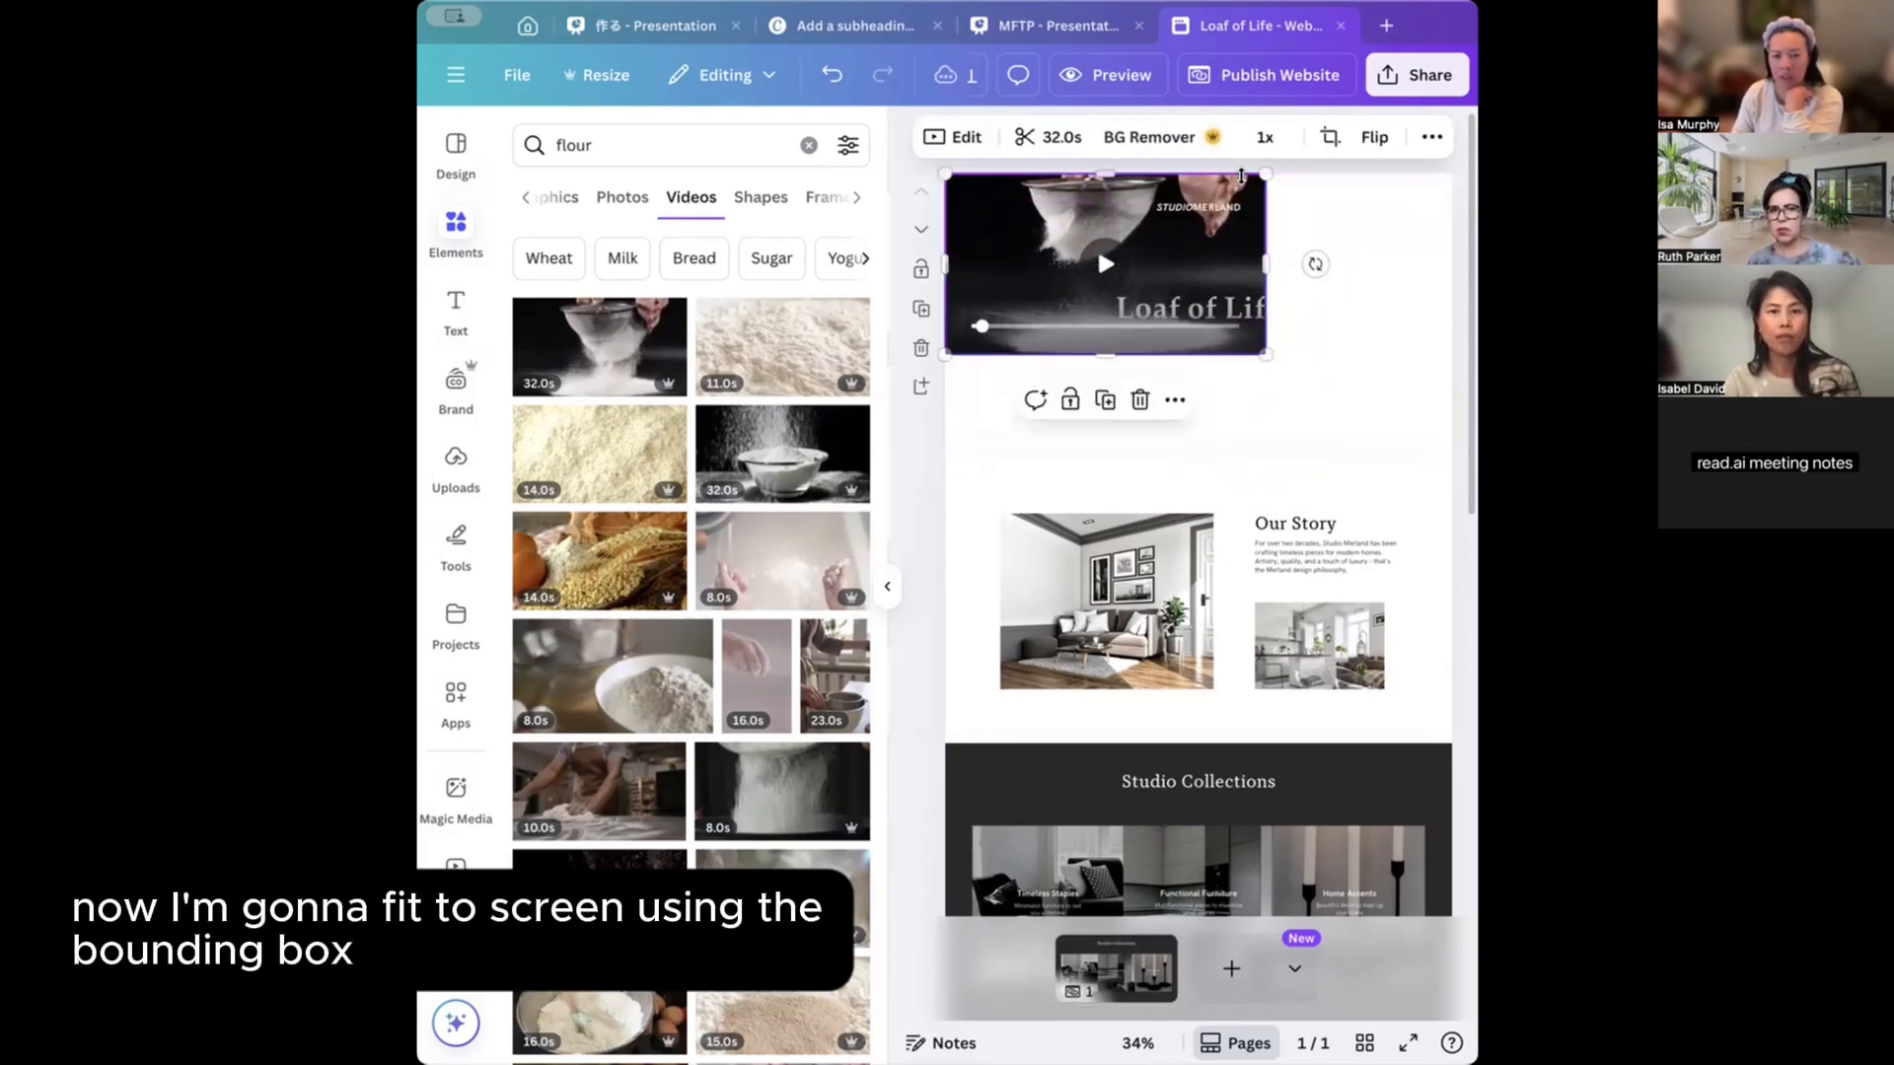
pyautogui.moveTo(1265, 353); pyautogui.dragTo(1442, 474)
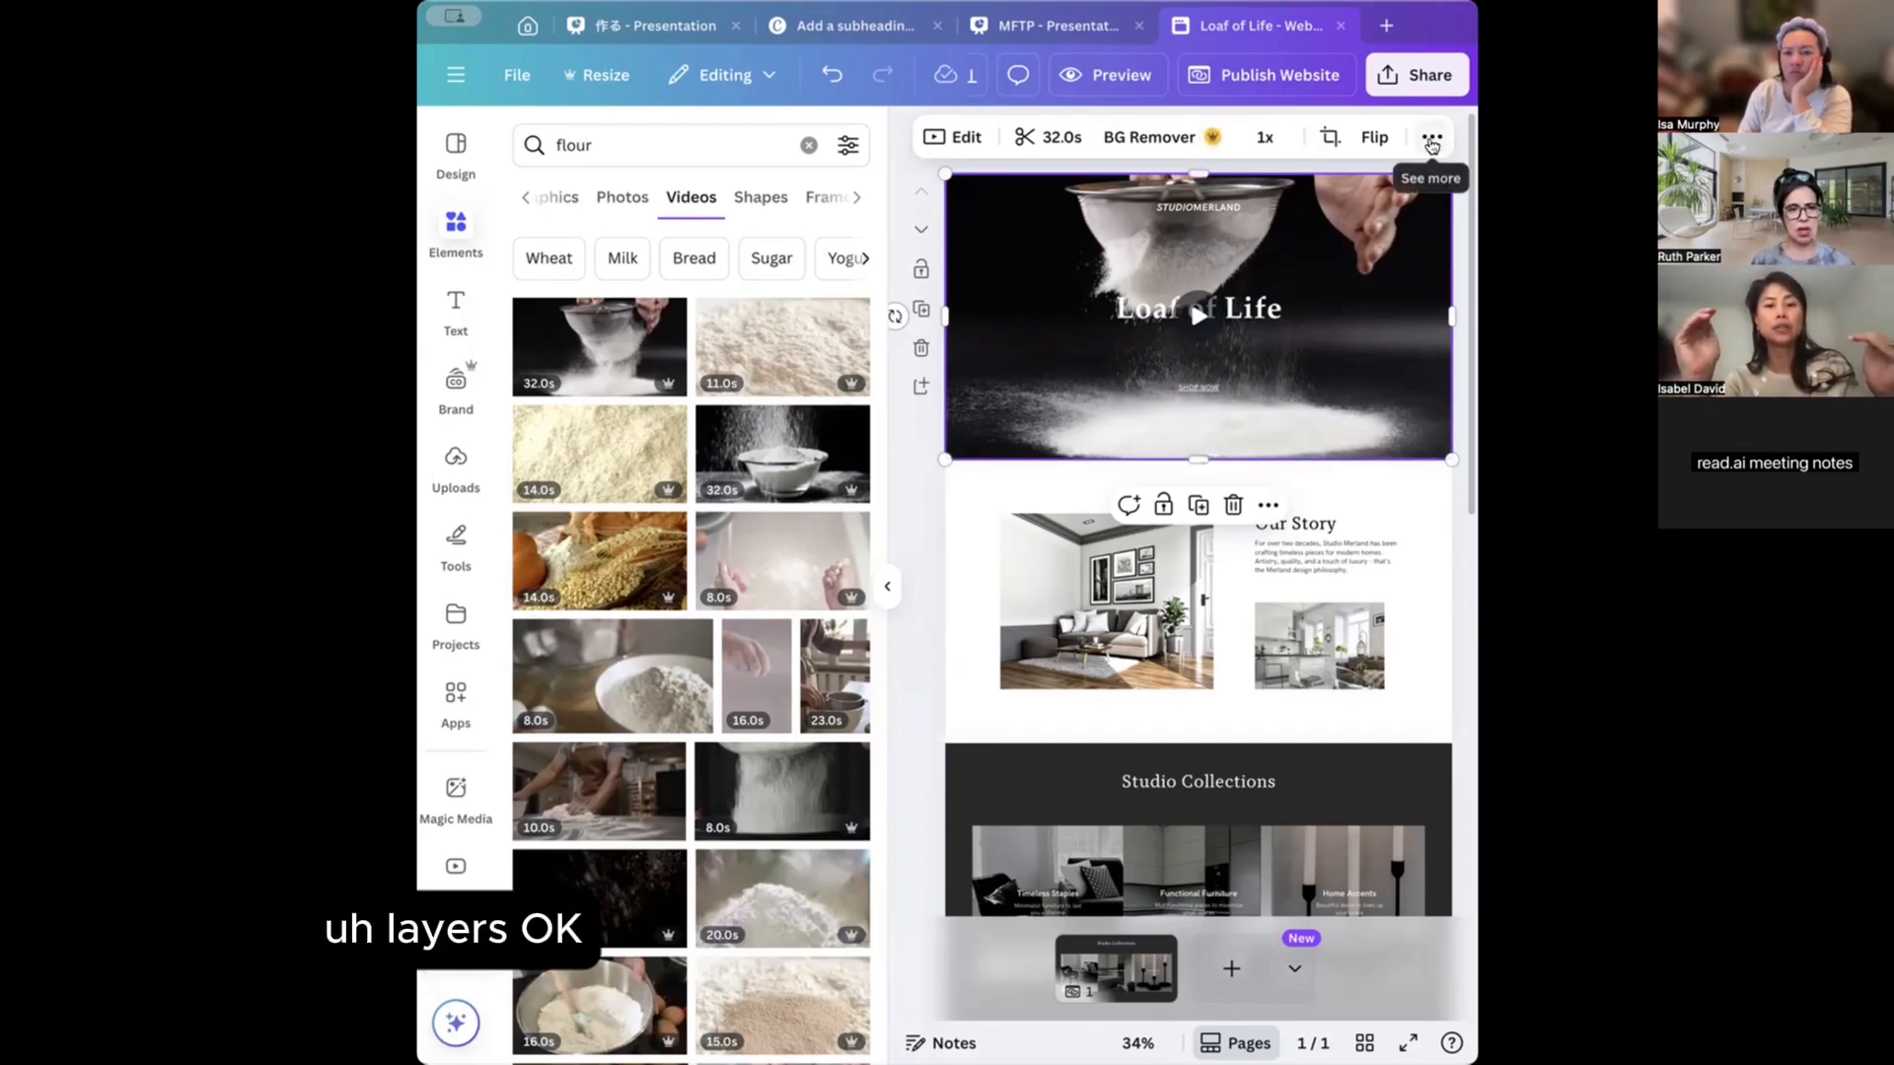
# Open the selected video's Position panel for its arrangement, alignment and layers.
pyautogui.click(1432, 137)
pyautogui.click(1360, 186)
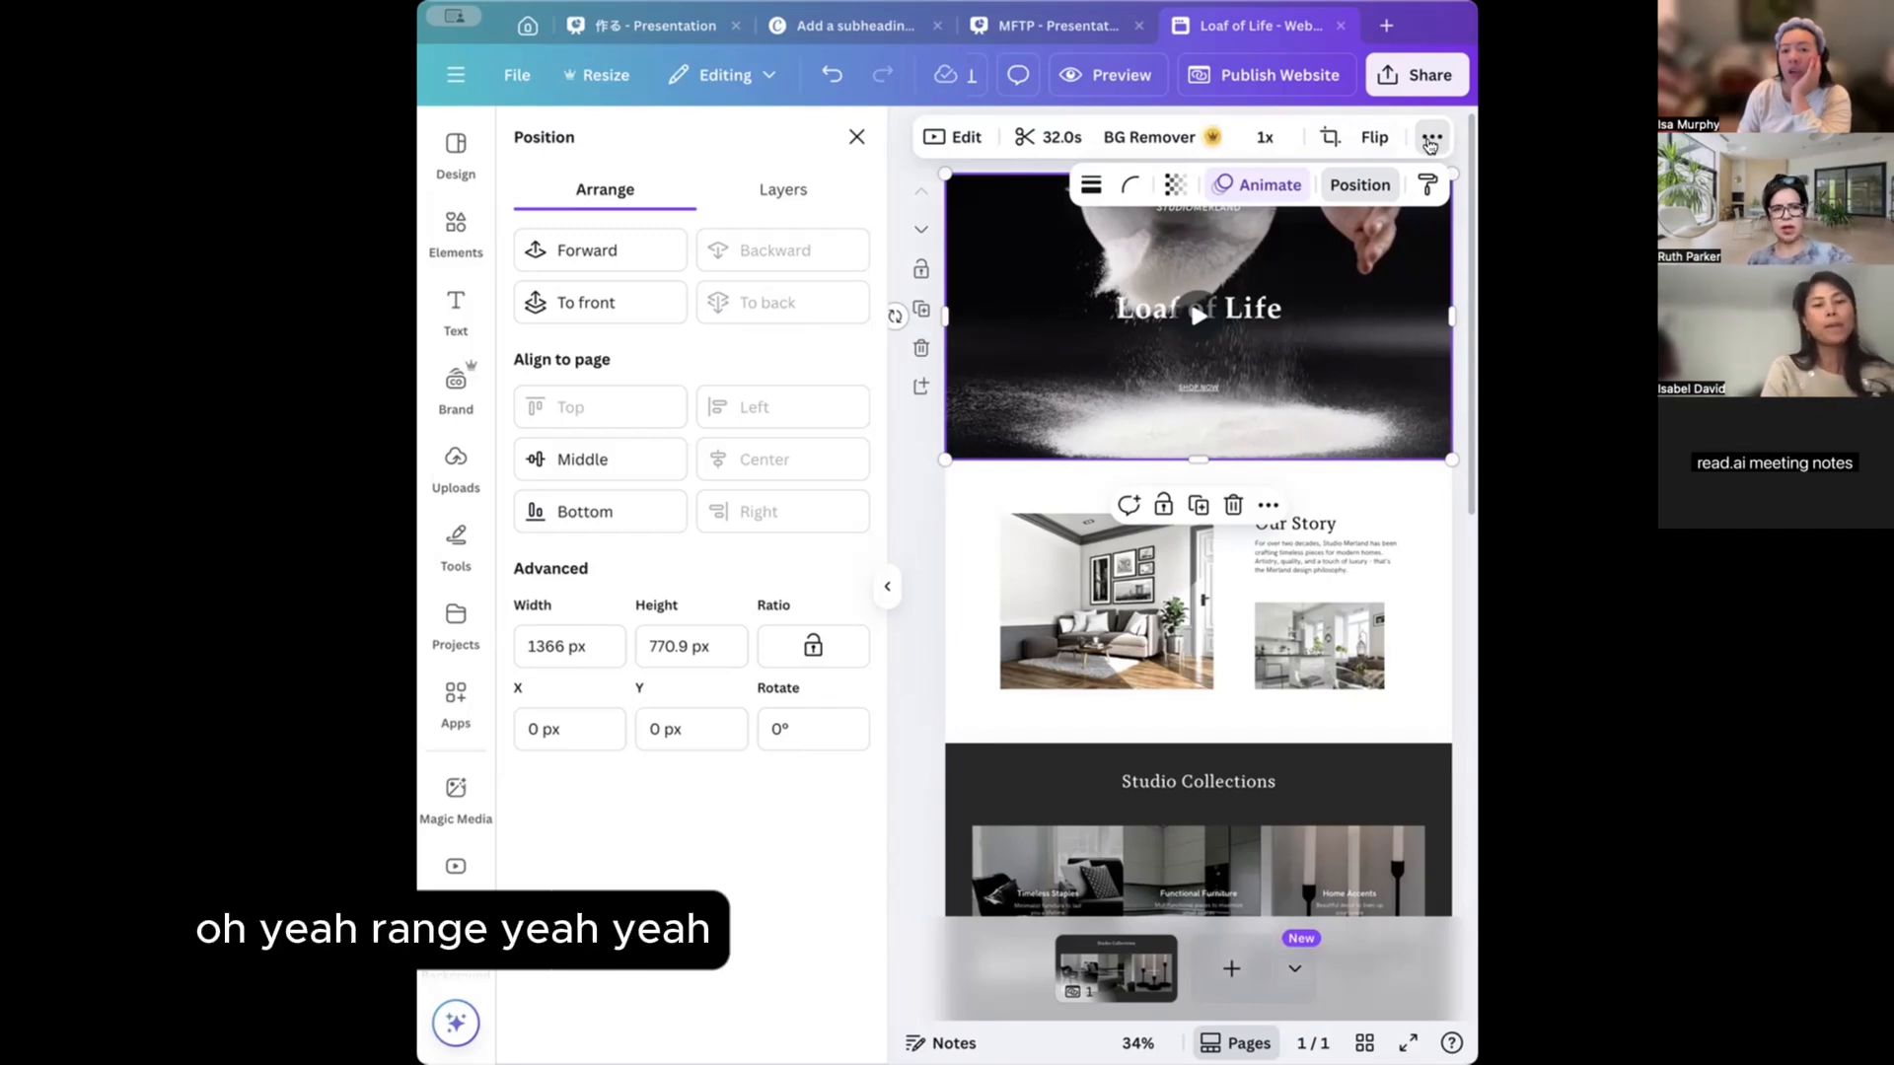
pyautogui.click(1435, 138)
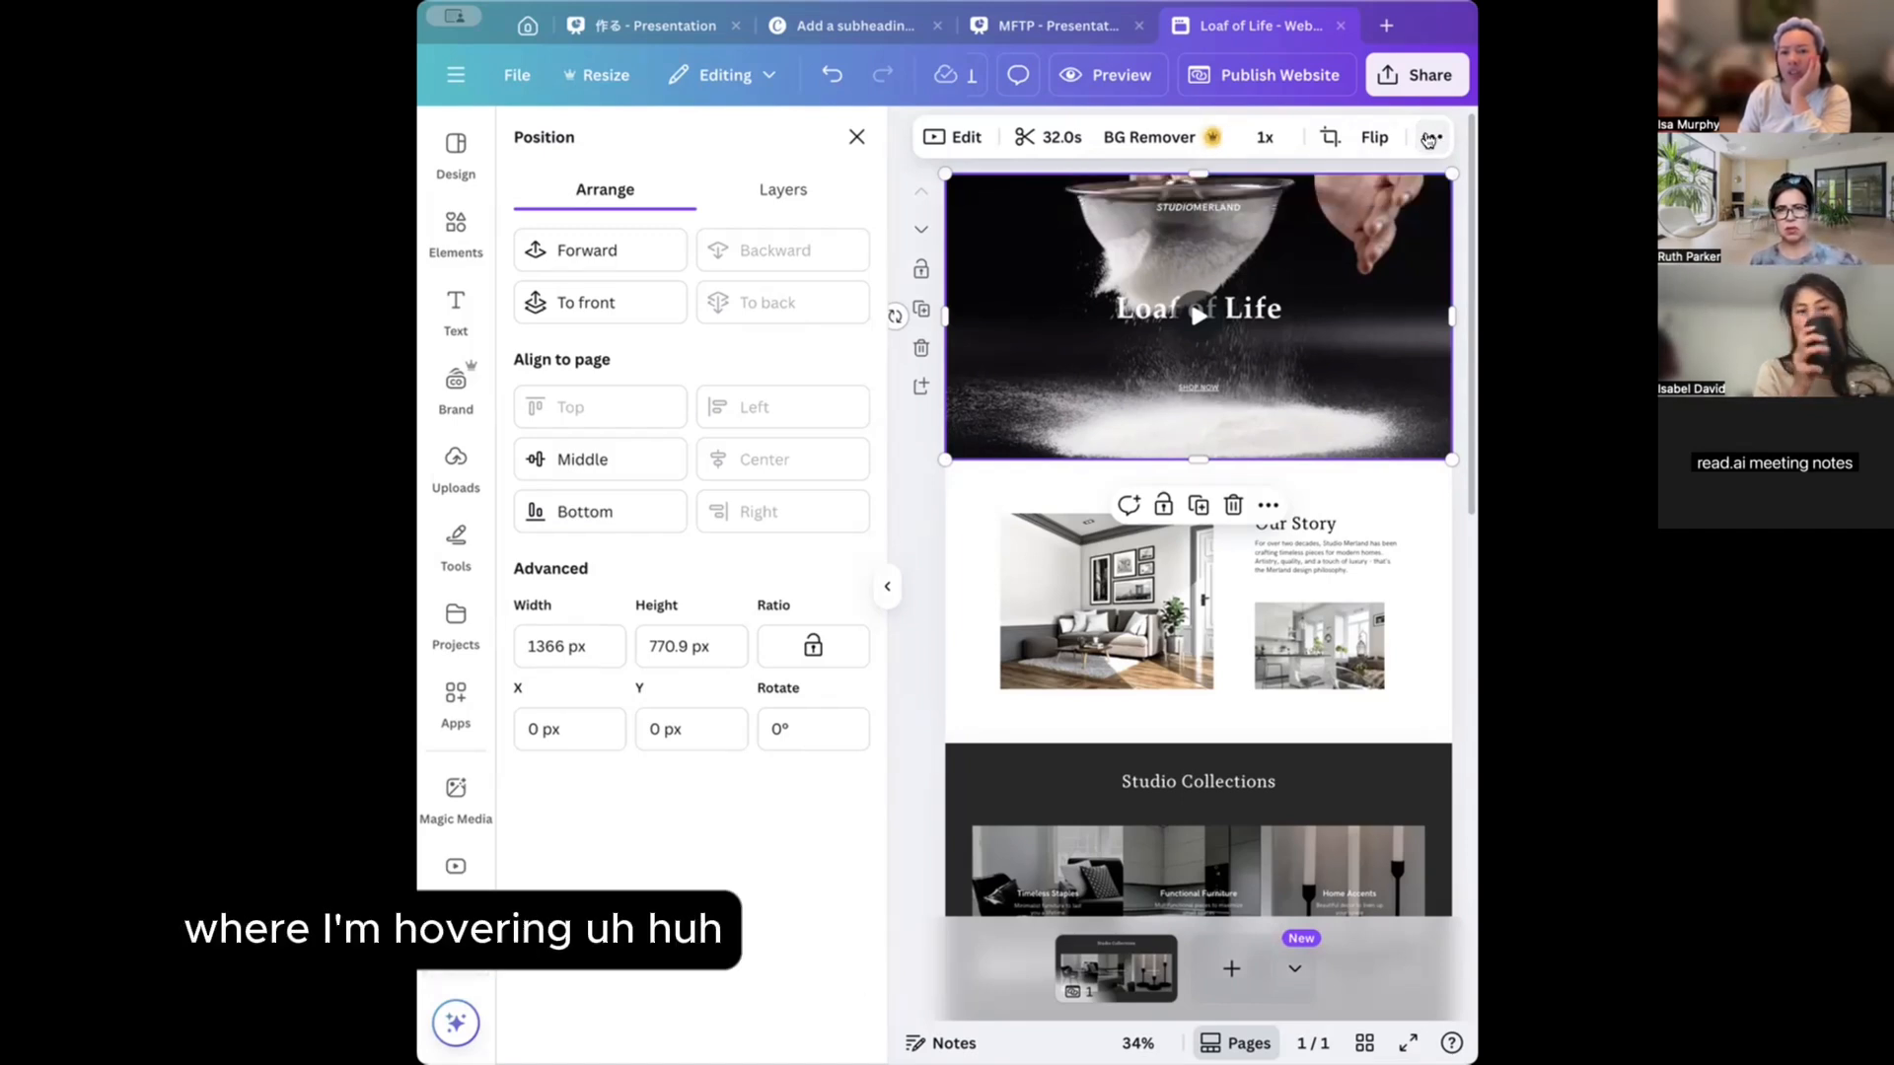
pyautogui.click(1430, 138)
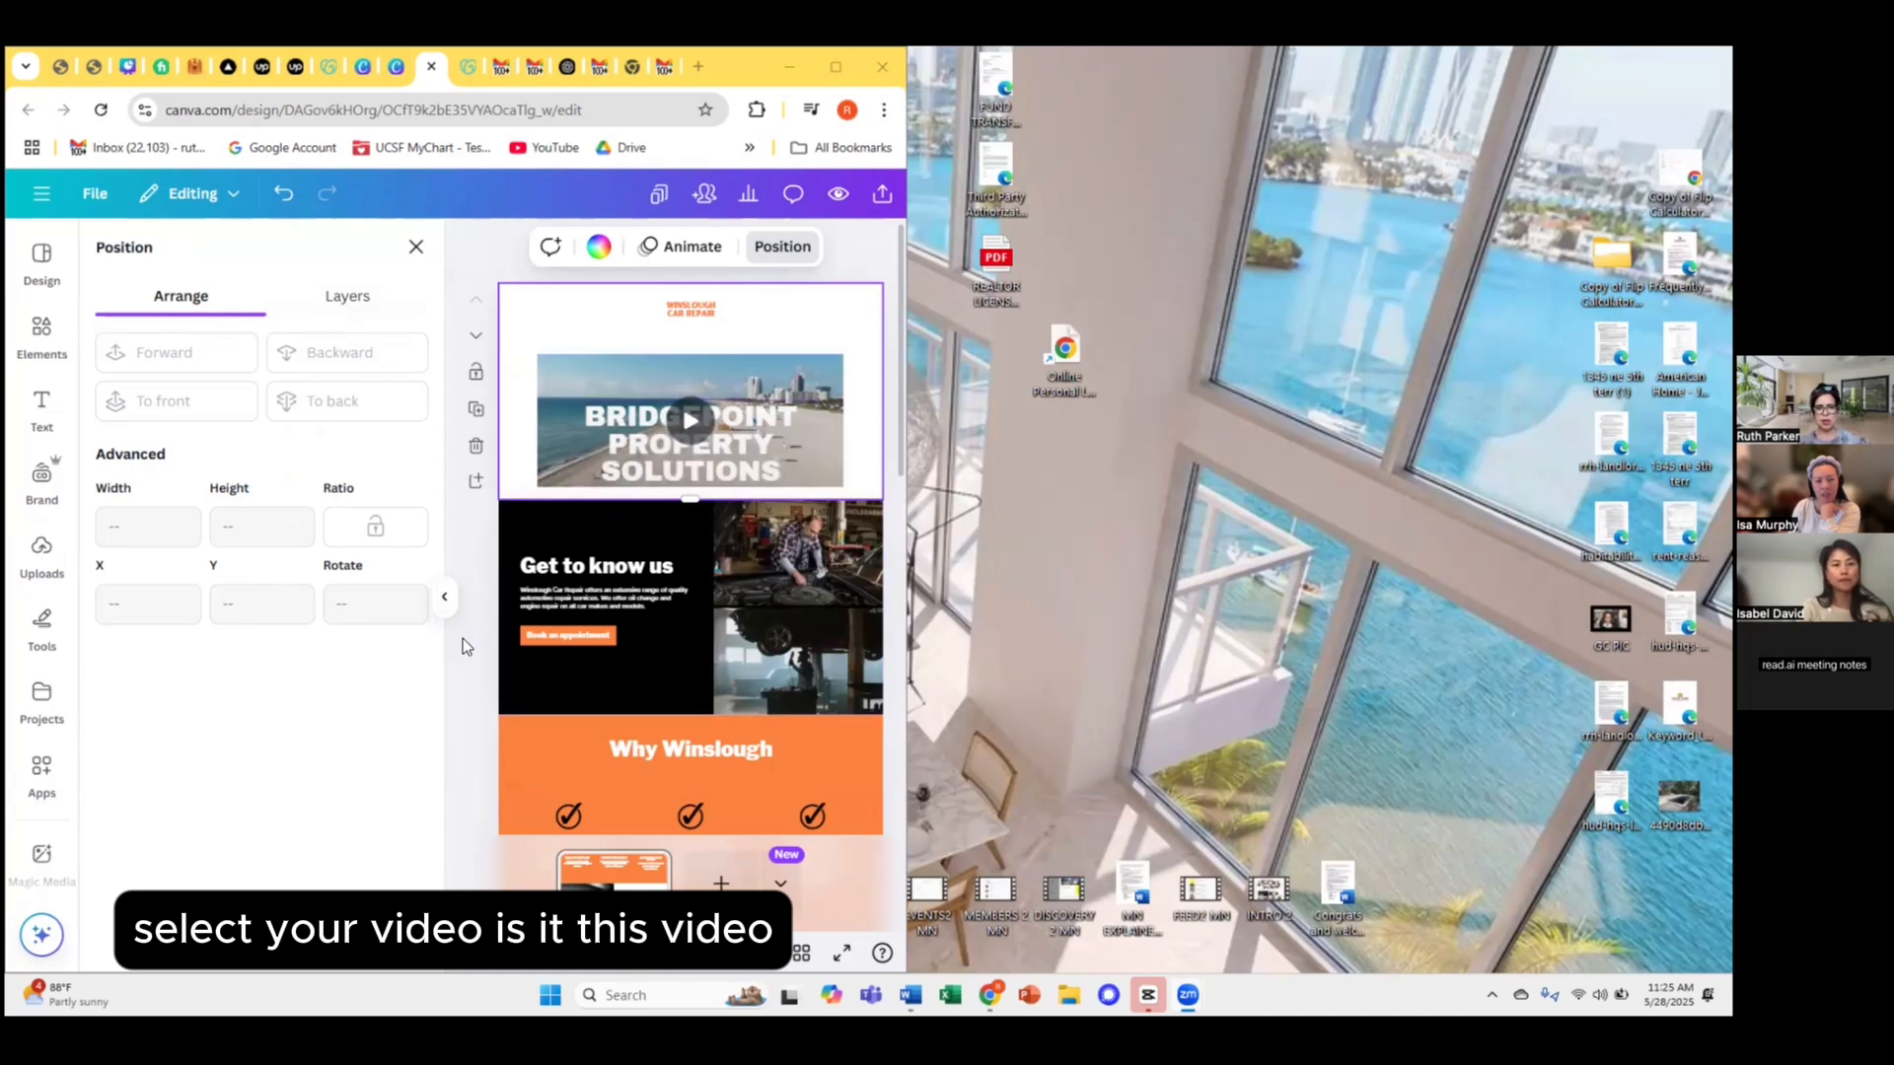
# Preview the hero video and select the BRIDGEPOINT PROPERTY SOLUTIONS title.
pyautogui.click(691, 422)
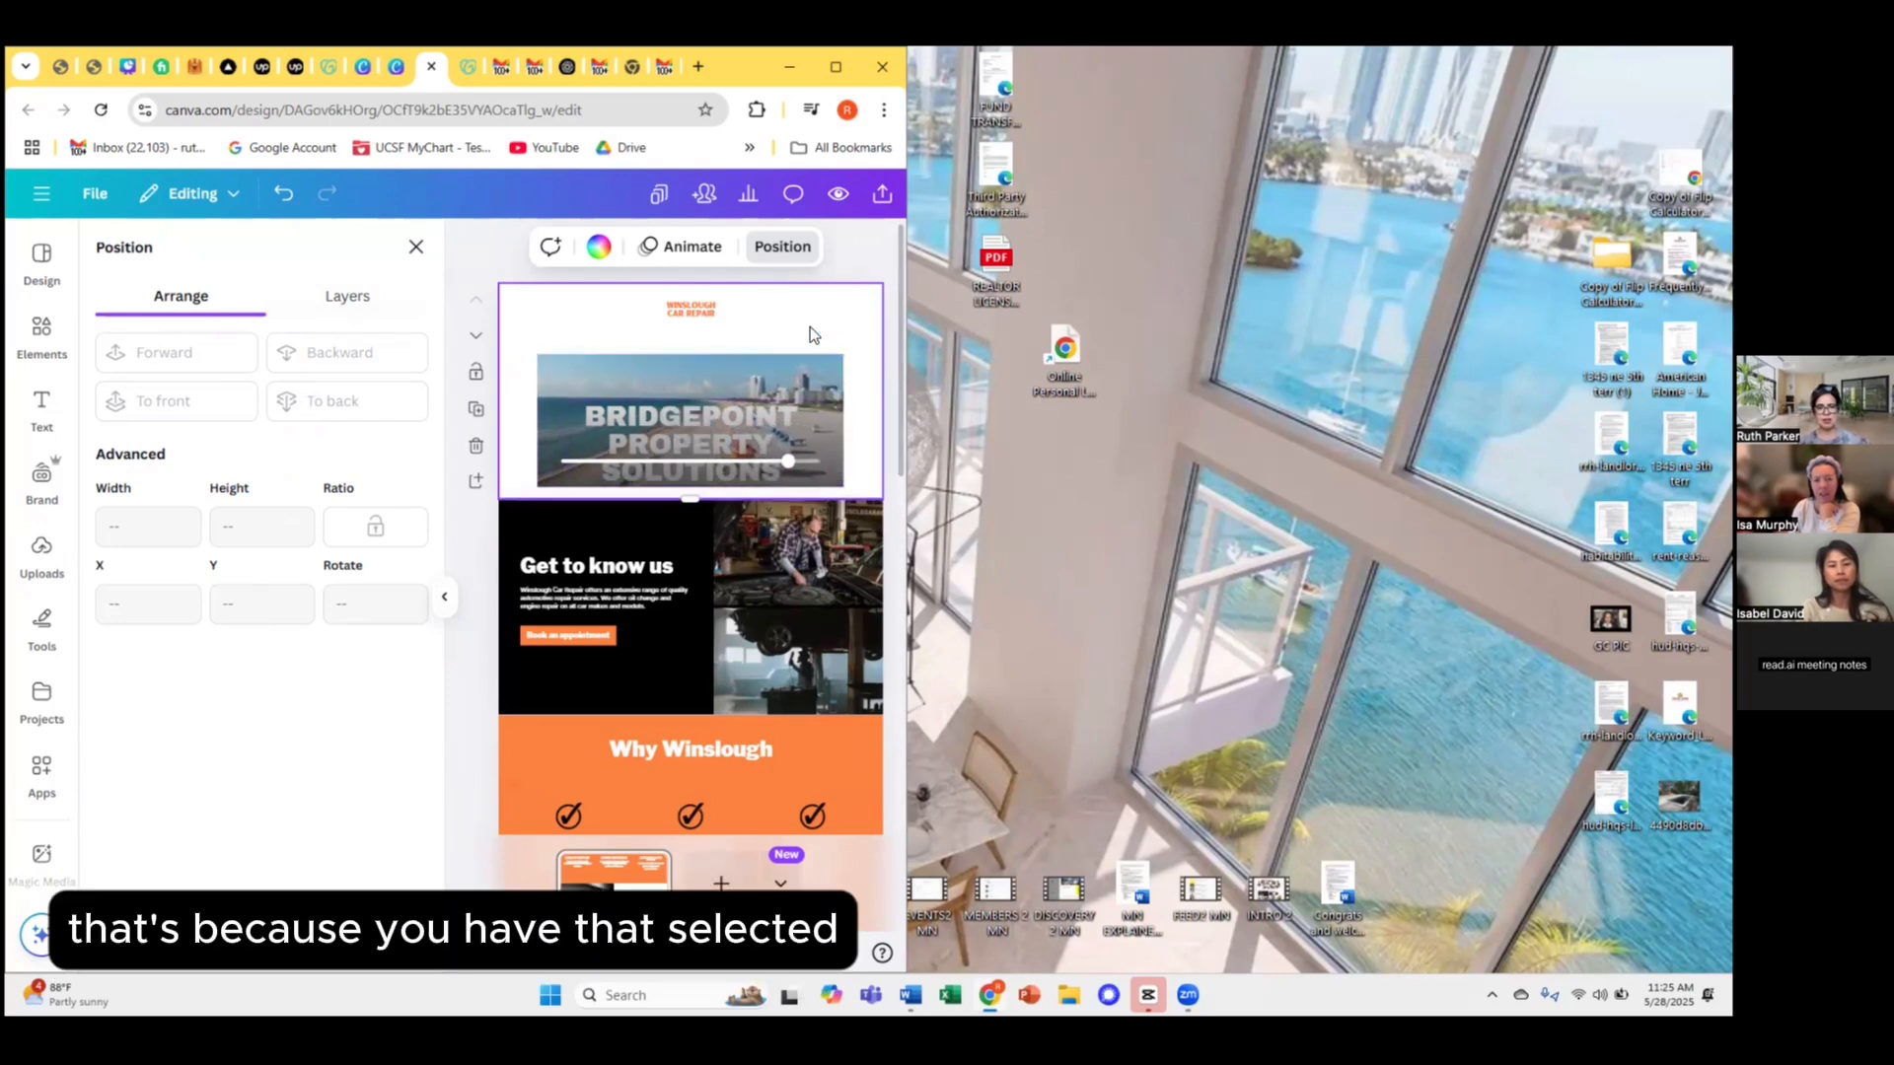
pyautogui.click(689, 431)
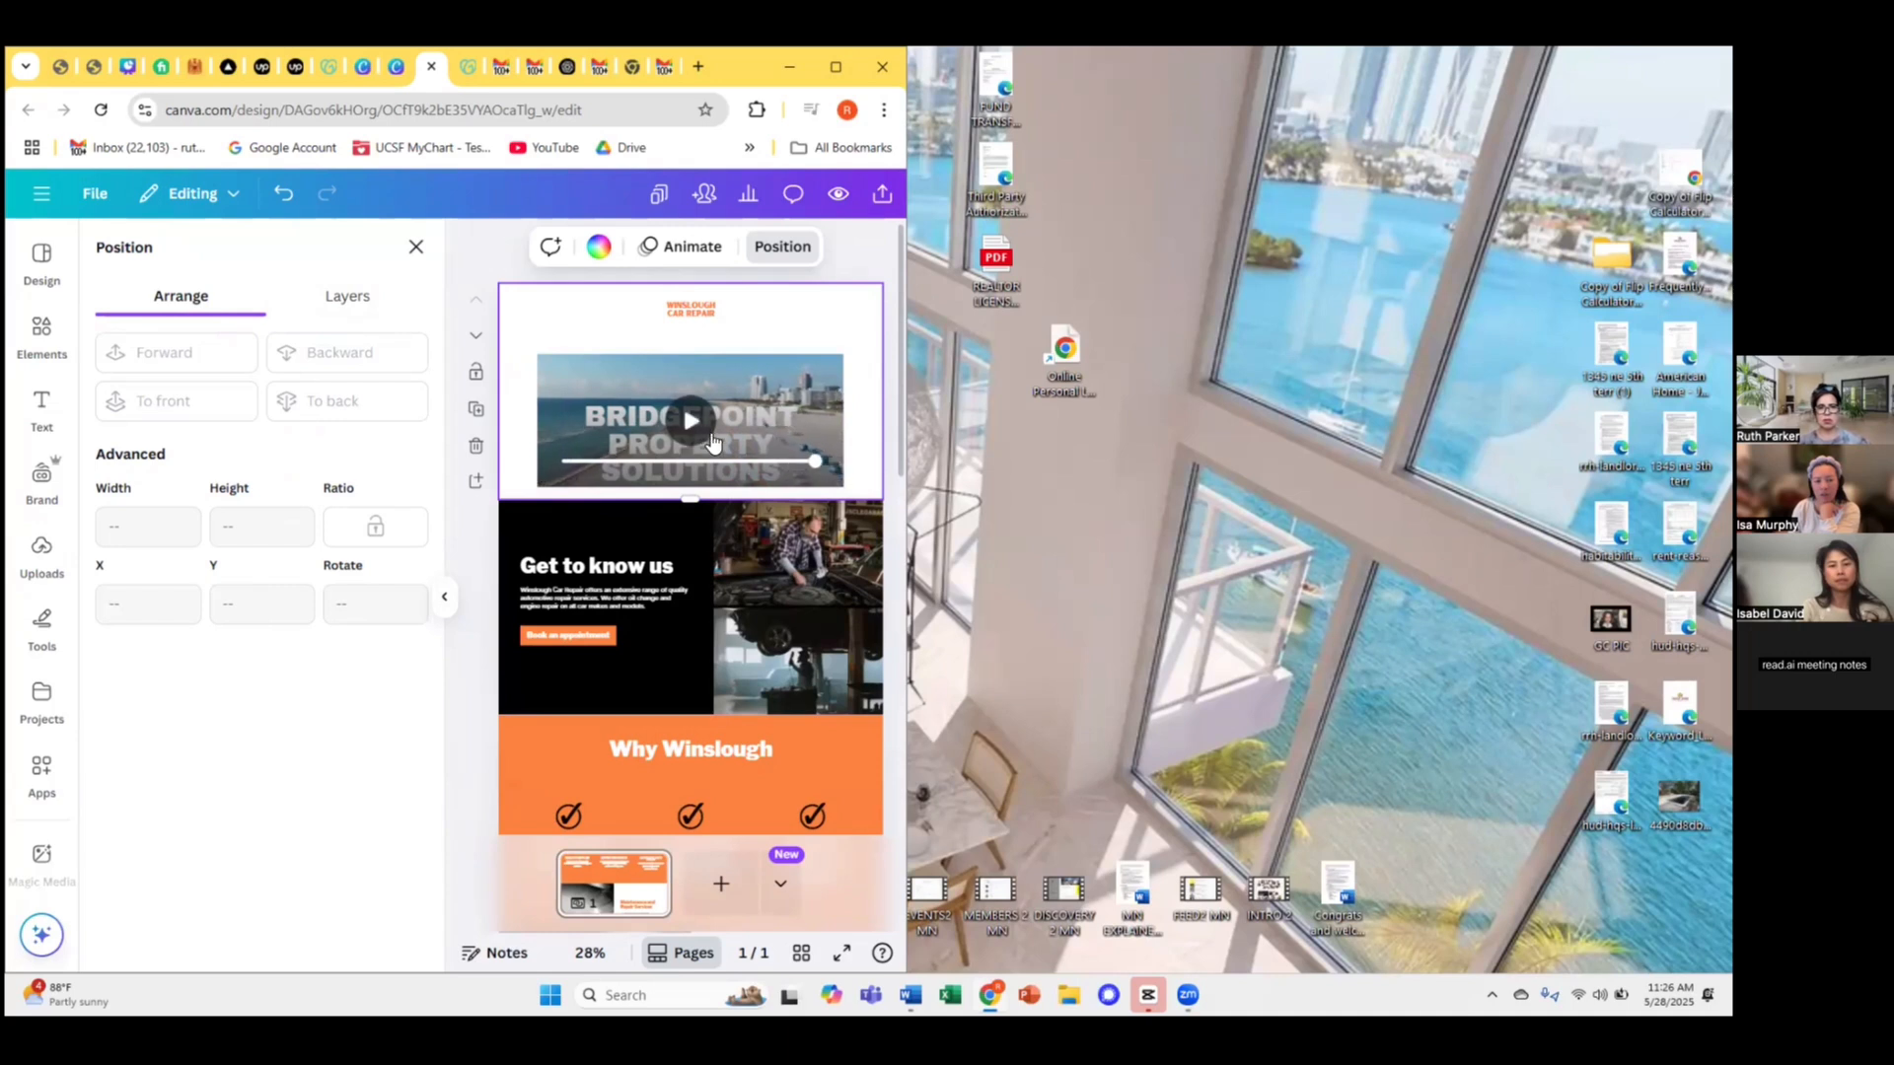
pyautogui.click(708, 434)
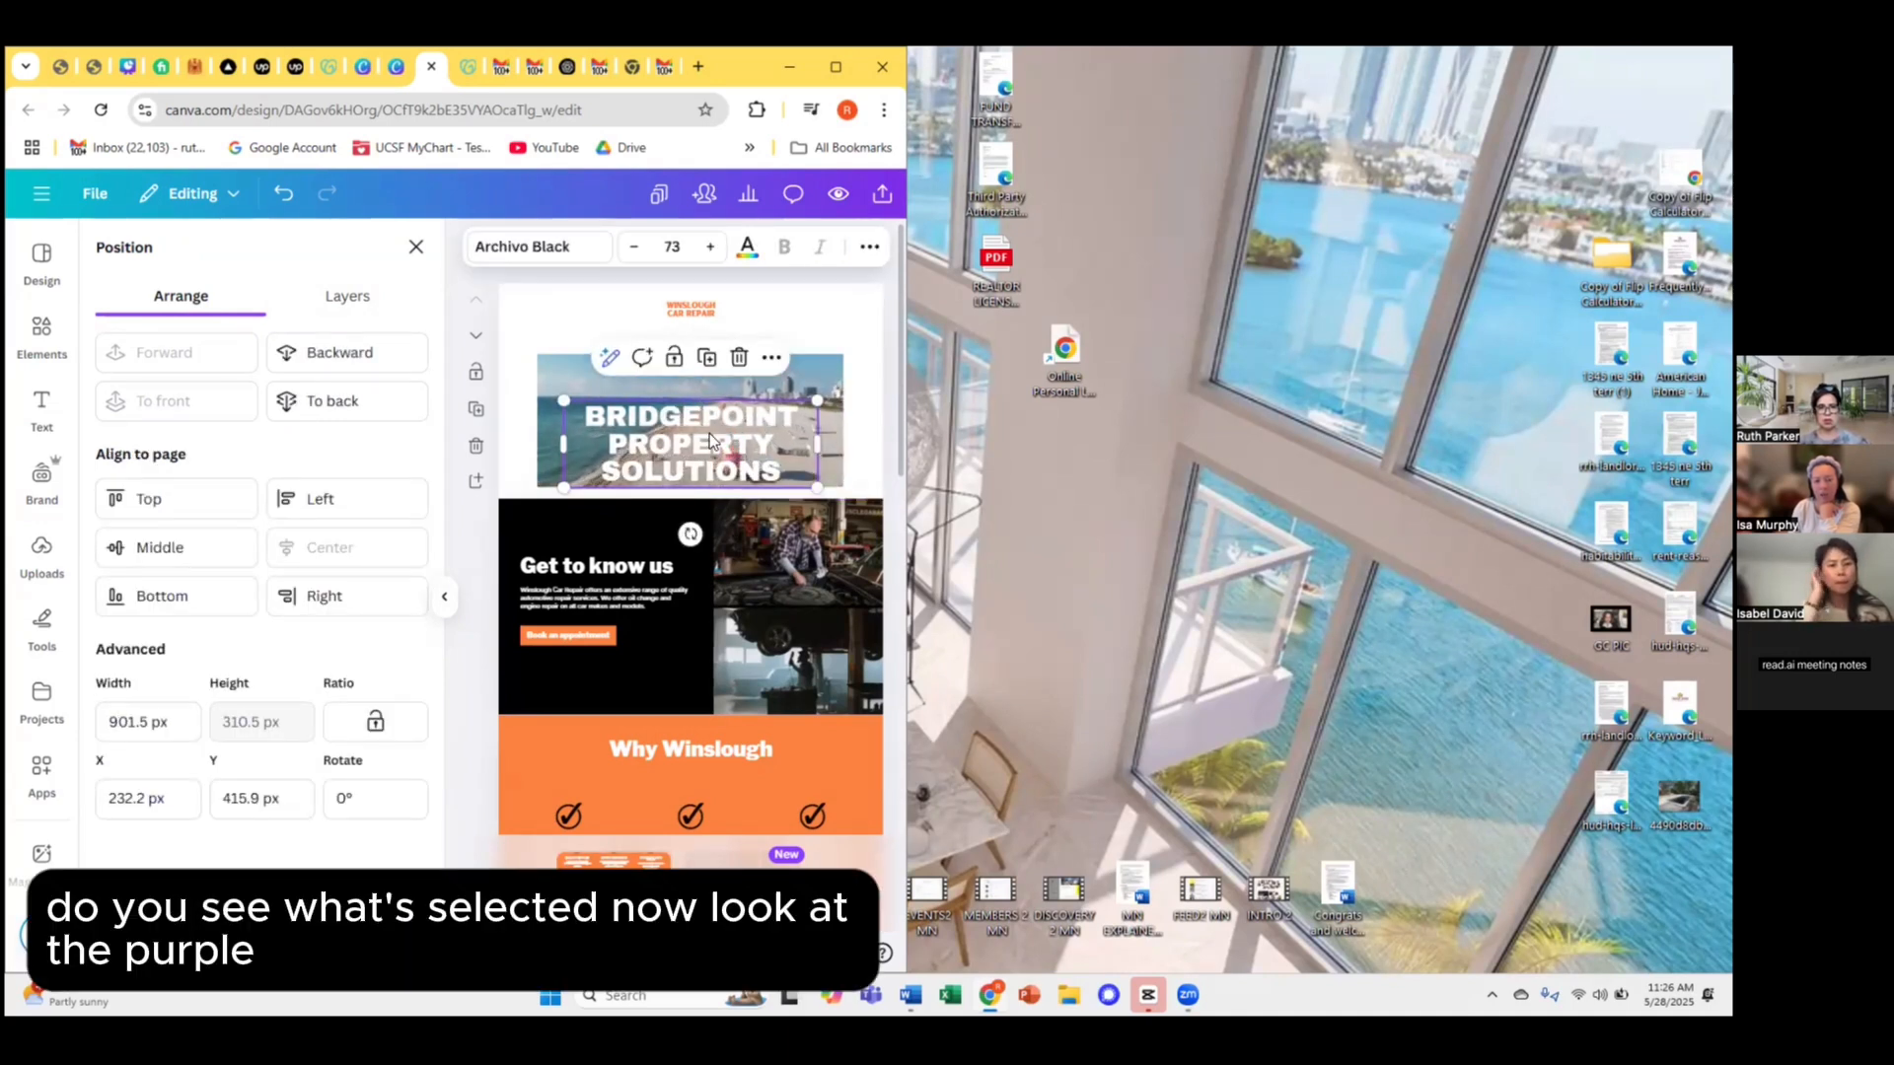
# Stretch the beach background video out to the page's top, left and right edges.
pyautogui.click(791, 382)
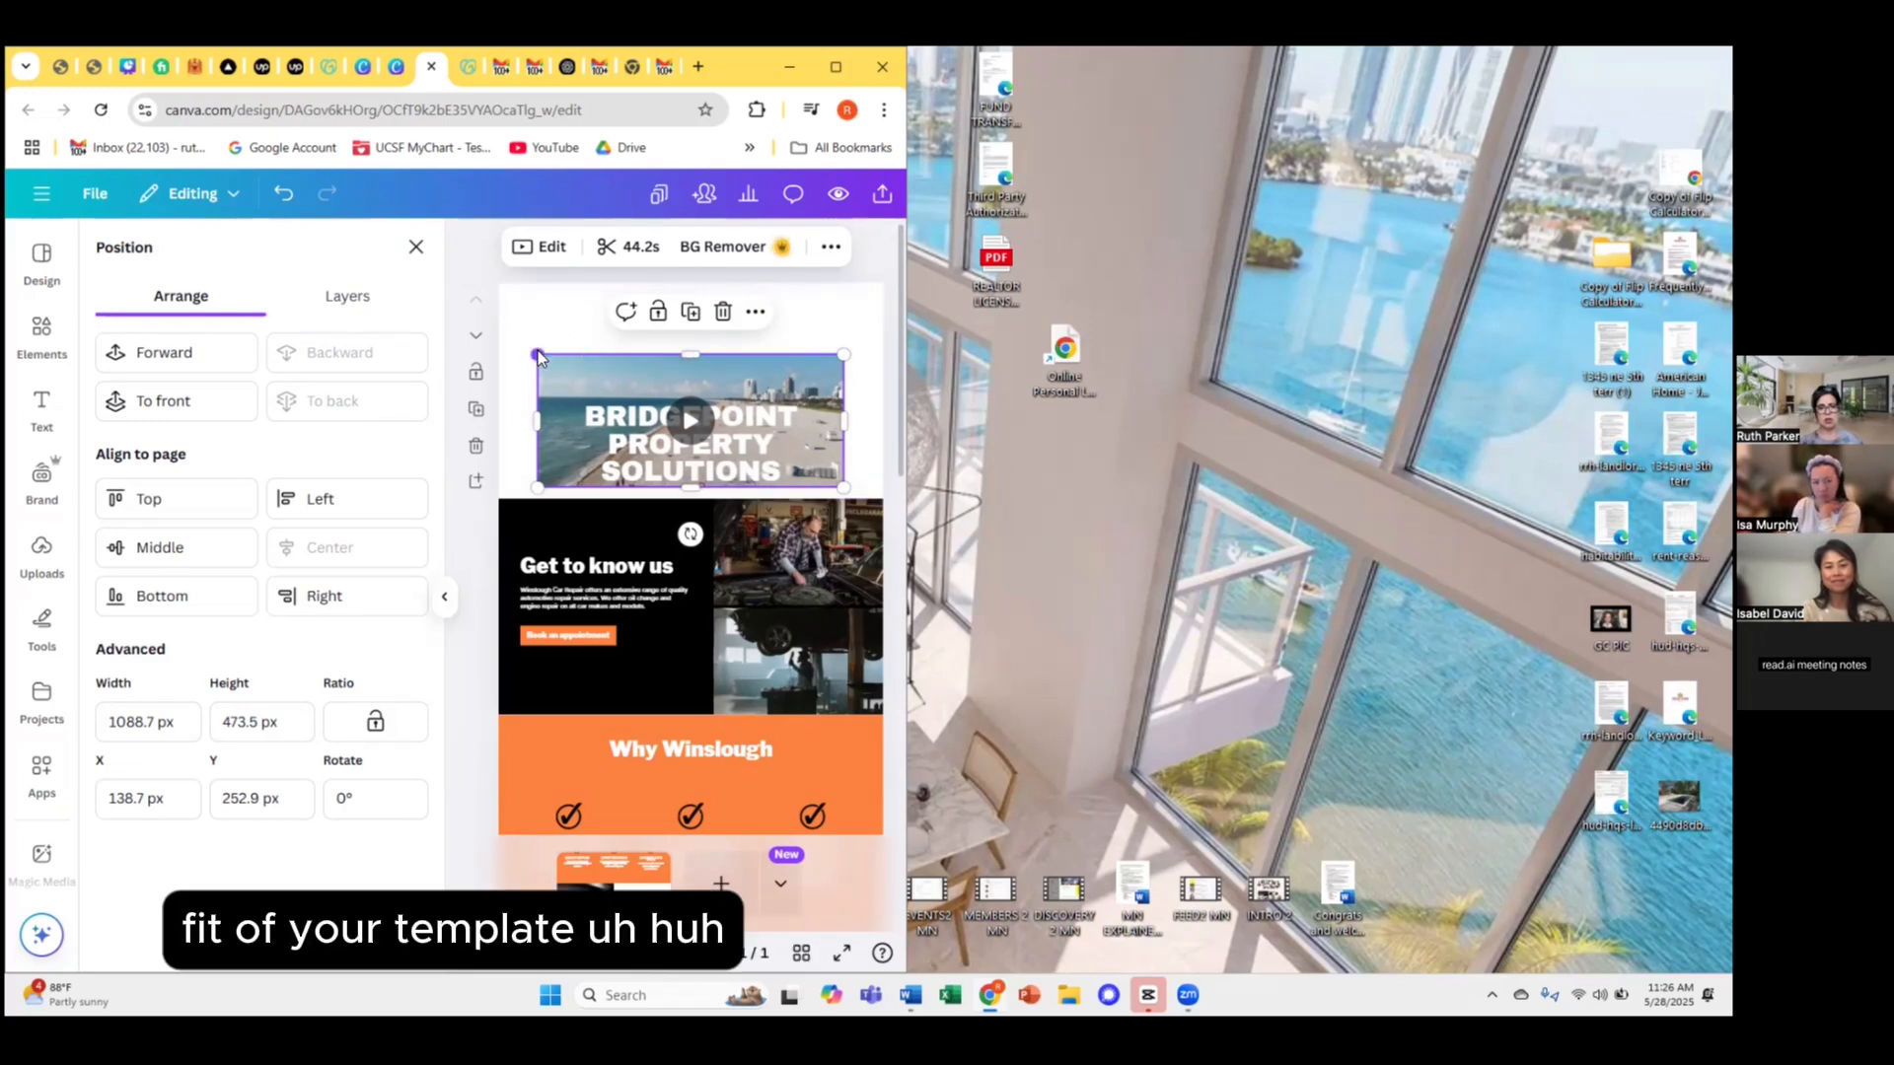
pyautogui.moveTo(537, 353); pyautogui.dragTo(515, 304)
pyautogui.moveTo(690, 304); pyautogui.dragTo(681, 288)
pyautogui.moveTo(515, 384); pyautogui.dragTo(498, 385)
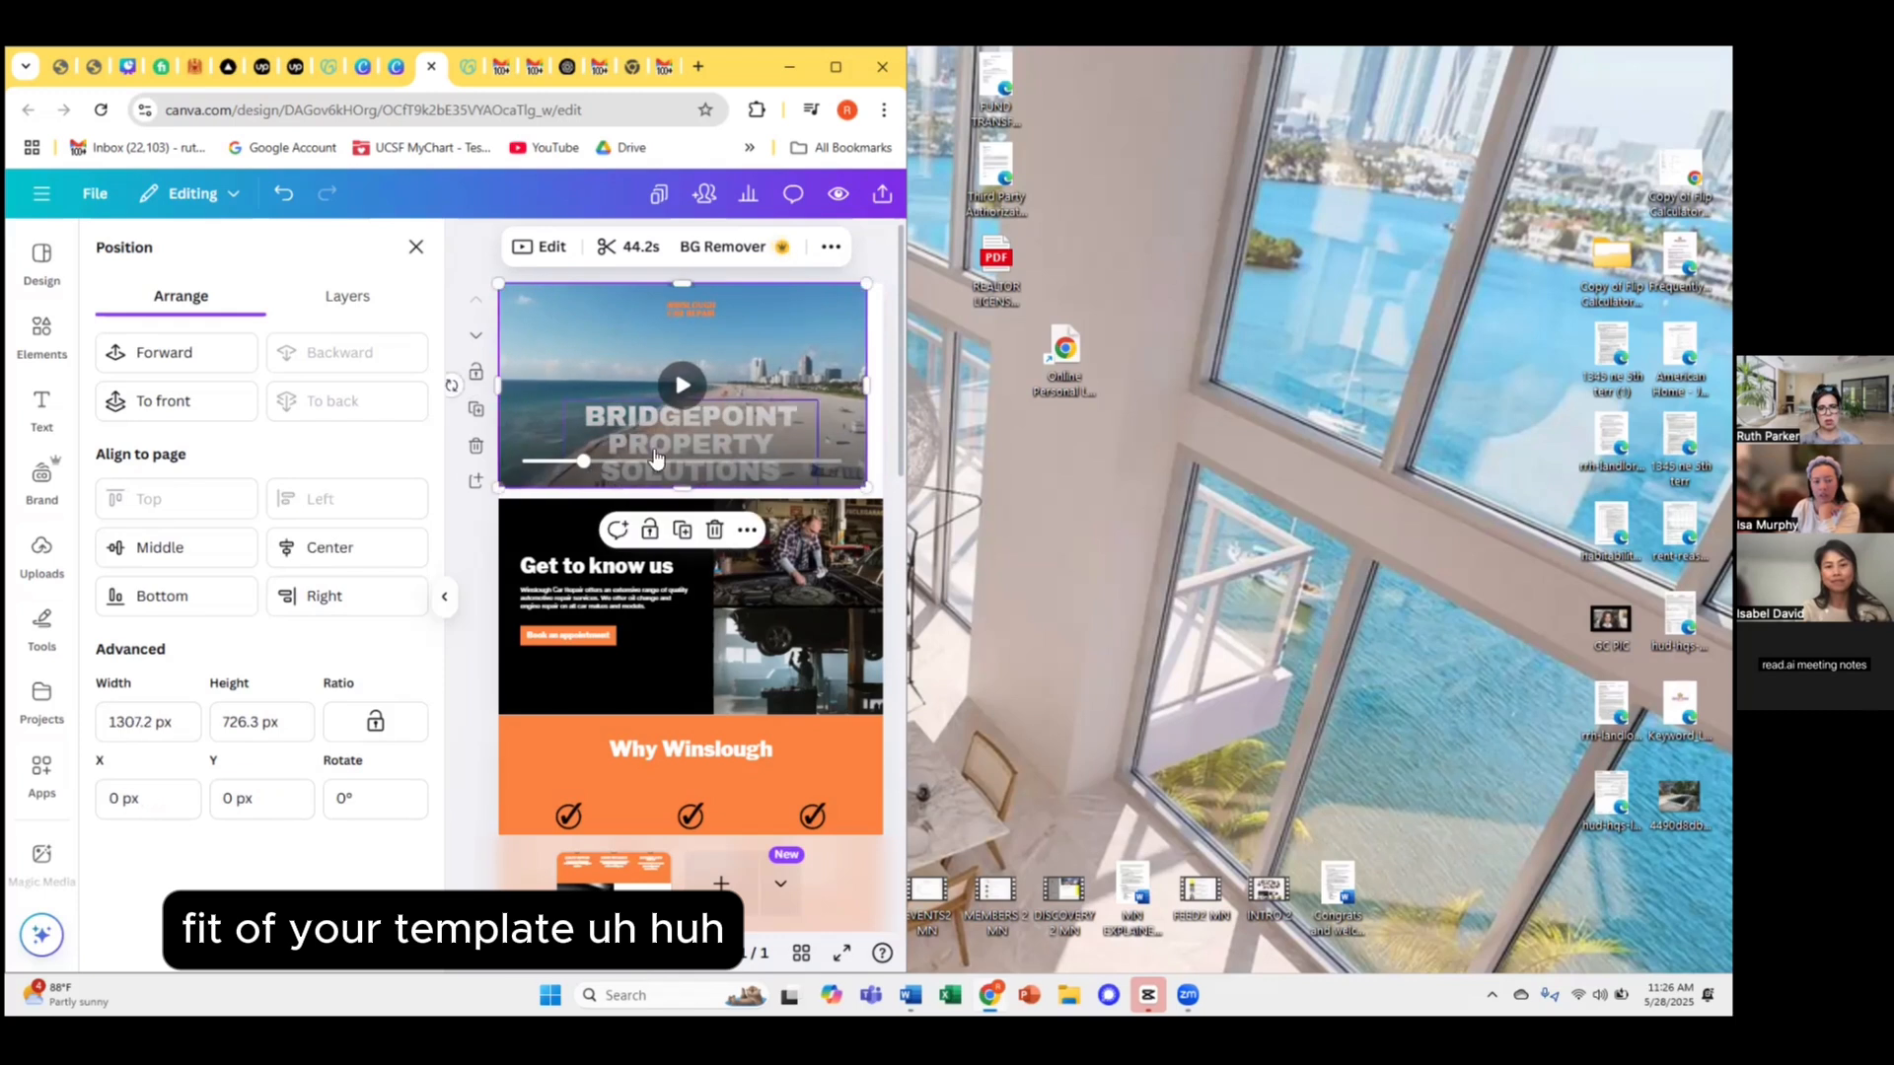
pyautogui.click(680, 489)
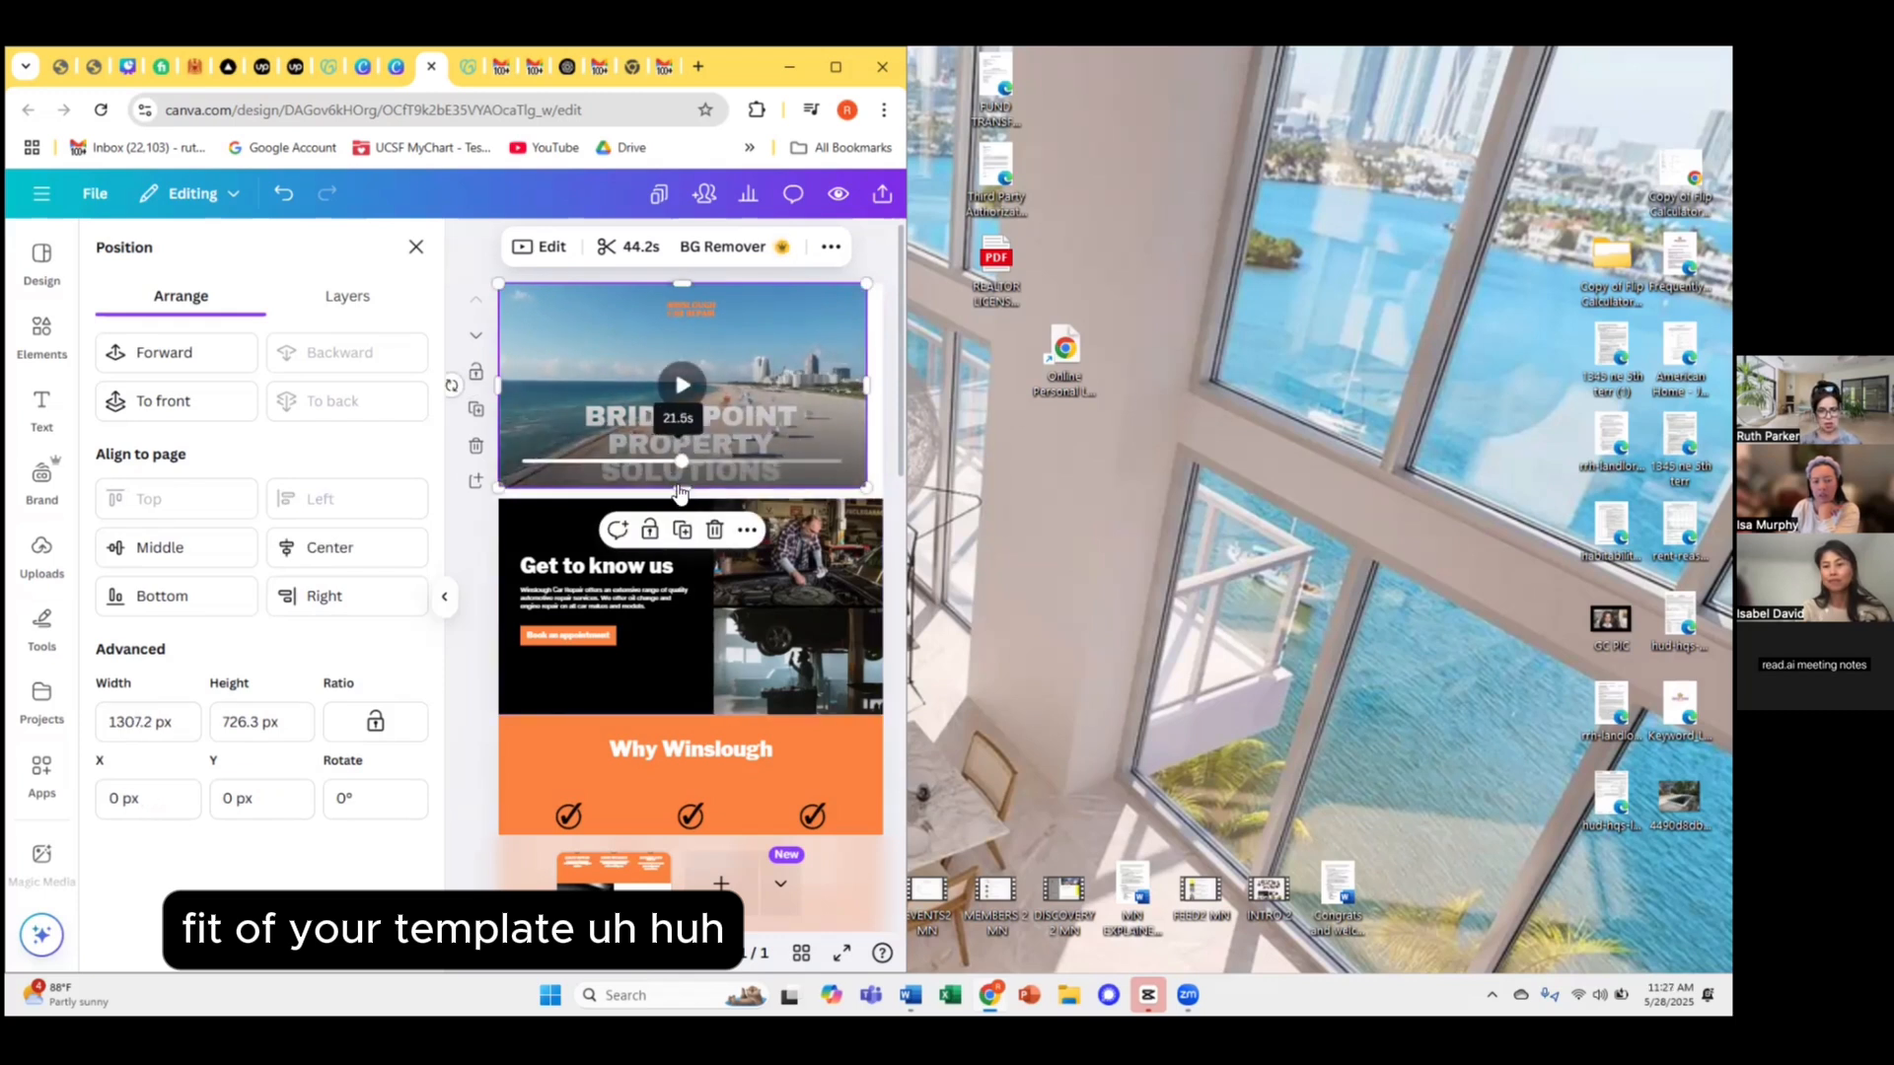
pyautogui.moveTo(866, 386); pyautogui.dragTo(884, 395)
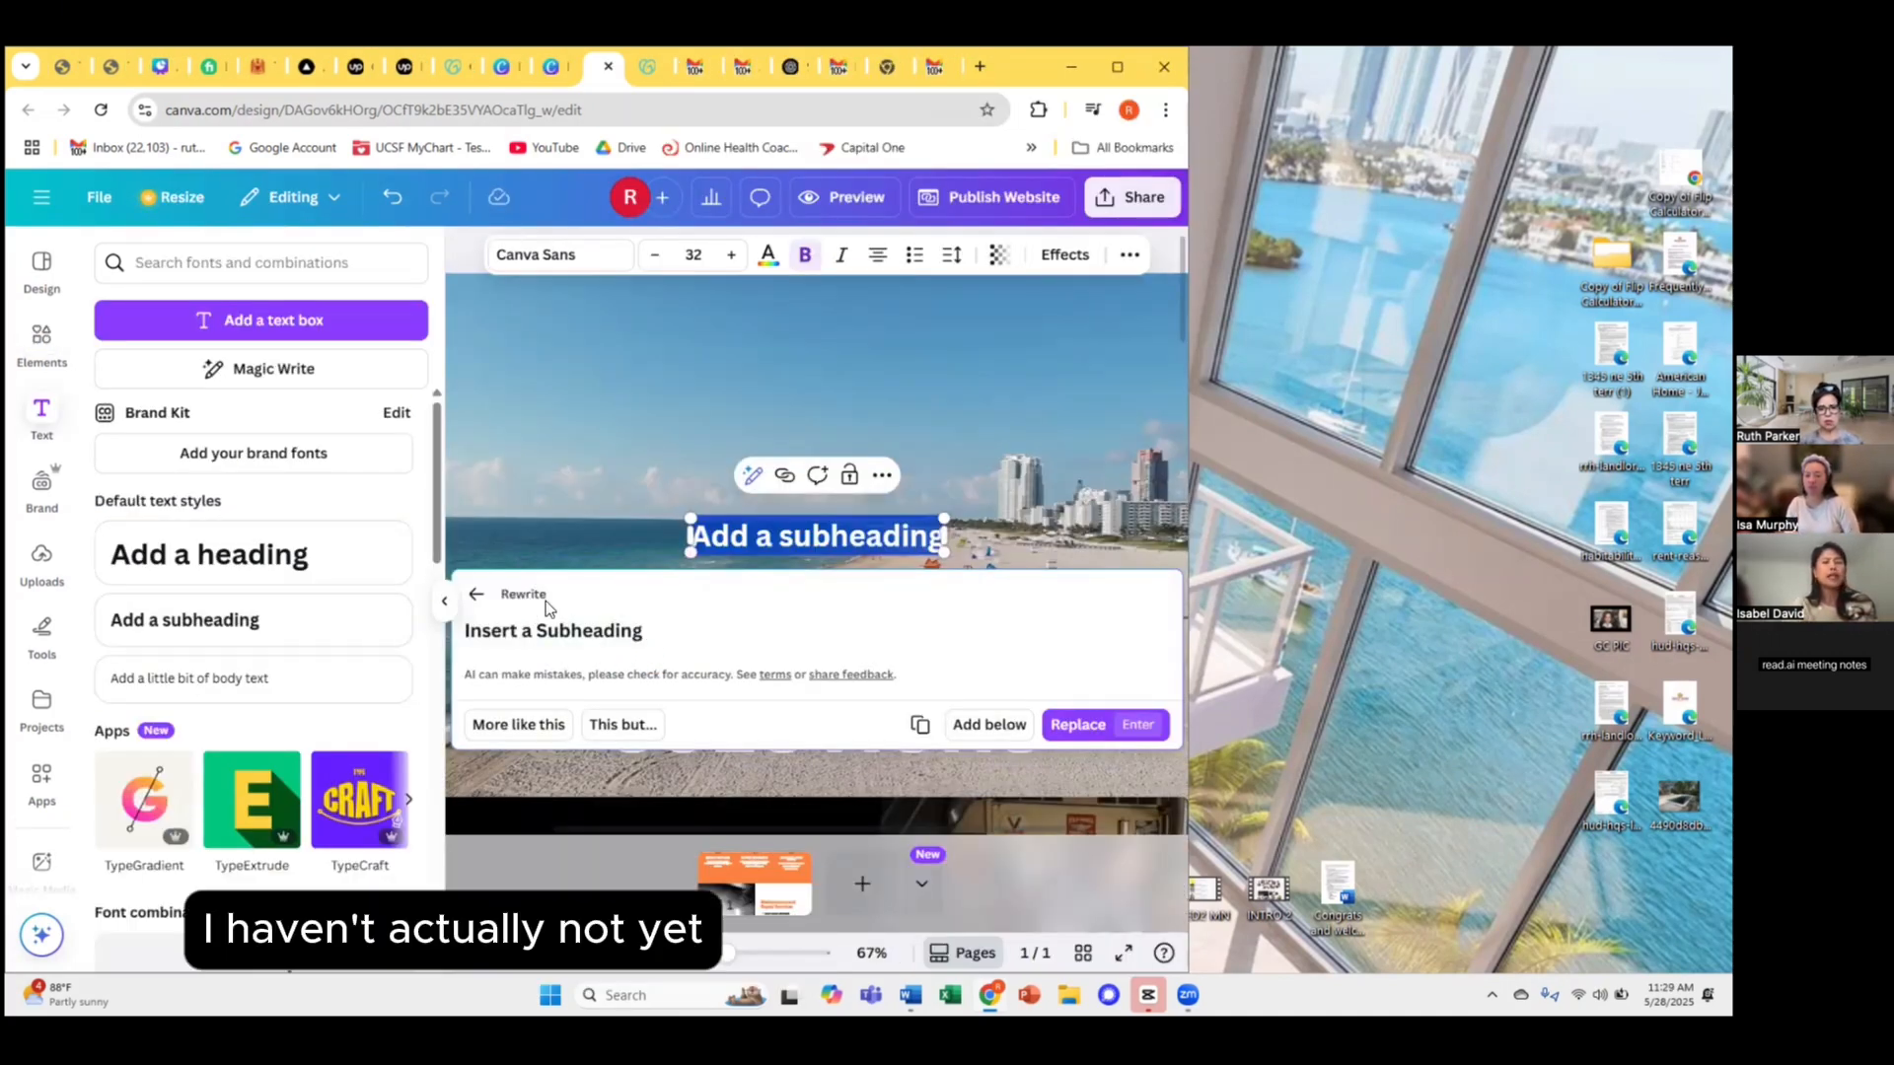
# Replace the subheading text with 'Stop foreclosure now' and drag it below the title.
pyautogui.click(872, 570)
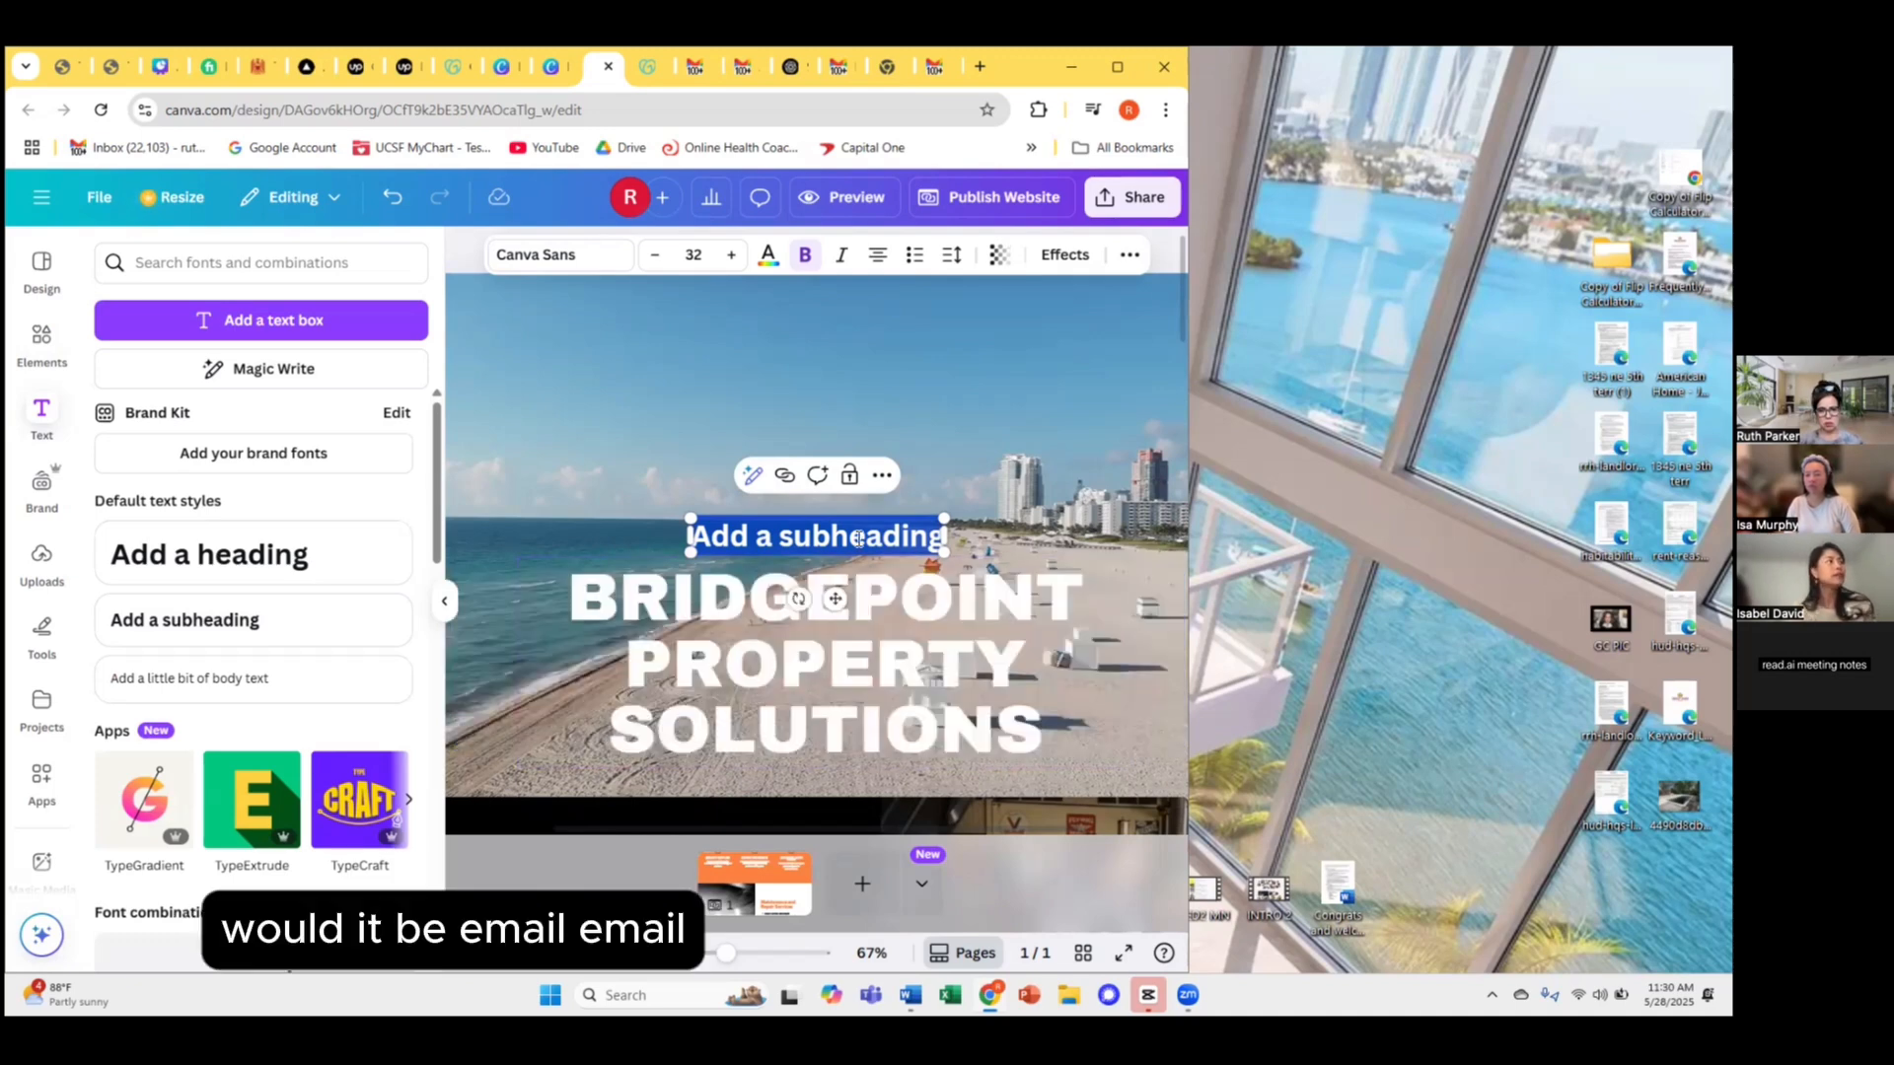
pyautogui.click(846, 536)
pyautogui.press('BackSpace')
pyautogui.press('BackSpace')
pyautogui.press('BackSpace')
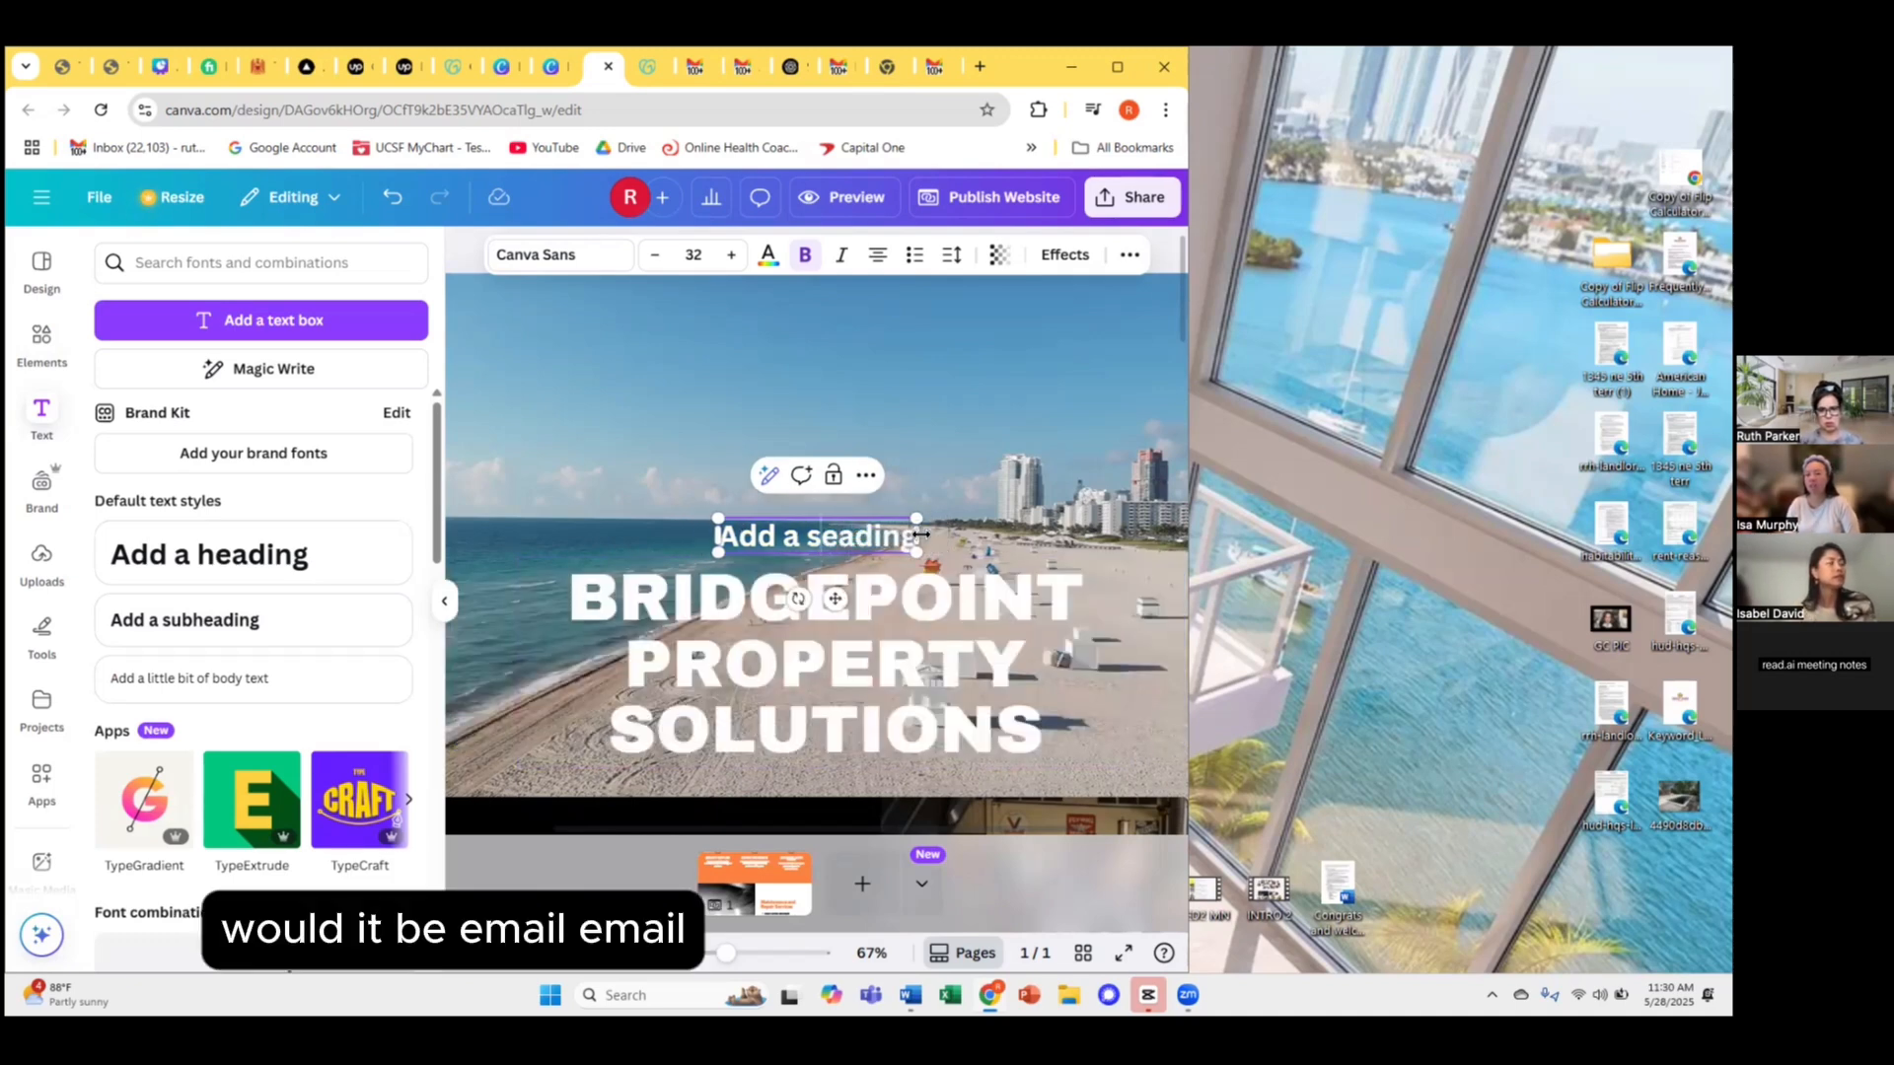
pyautogui.click(913, 536)
pyautogui.press('BackSpace')
pyautogui.press('BackSpace')
pyautogui.press('BackSpace')
pyautogui.press('BackSpace')
pyautogui.press('BackSpace')
pyautogui.press('BackSpace')
pyautogui.press('BackSpace')
pyautogui.press('BackSpace')
pyautogui.press('BackSpace')
pyautogui.press('BackSpace')
pyautogui.press('BackSpace')
pyautogui.press('BackSpace')
pyautogui.press('BackSpace')
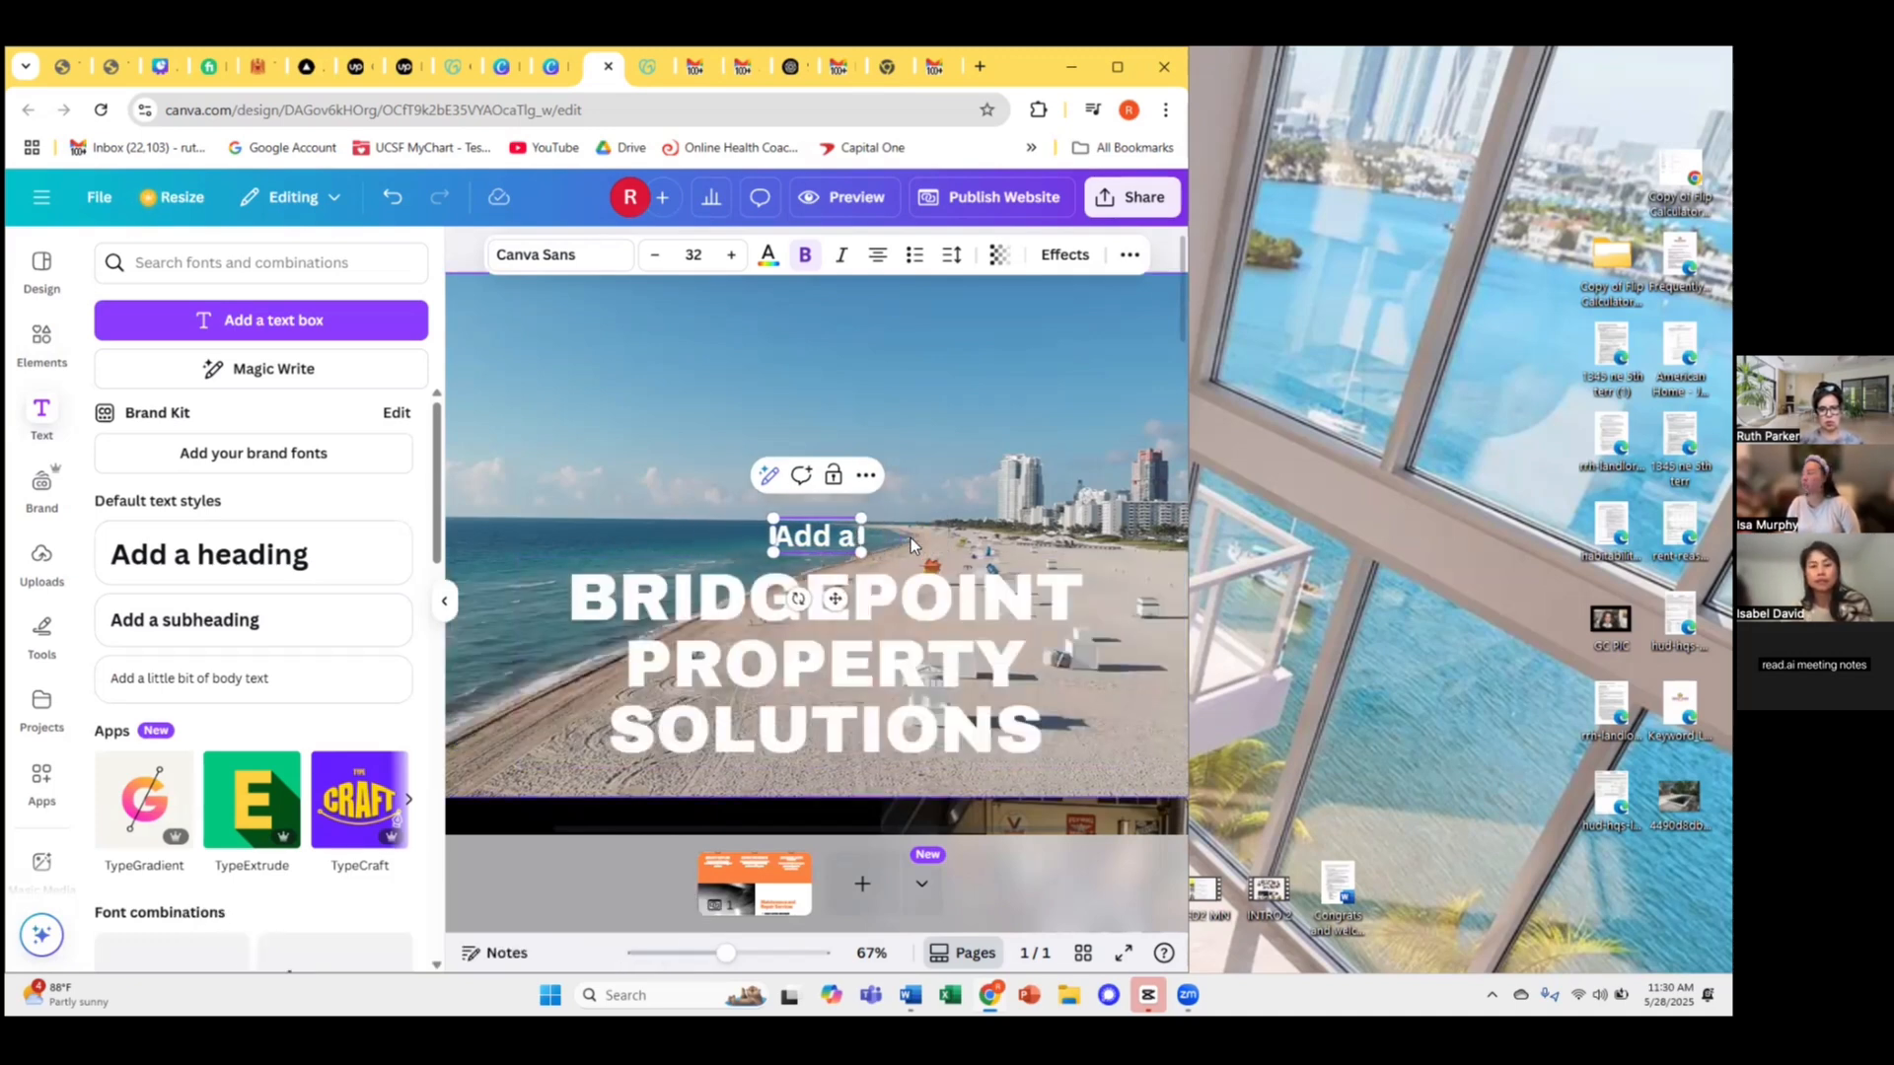
pyautogui.write('Get your fer')
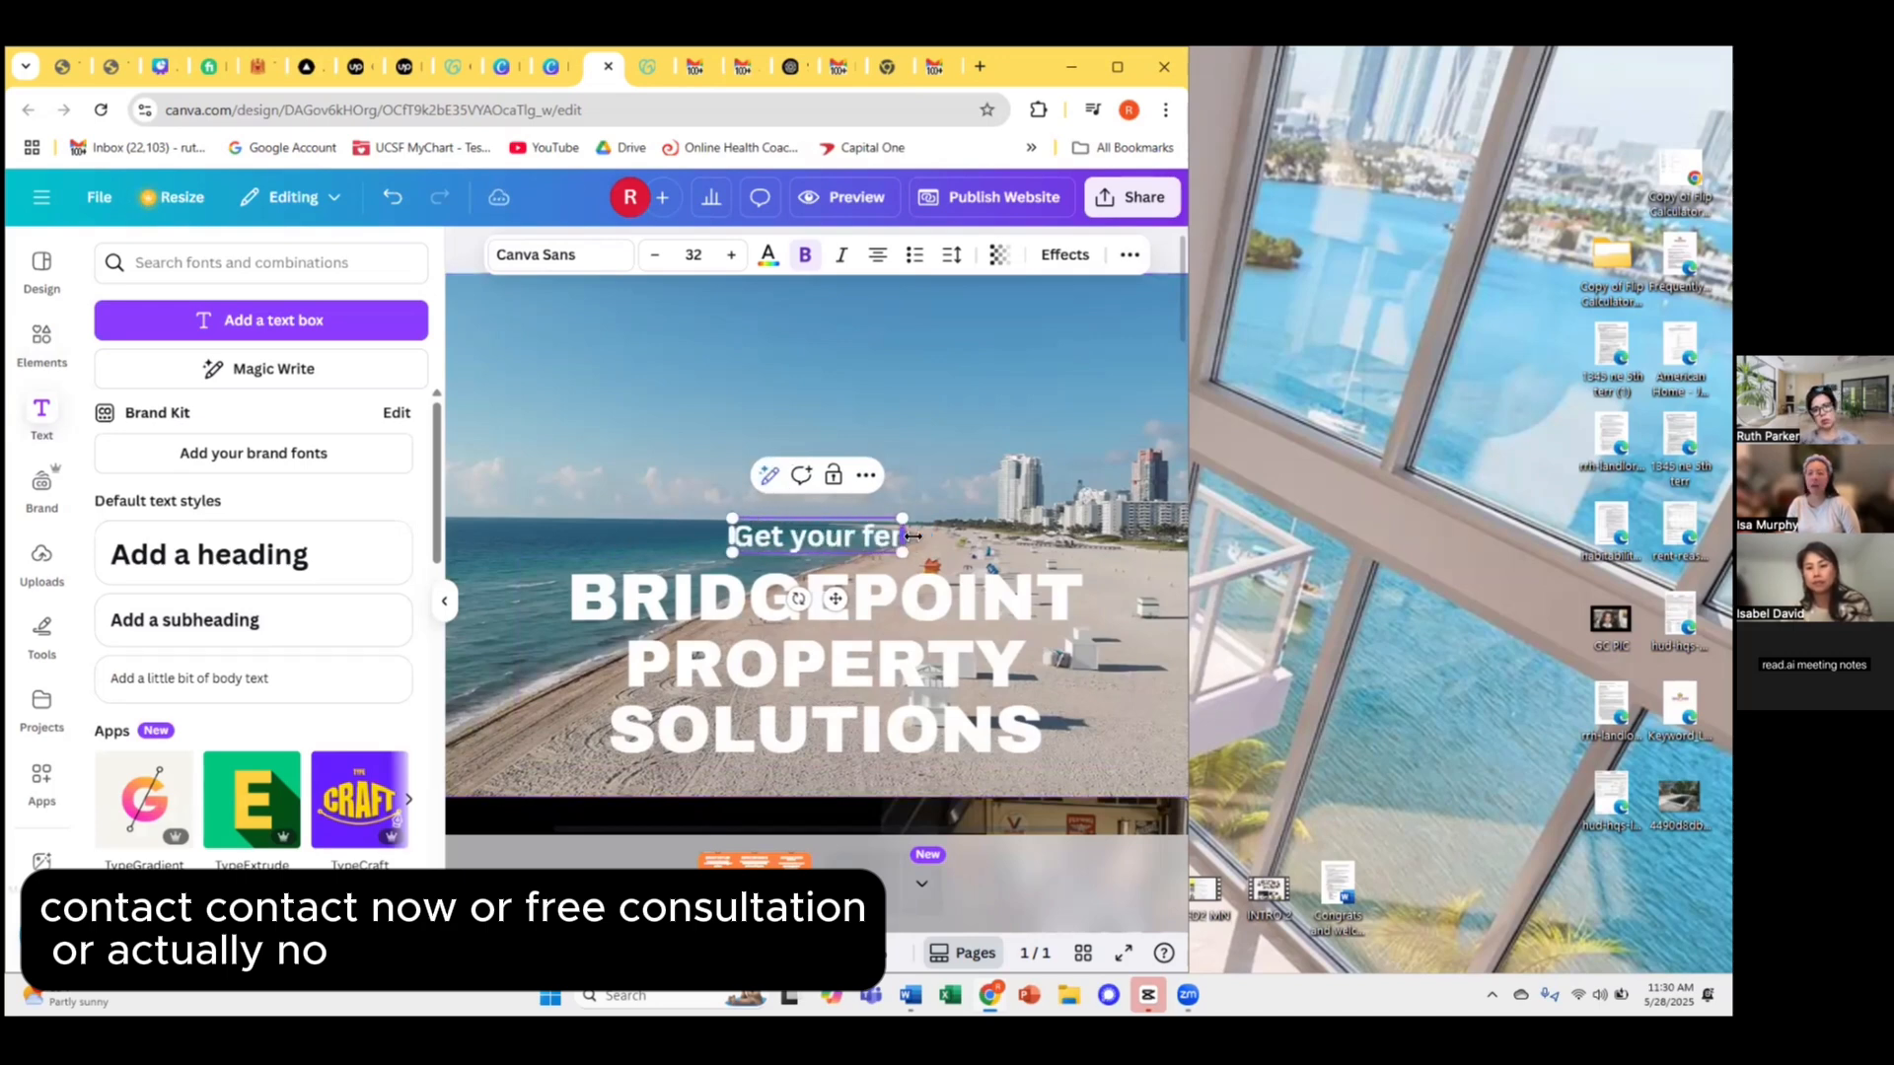
pyautogui.press('BackSpace')
pyautogui.write('ree')
pyautogui.press('BackSpace')
pyautogui.press('BackSpace')
pyautogui.press('BackSpace')
pyautogui.press('BackSpace')
pyautogui.press('BackSpace')
pyautogui.press('BackSpace')
pyautogui.press('BackSpace')
pyautogui.press('BackSpace')
pyautogui.press('BackSpace')
pyautogui.press('BackSpace')
pyautogui.press('BackSpace')
pyautogui.press('BackSpace')
pyautogui.press('BackSpace')
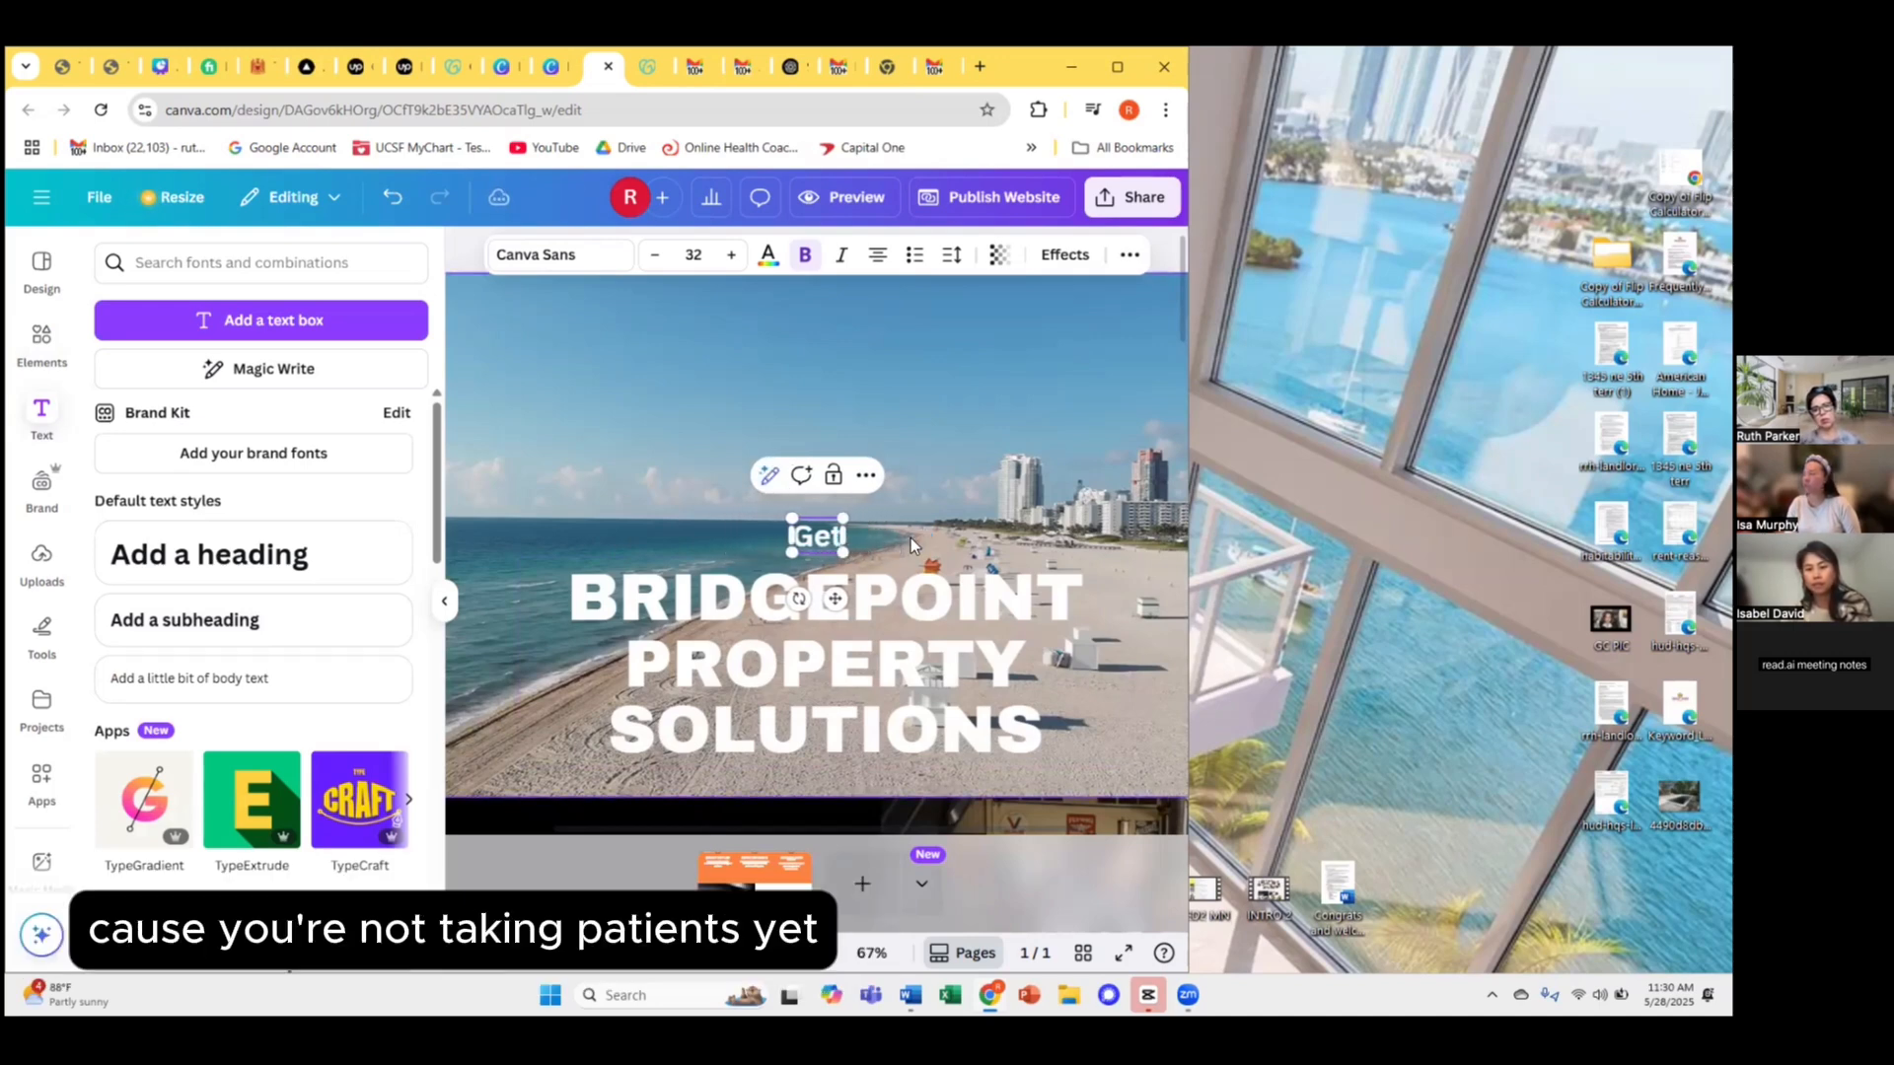
pyautogui.write('S')
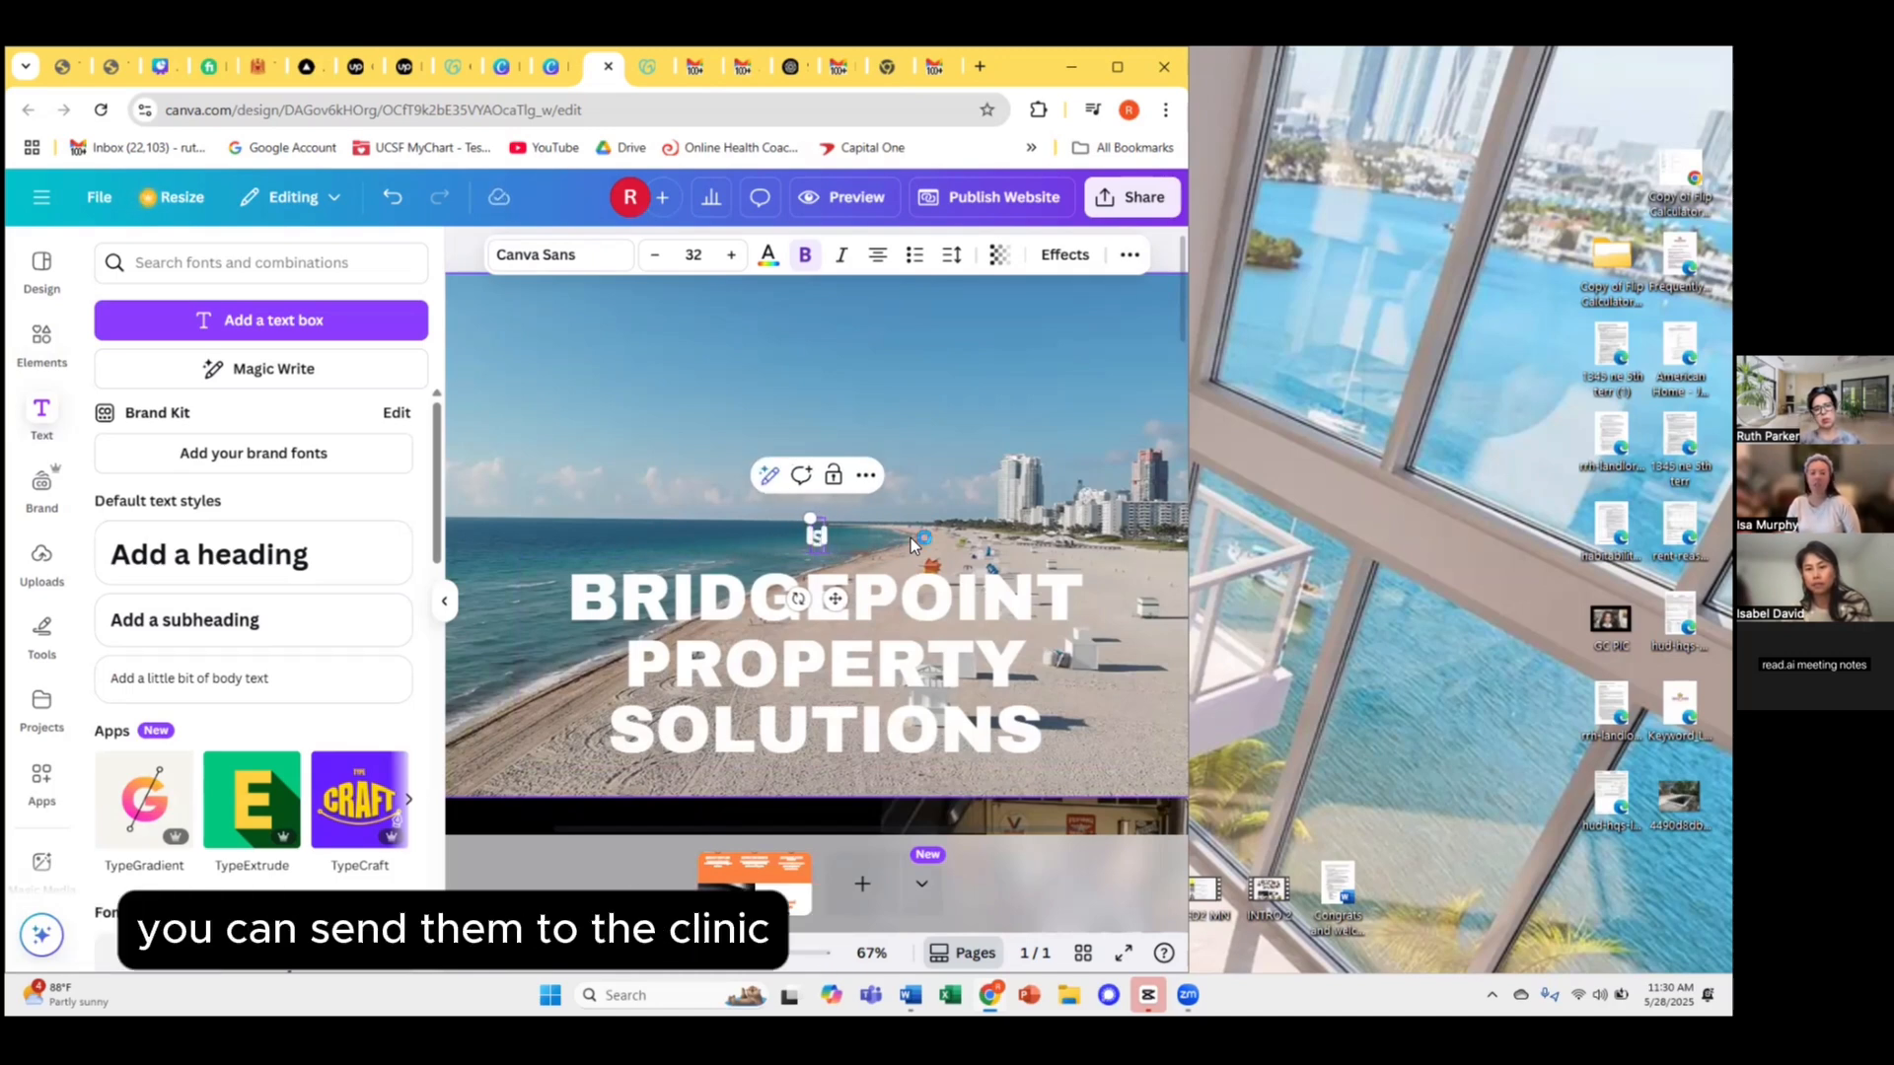
pyautogui.write('top foreclosure now')
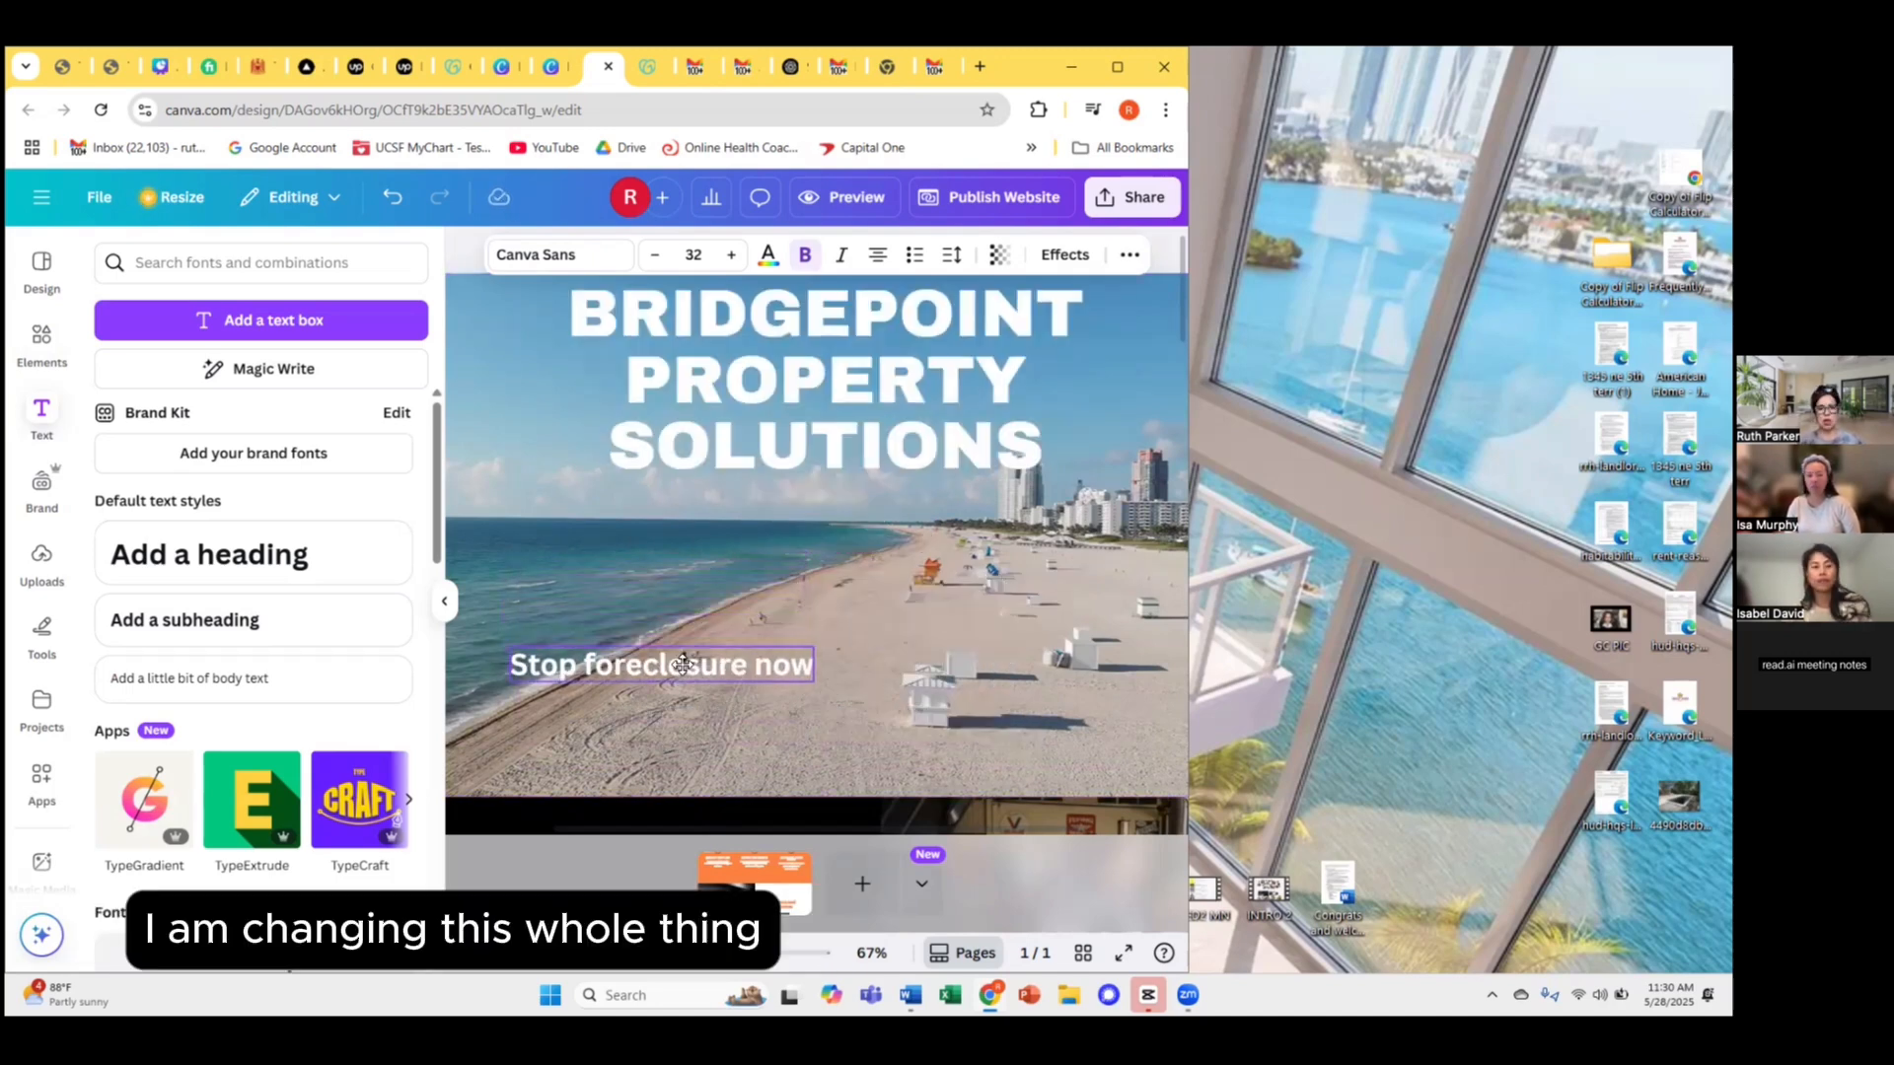
pyautogui.moveTo(677, 668); pyautogui.dragTo(735, 732)
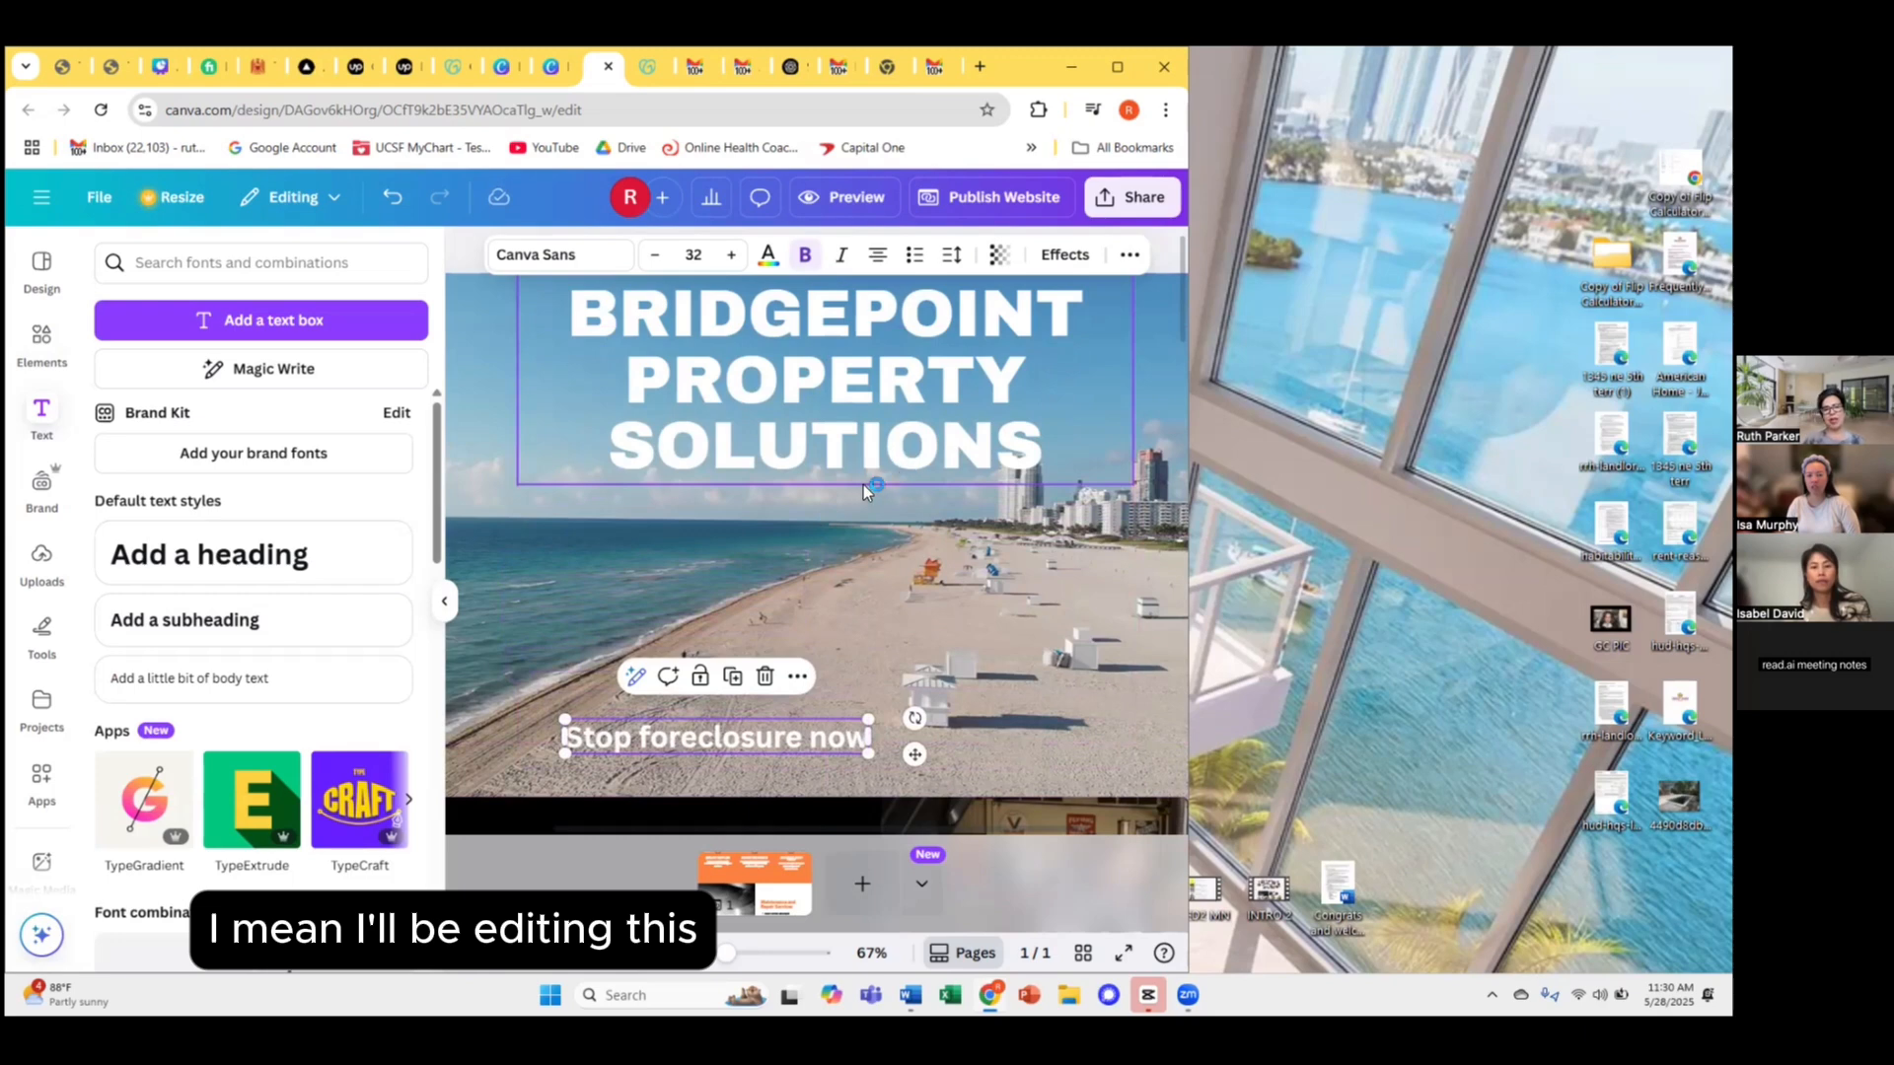
# Drag the BRIDGEPOINT PROPERTY SOLUTIONS title down to the middle of the beach video.
pyautogui.click(862, 606)
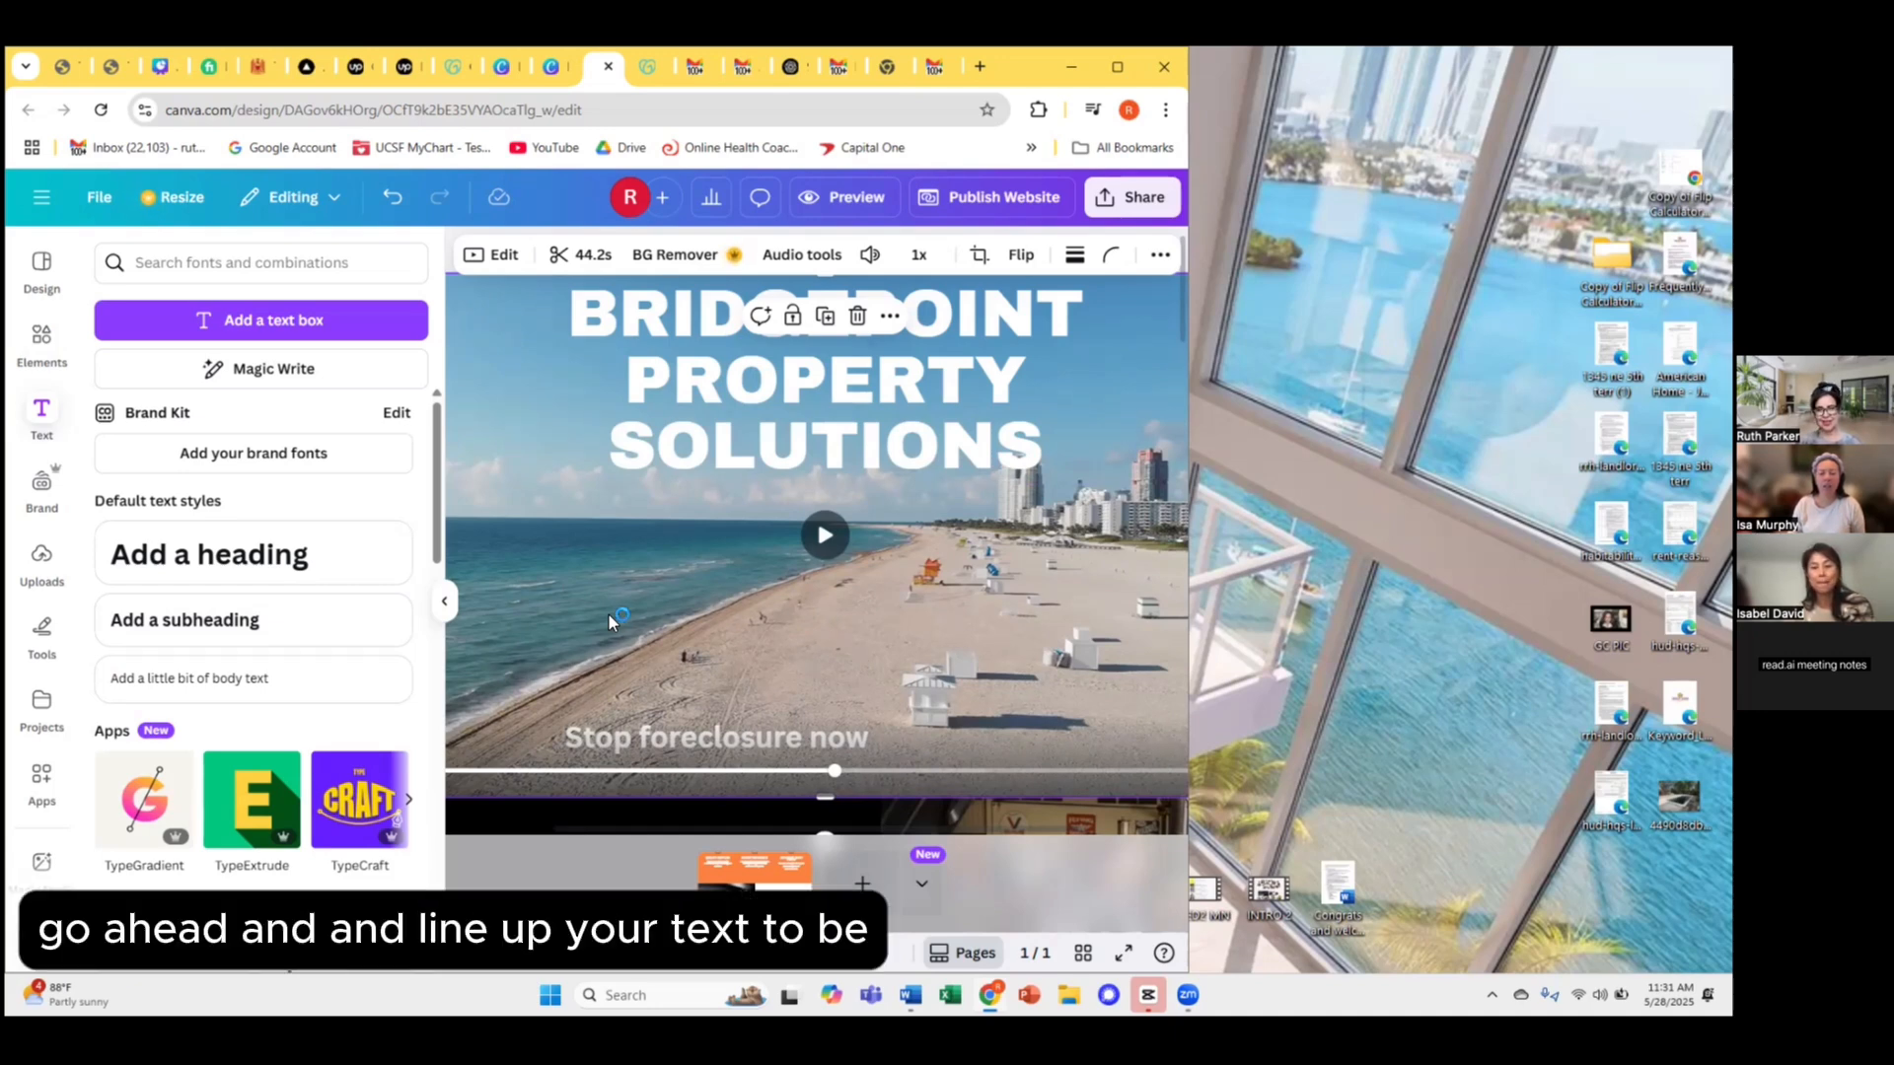
pyautogui.click(565, 482)
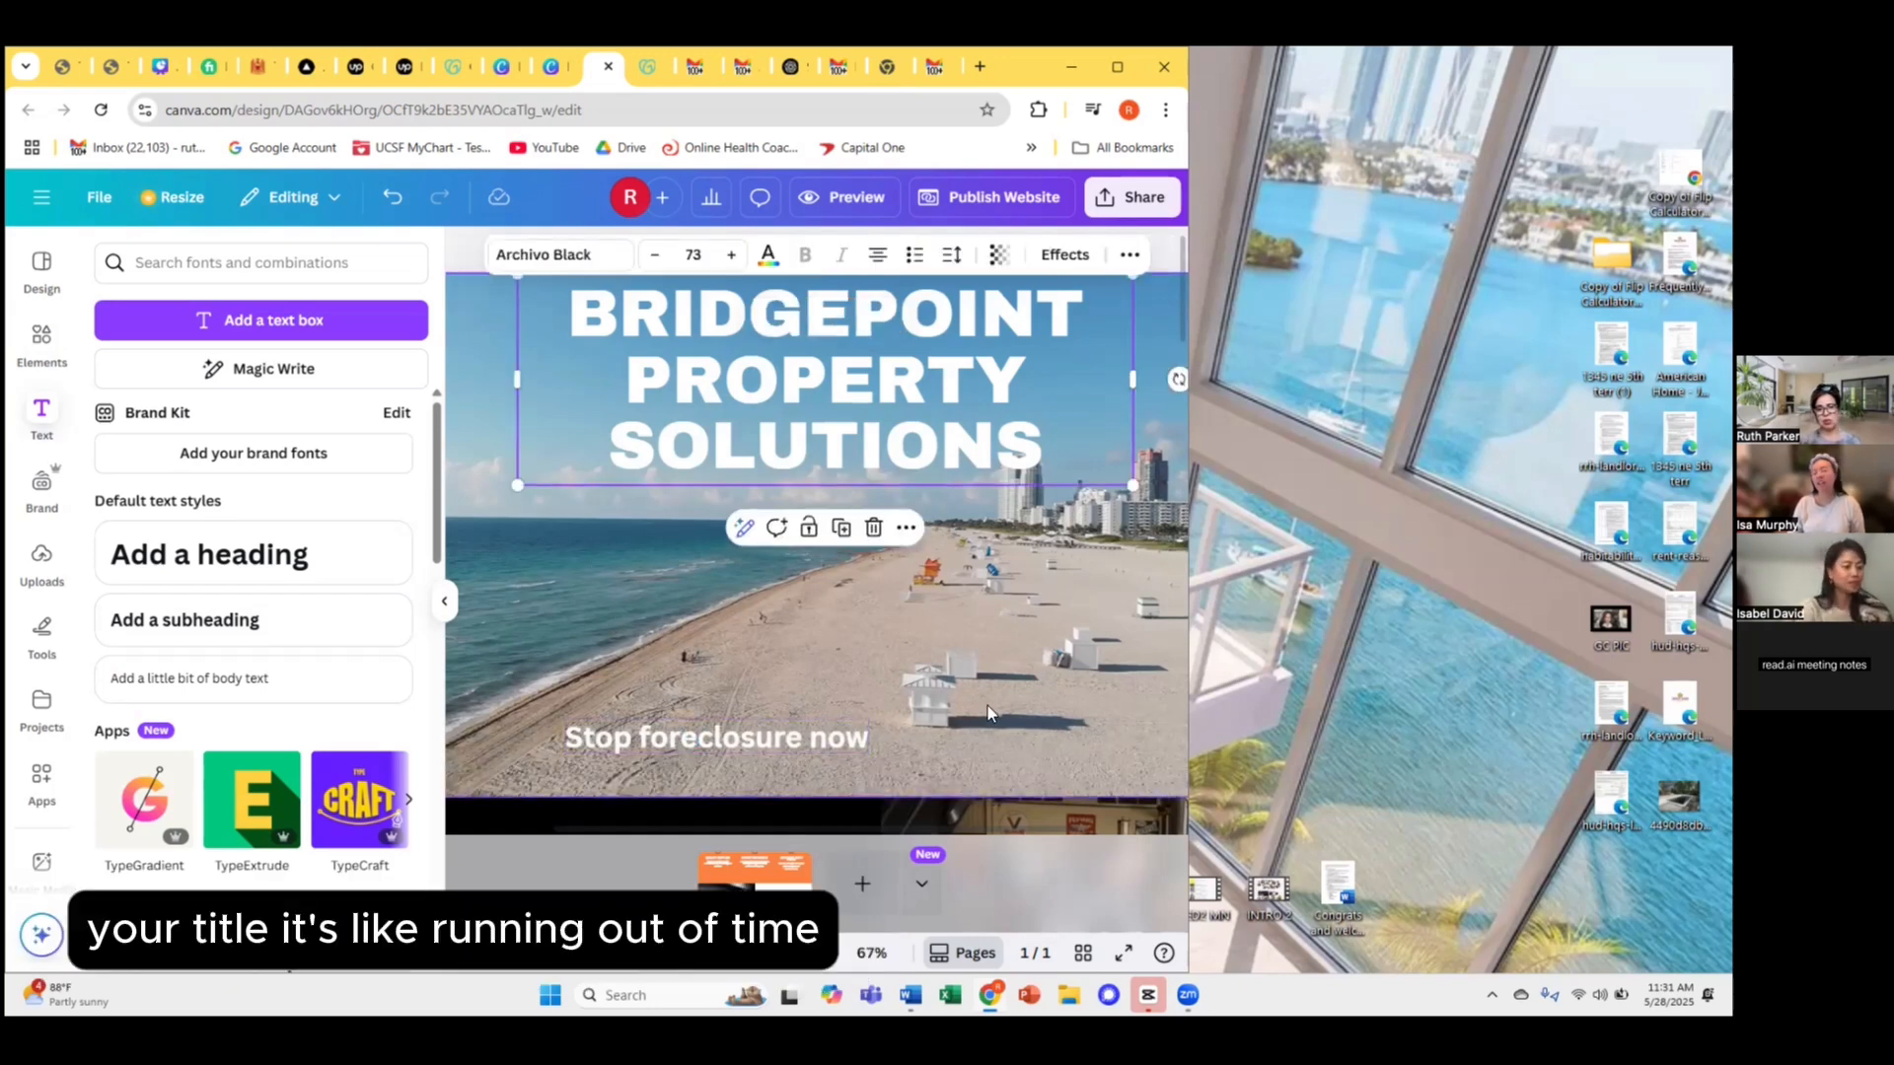
pyautogui.click(1044, 737)
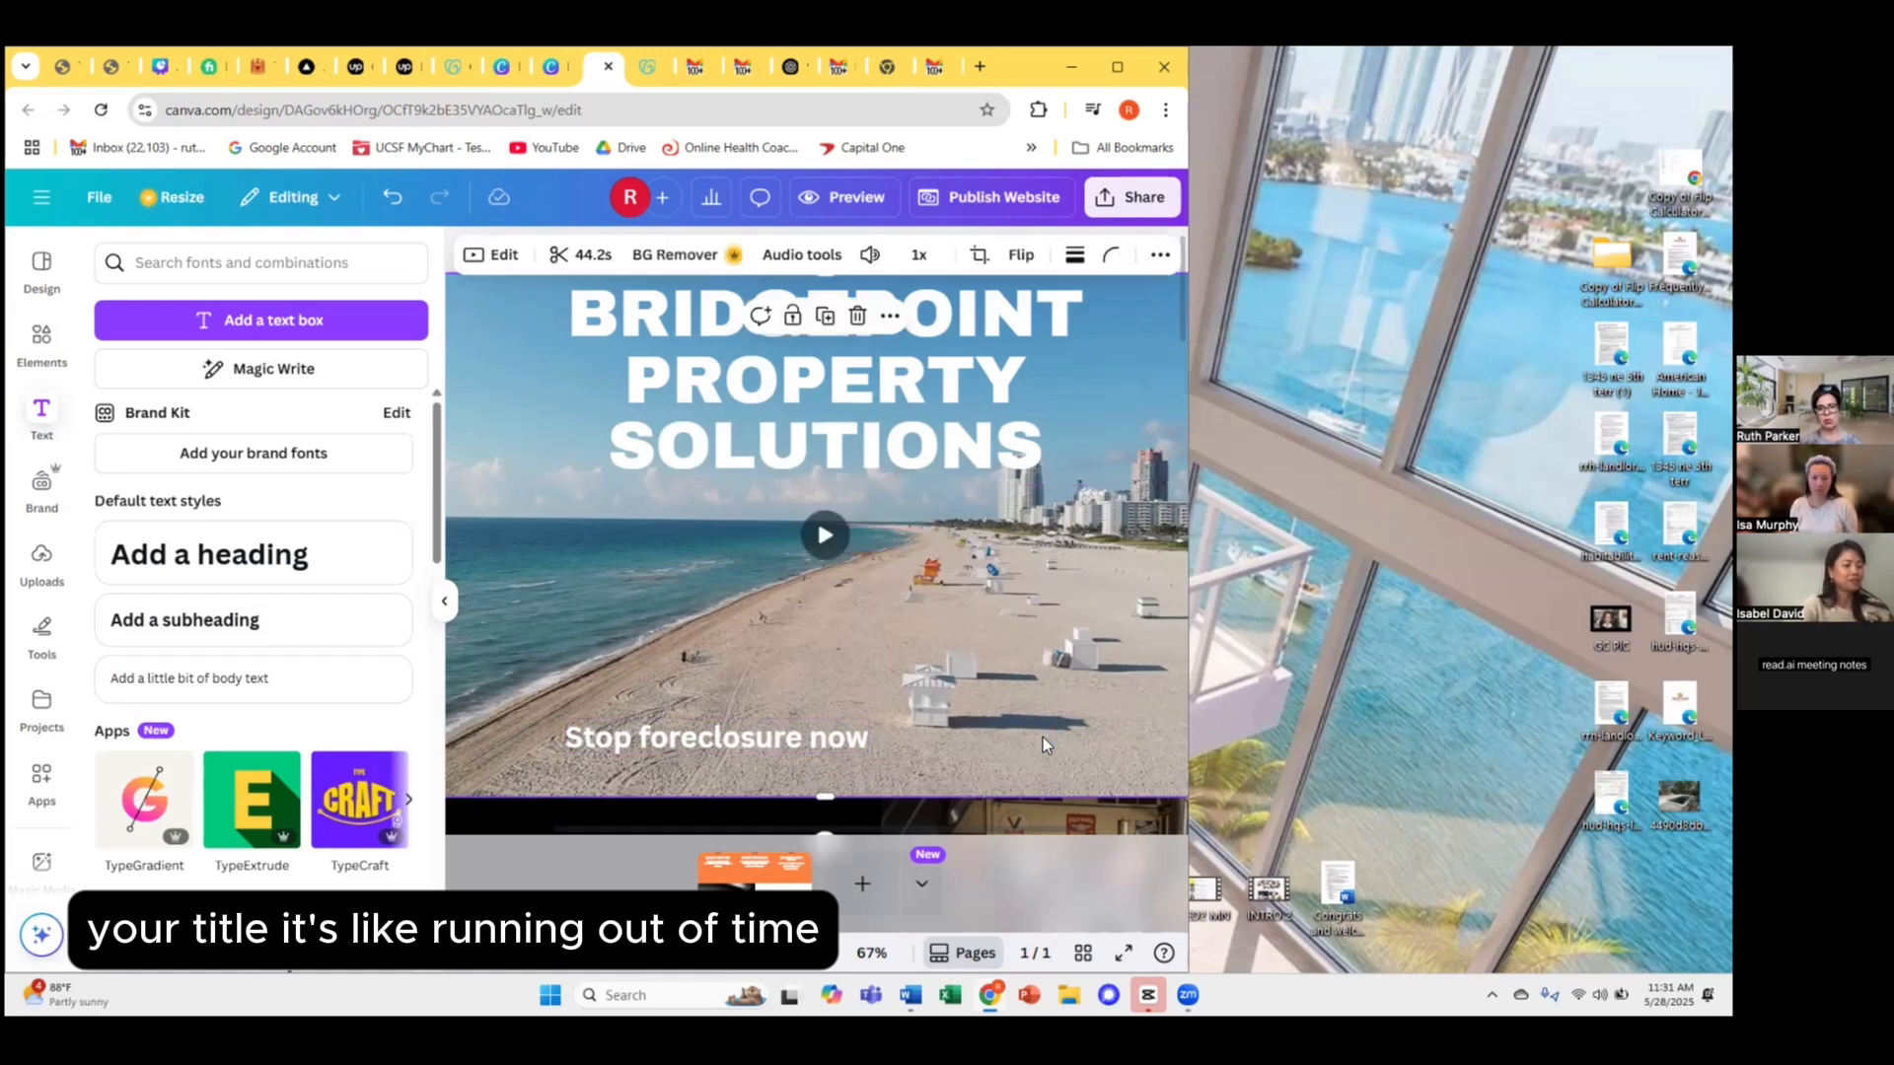
pyautogui.rightClick(1044, 737)
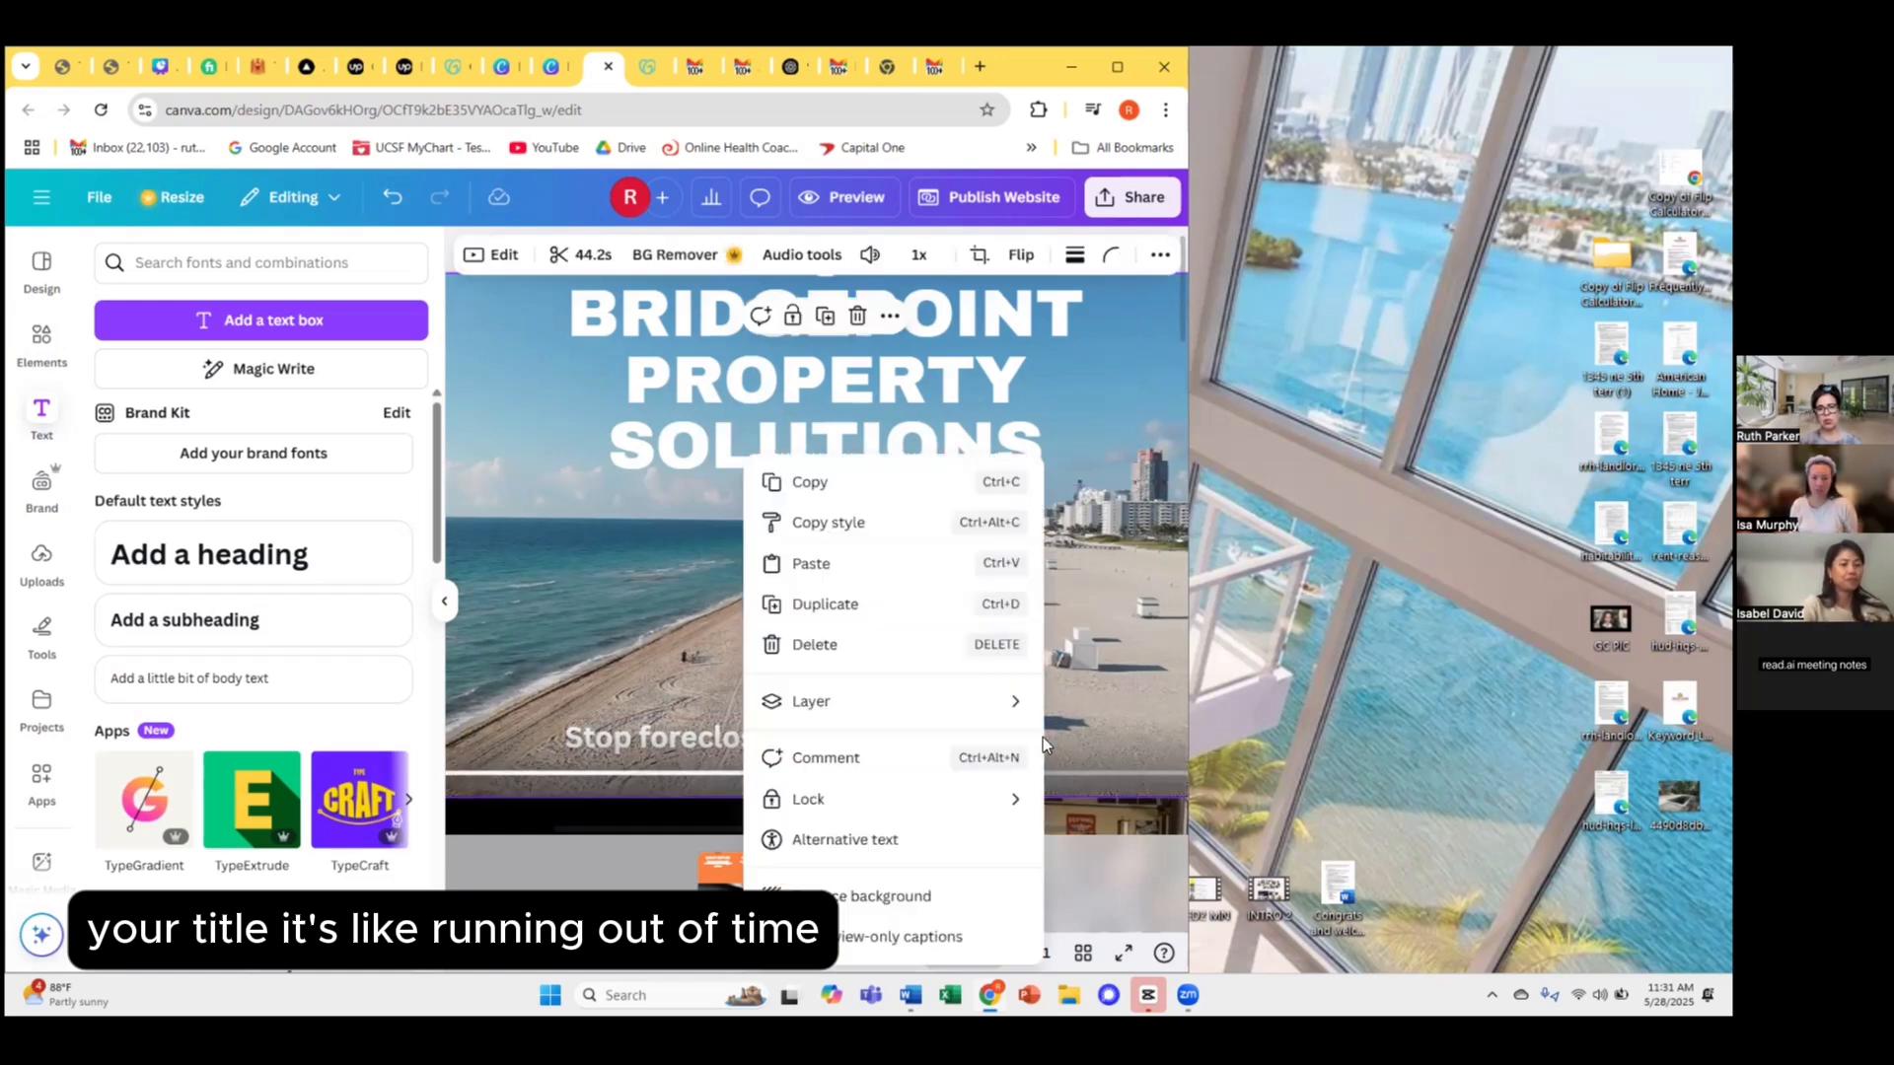
pyautogui.click(1085, 395)
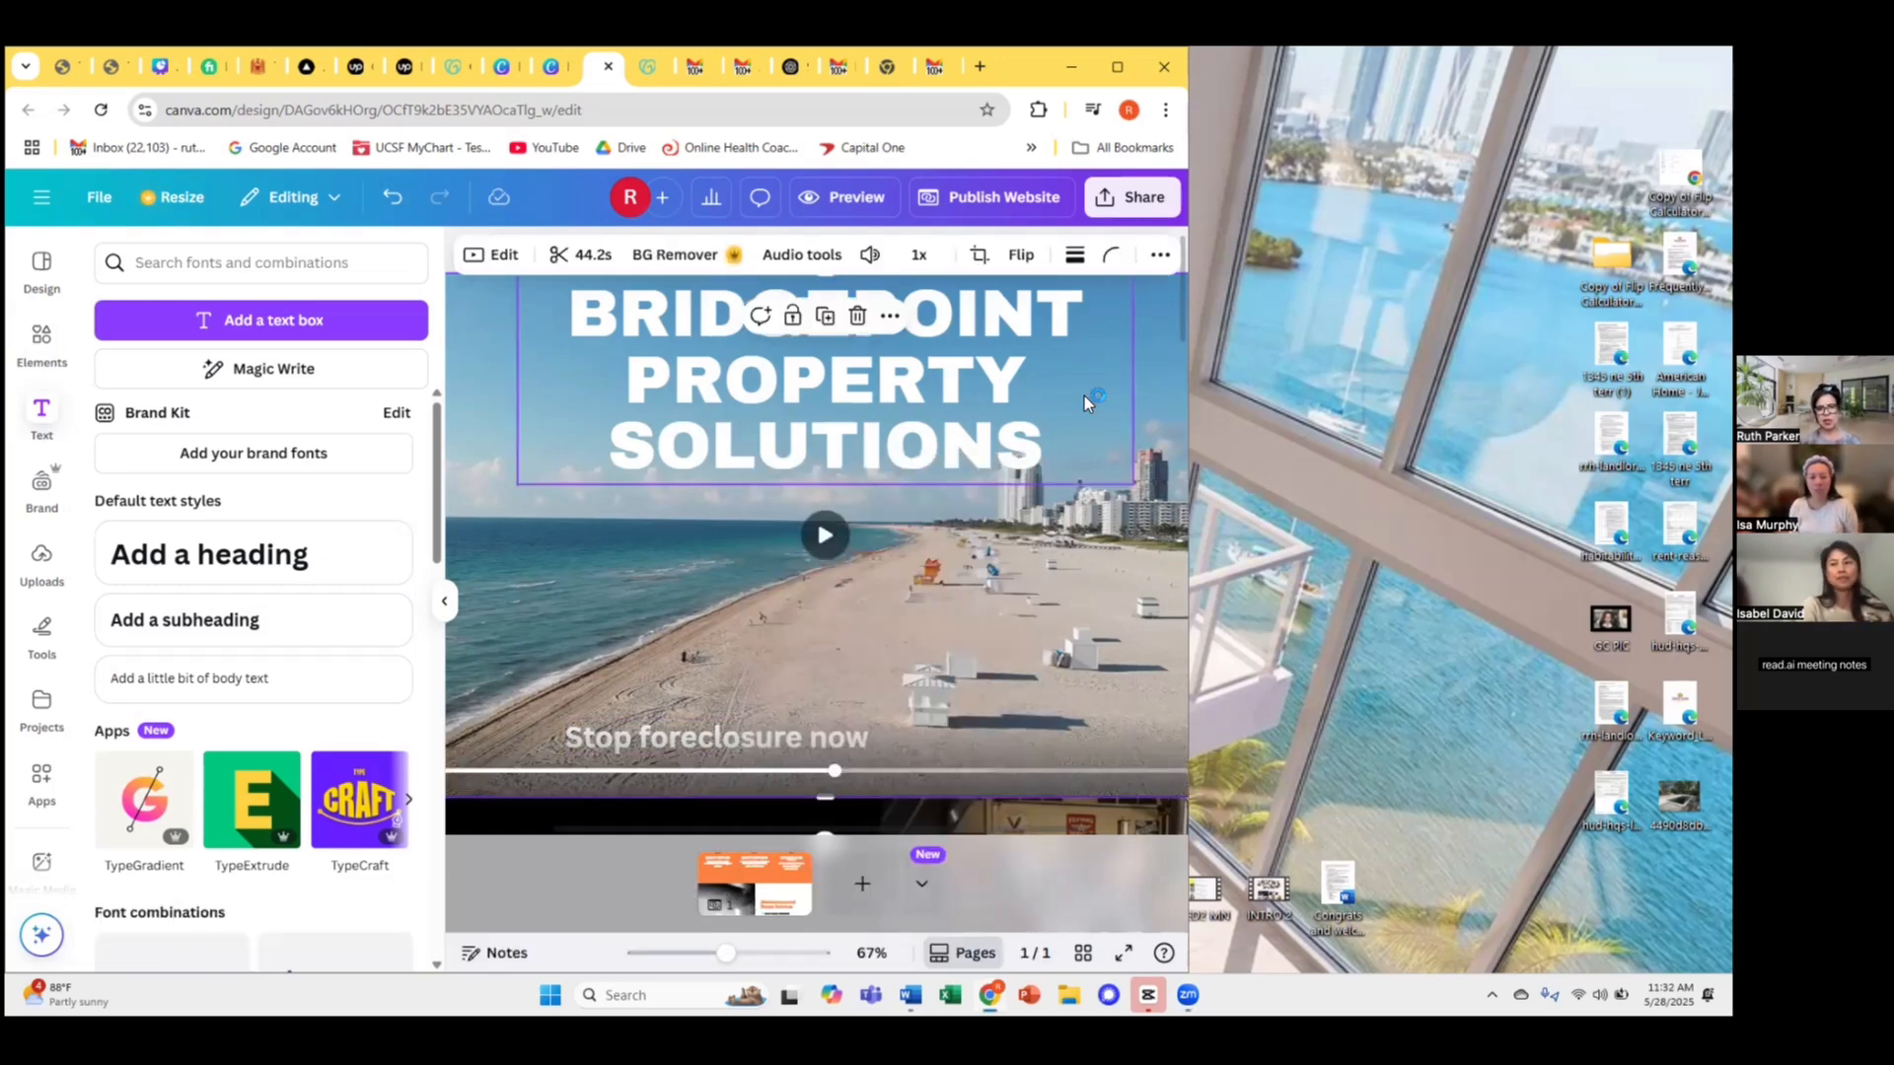
pyautogui.moveTo(1056, 405); pyautogui.dragTo(1053, 602)
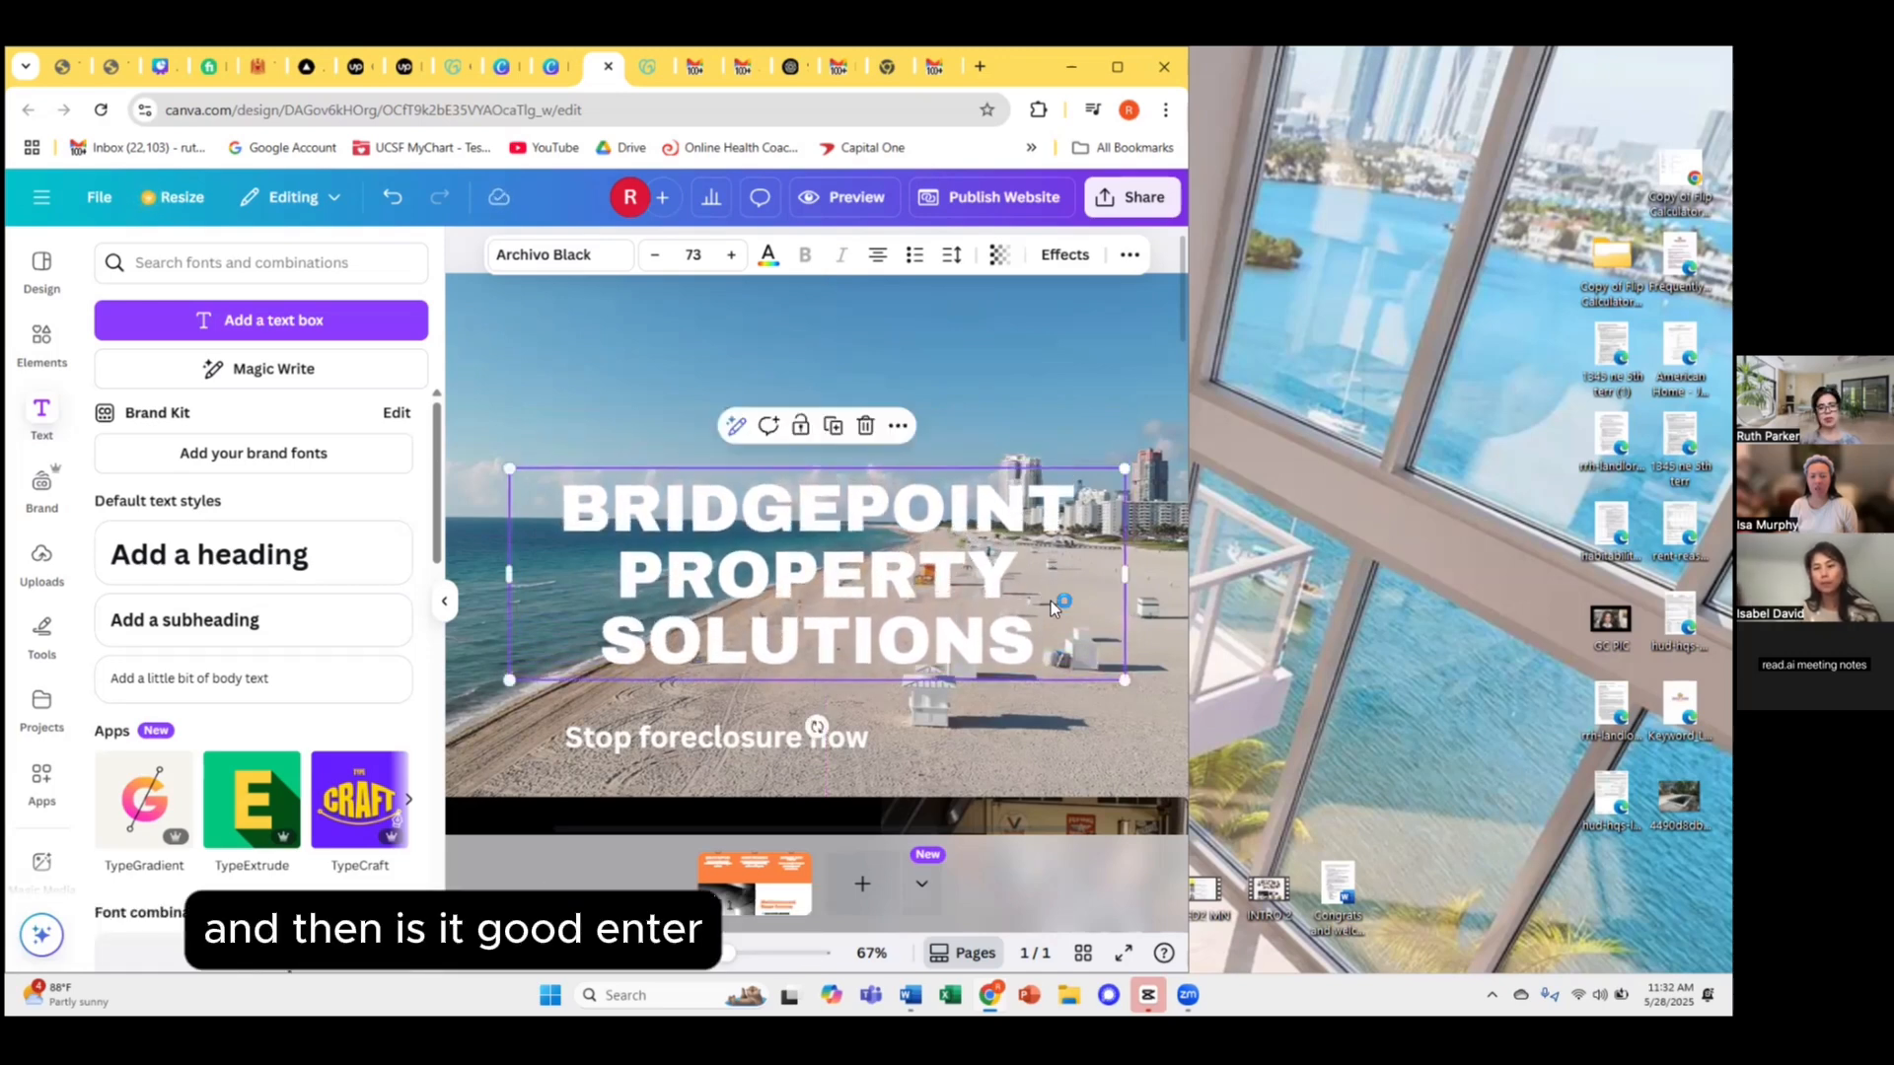
# Centre the 'Stop foreclosure now' tagline under the title and nudge the title slightly up-left.
pyautogui.moveTo(864, 735); pyautogui.dragTo(945, 726)
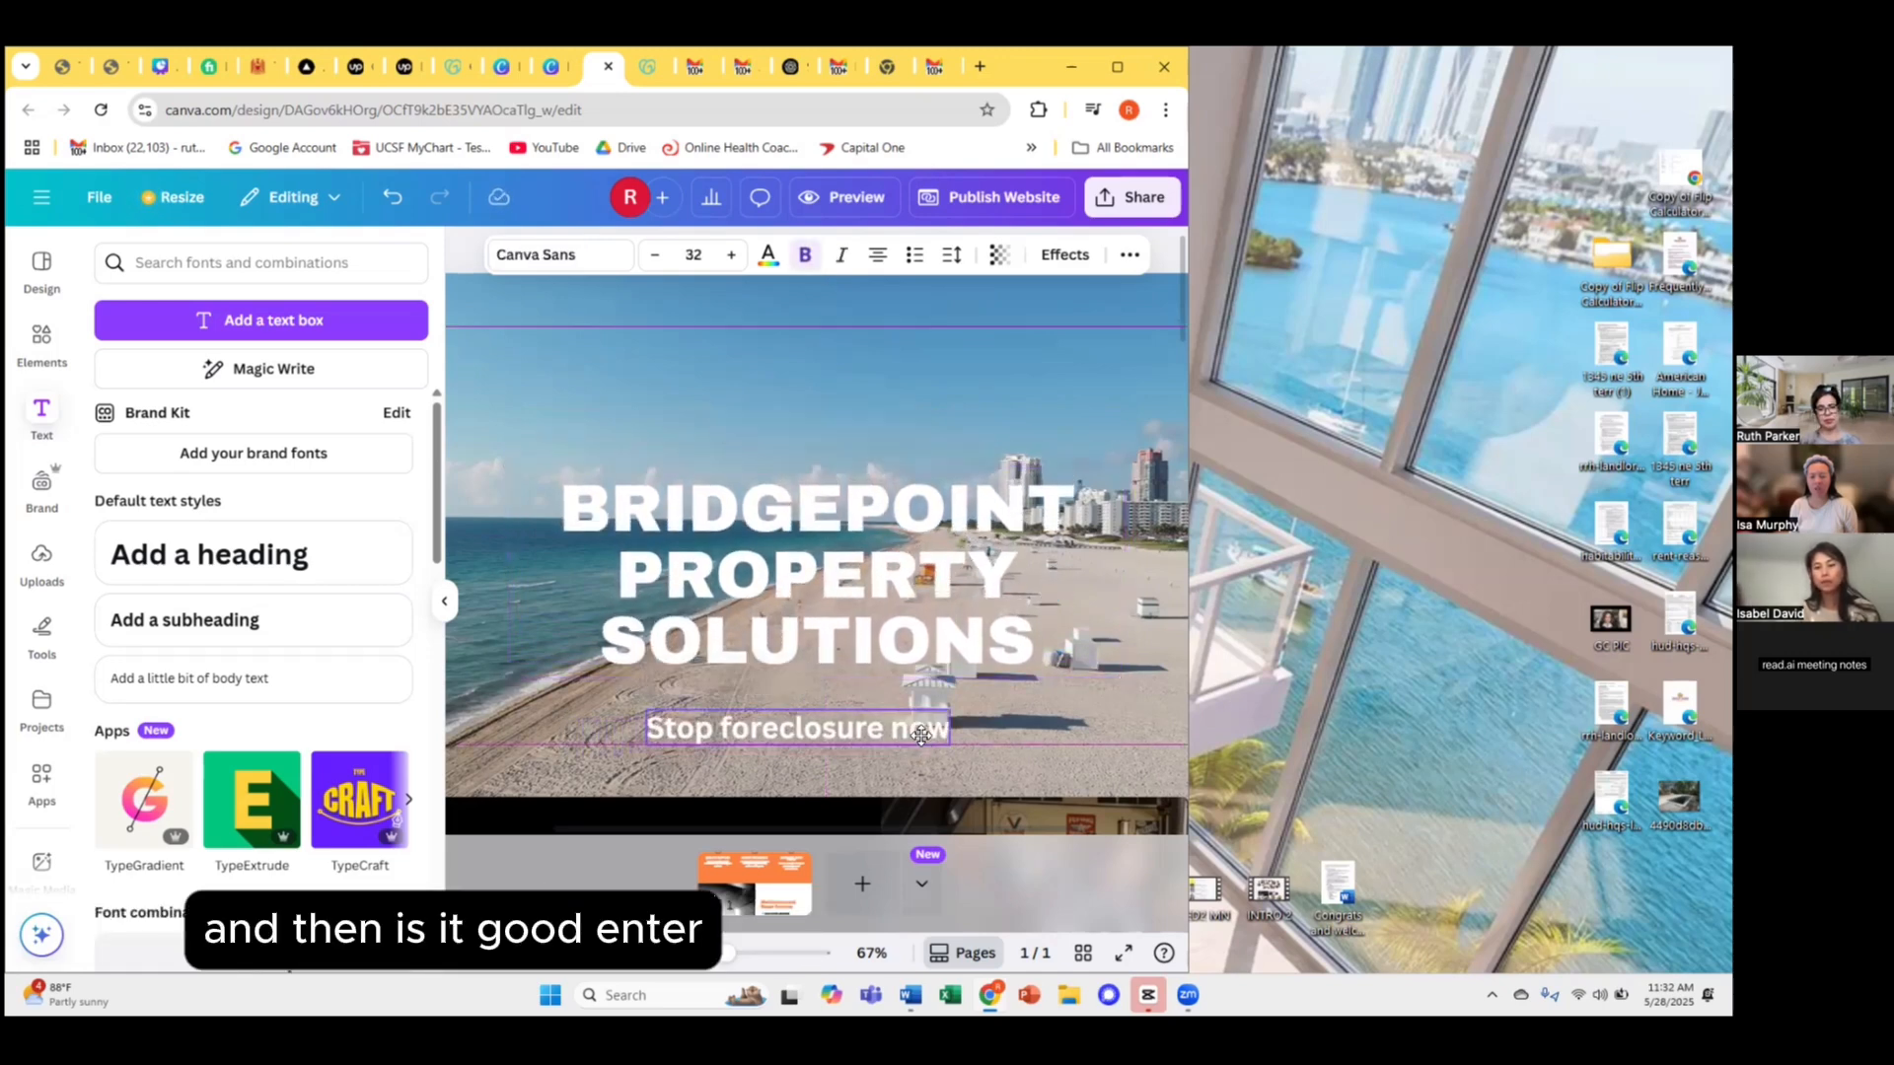
pyautogui.click(927, 589)
pyautogui.moveTo(927, 589); pyautogui.dragTo(907, 584)
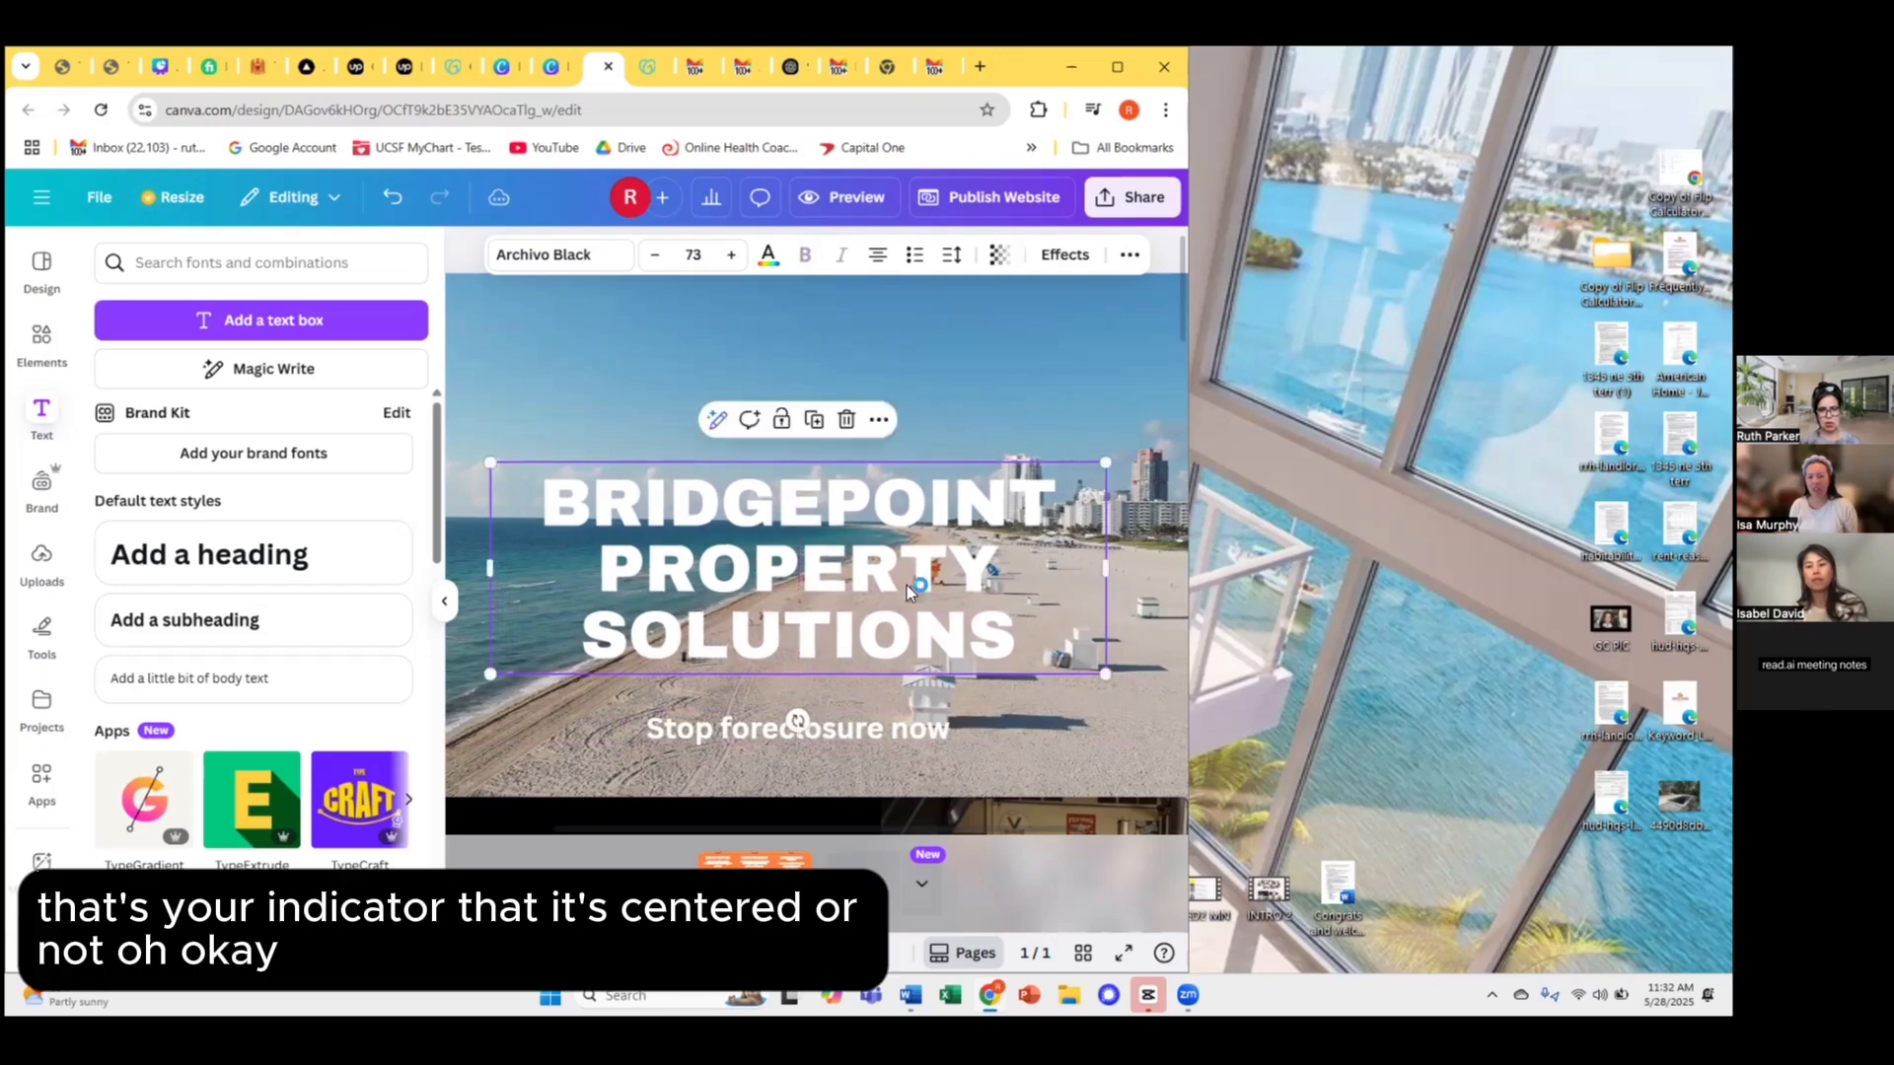
pyautogui.click(999, 728)
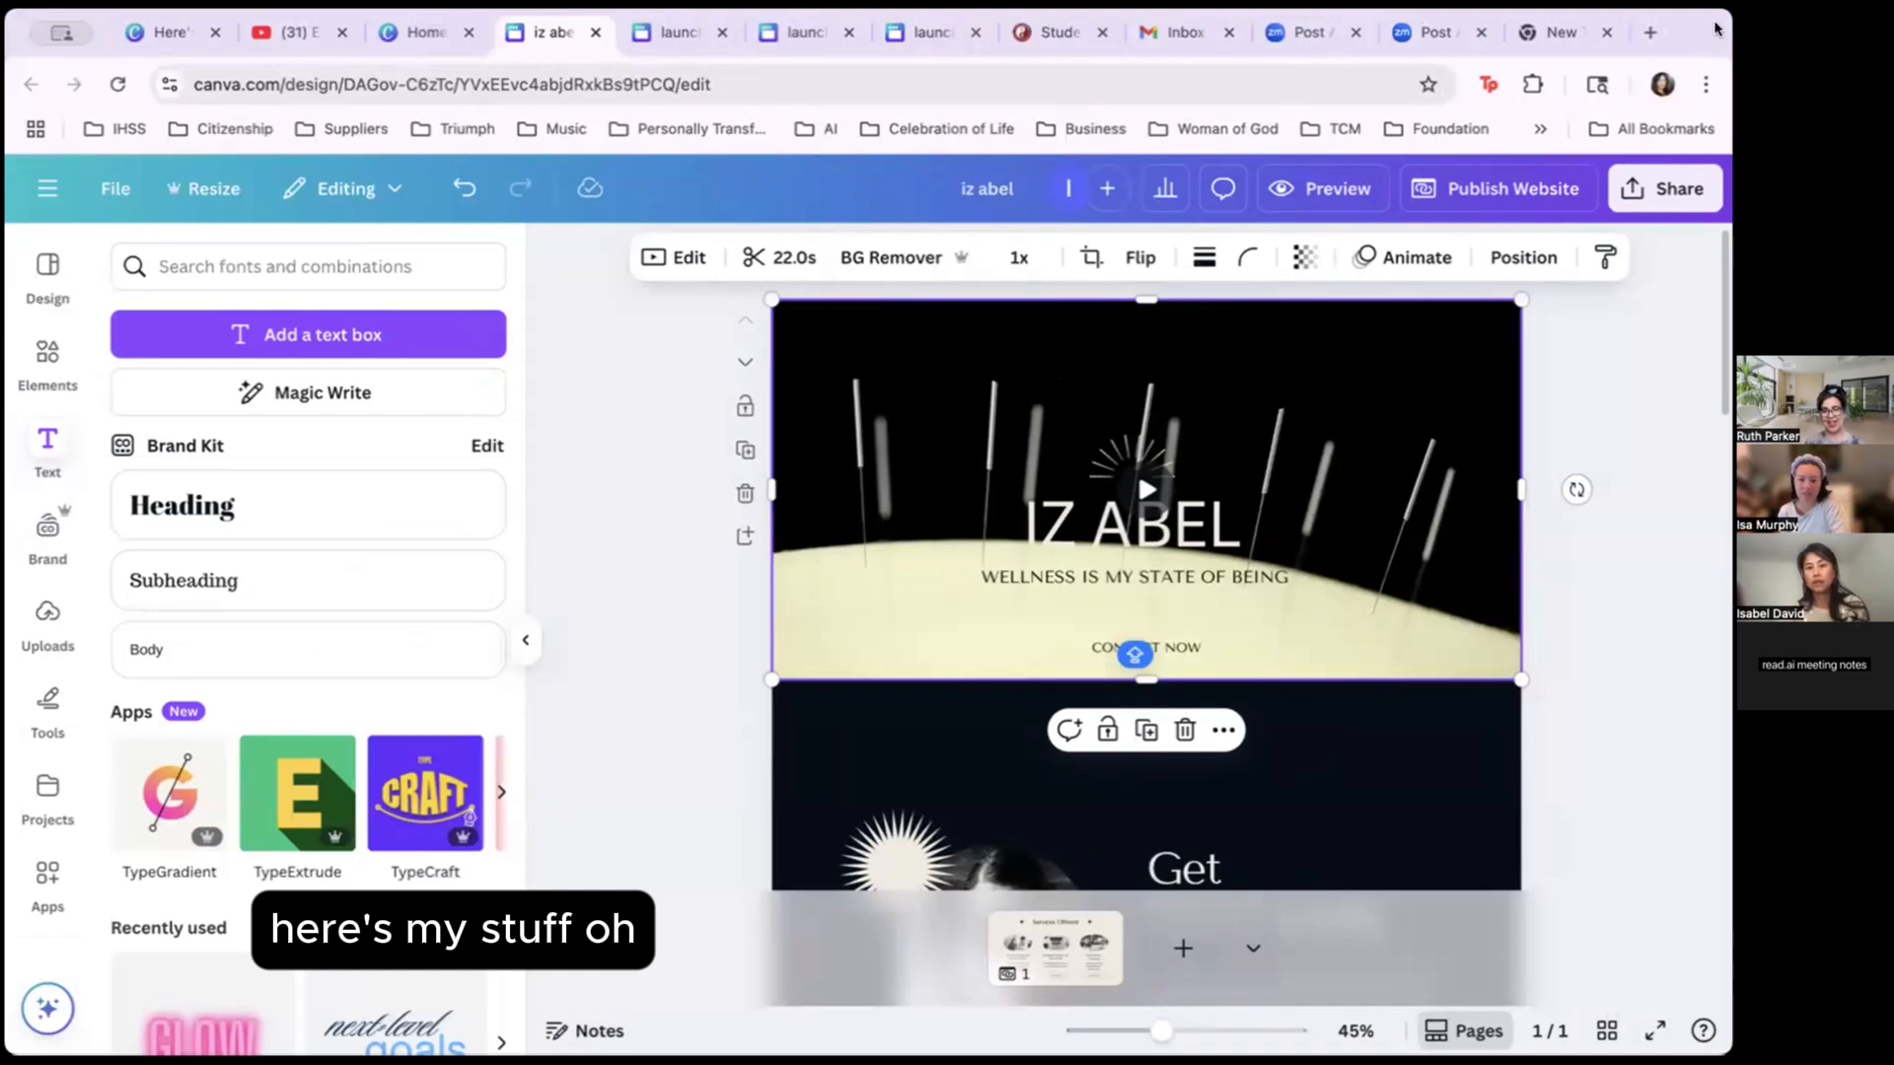
pyautogui.click(1145, 490)
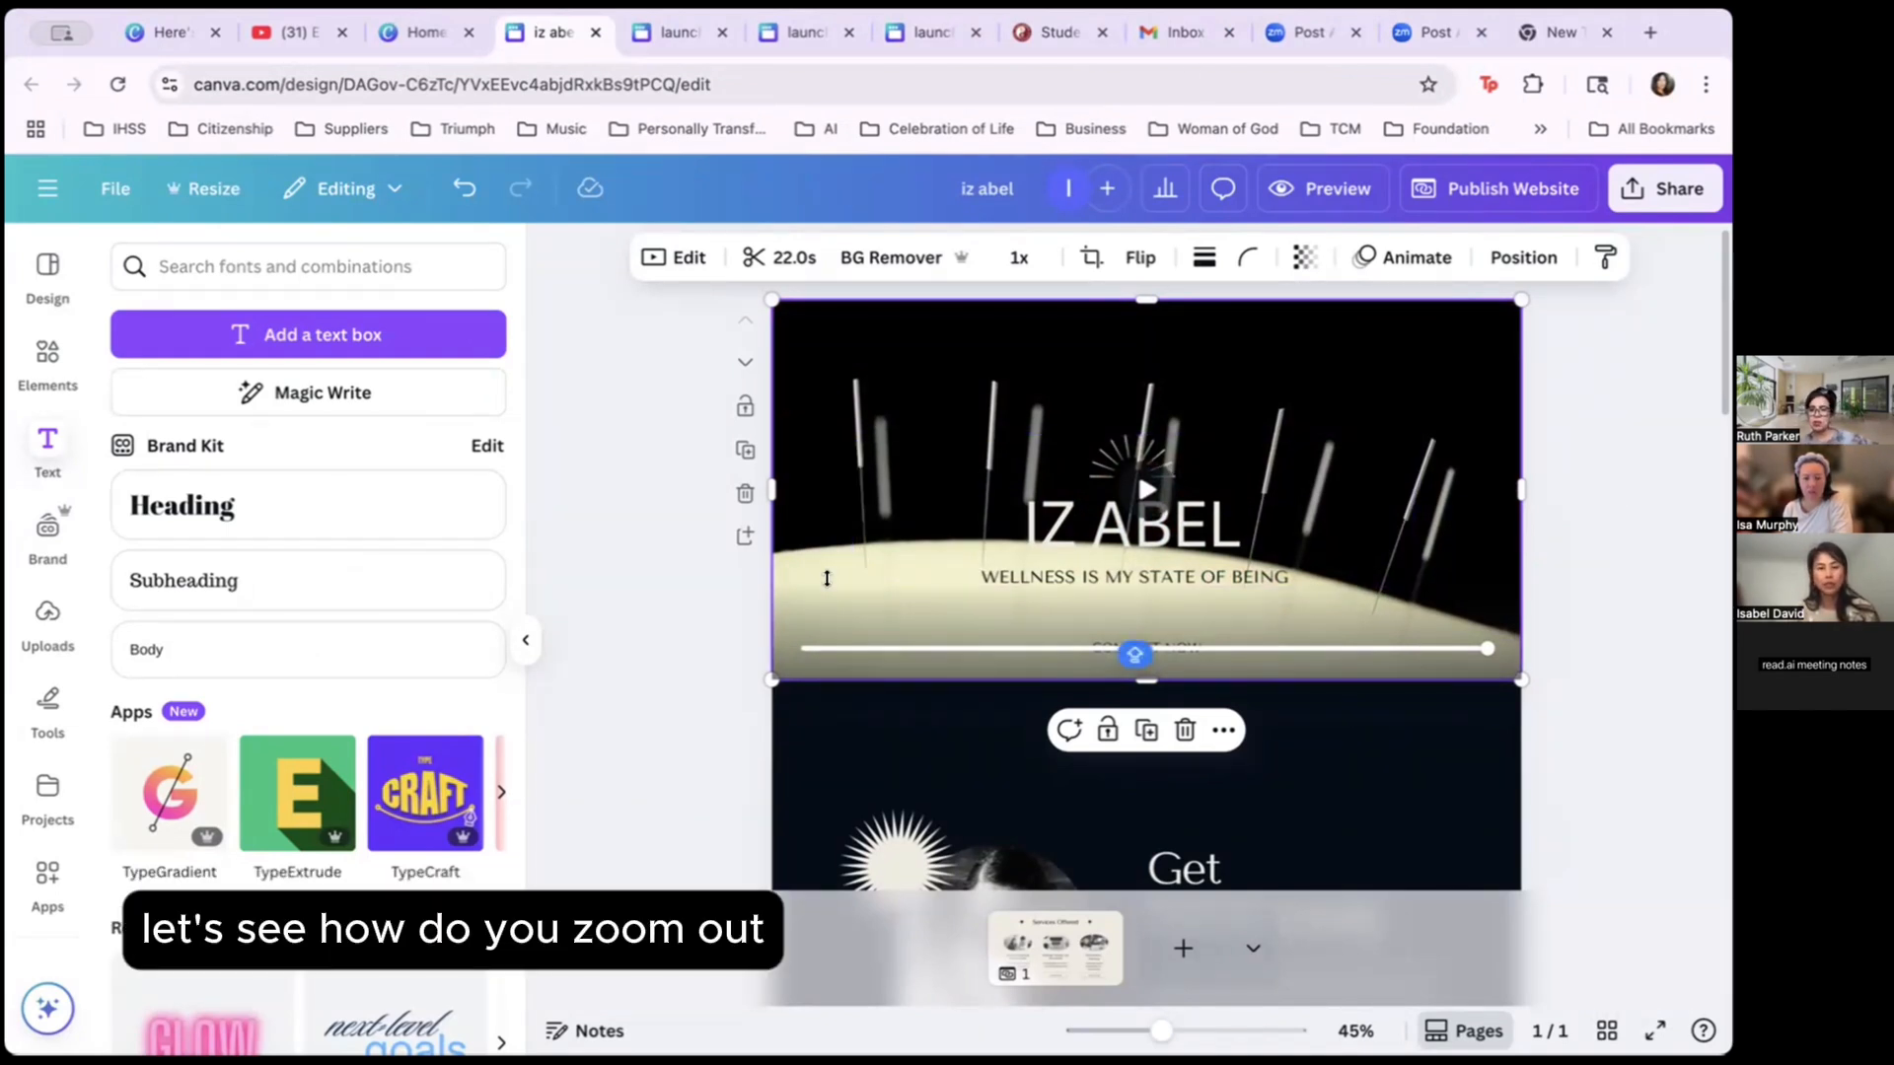
pyautogui.click(695, 253)
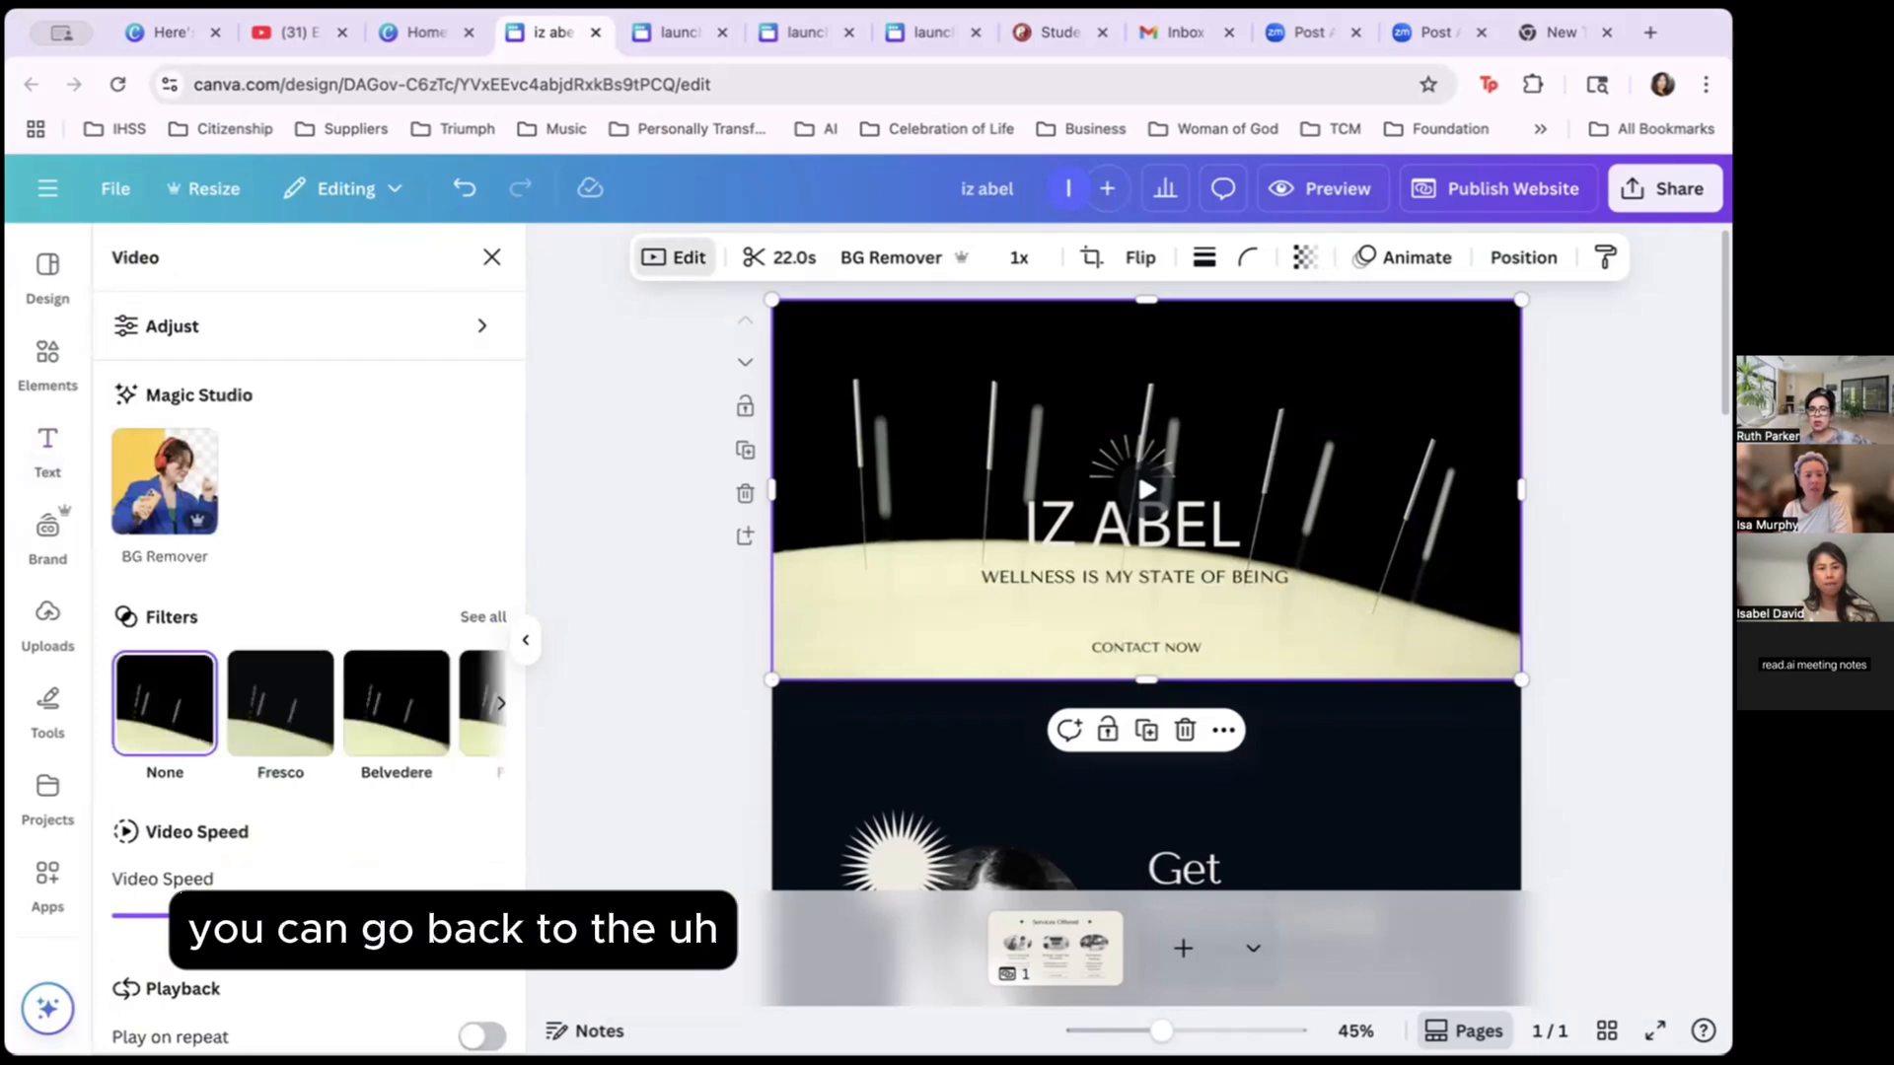
pyautogui.click(48, 363)
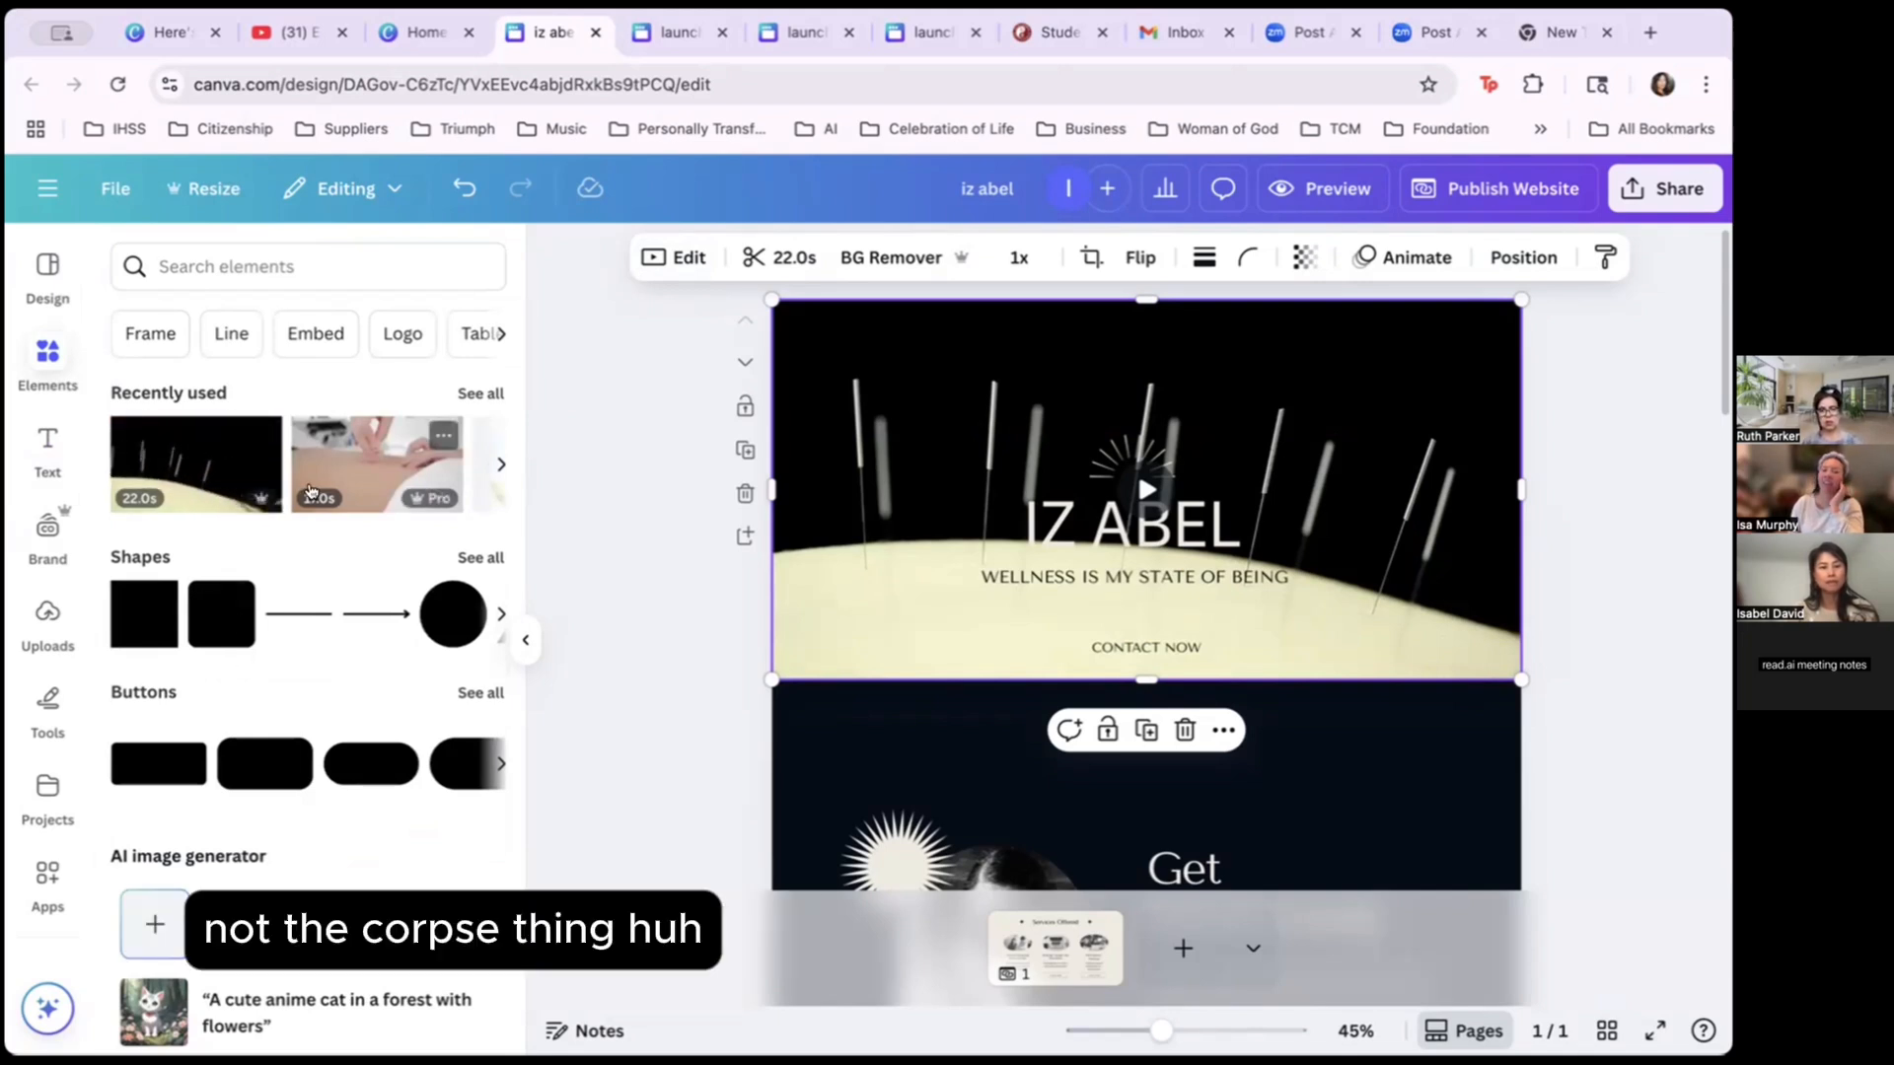
# Rerun the recent ACUPUNCTURE element search, filter to Videos, and scroll through the clips.
pyautogui.click(286, 265)
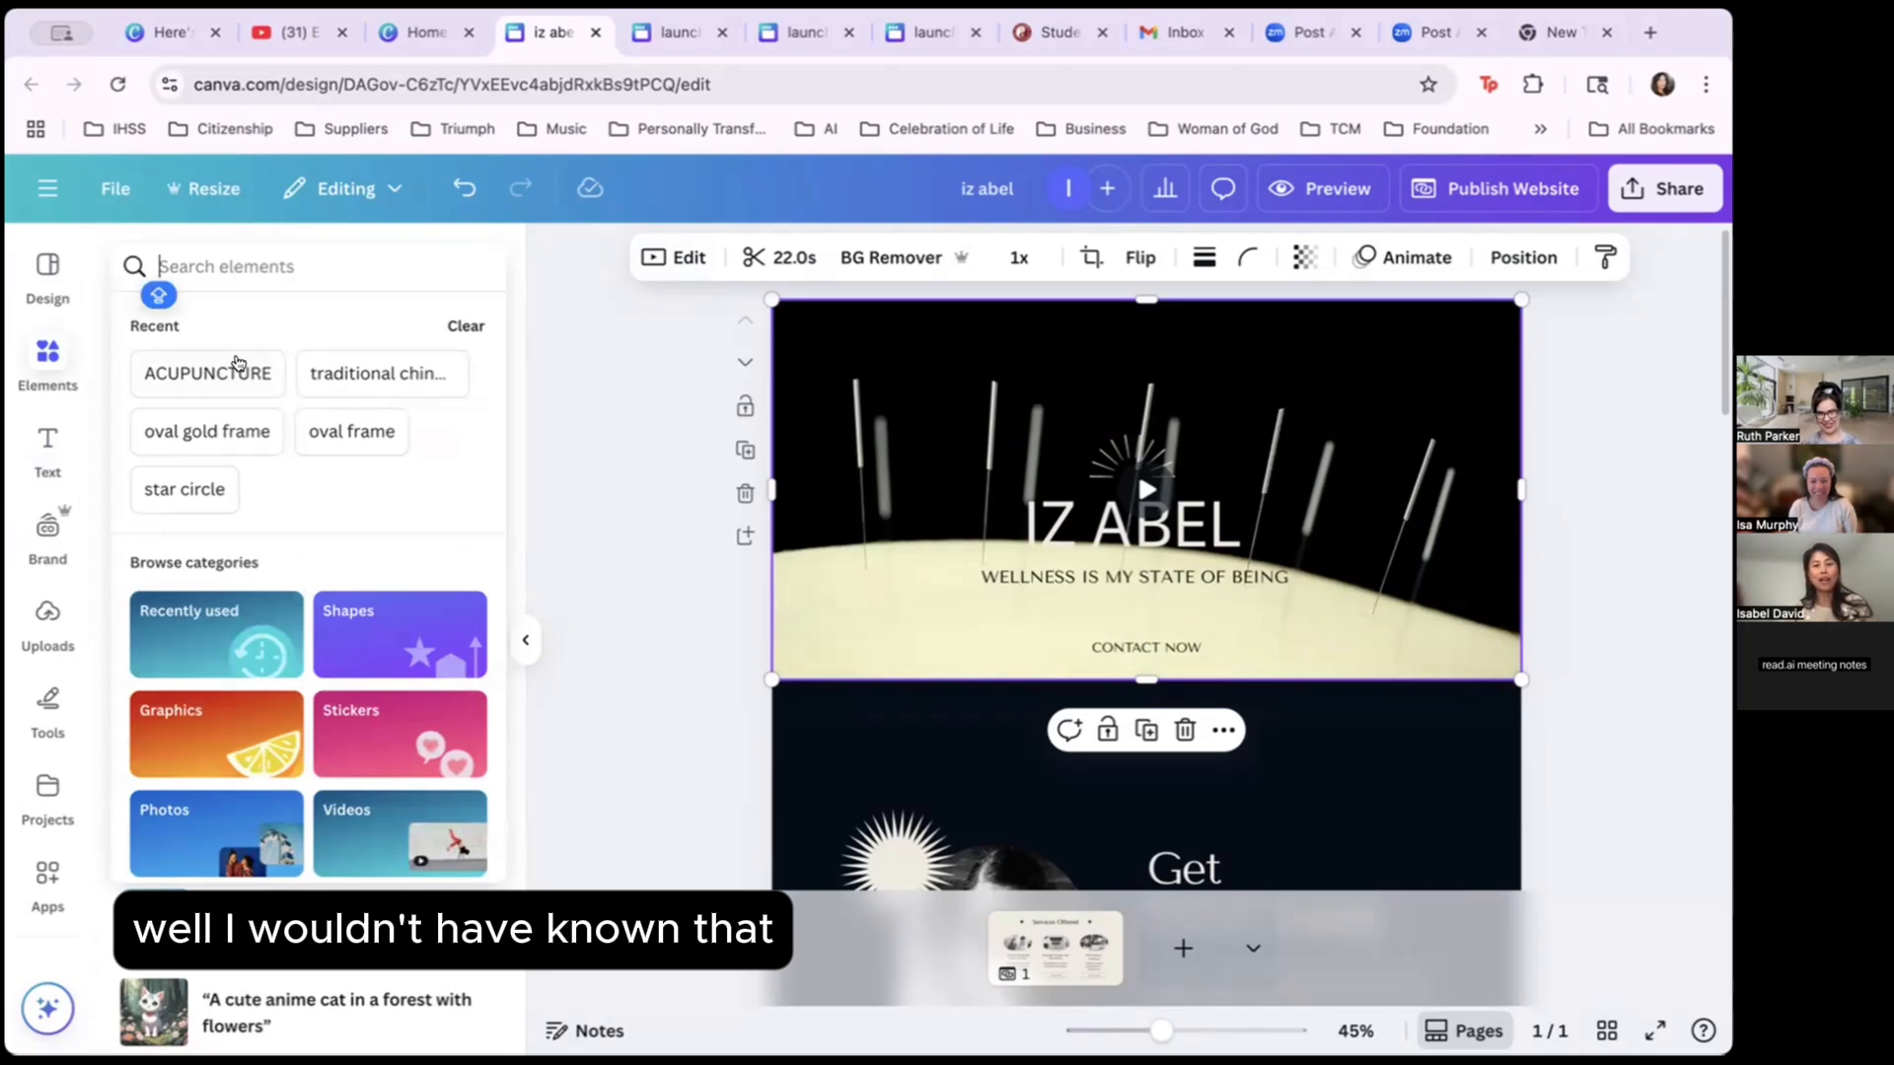
pyautogui.click(235, 370)
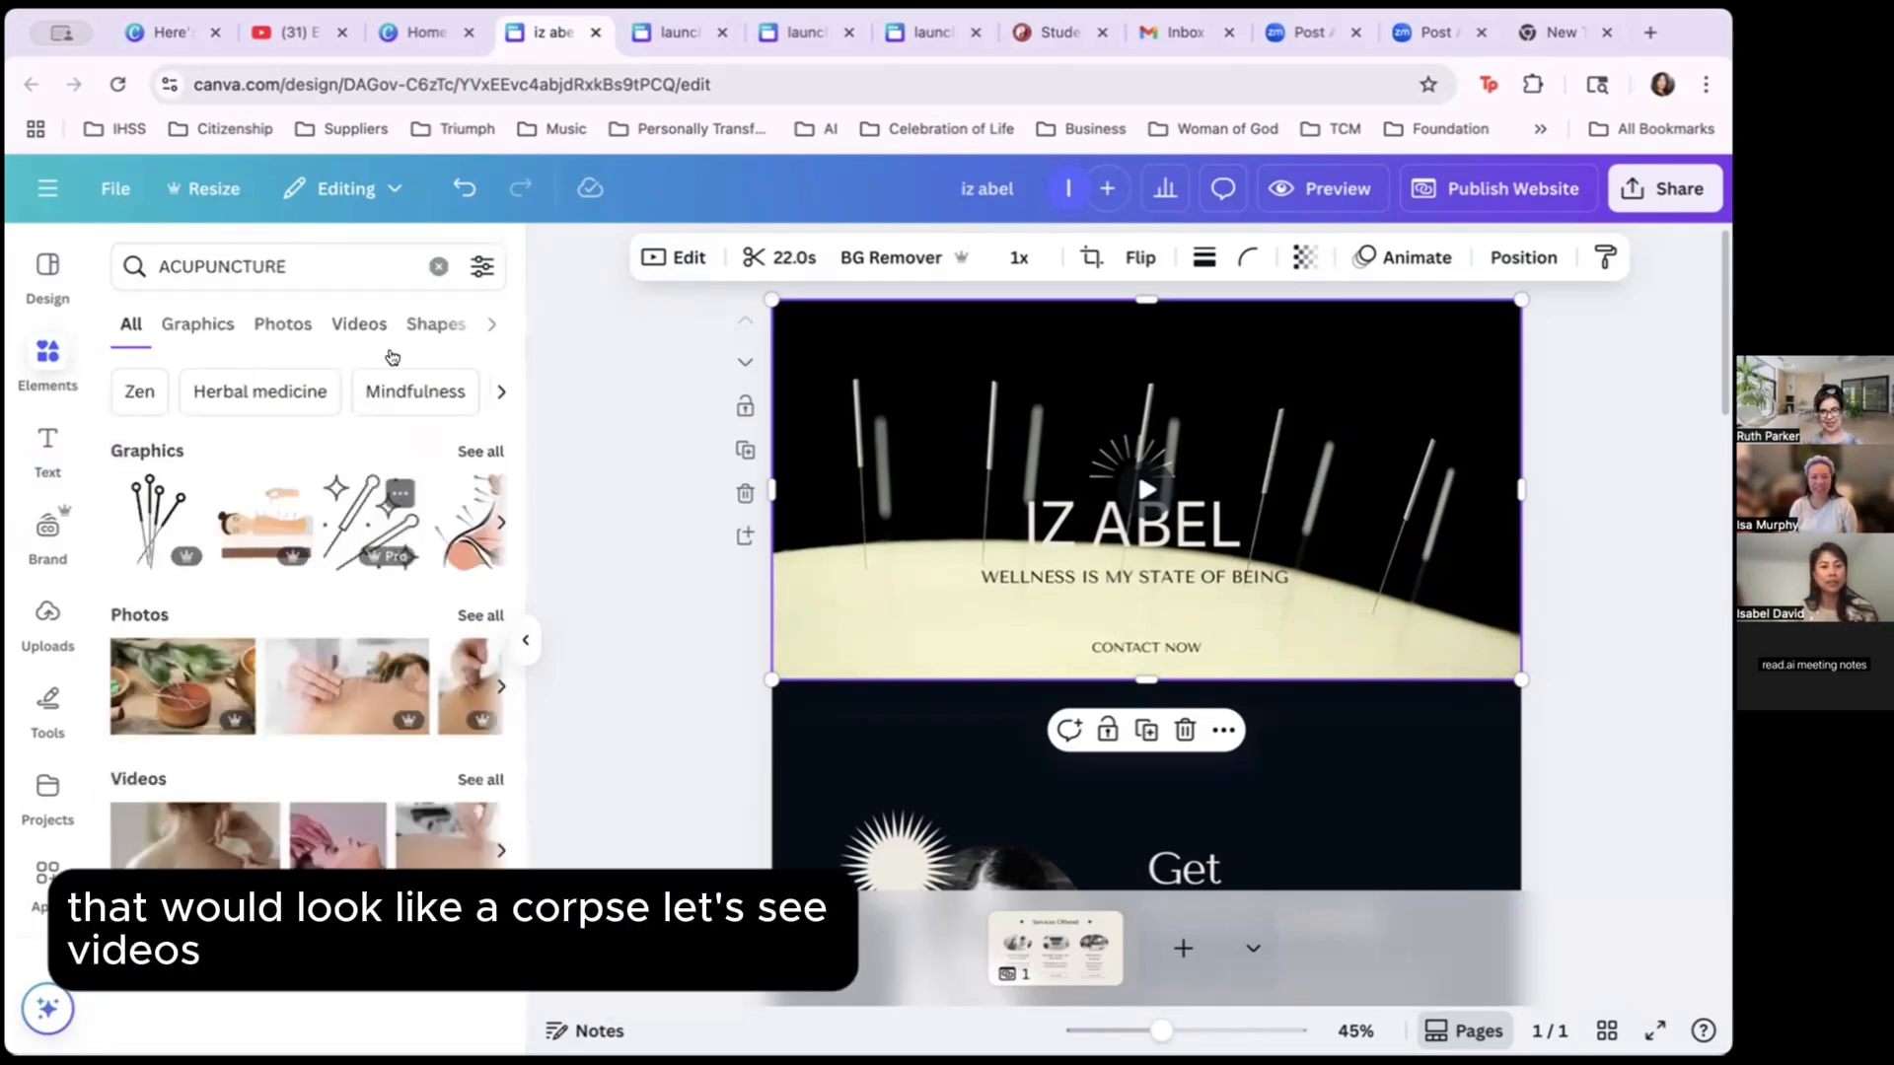
pyautogui.click(360, 324)
pyautogui.scroll(-5, 320, 717)
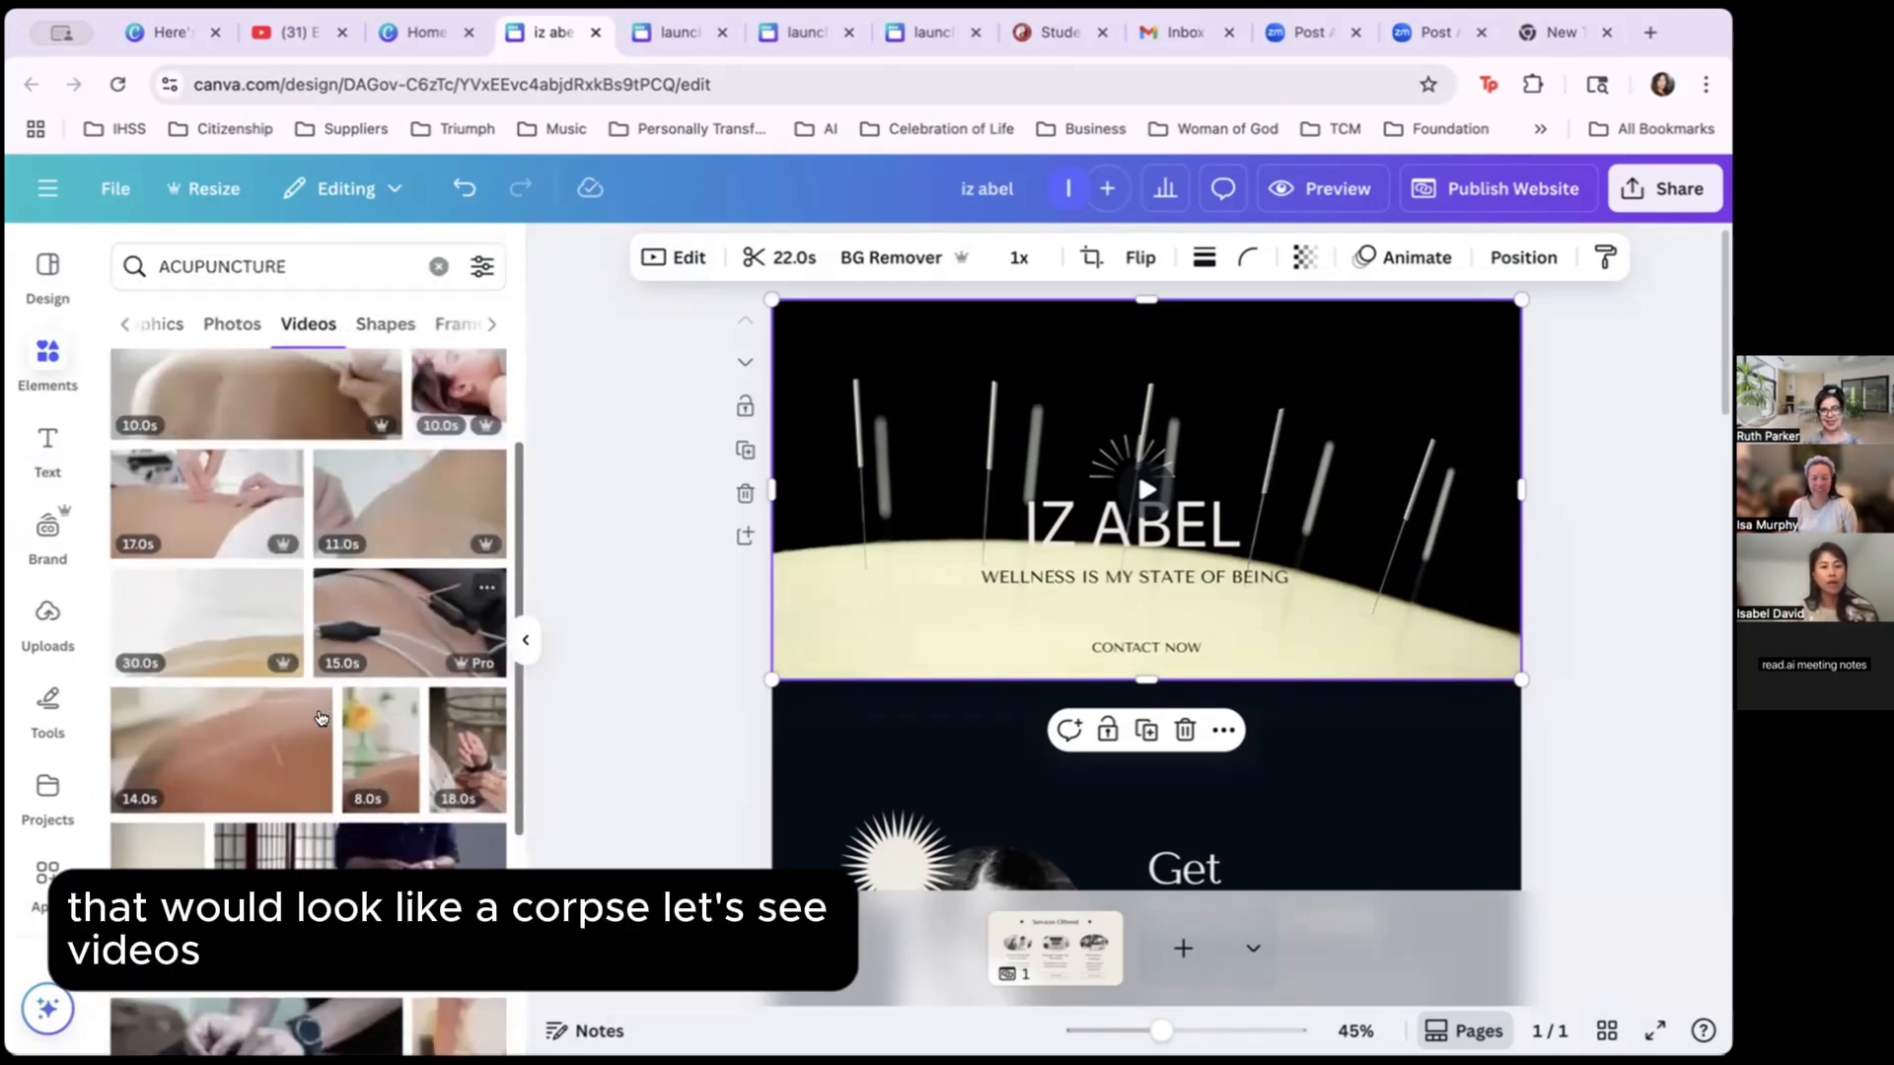
pyautogui.scroll(-6, 321, 717)
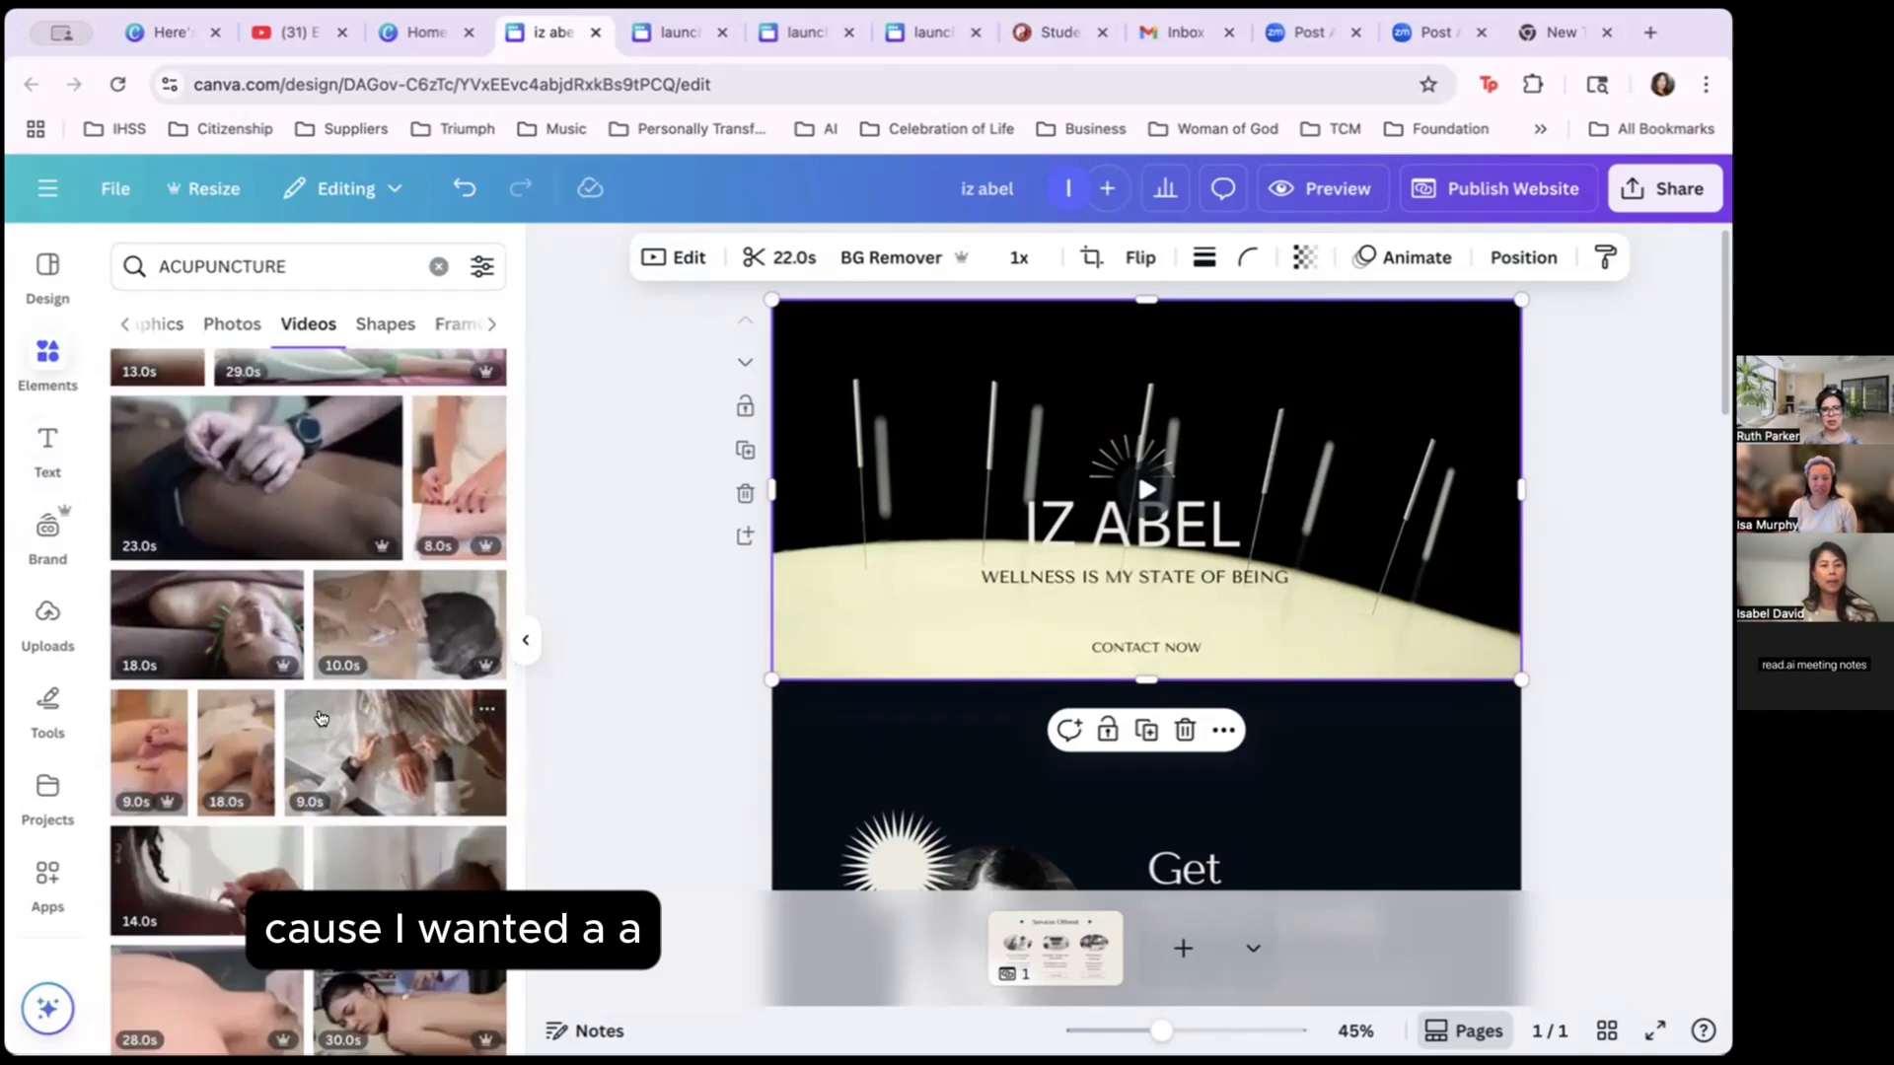
pyautogui.scroll(-1, 320, 718)
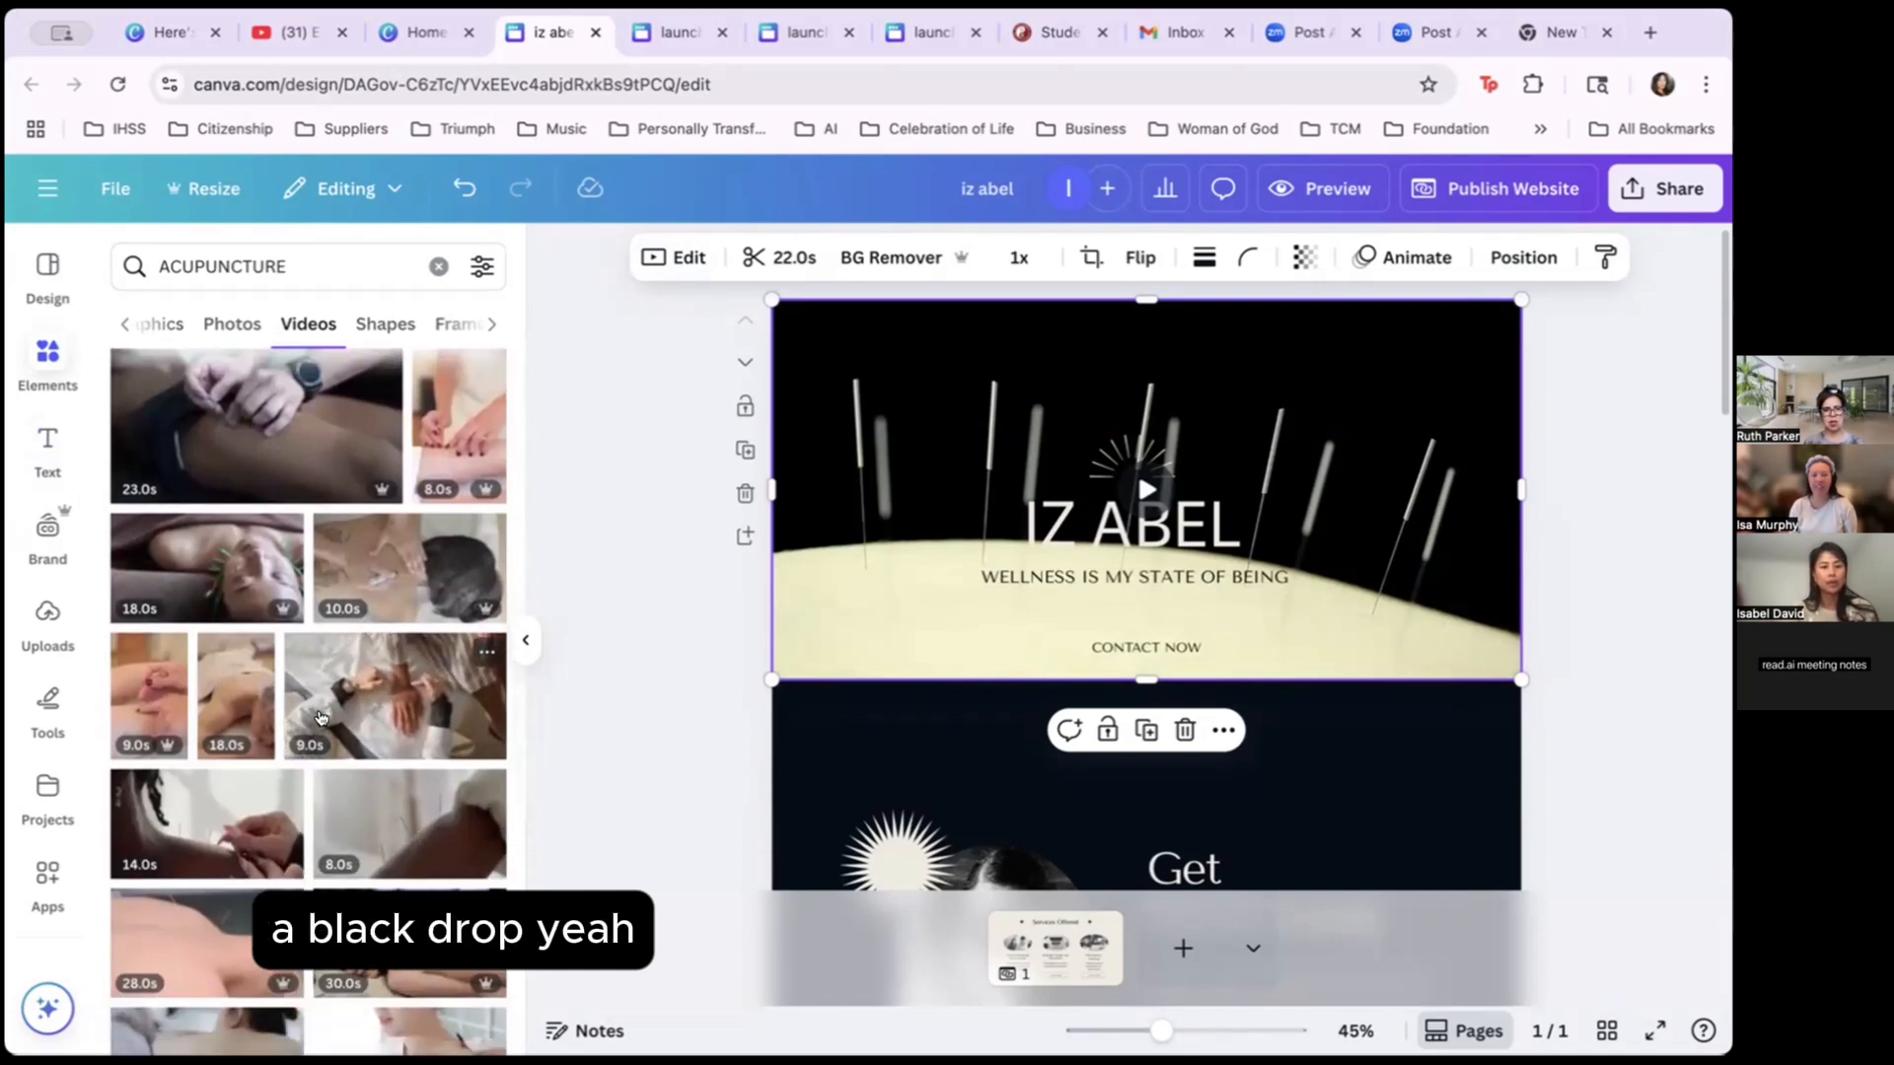
pyautogui.scroll(-7, 321, 717)
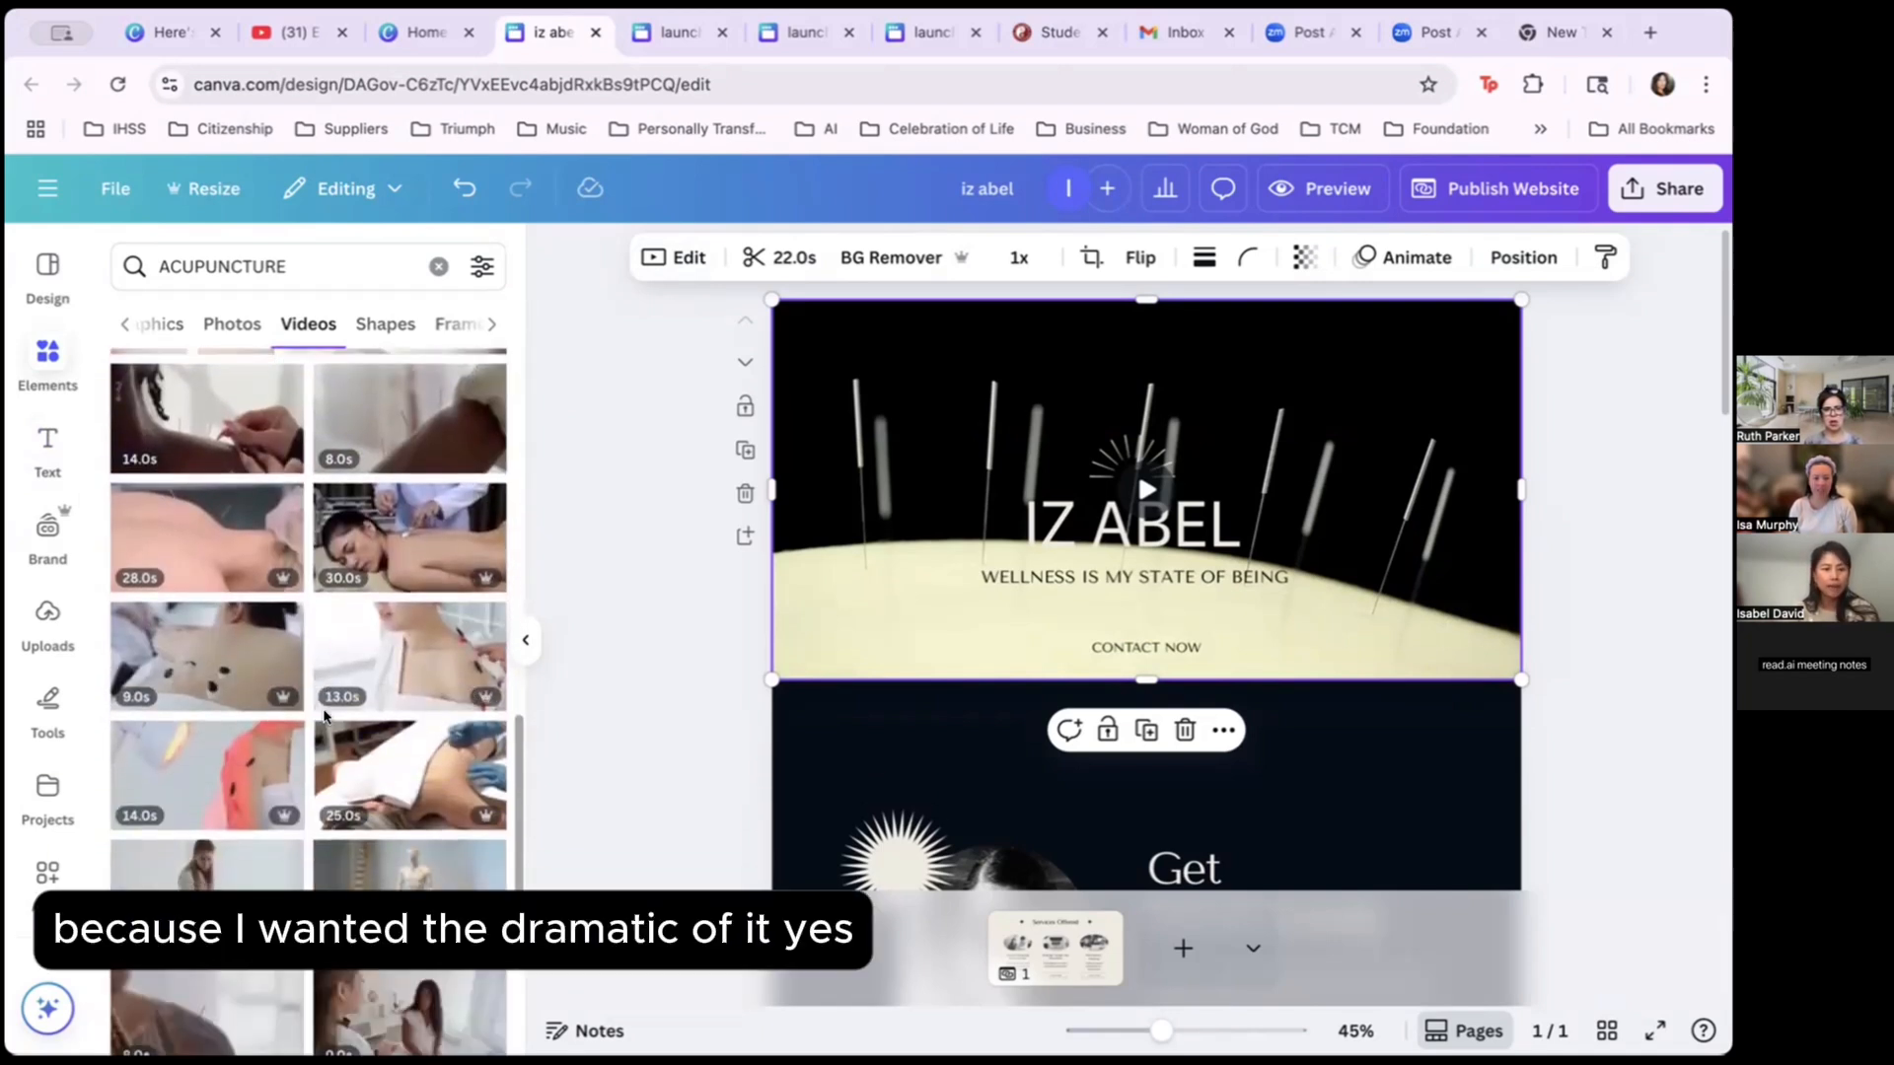
pyautogui.scroll(-8, 377, 555)
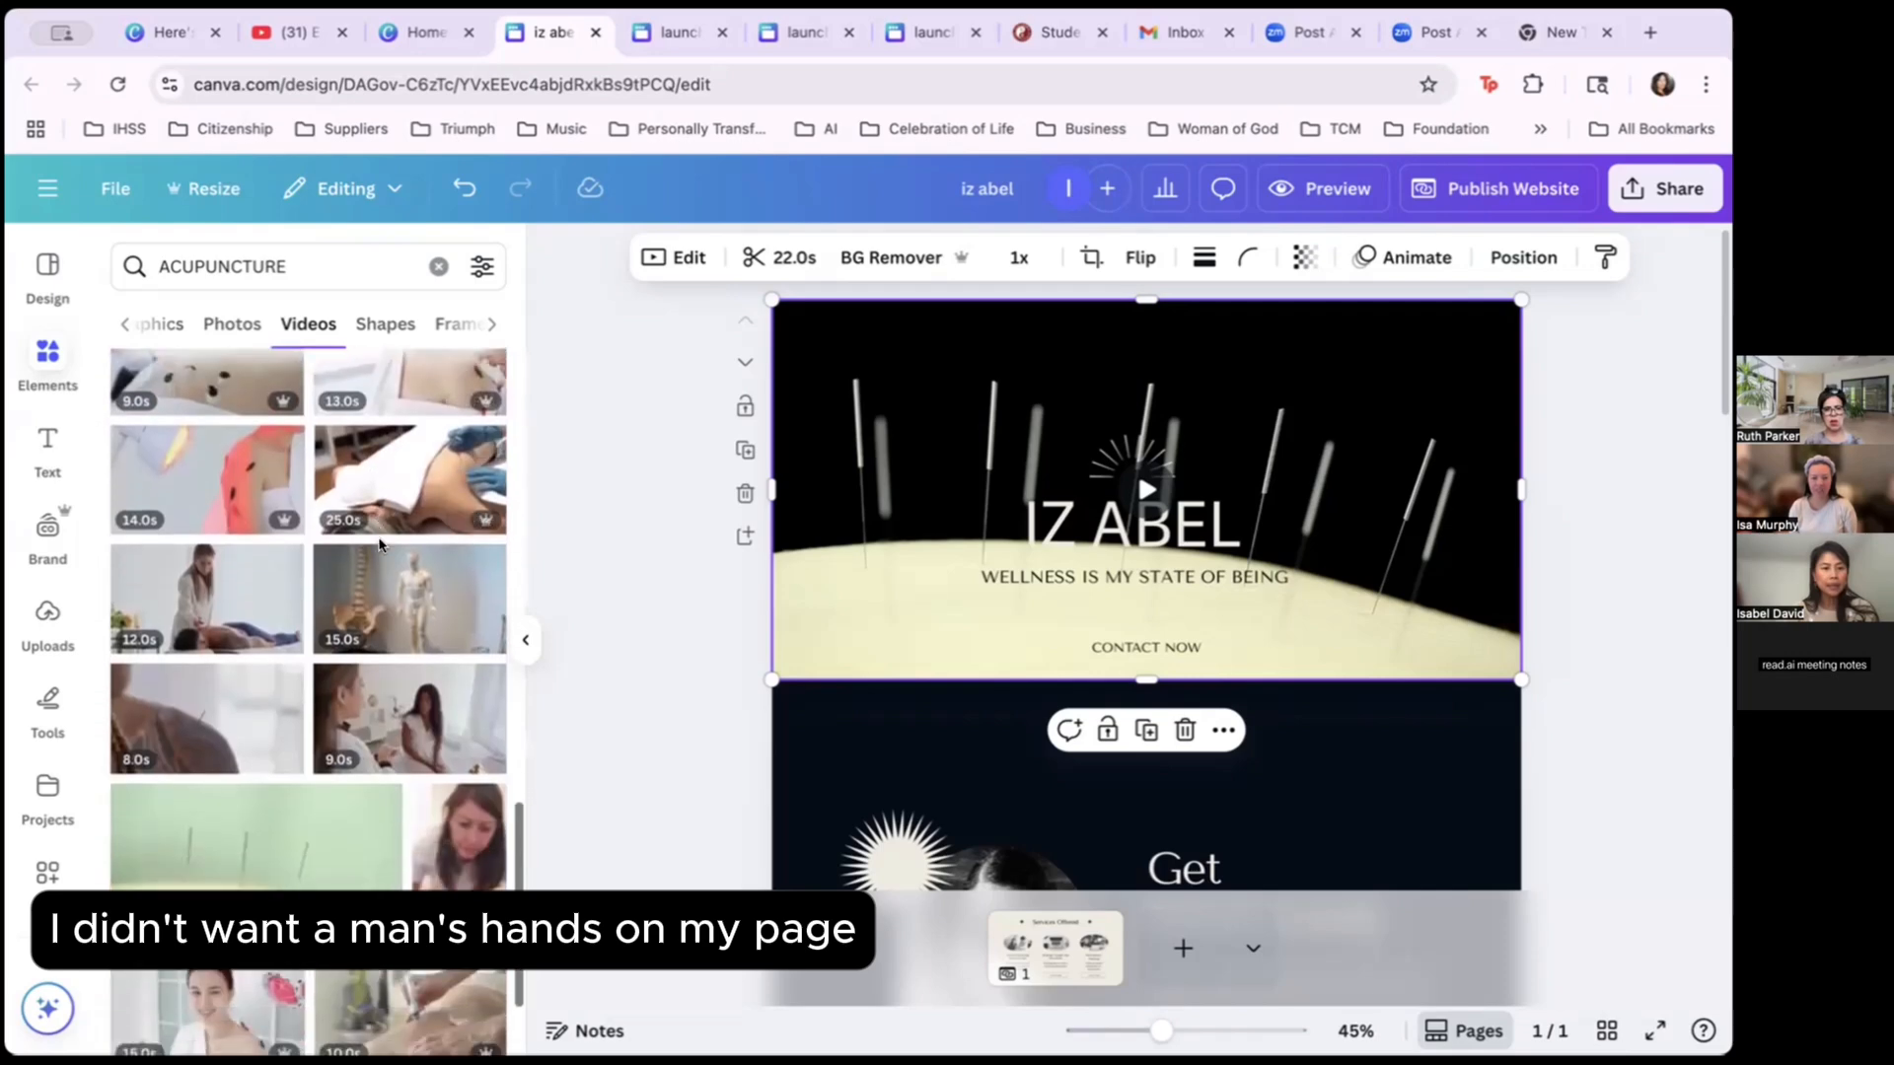
pyautogui.scroll(-6, 379, 545)
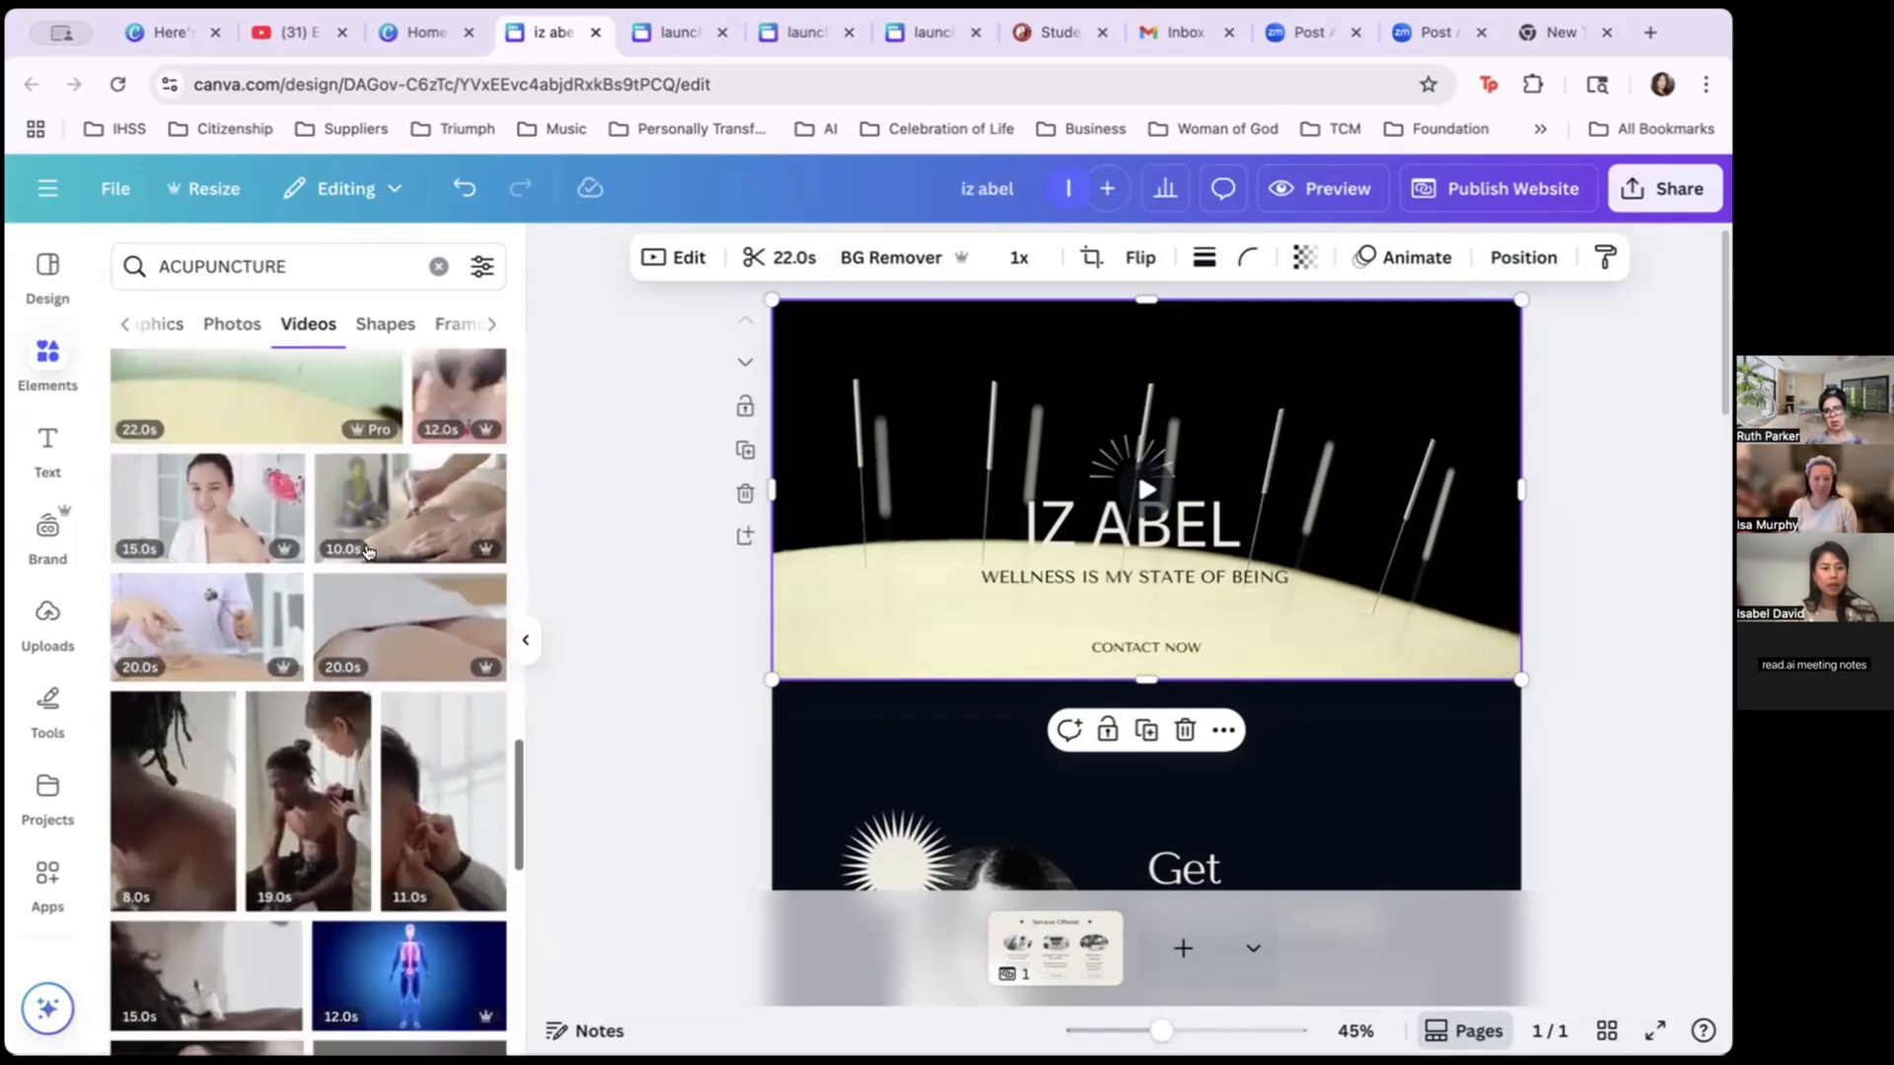
pyautogui.scroll(-10, 456, 844)
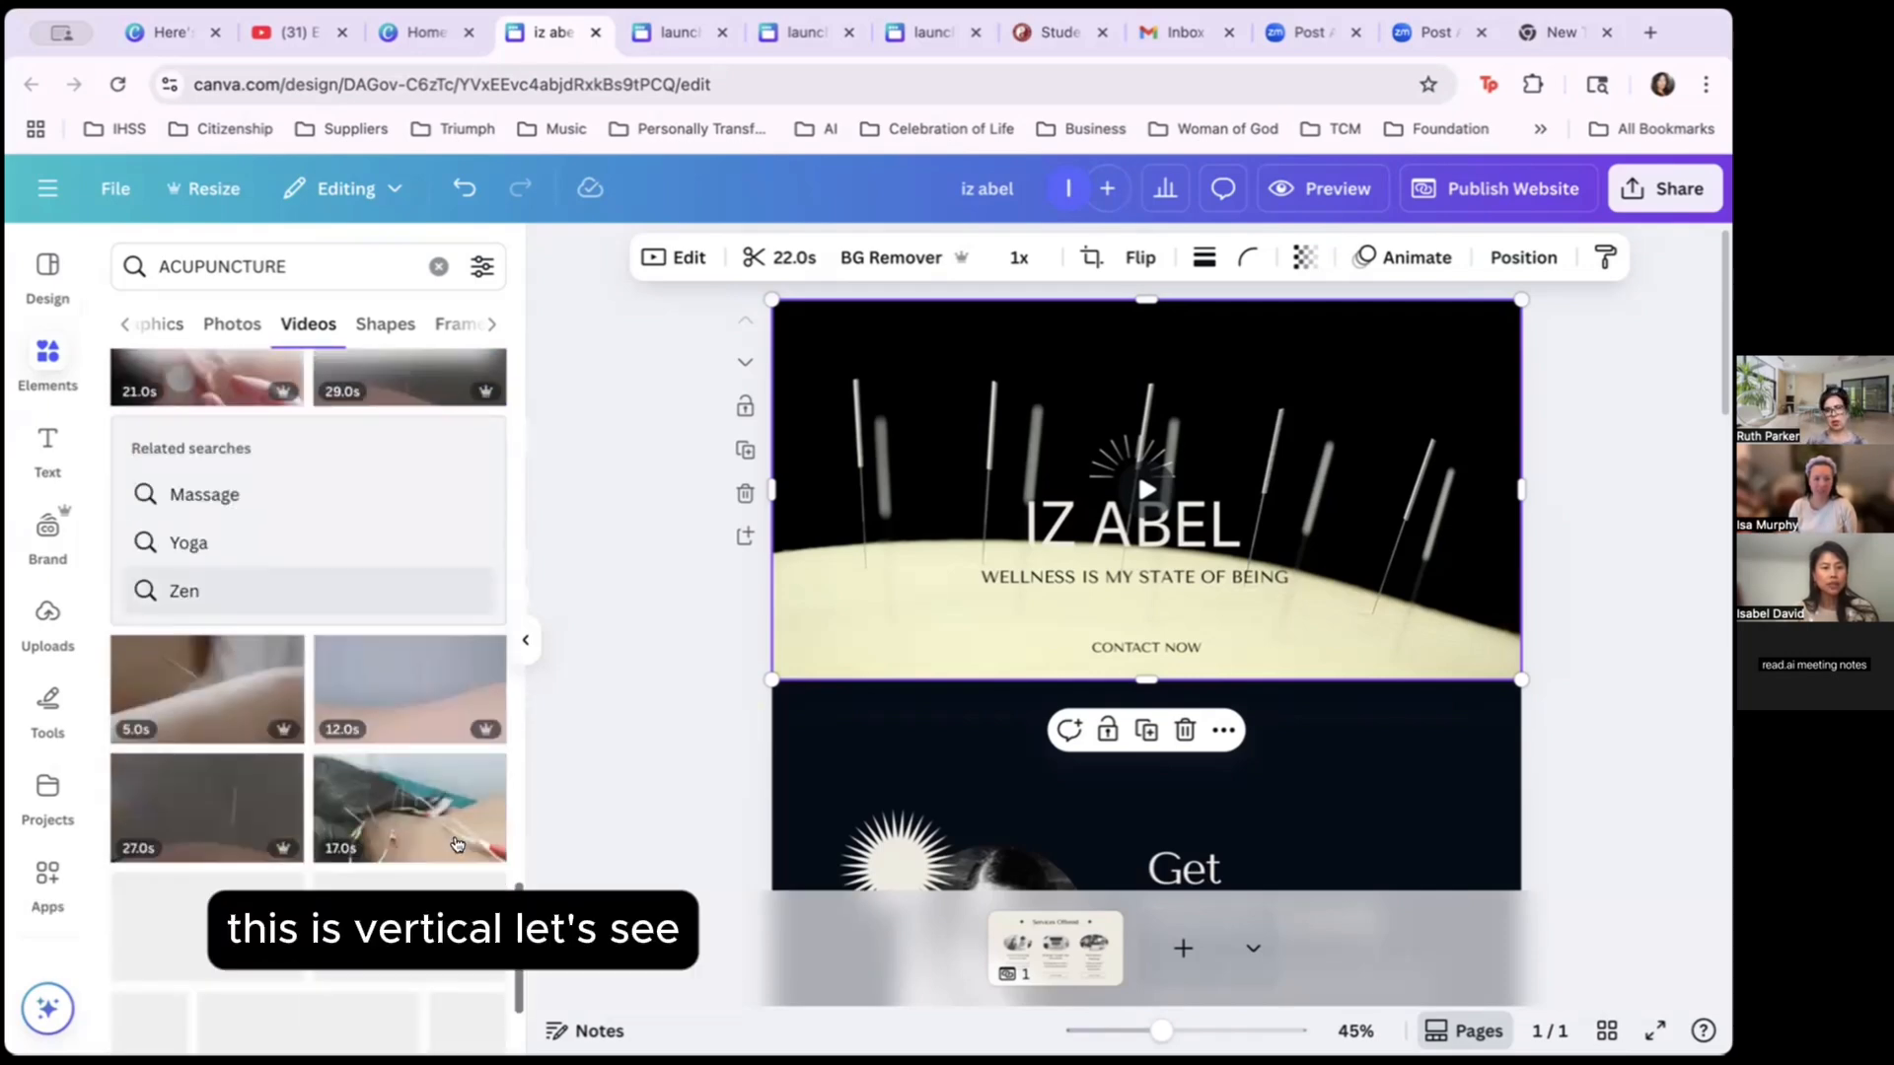
pyautogui.scroll(-15, 241, 720)
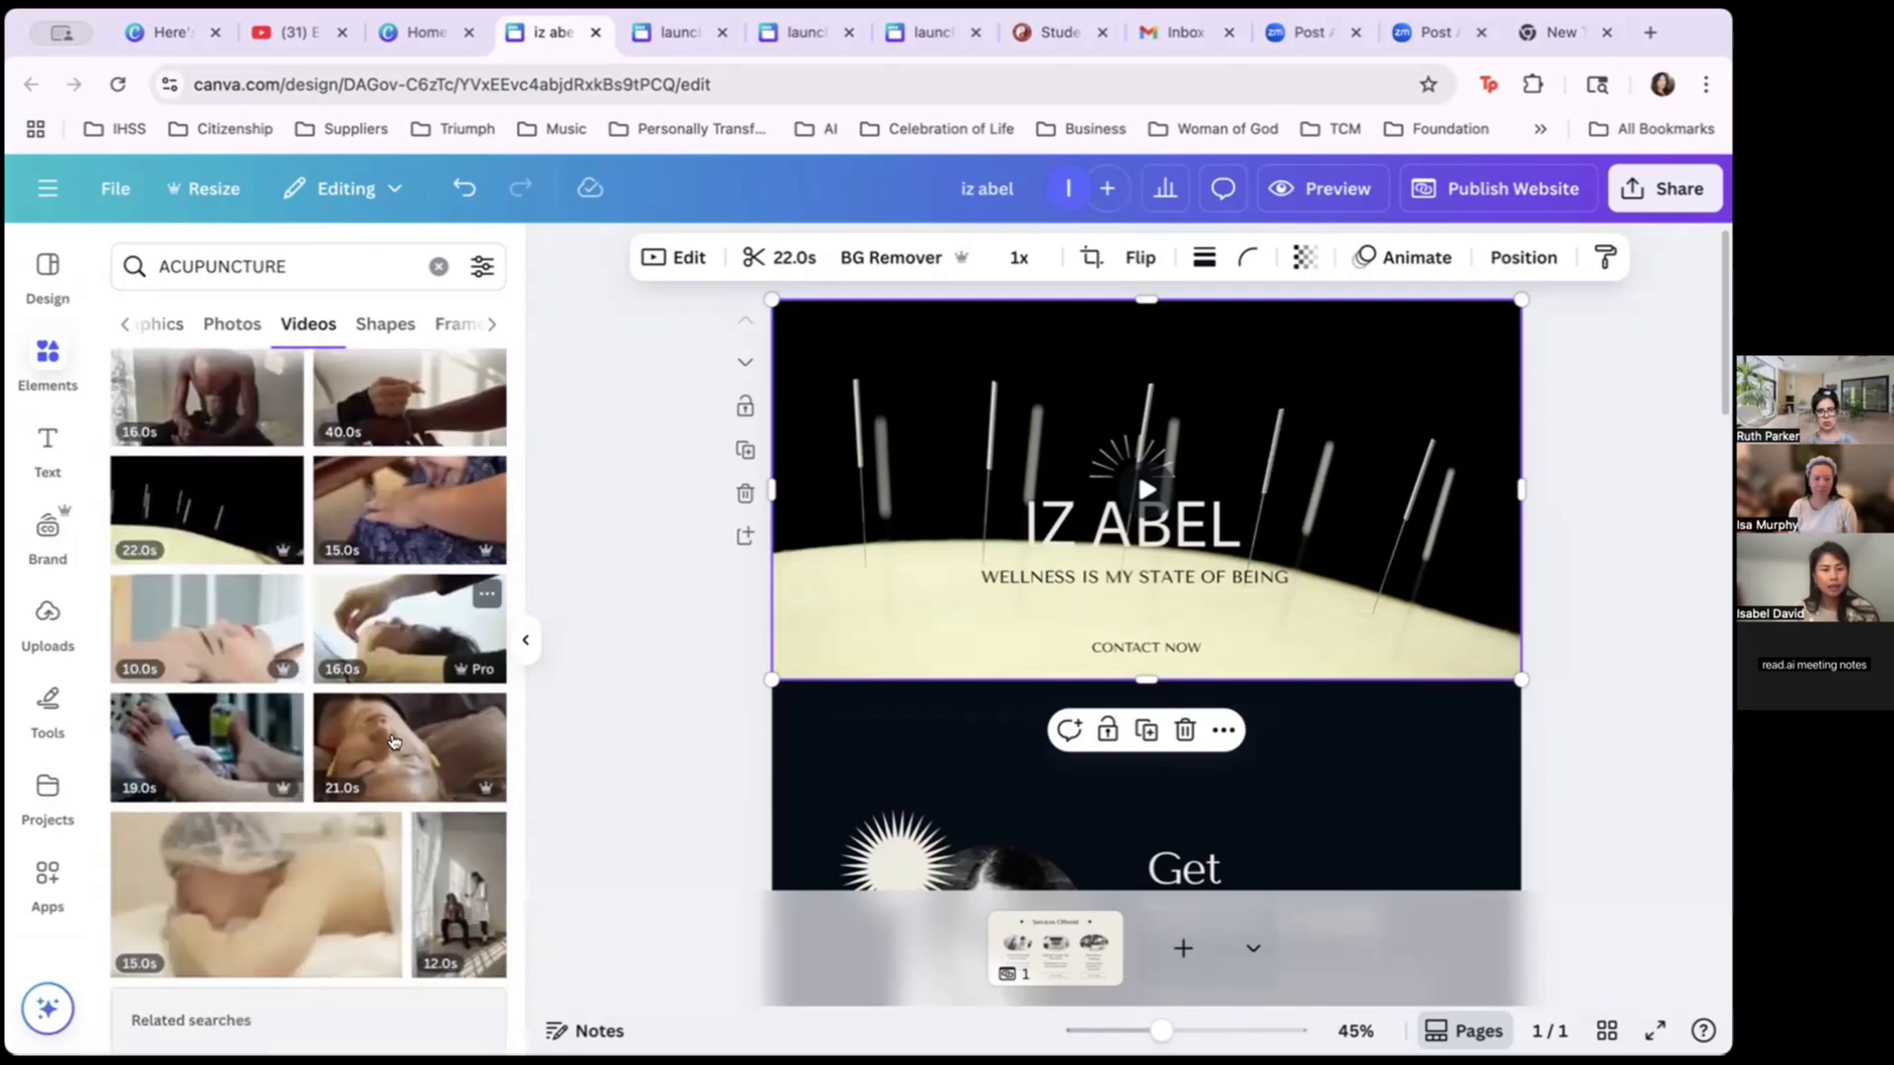
pyautogui.scroll(-12, 404, 740)
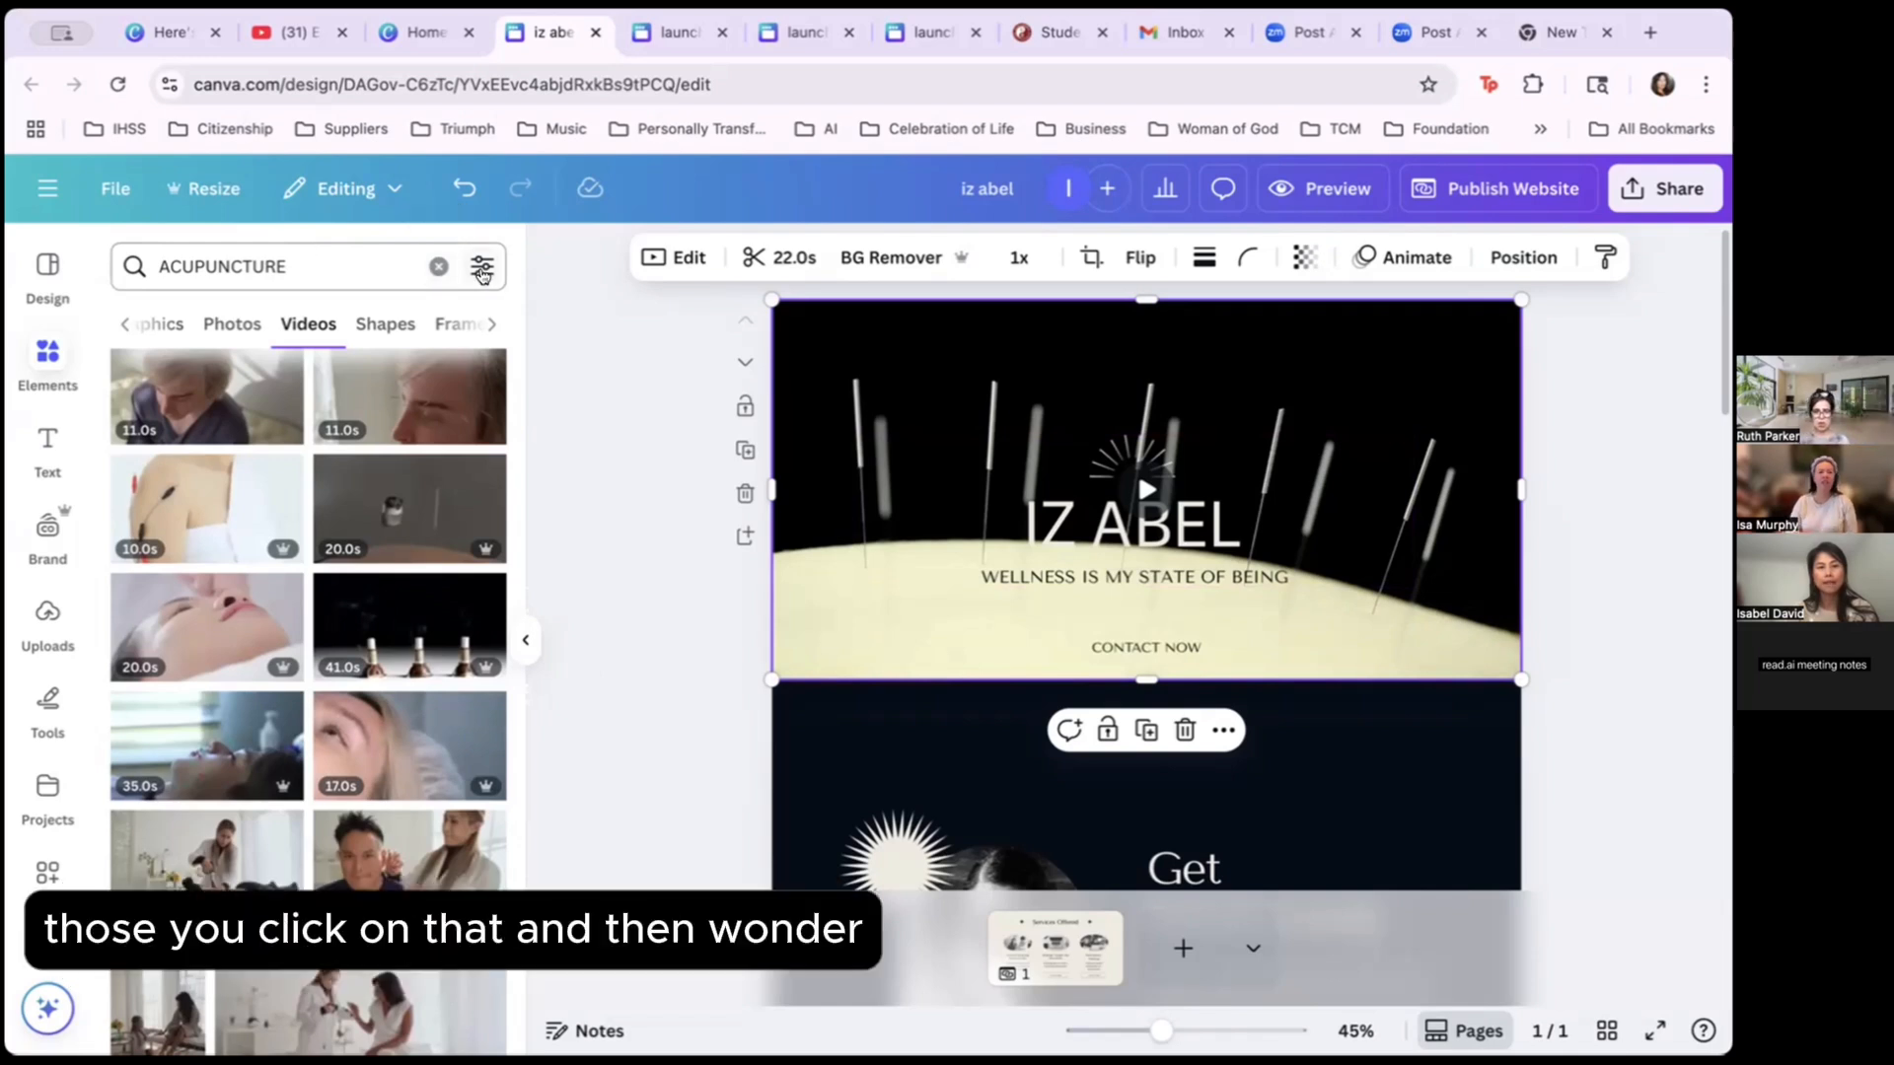
pyautogui.click(482, 272)
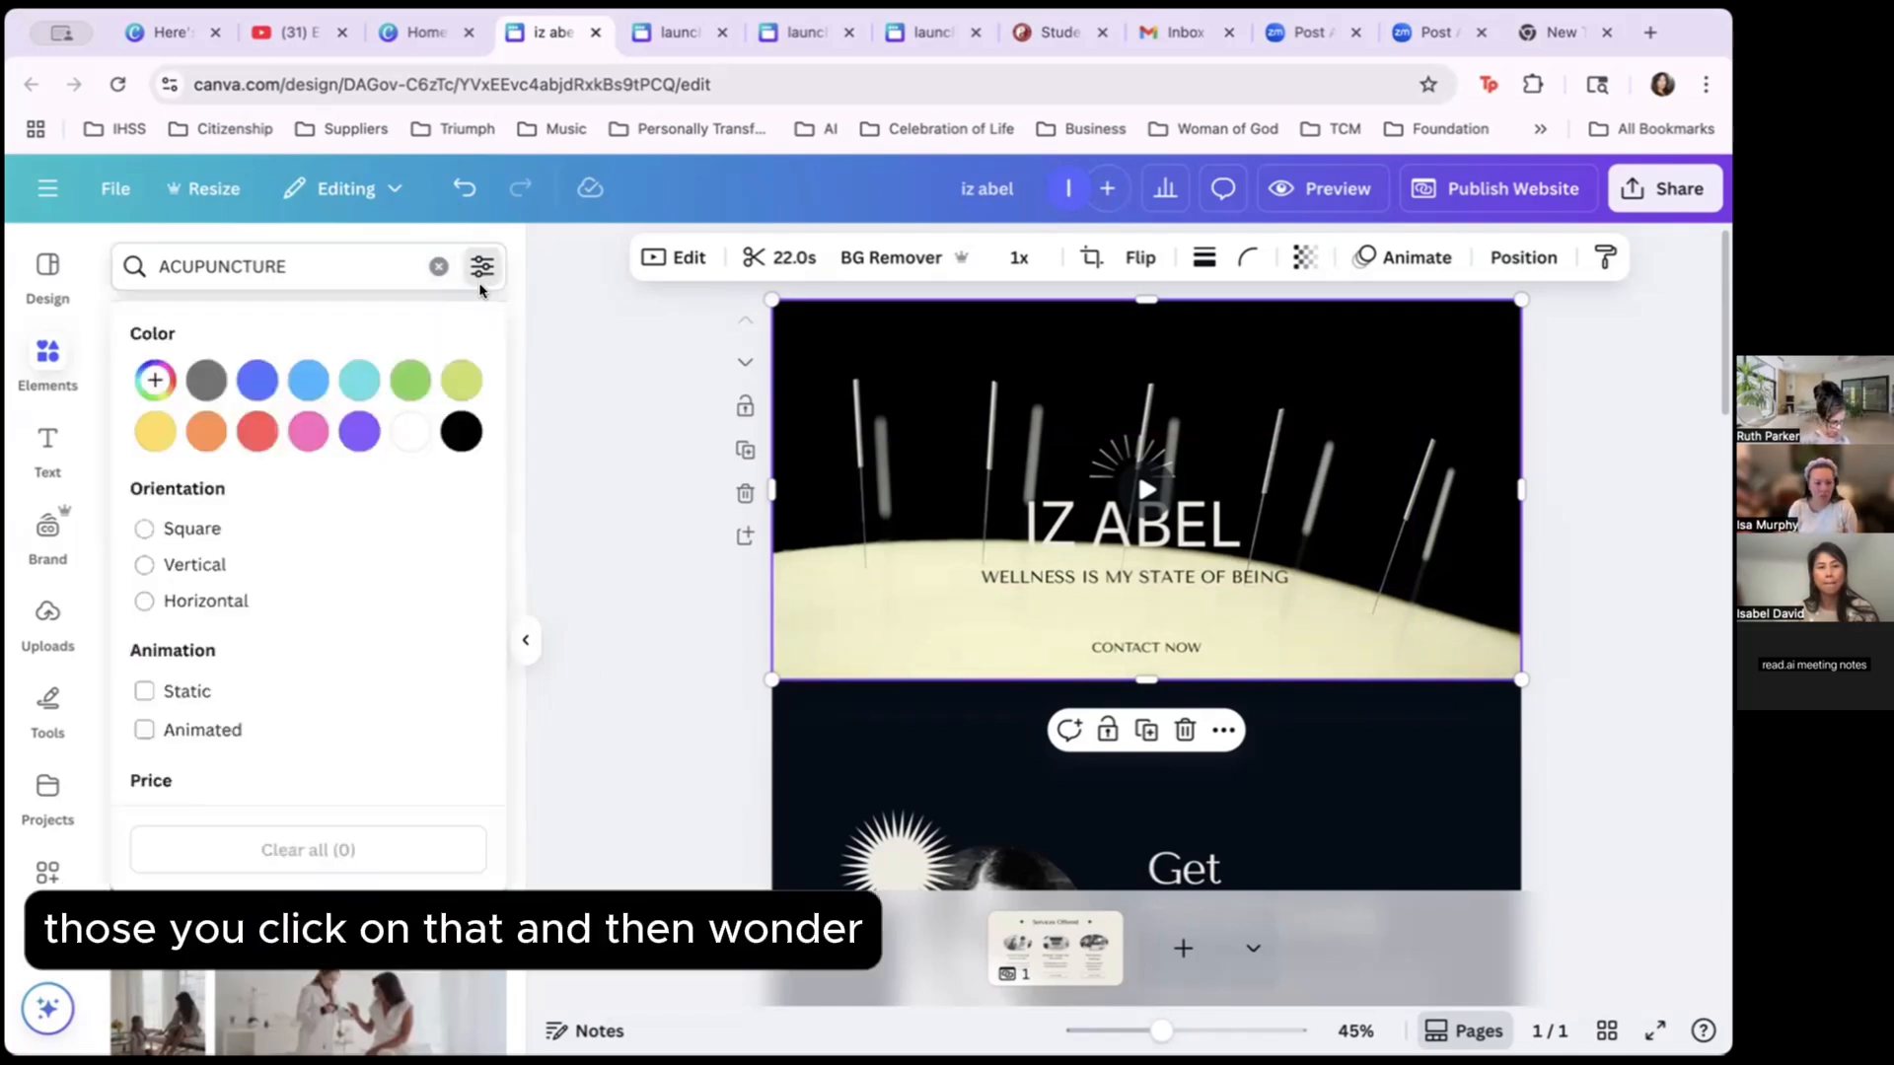
pyautogui.click(570, 445)
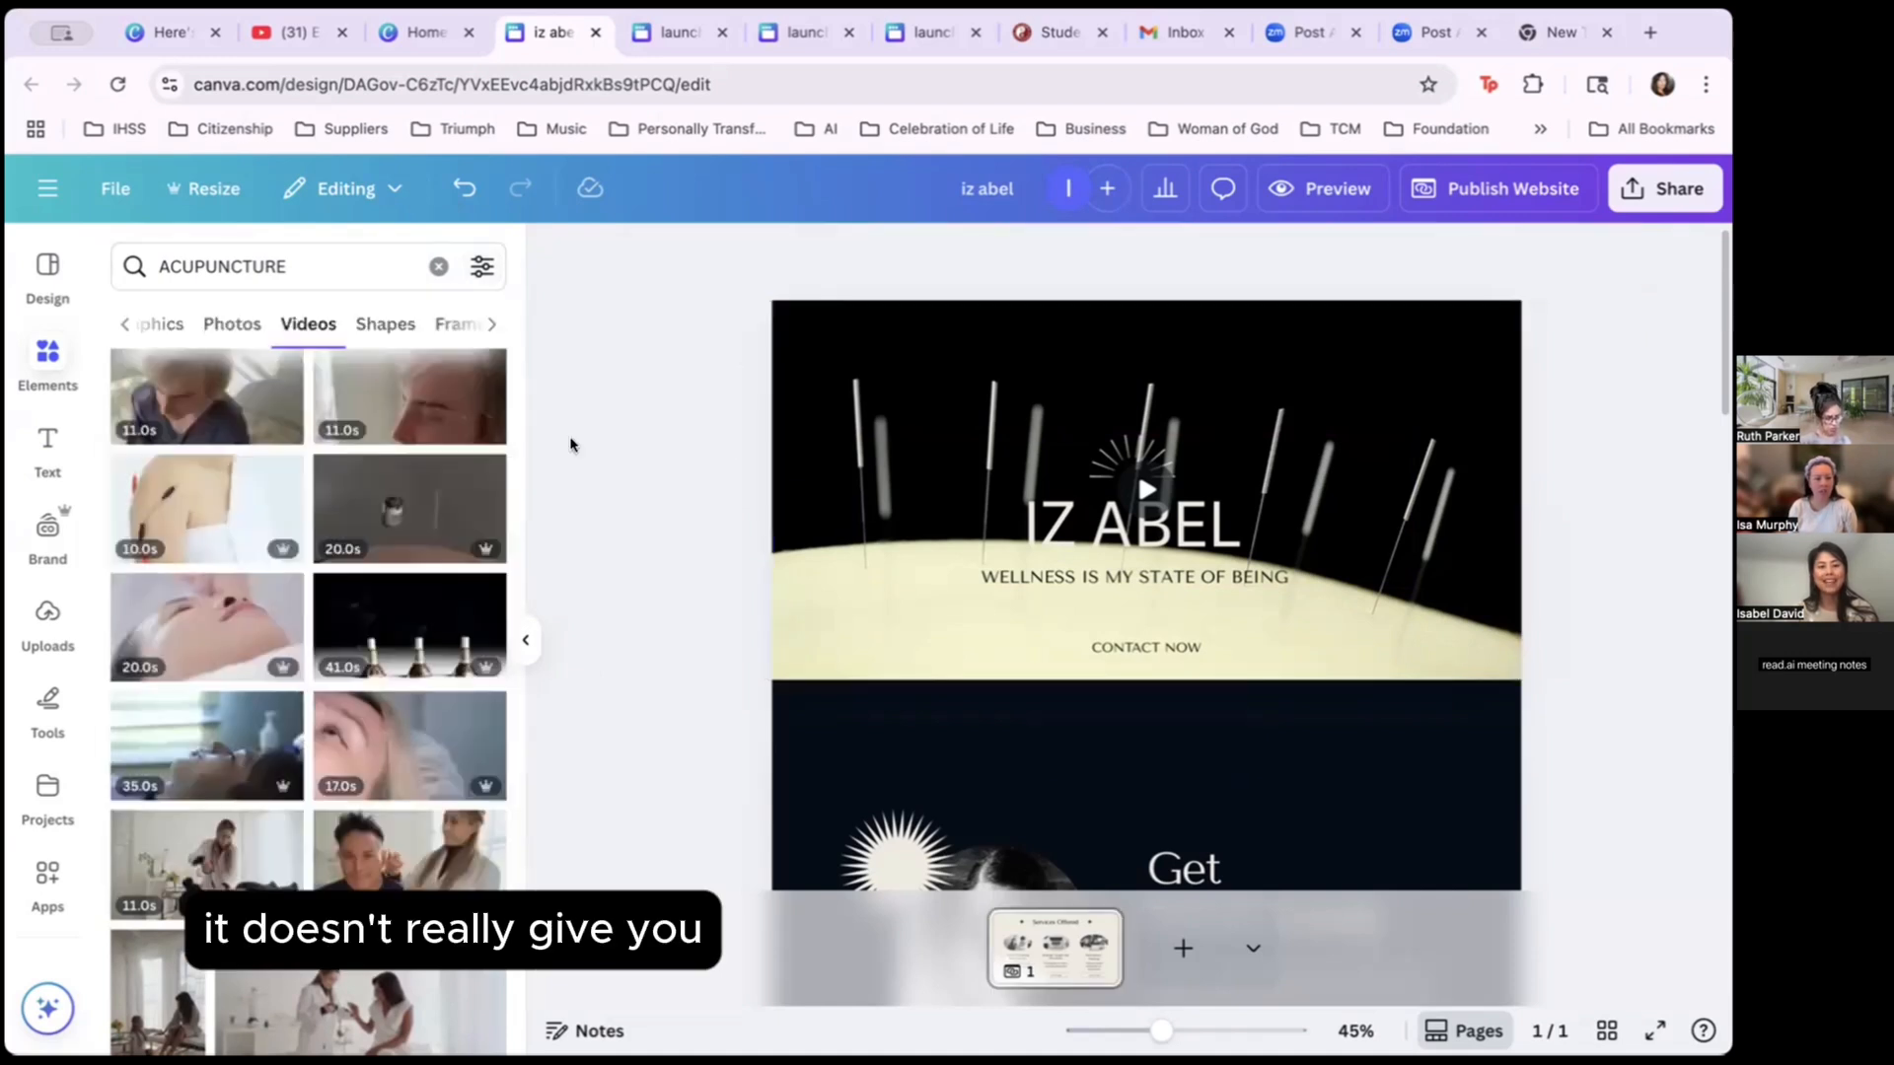
pyautogui.click(410, 627)
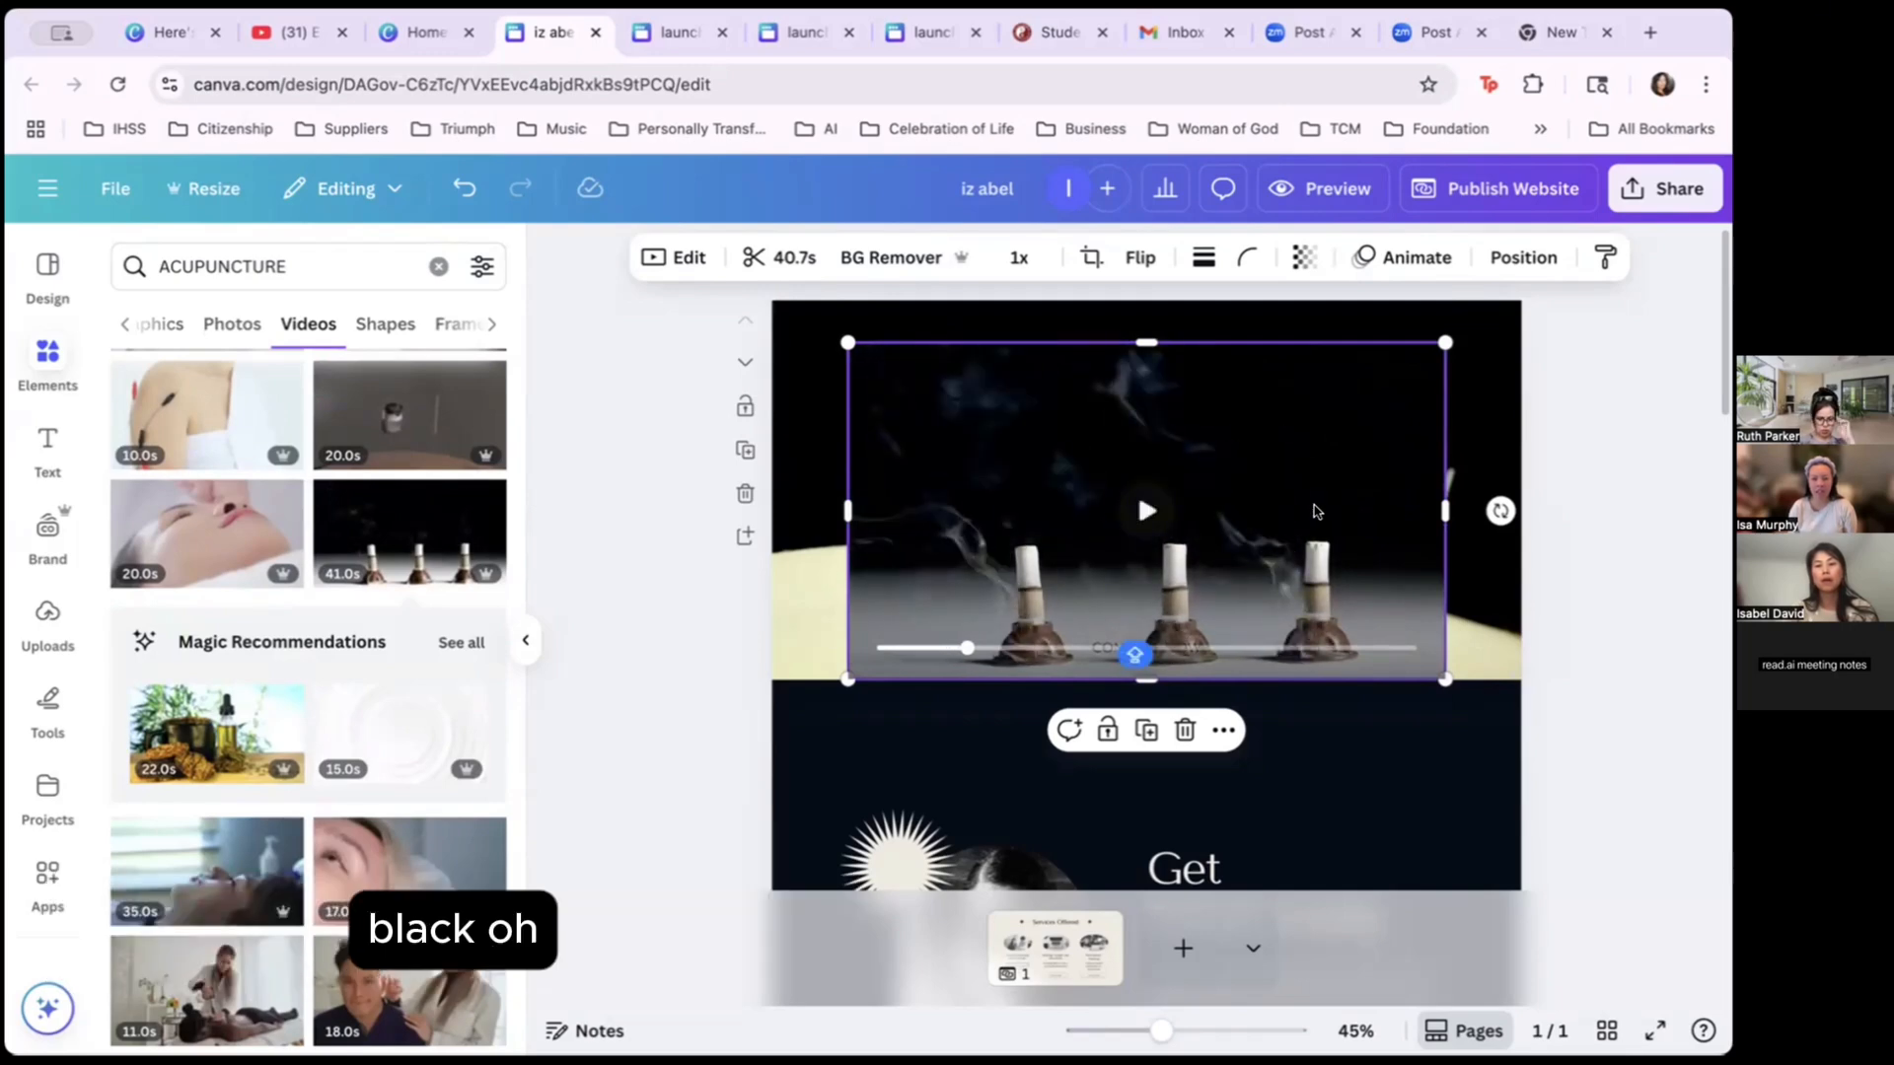
pyautogui.press('Delete')
pyautogui.scroll(-5, 403, 531)
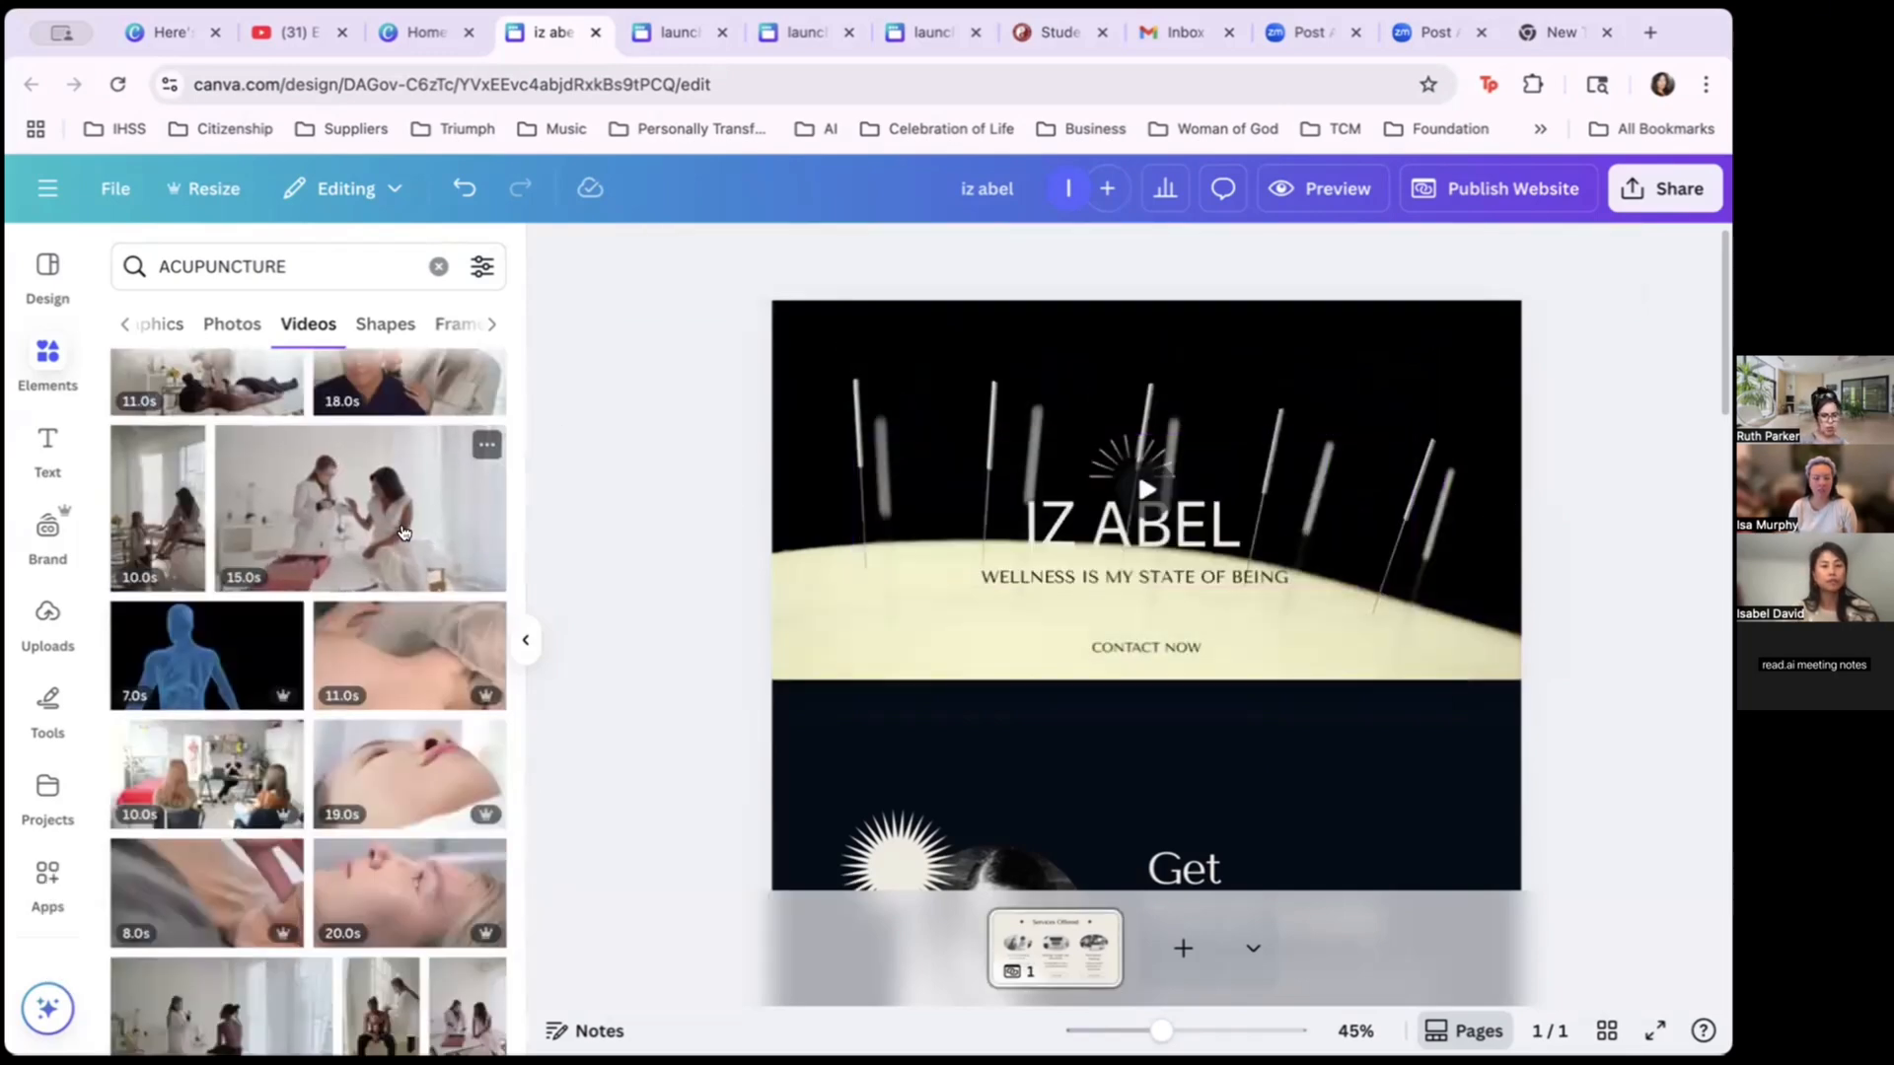
pyautogui.scroll(-5, 404, 531)
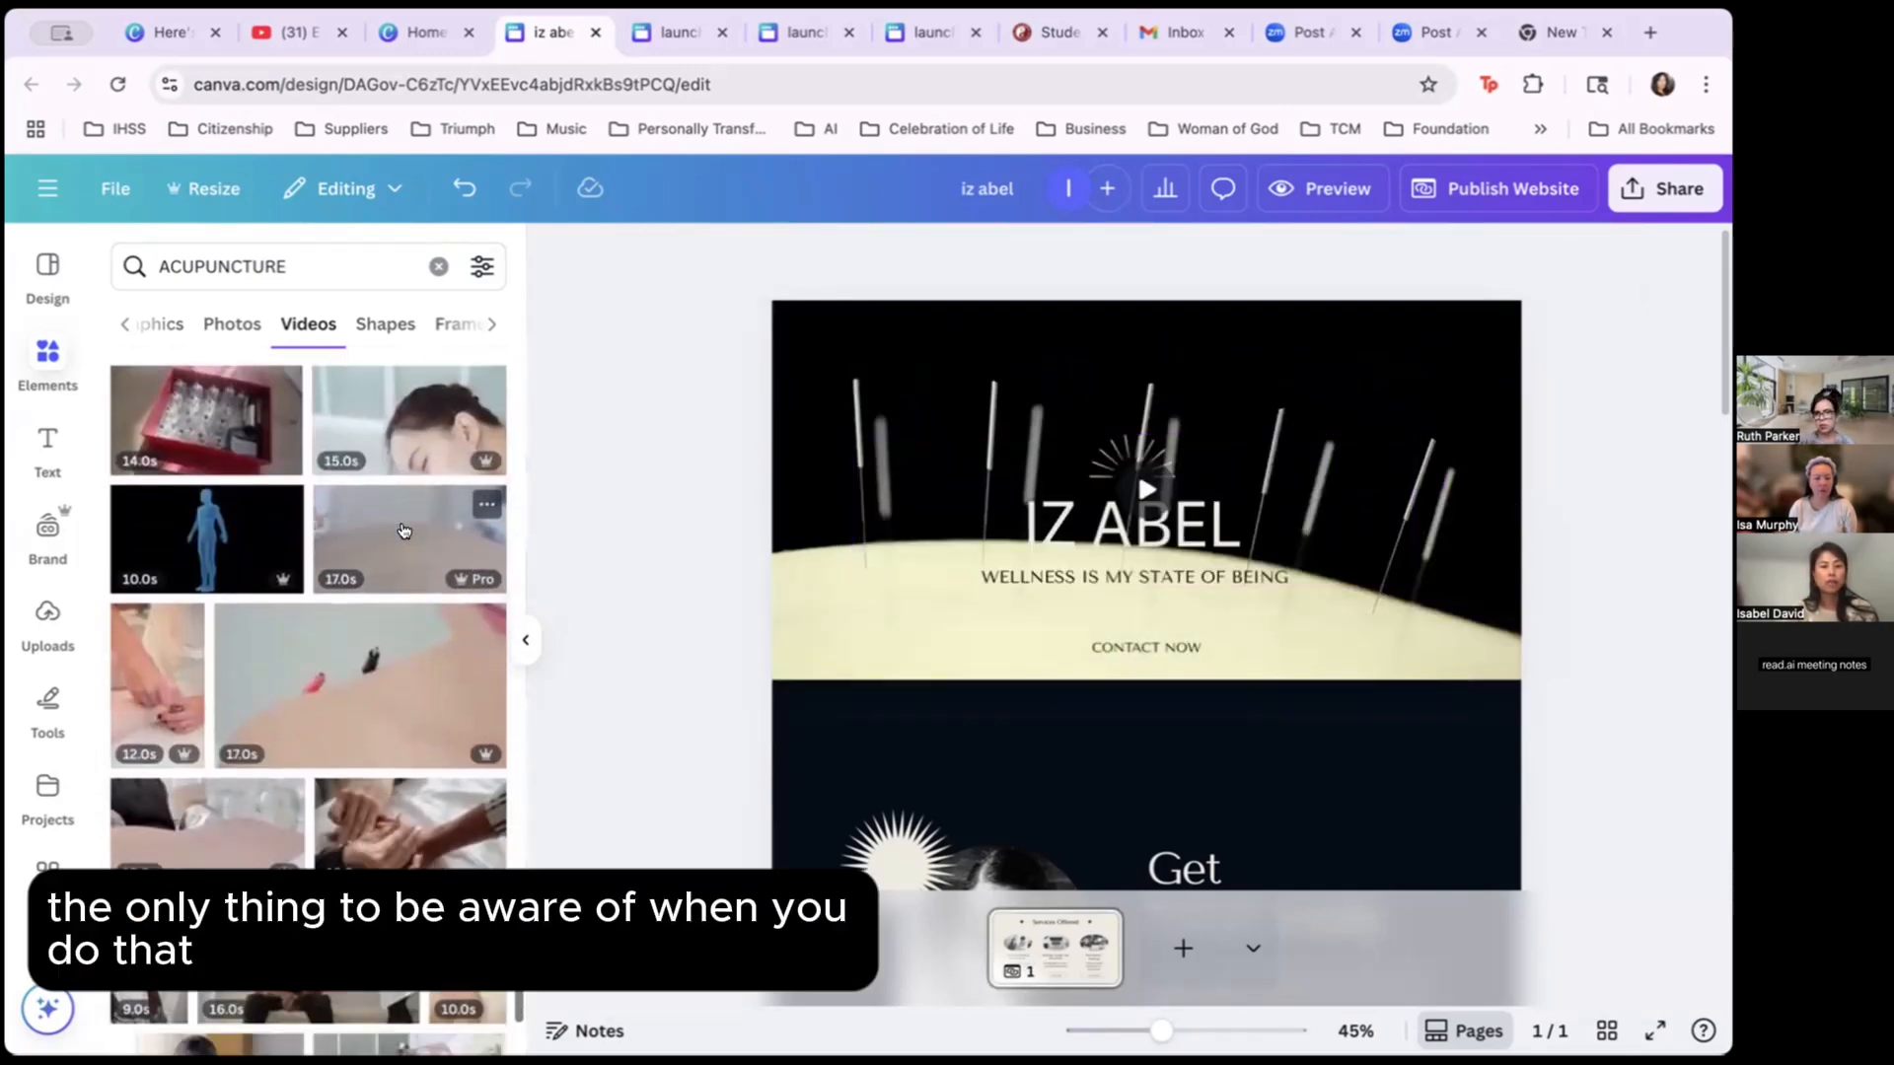
pyautogui.scroll(-1, 403, 530)
pyautogui.scroll(-2, 404, 531)
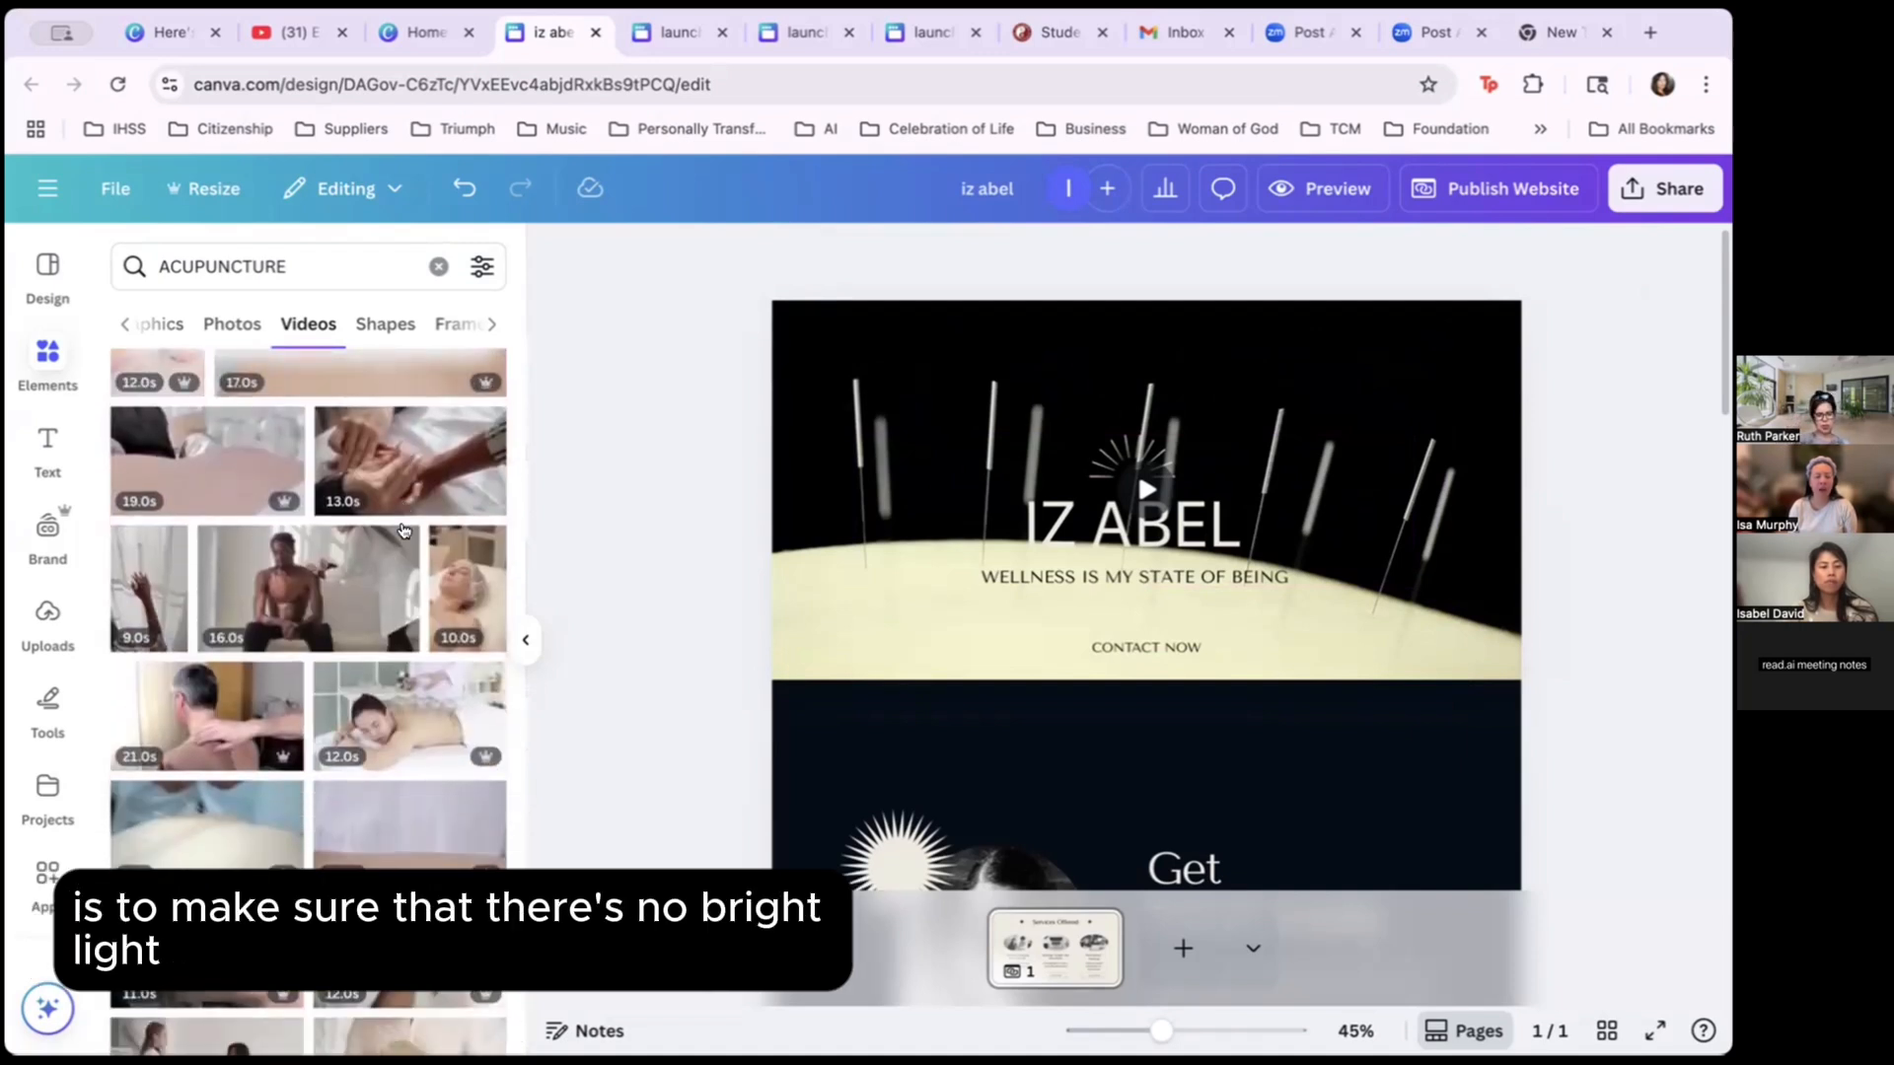
pyautogui.scroll(-1, 402, 529)
pyautogui.scroll(-6, 403, 528)
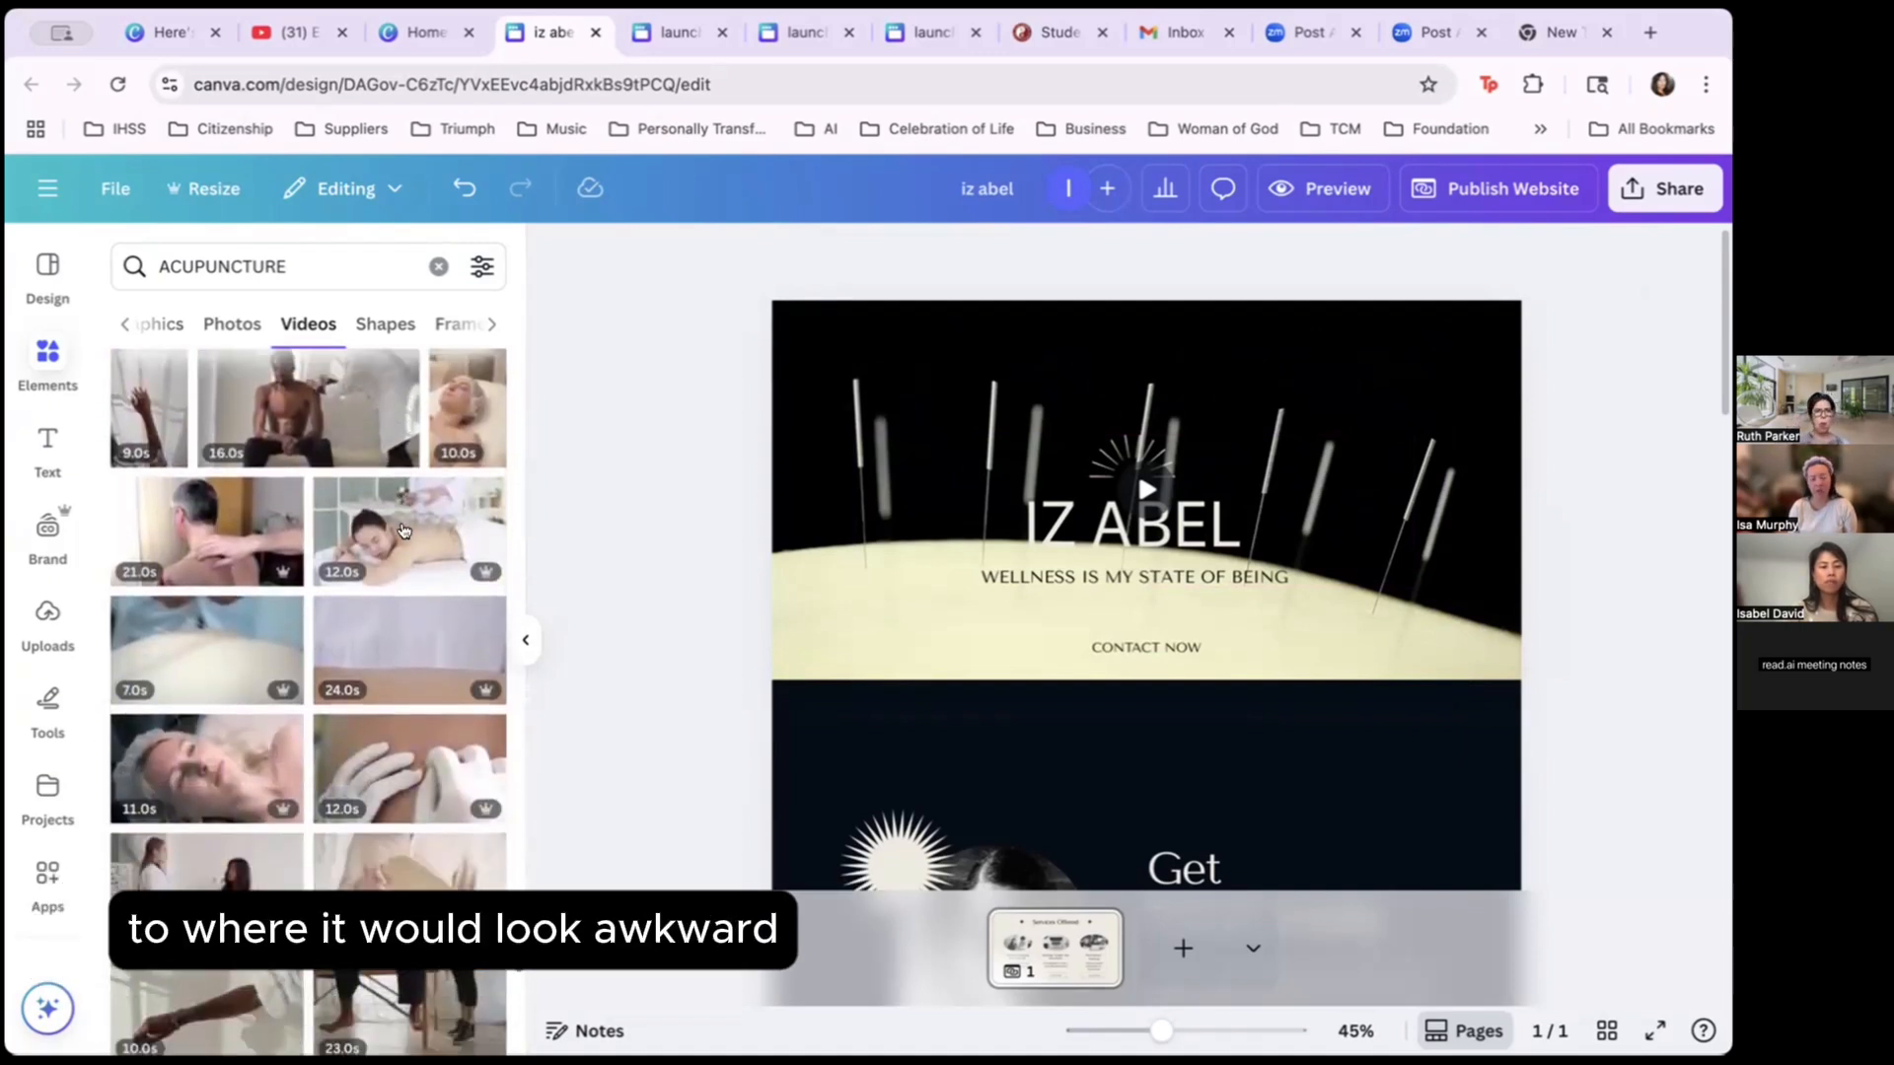
pyautogui.scroll(-5, 403, 531)
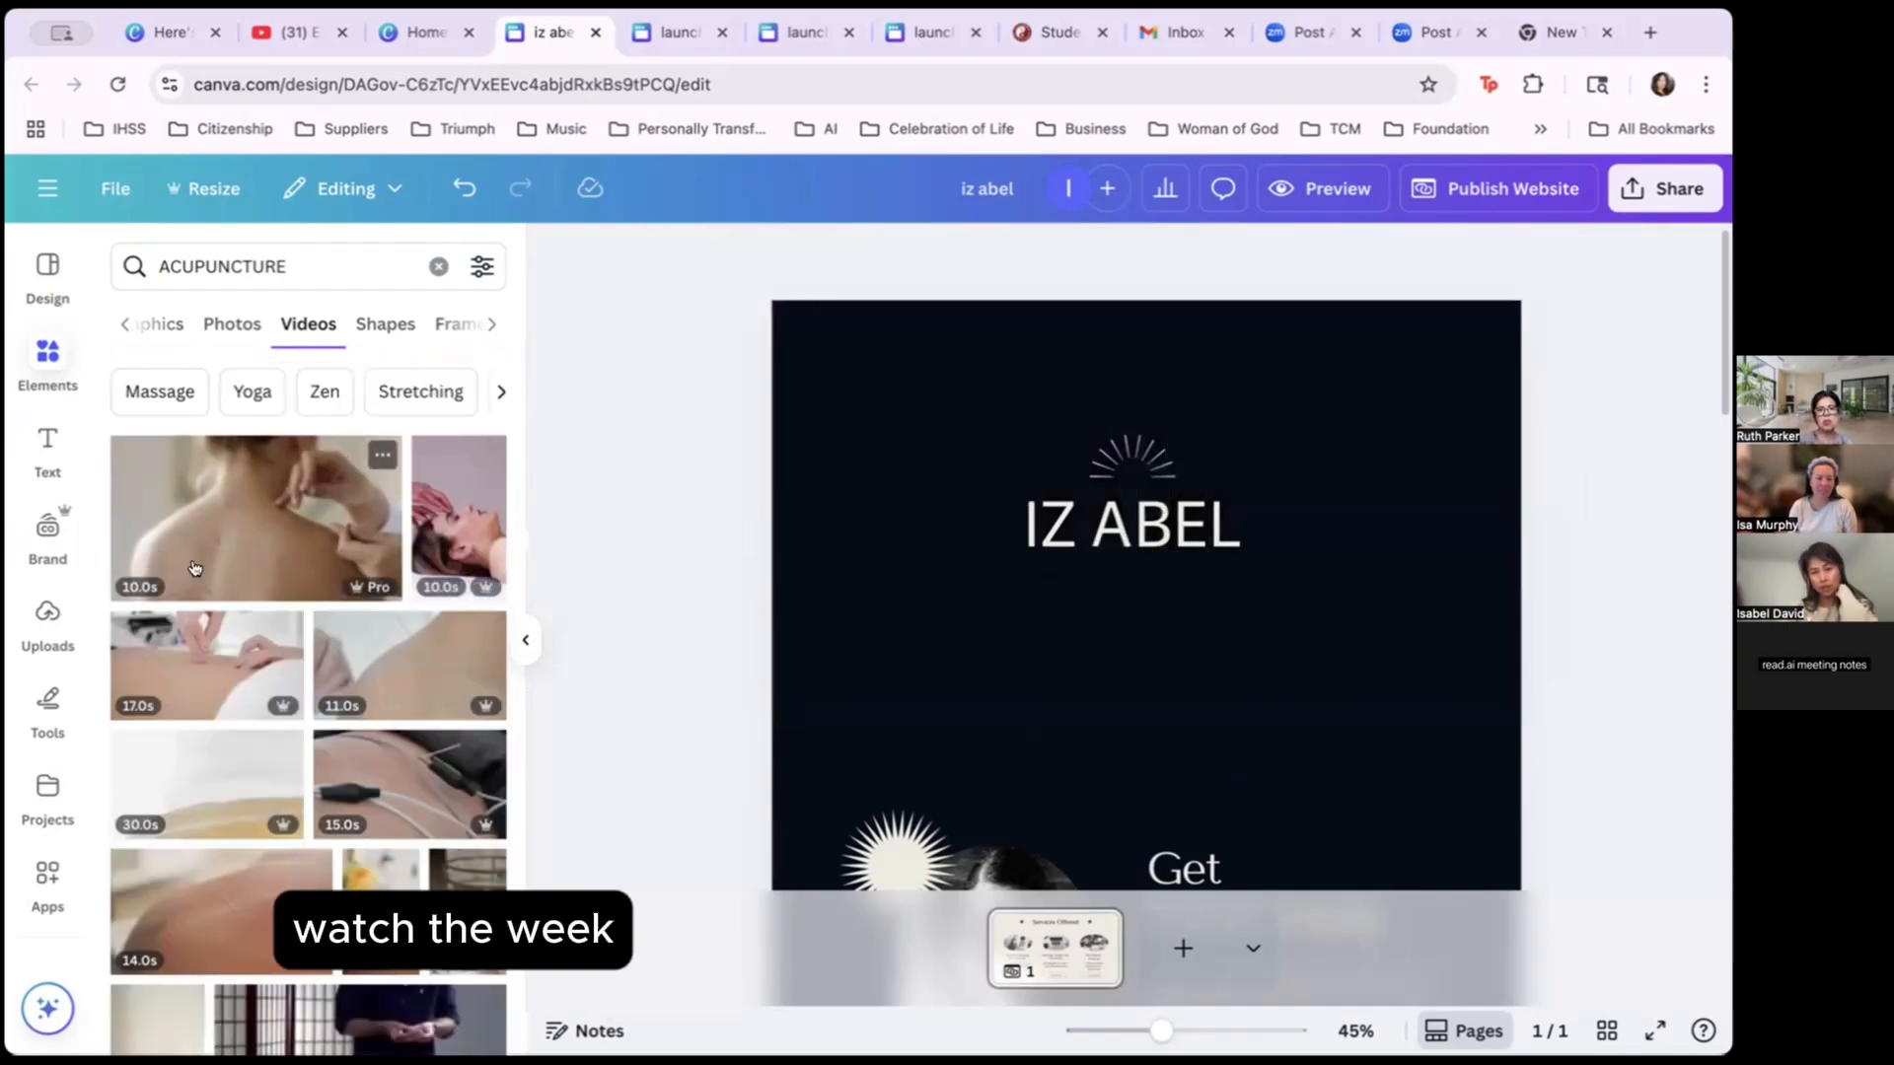
# Place an acupuncture shoulder video on the hero, try BG Remover, then delete it.
pyautogui.moveTo(360, 552); pyautogui.dragTo(851, 431)
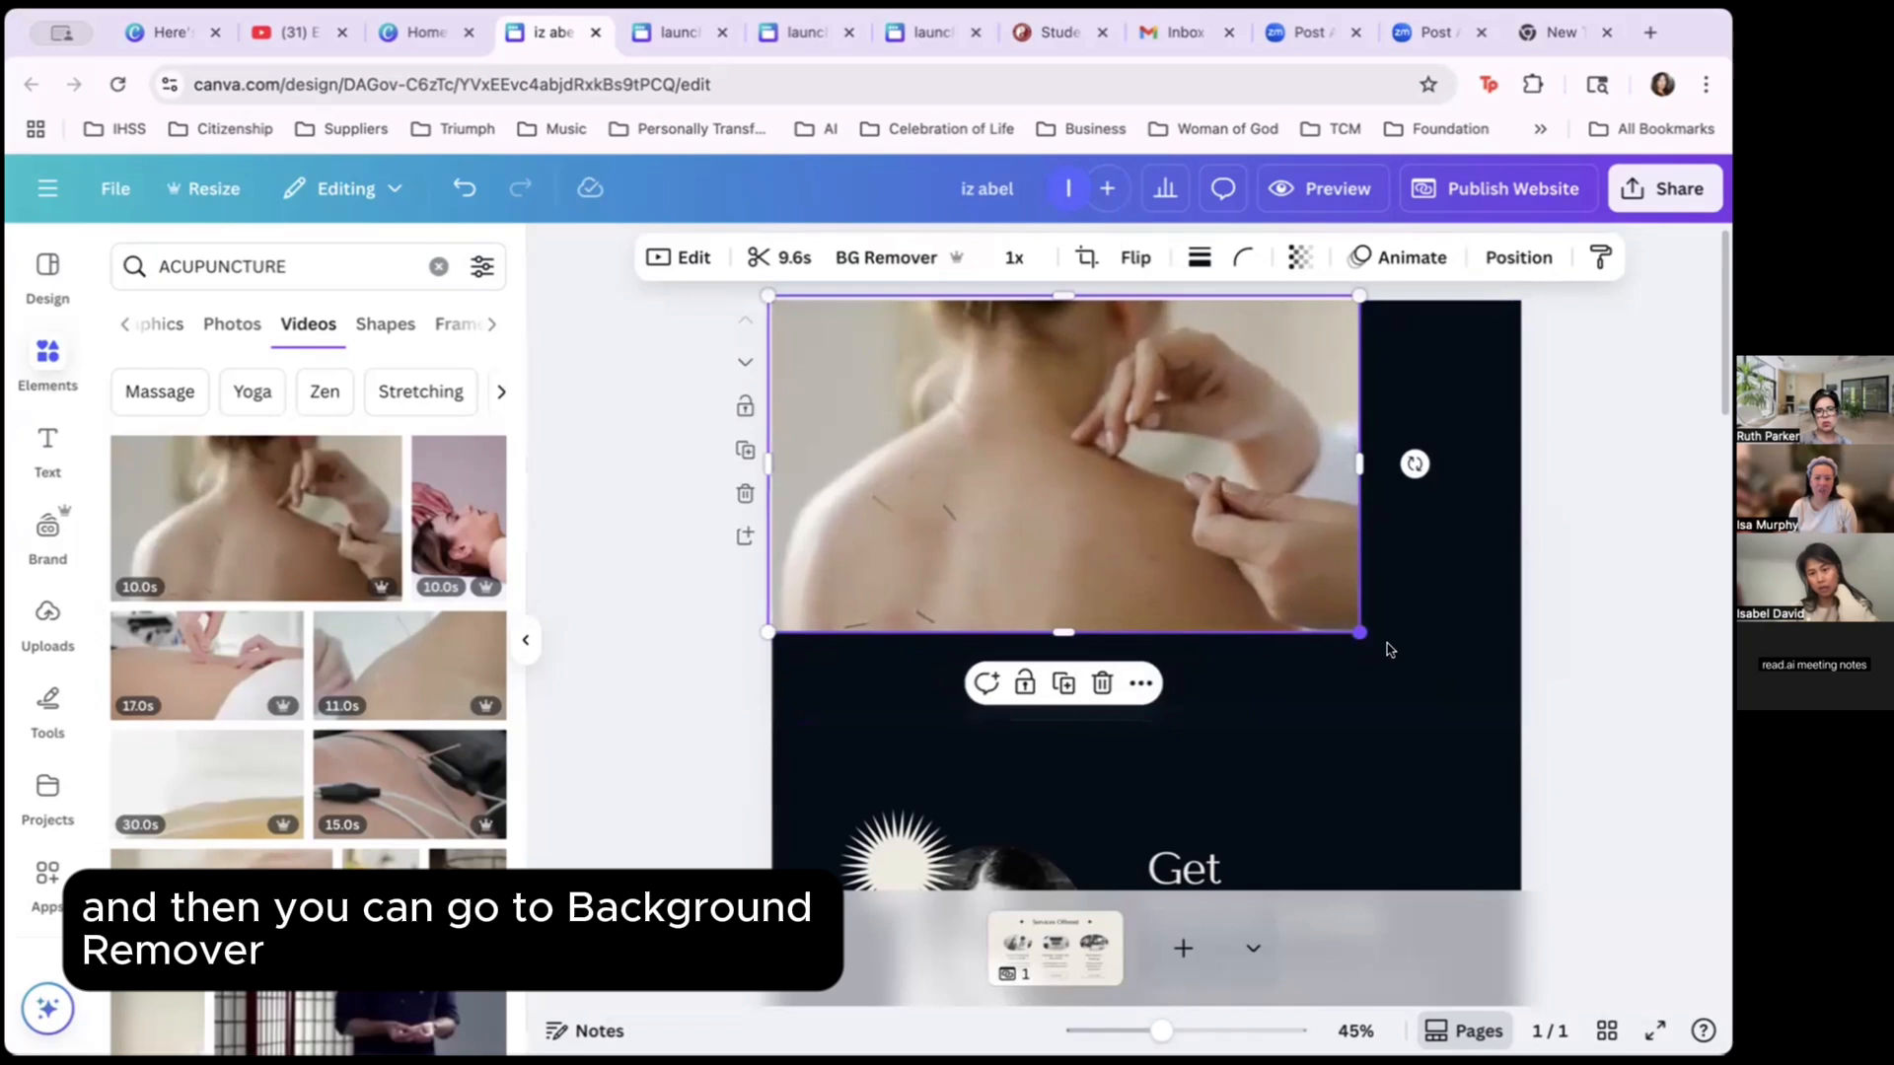
pyautogui.moveTo(1362, 642); pyautogui.dragTo(1538, 695)
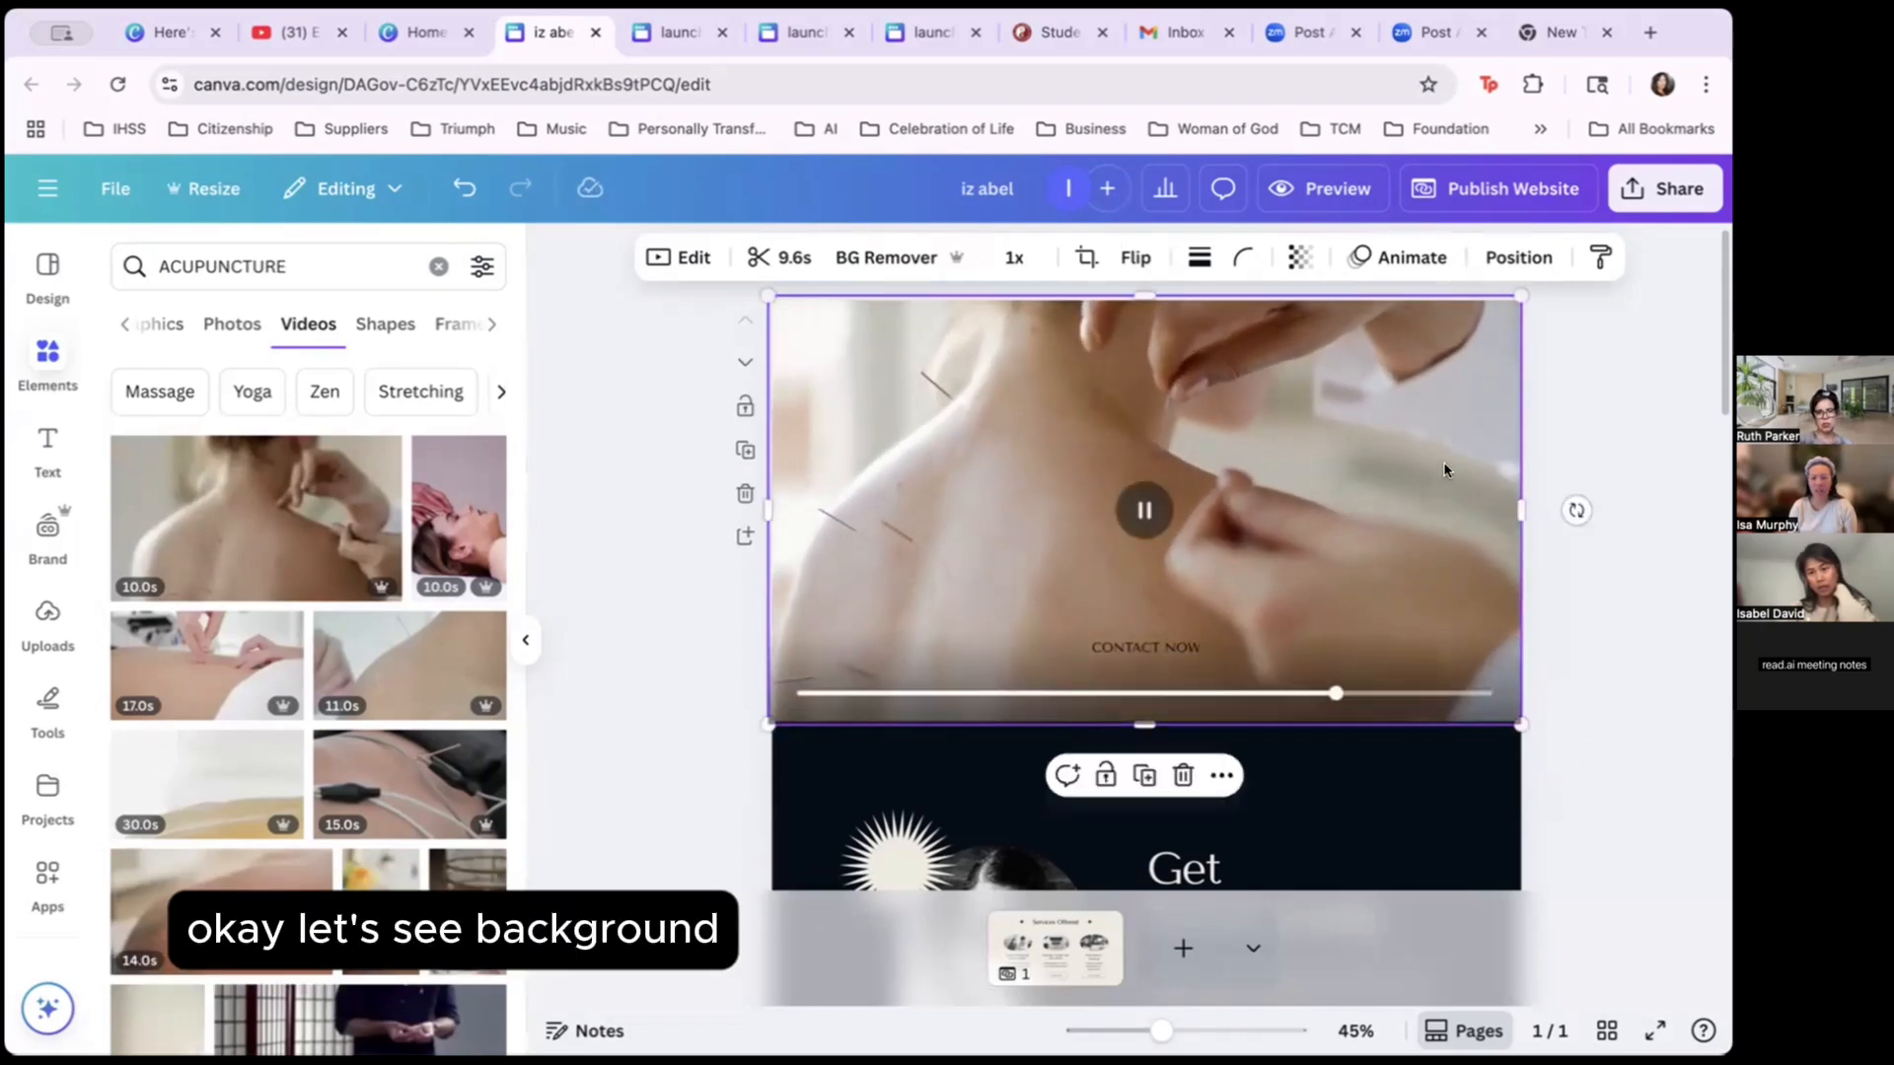
pyautogui.rightClick(1097, 386)
pyautogui.press('Escape')
pyautogui.click(891, 252)
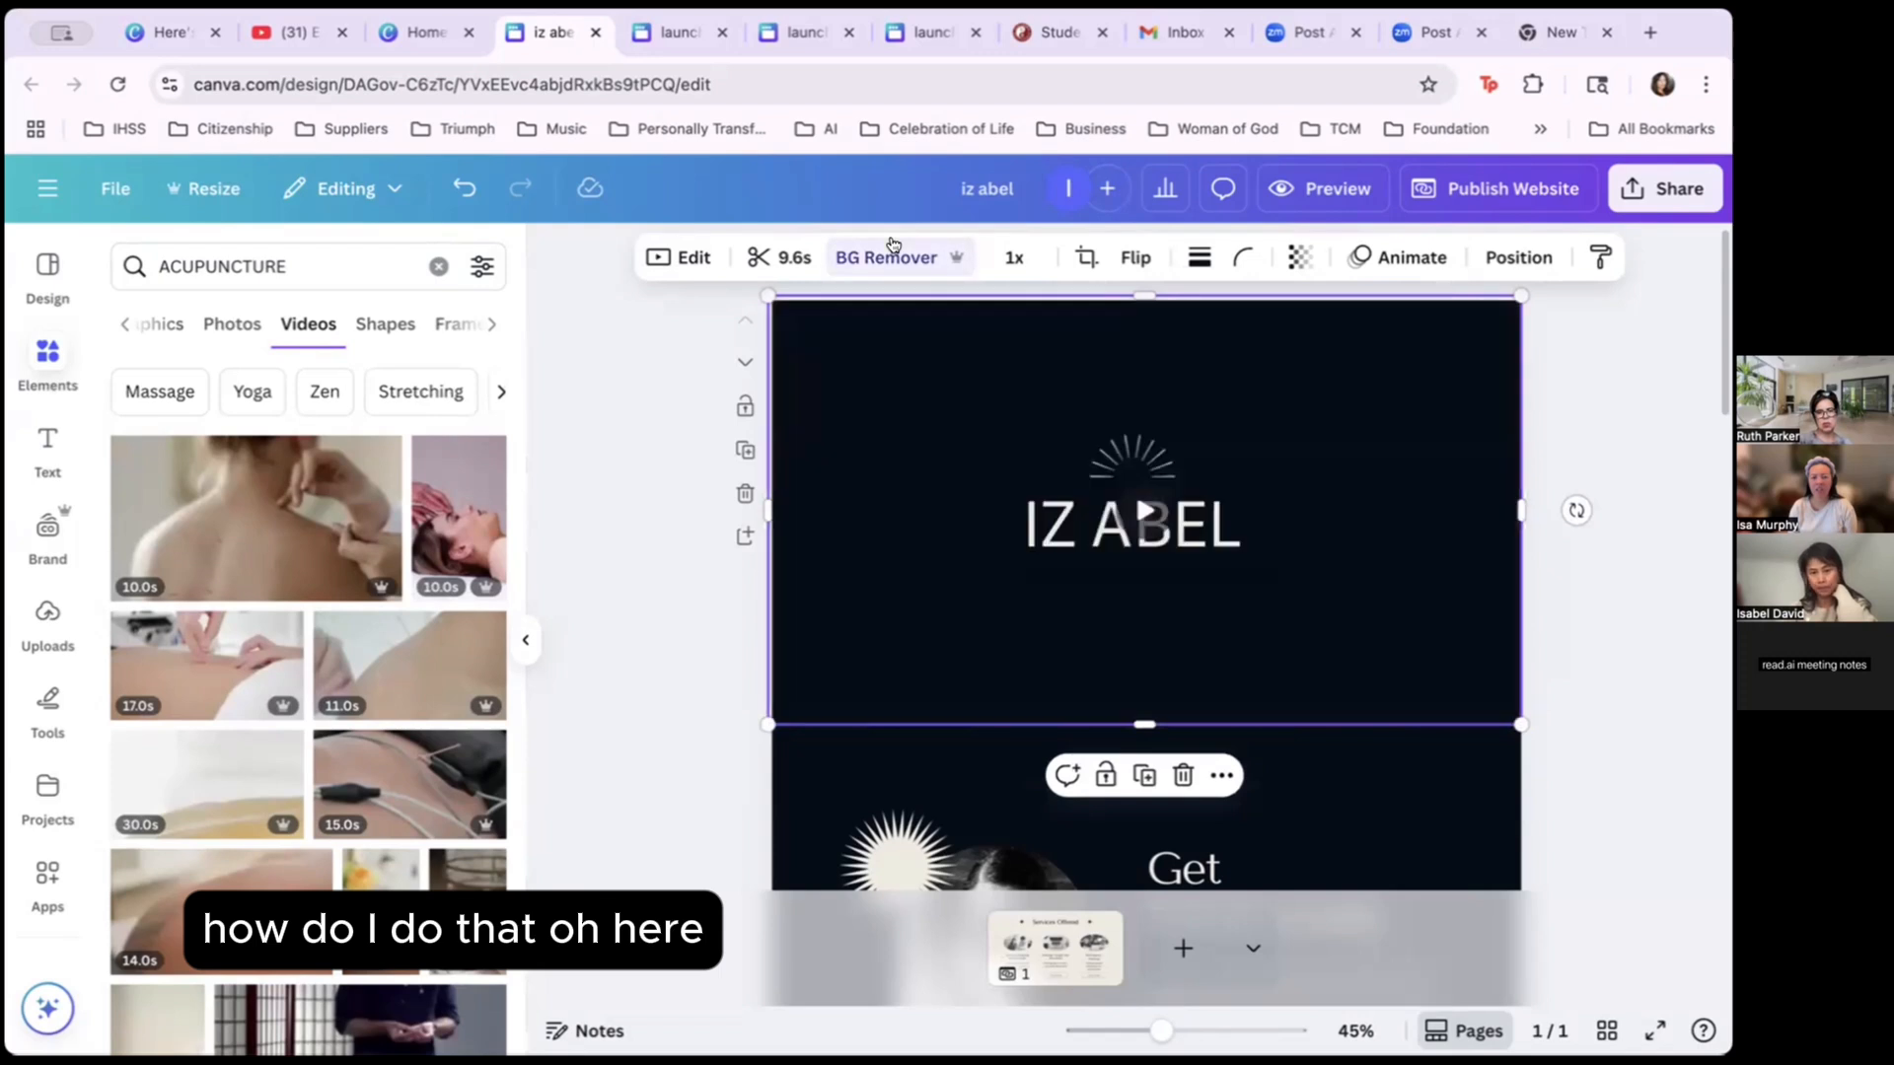
pyautogui.moveTo(1082, 506)
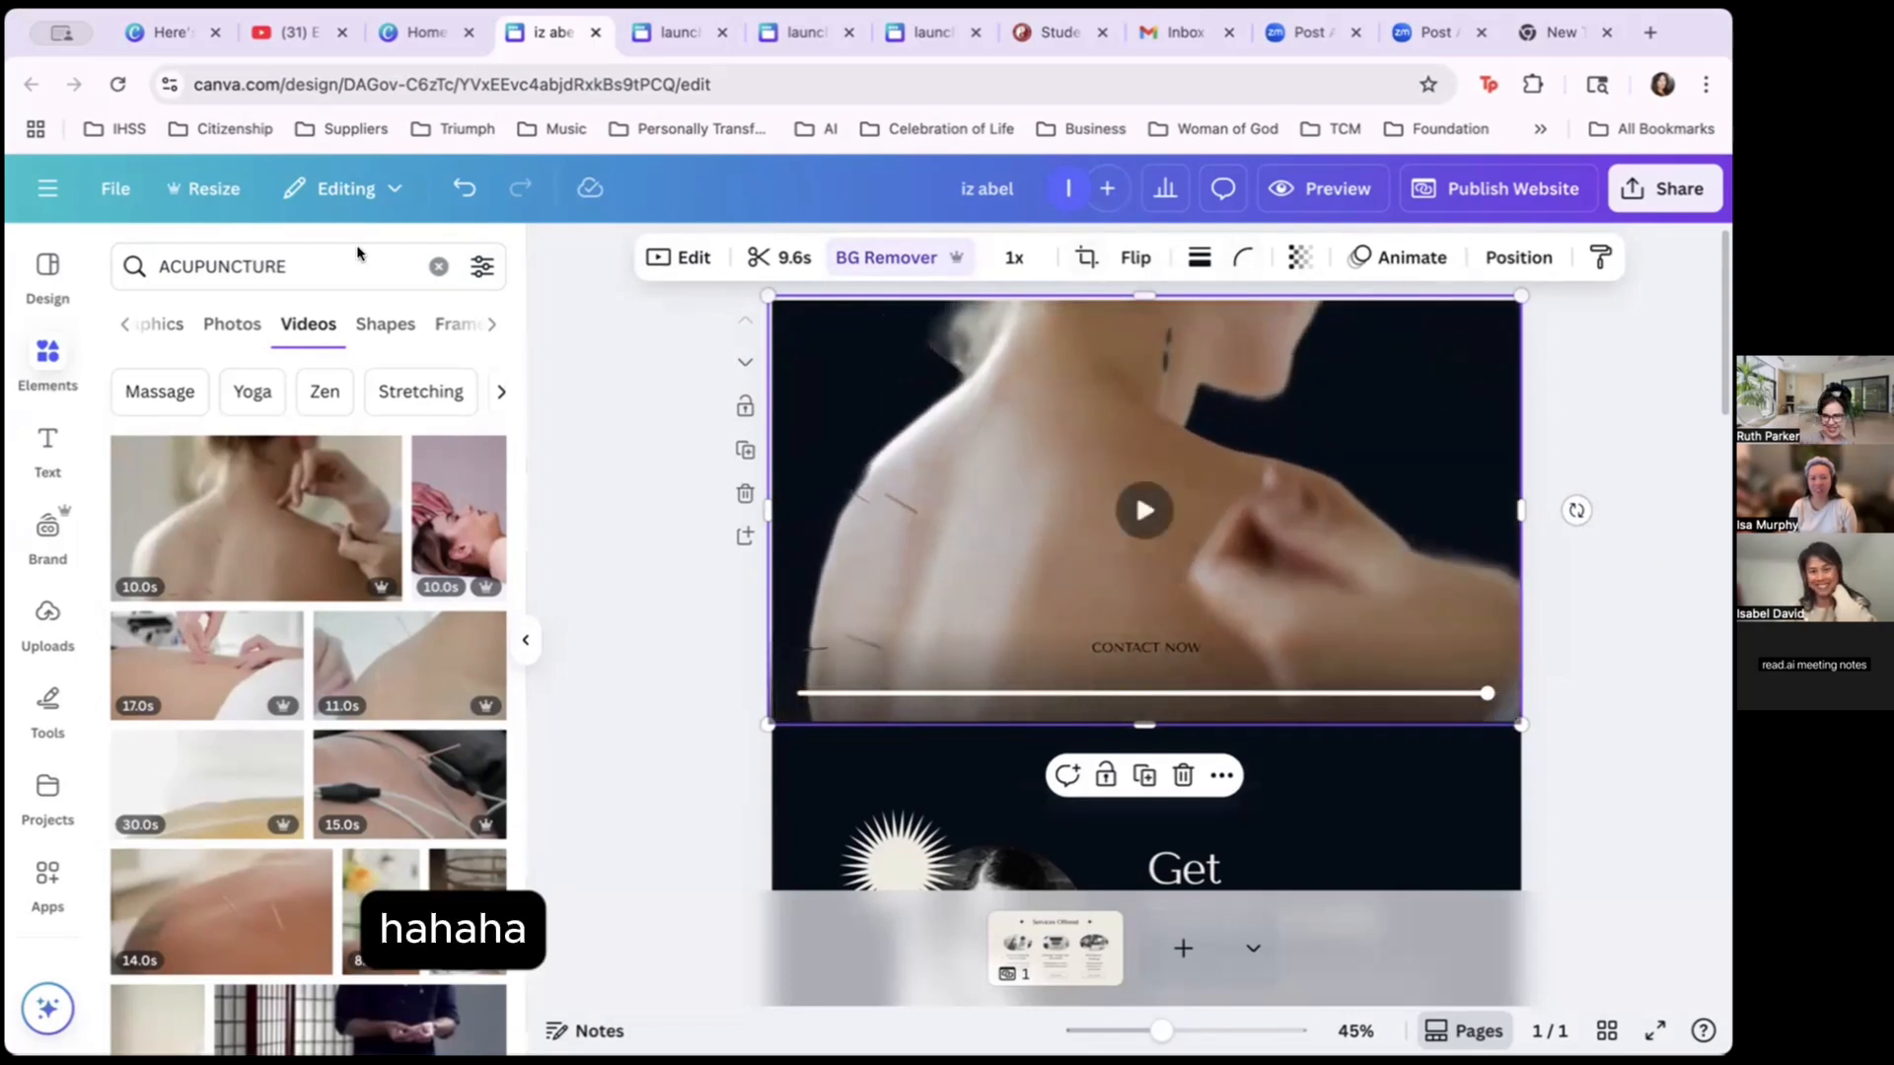
pyautogui.scroll(-3, 308, 641)
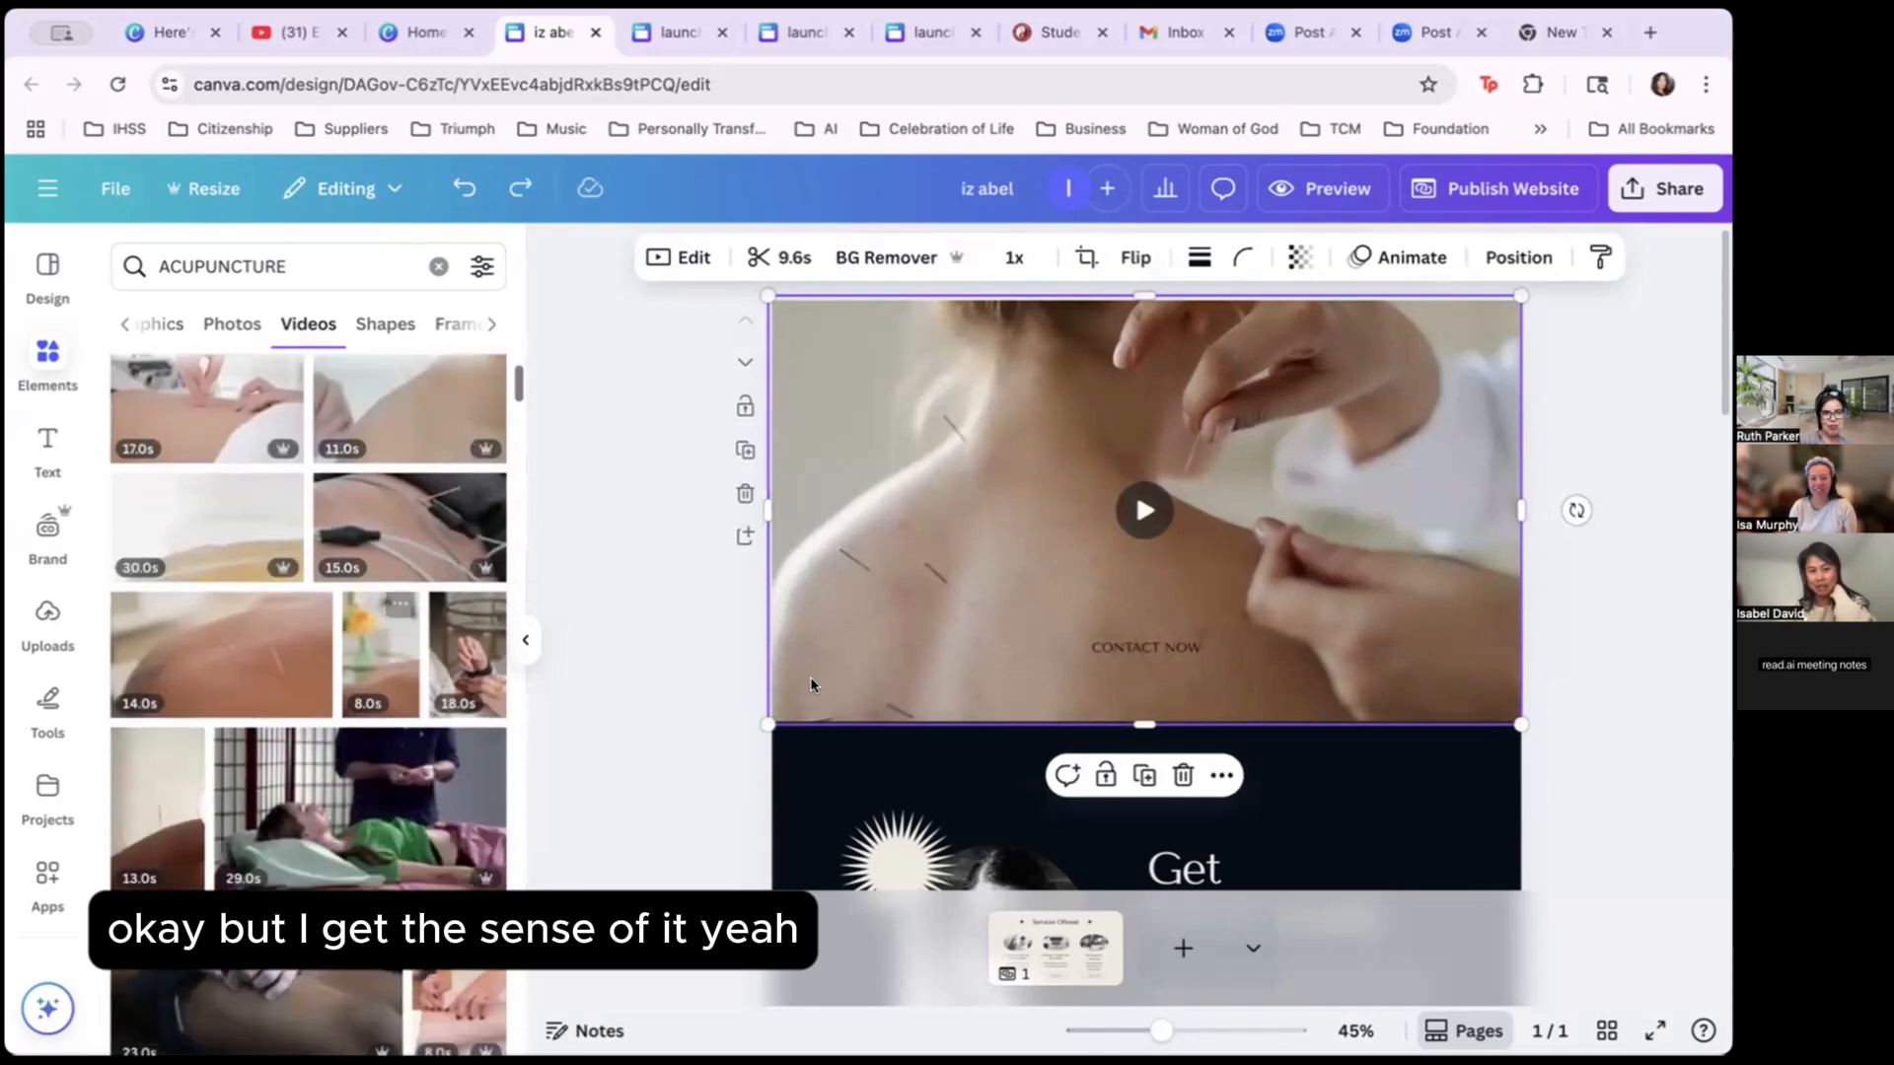
pyautogui.press('Delete')
pyautogui.scroll(-2, 314, 841)
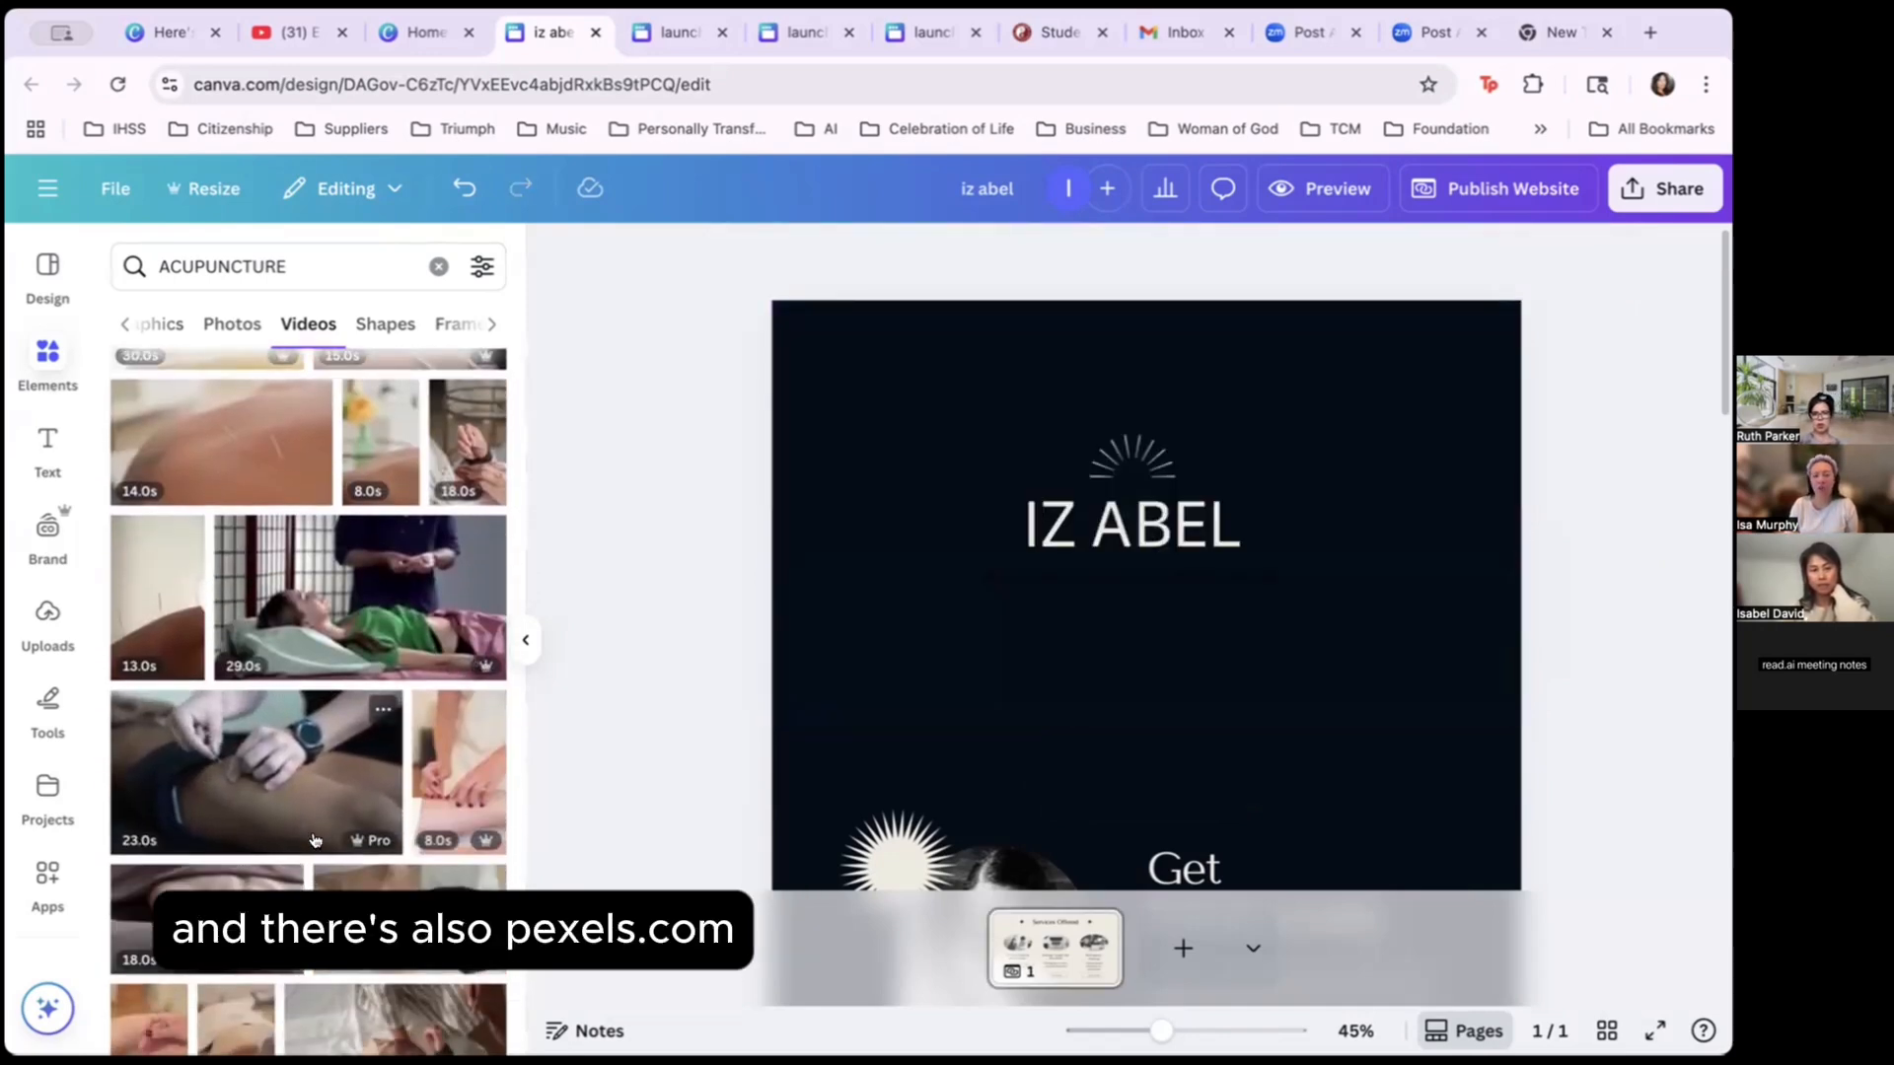
pyautogui.scroll(-2, 314, 840)
# Drop another acupuncture clip onto the hero and enlarge it to fill the section.
pyautogui.moveTo(207, 759); pyautogui.dragTo(890, 374)
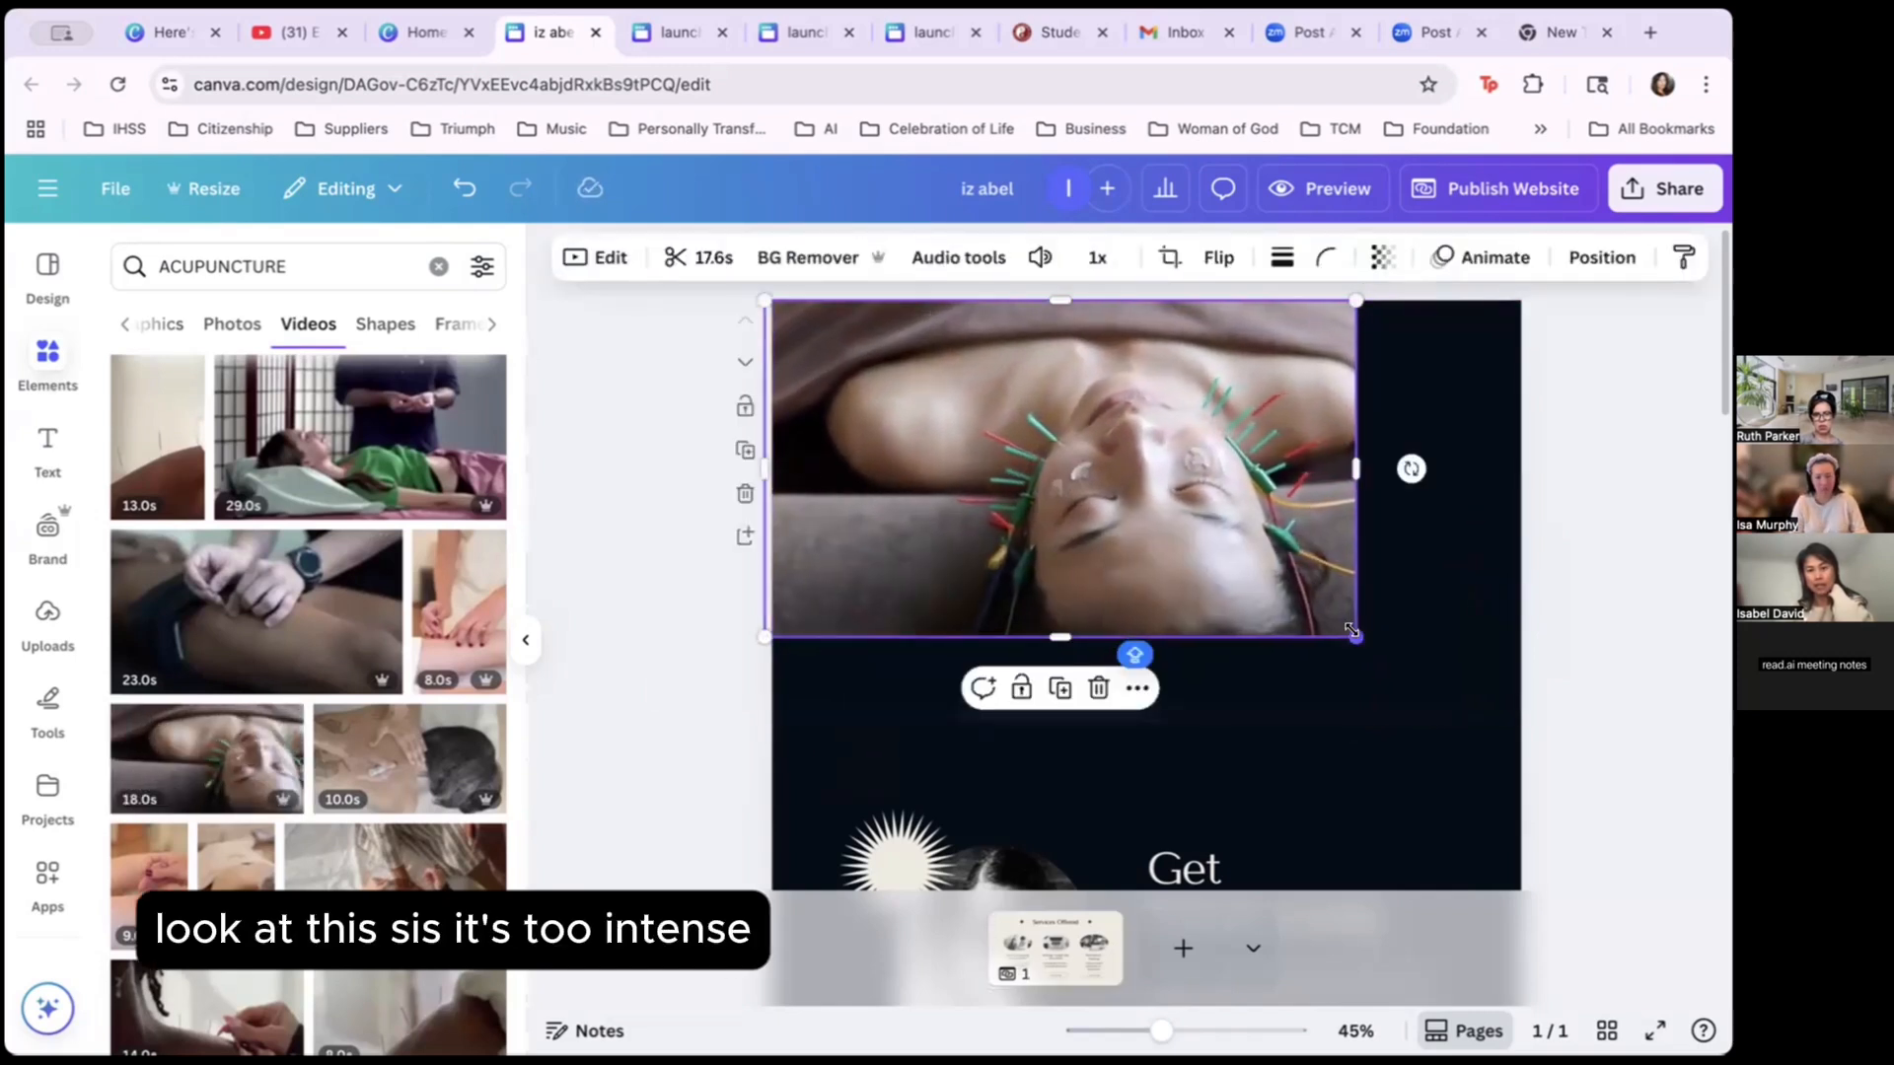
pyautogui.moveTo(1357, 636)
pyautogui.mouseDown()
pyautogui.moveTo(1548, 634)
pyautogui.moveTo(1361, 605)
pyautogui.mouseUp()
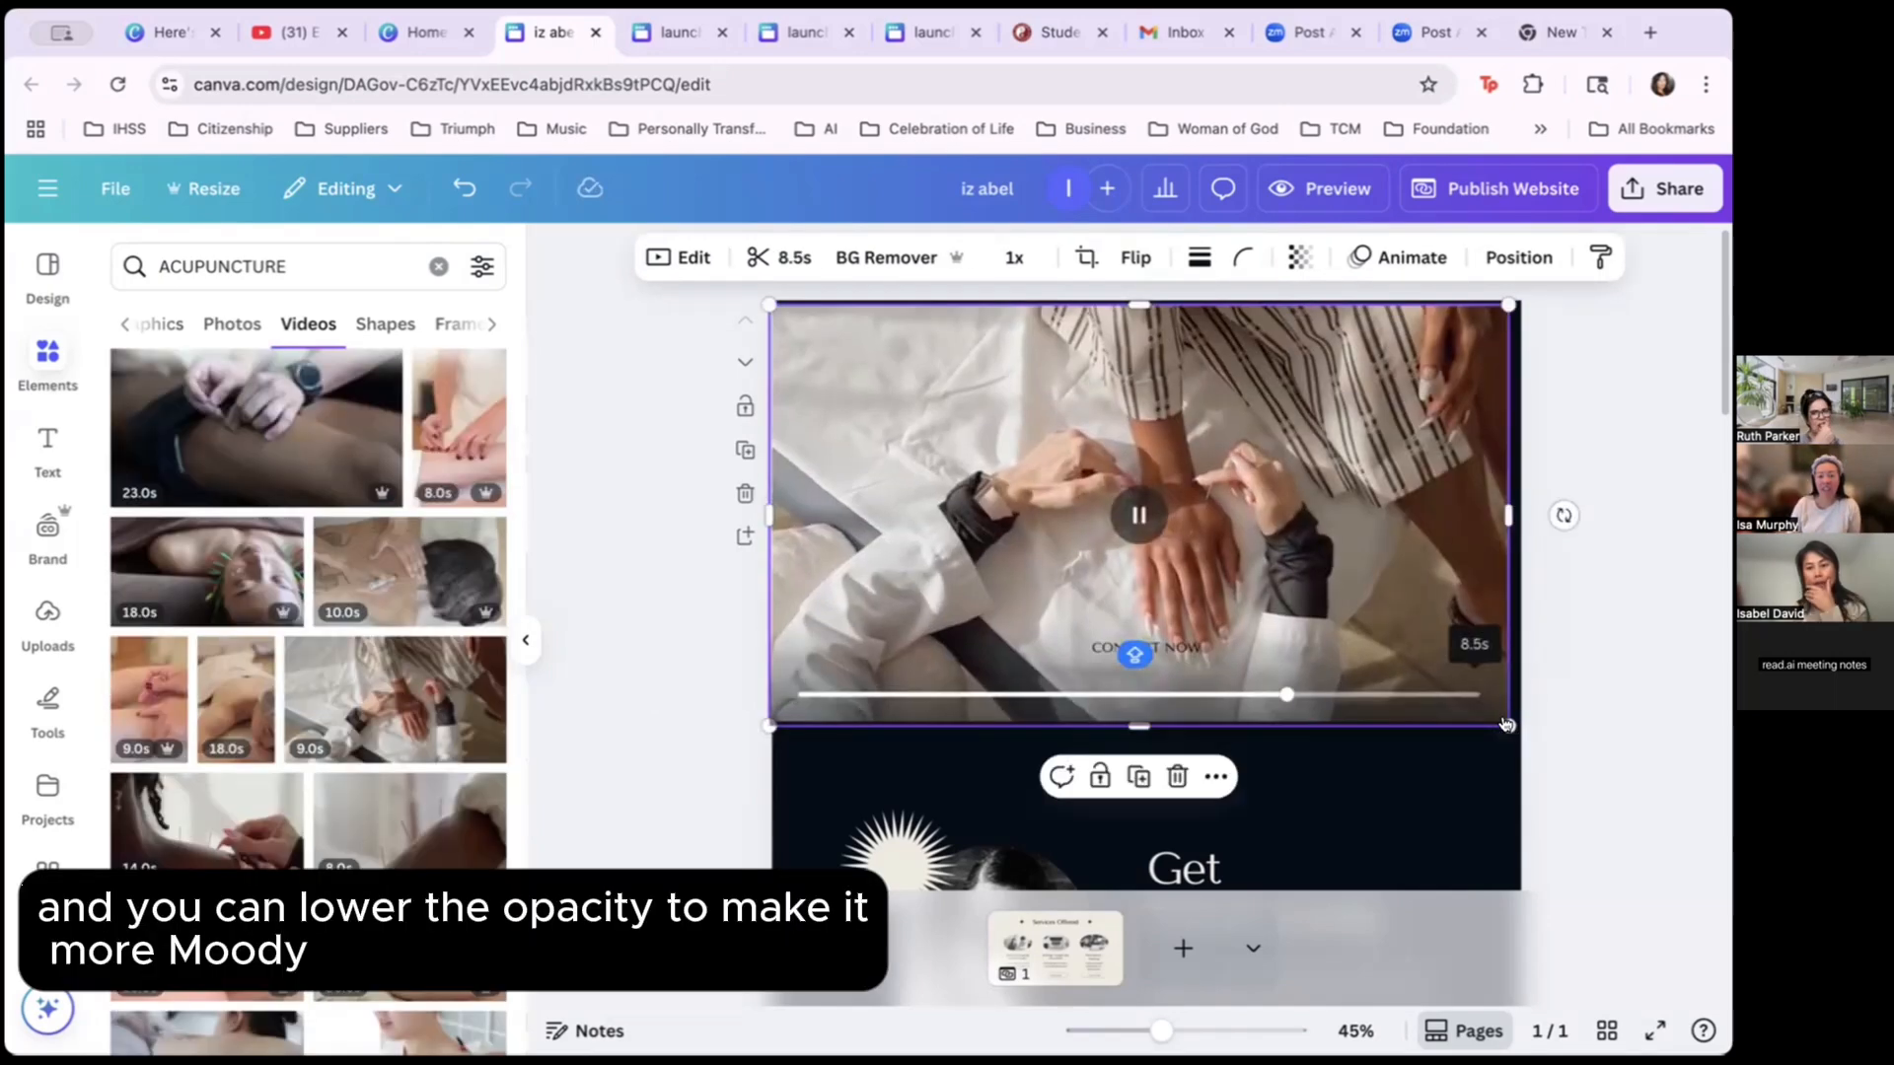
pyautogui.moveTo(1506, 725); pyautogui.dragTo(1524, 728)
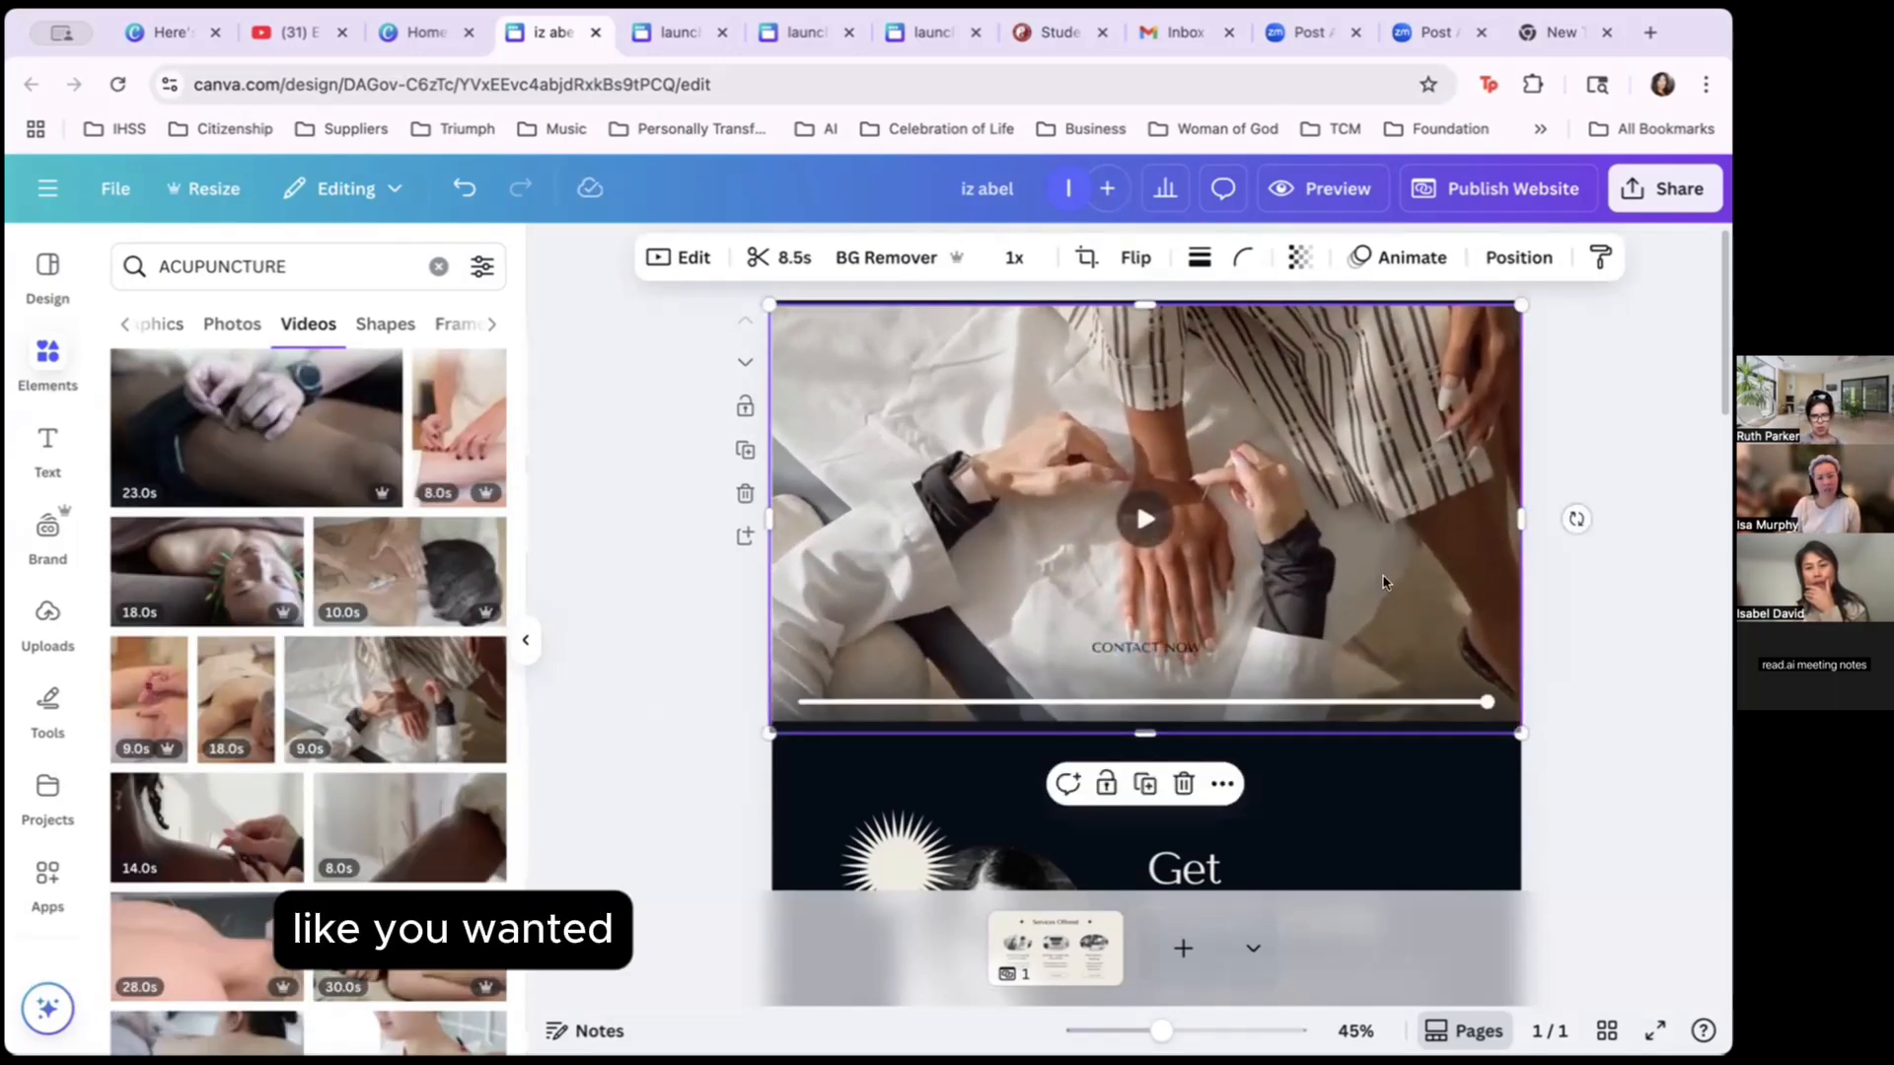
pyautogui.scroll(-1, 1389, 538)
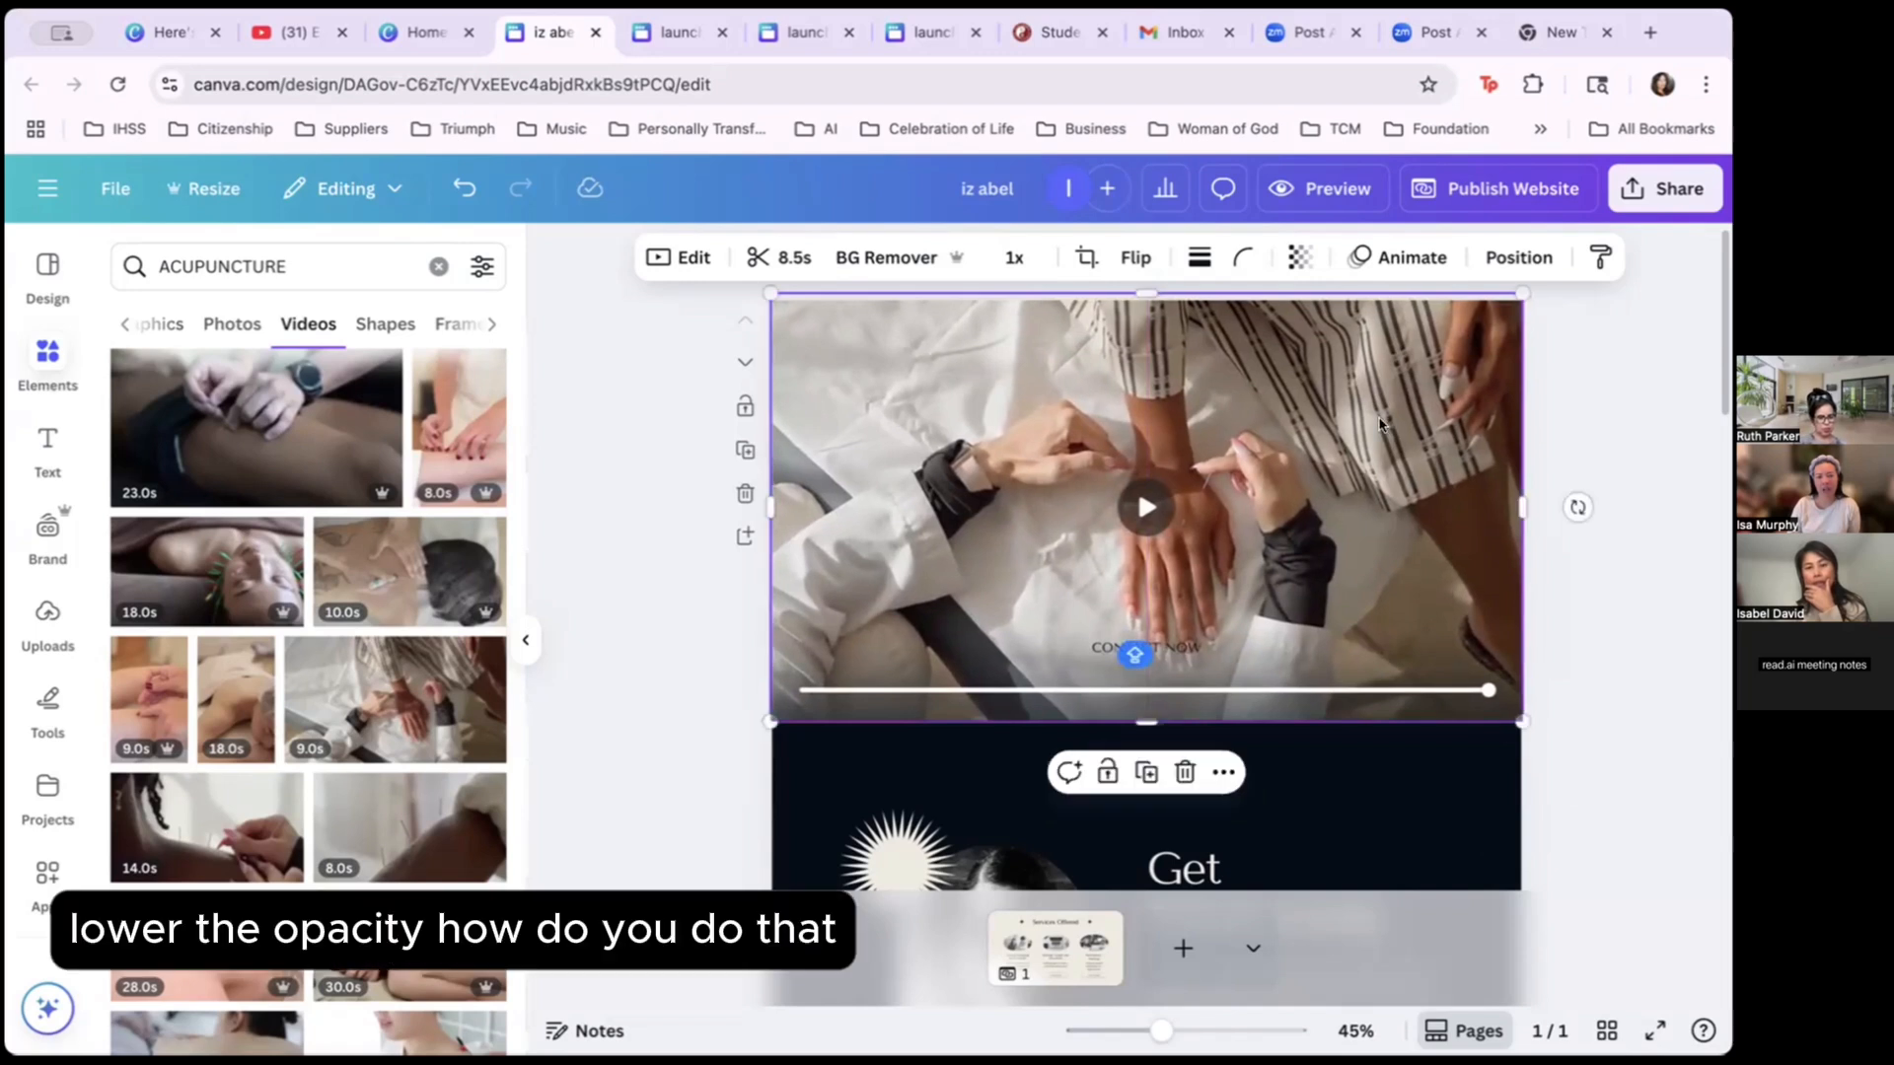
pyautogui.click(1295, 260)
pyautogui.moveTo(1365, 354); pyautogui.dragTo(1305, 354)
pyautogui.click(1633, 483)
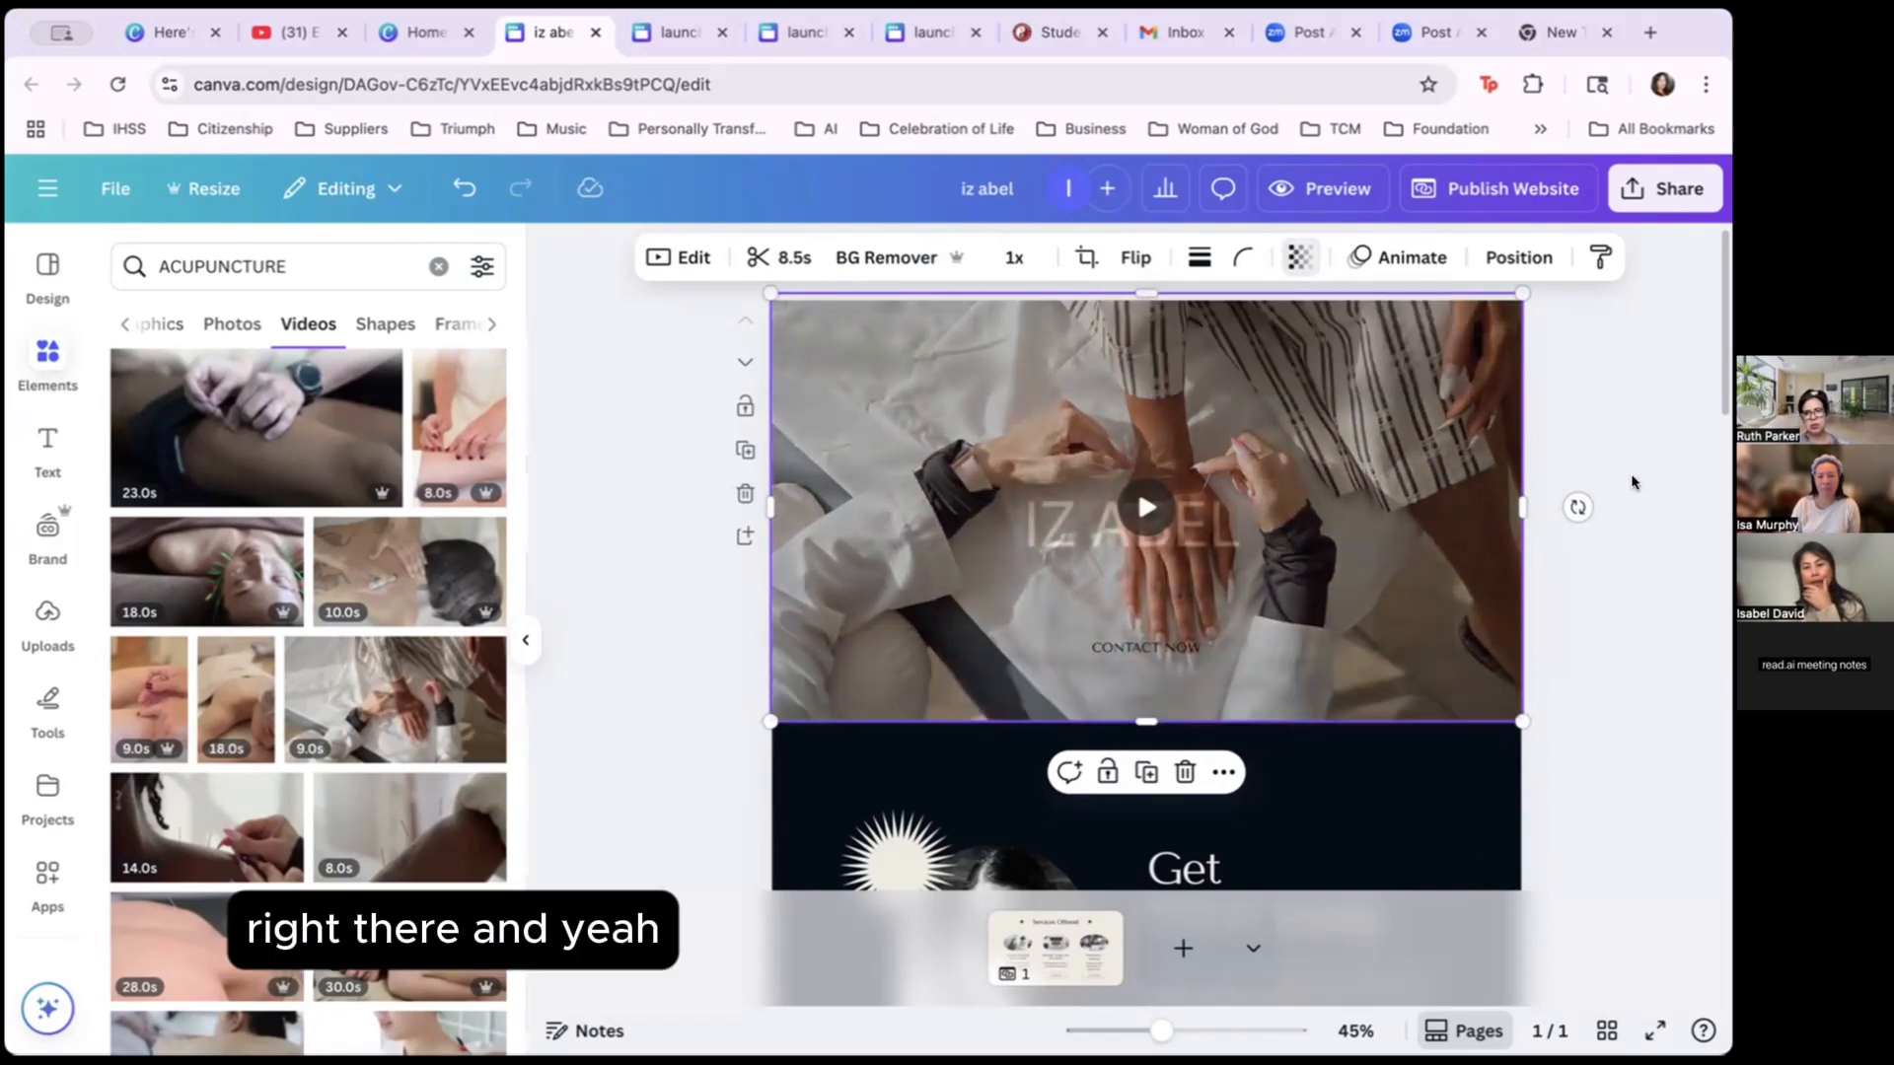
pyautogui.click(1519, 257)
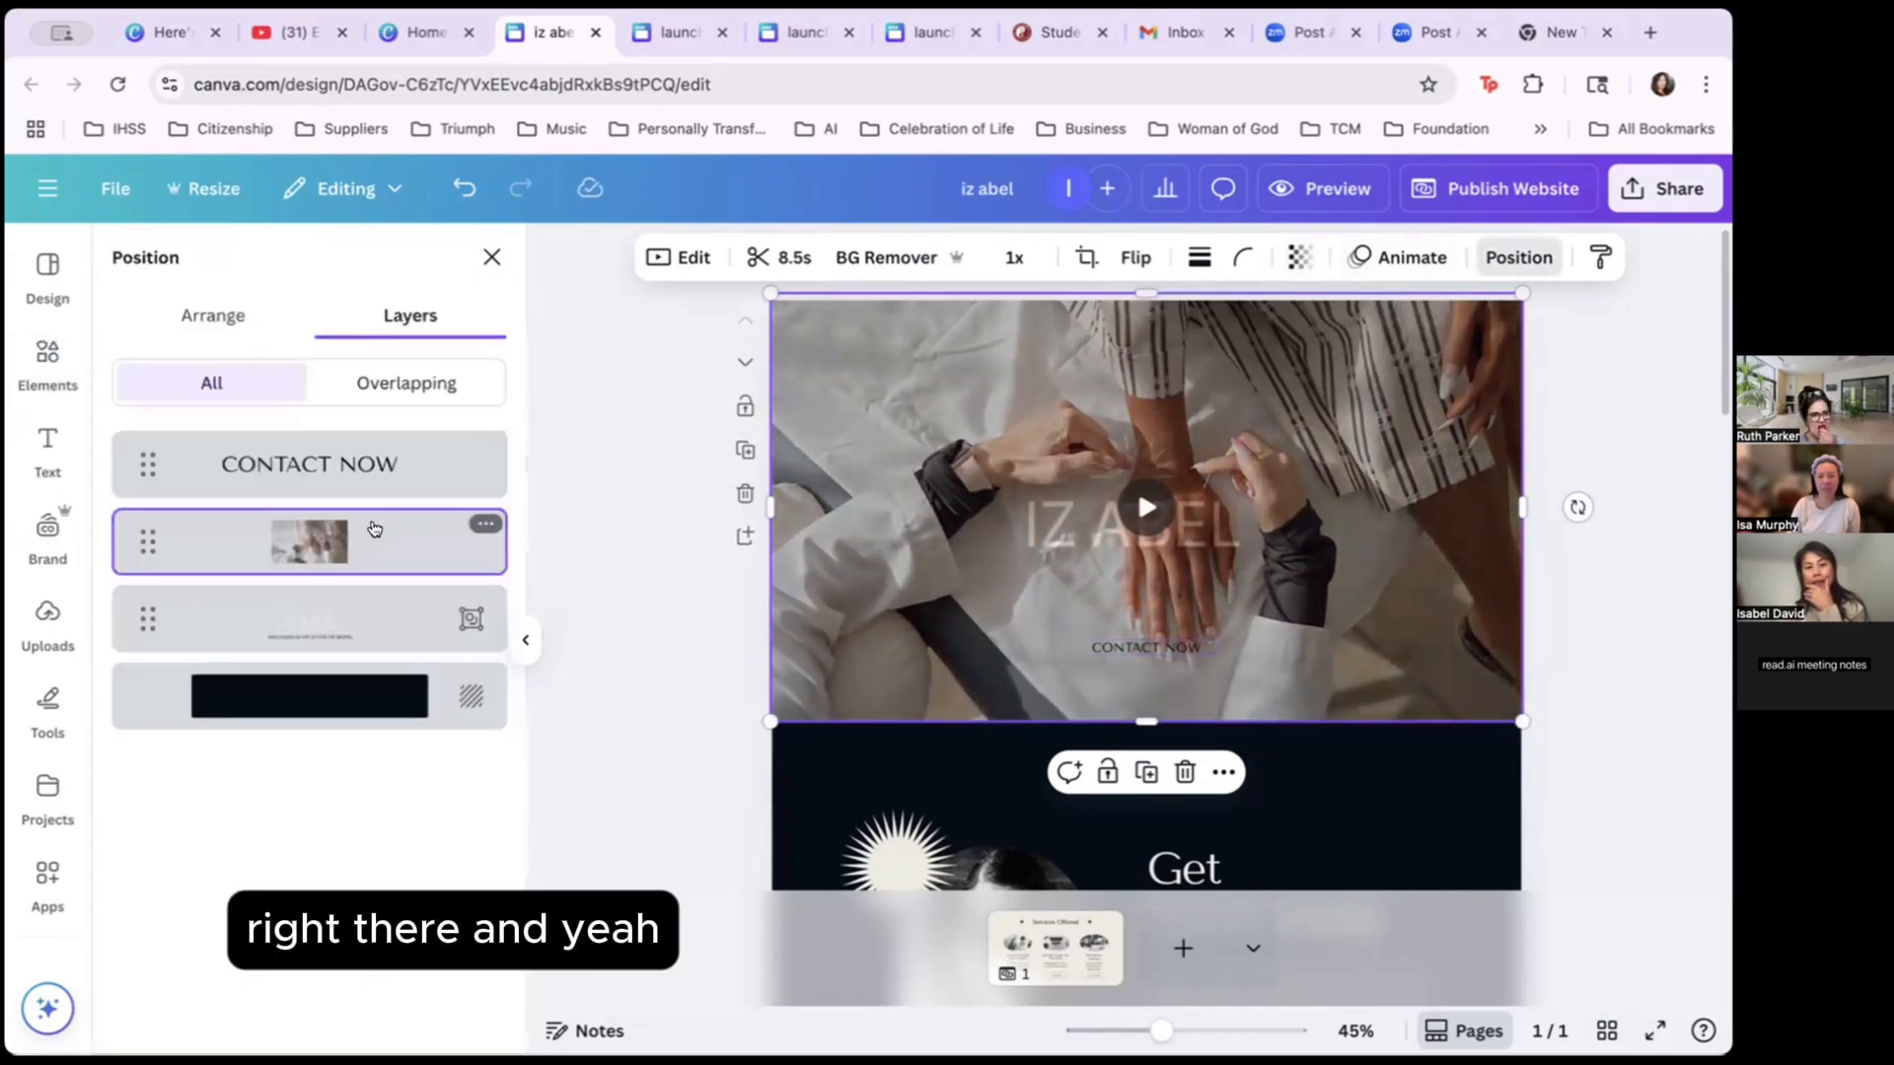
pyautogui.moveTo(374, 530); pyautogui.dragTo(378, 620)
pyautogui.moveTo(1271, 487); pyautogui.dragTo(1305, 489)
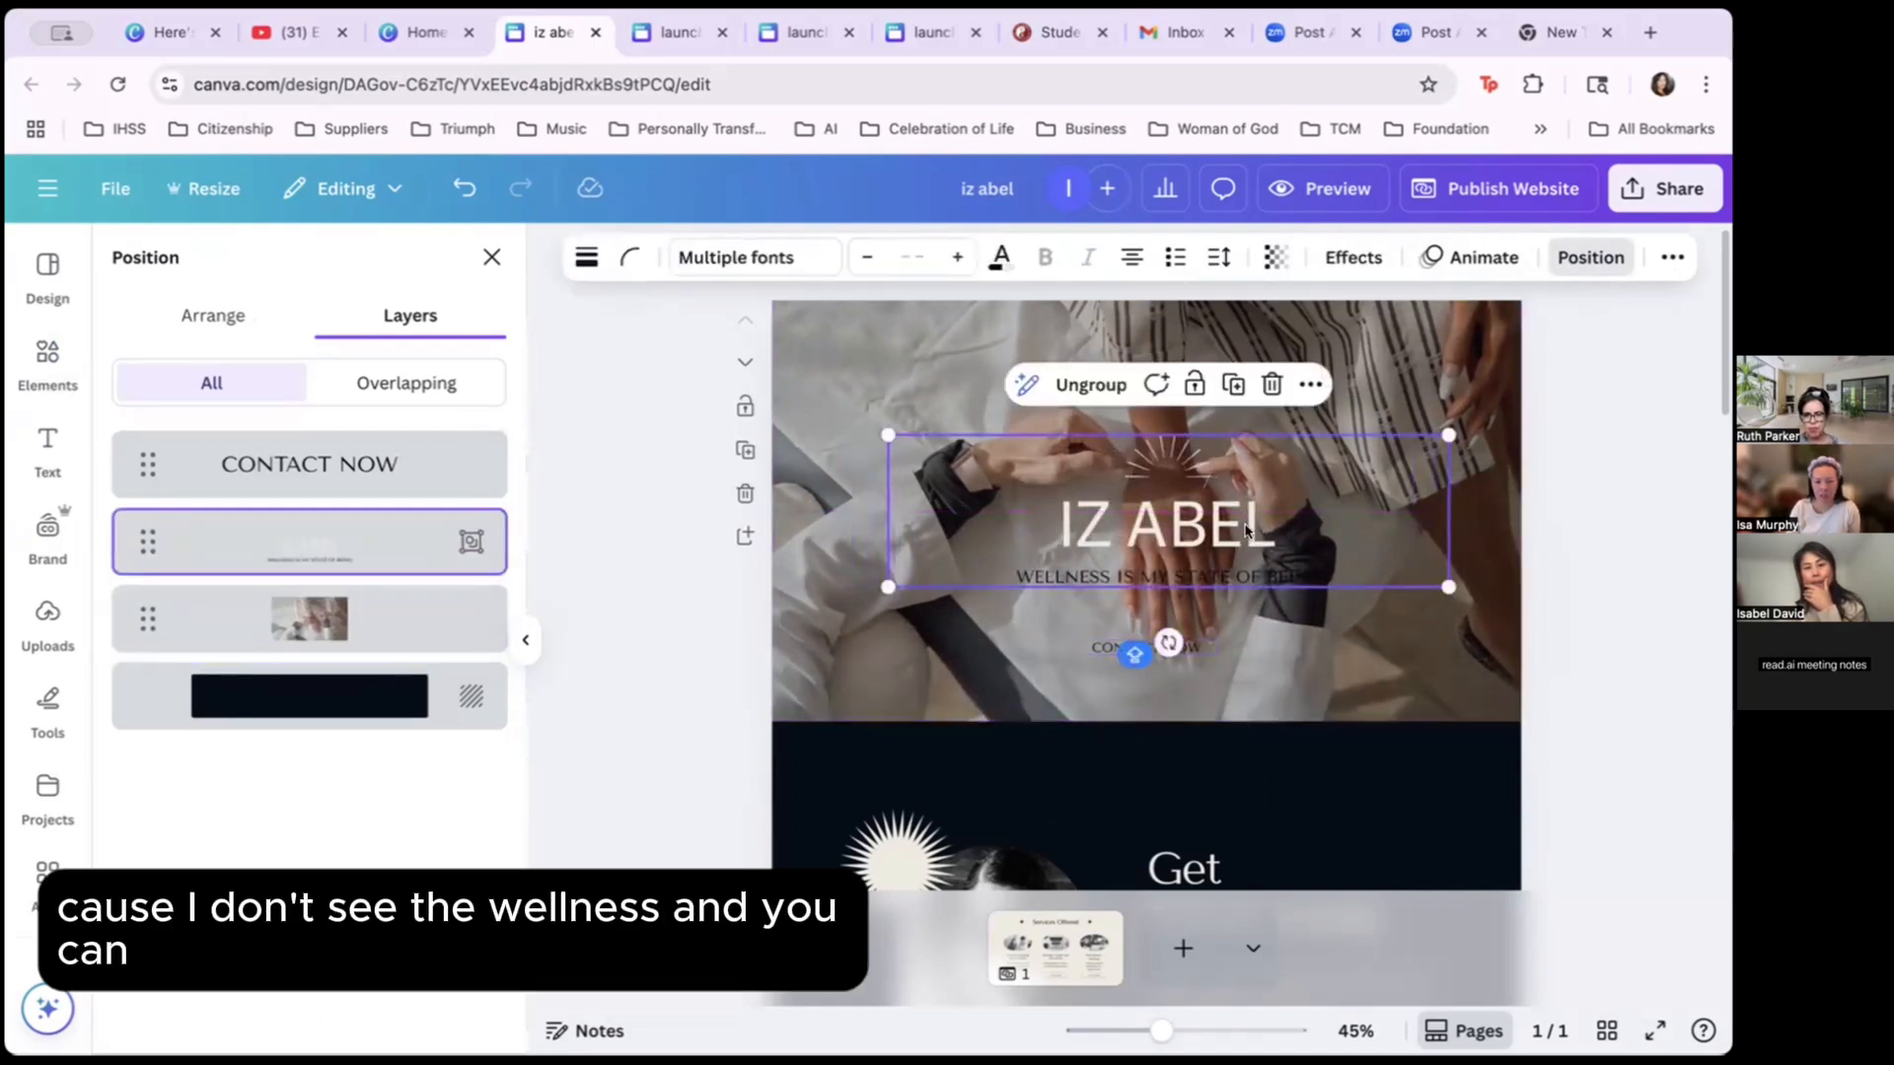
pyautogui.moveTo(1235, 544); pyautogui.dragTo(1214, 564)
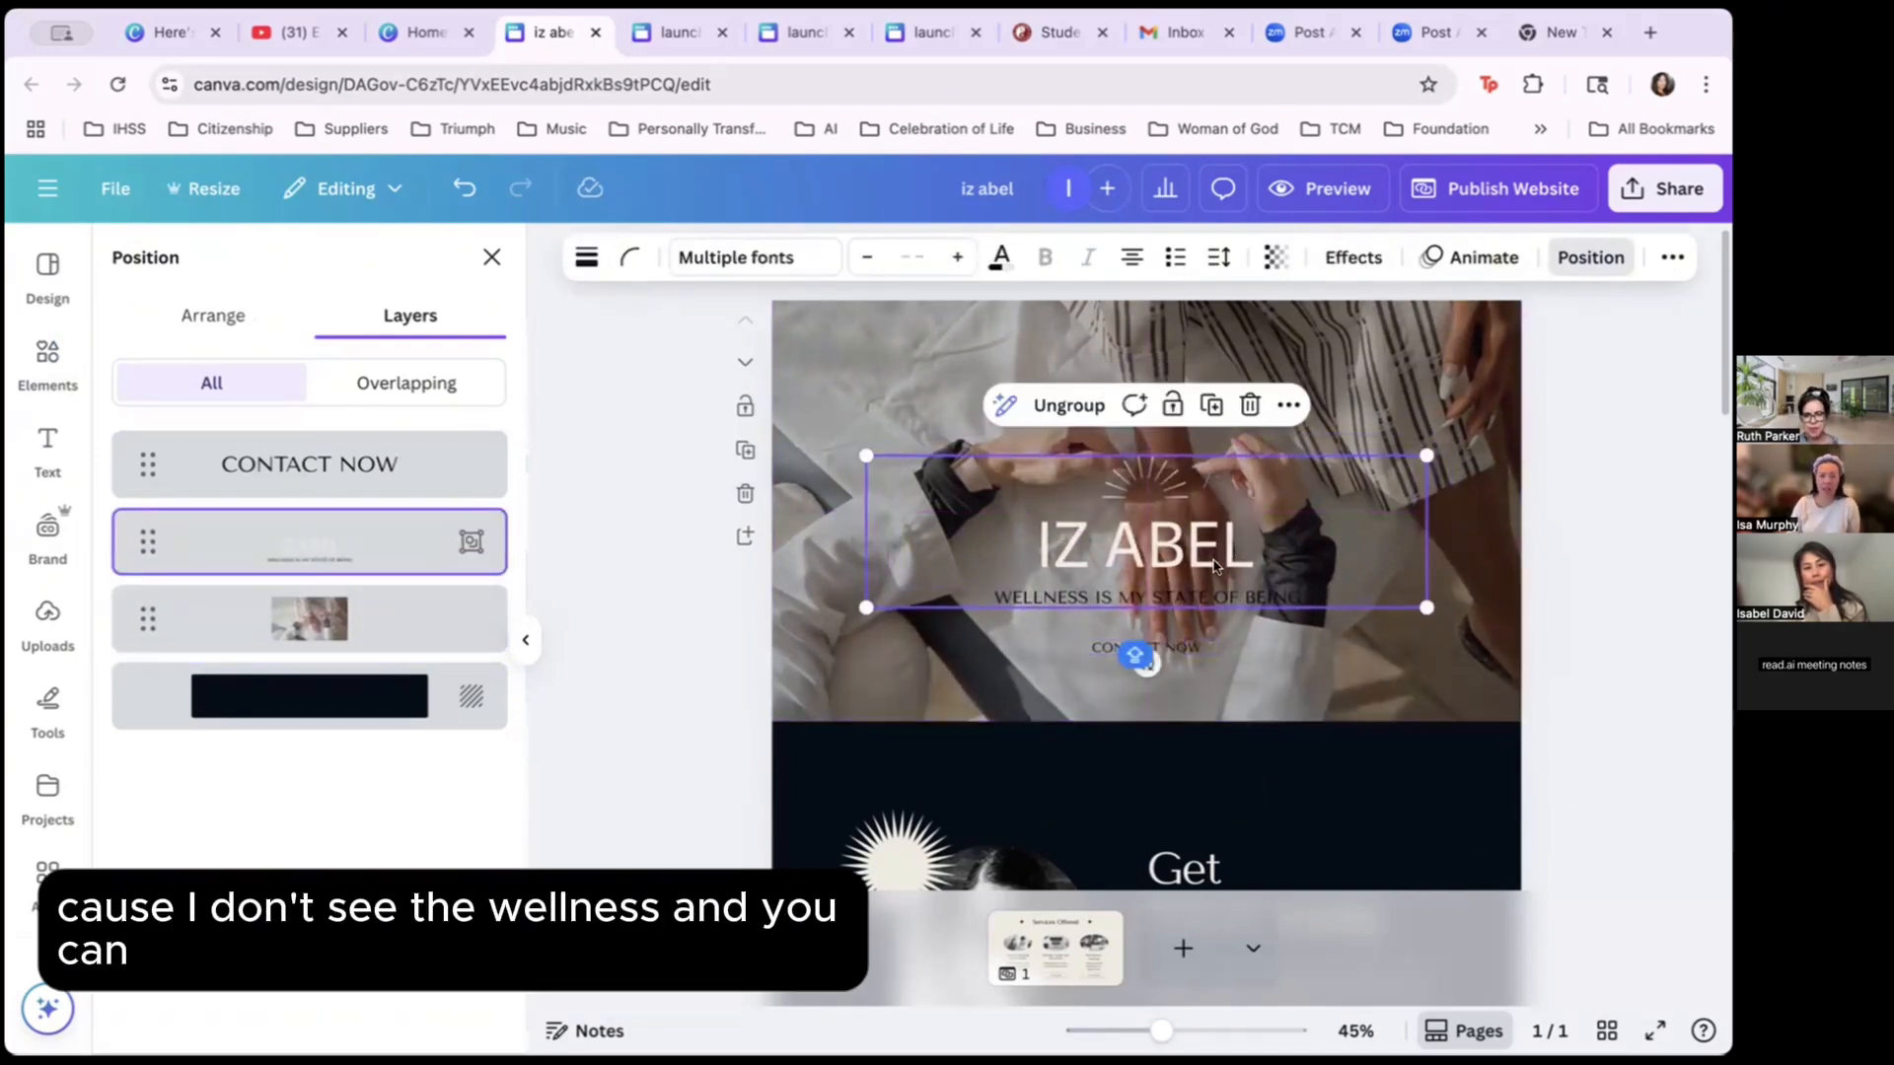
# Select the tagline, then the hands video, and bring up the Elements library.
pyautogui.click(1141, 596)
pyautogui.doubleClick(1141, 590)
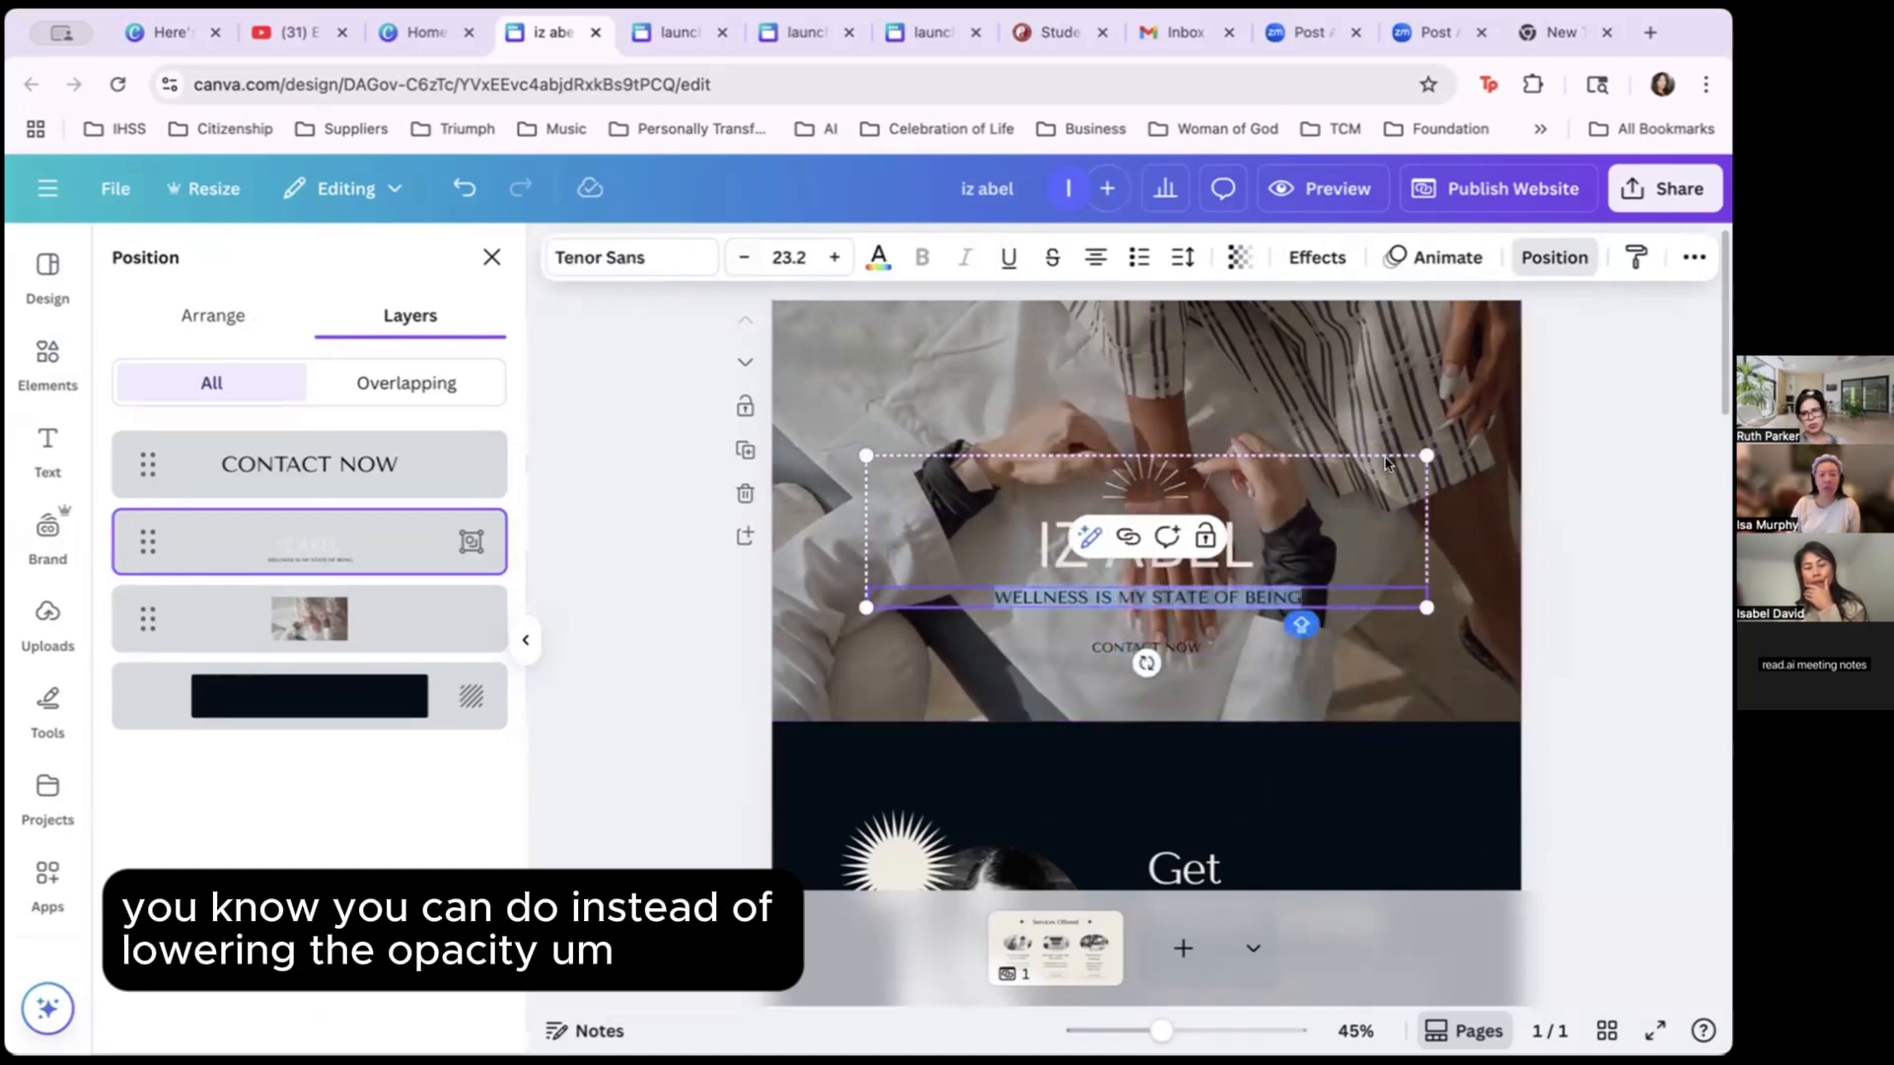
pyautogui.click(1421, 396)
pyautogui.click(56, 378)
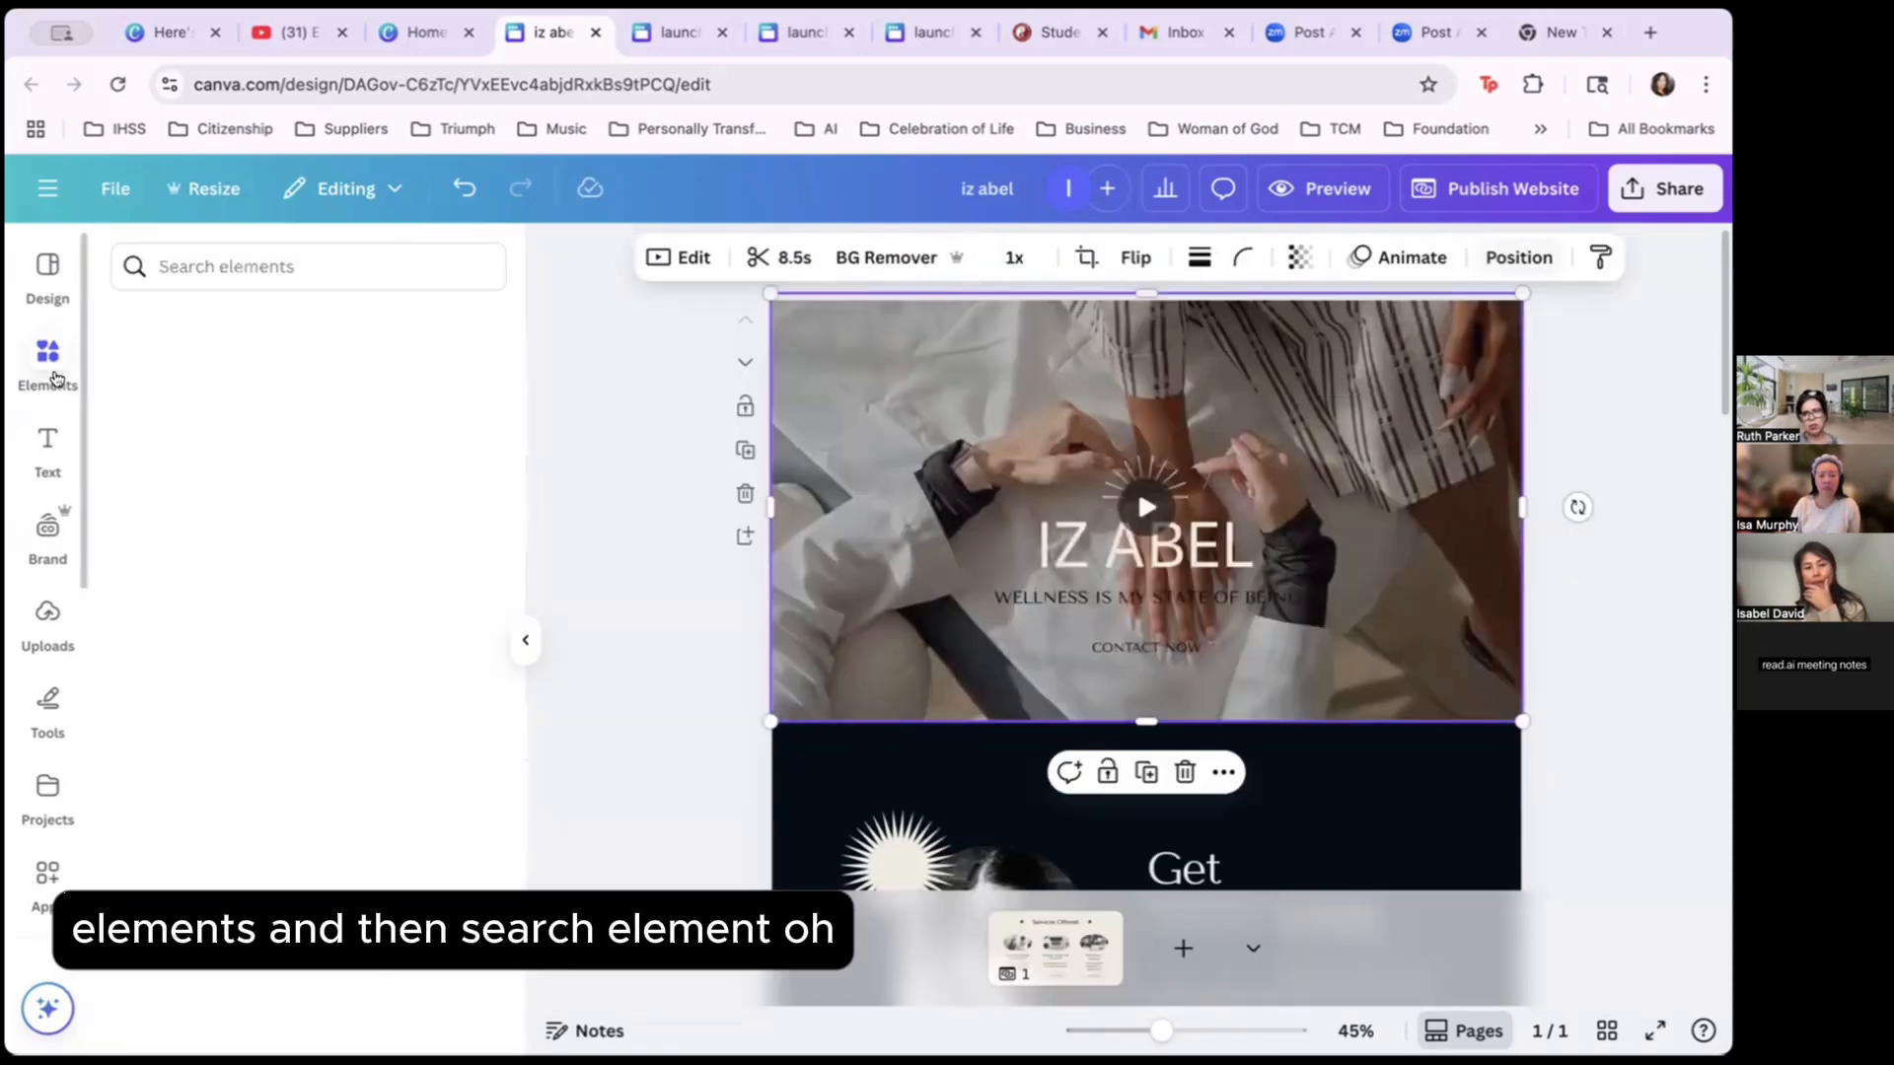
# Search Elements for 'BLACK S' square results and add a black photo to the page.
pyautogui.click(328, 264)
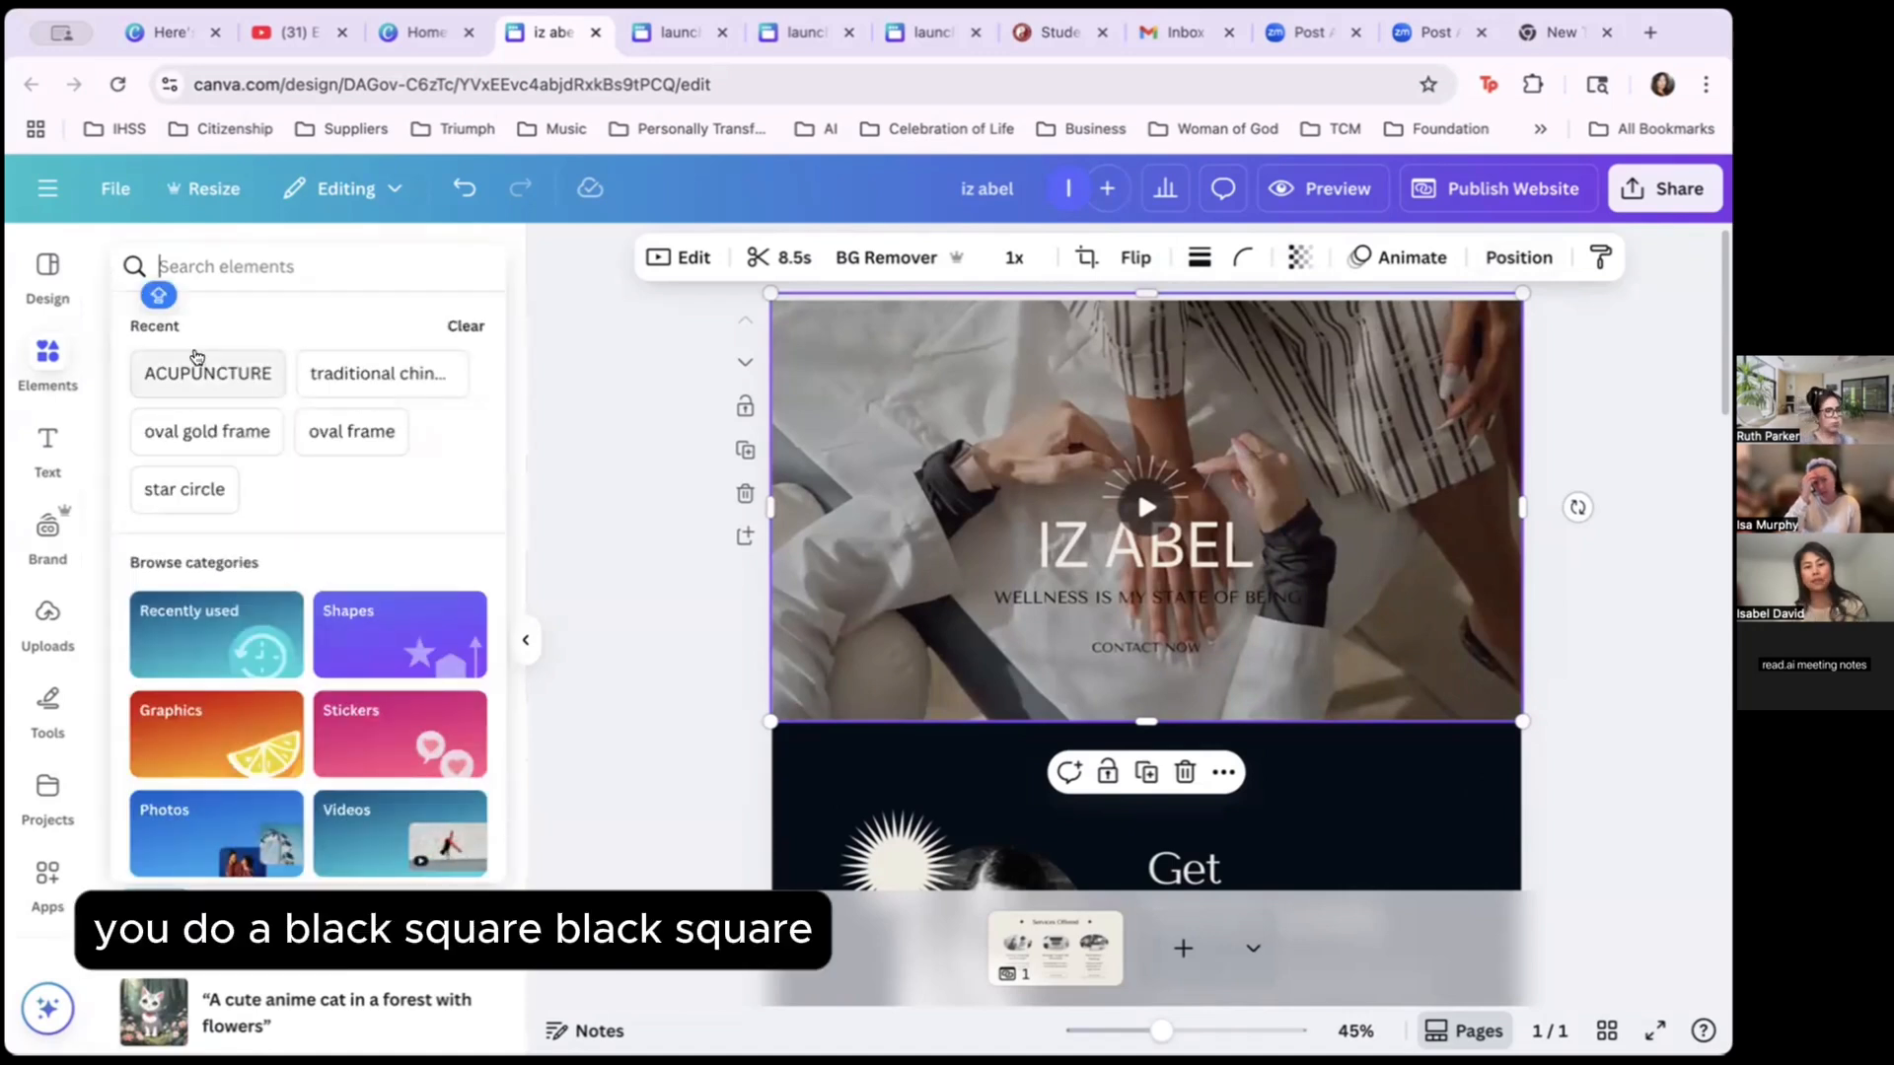
pyautogui.write('BLACK Q')
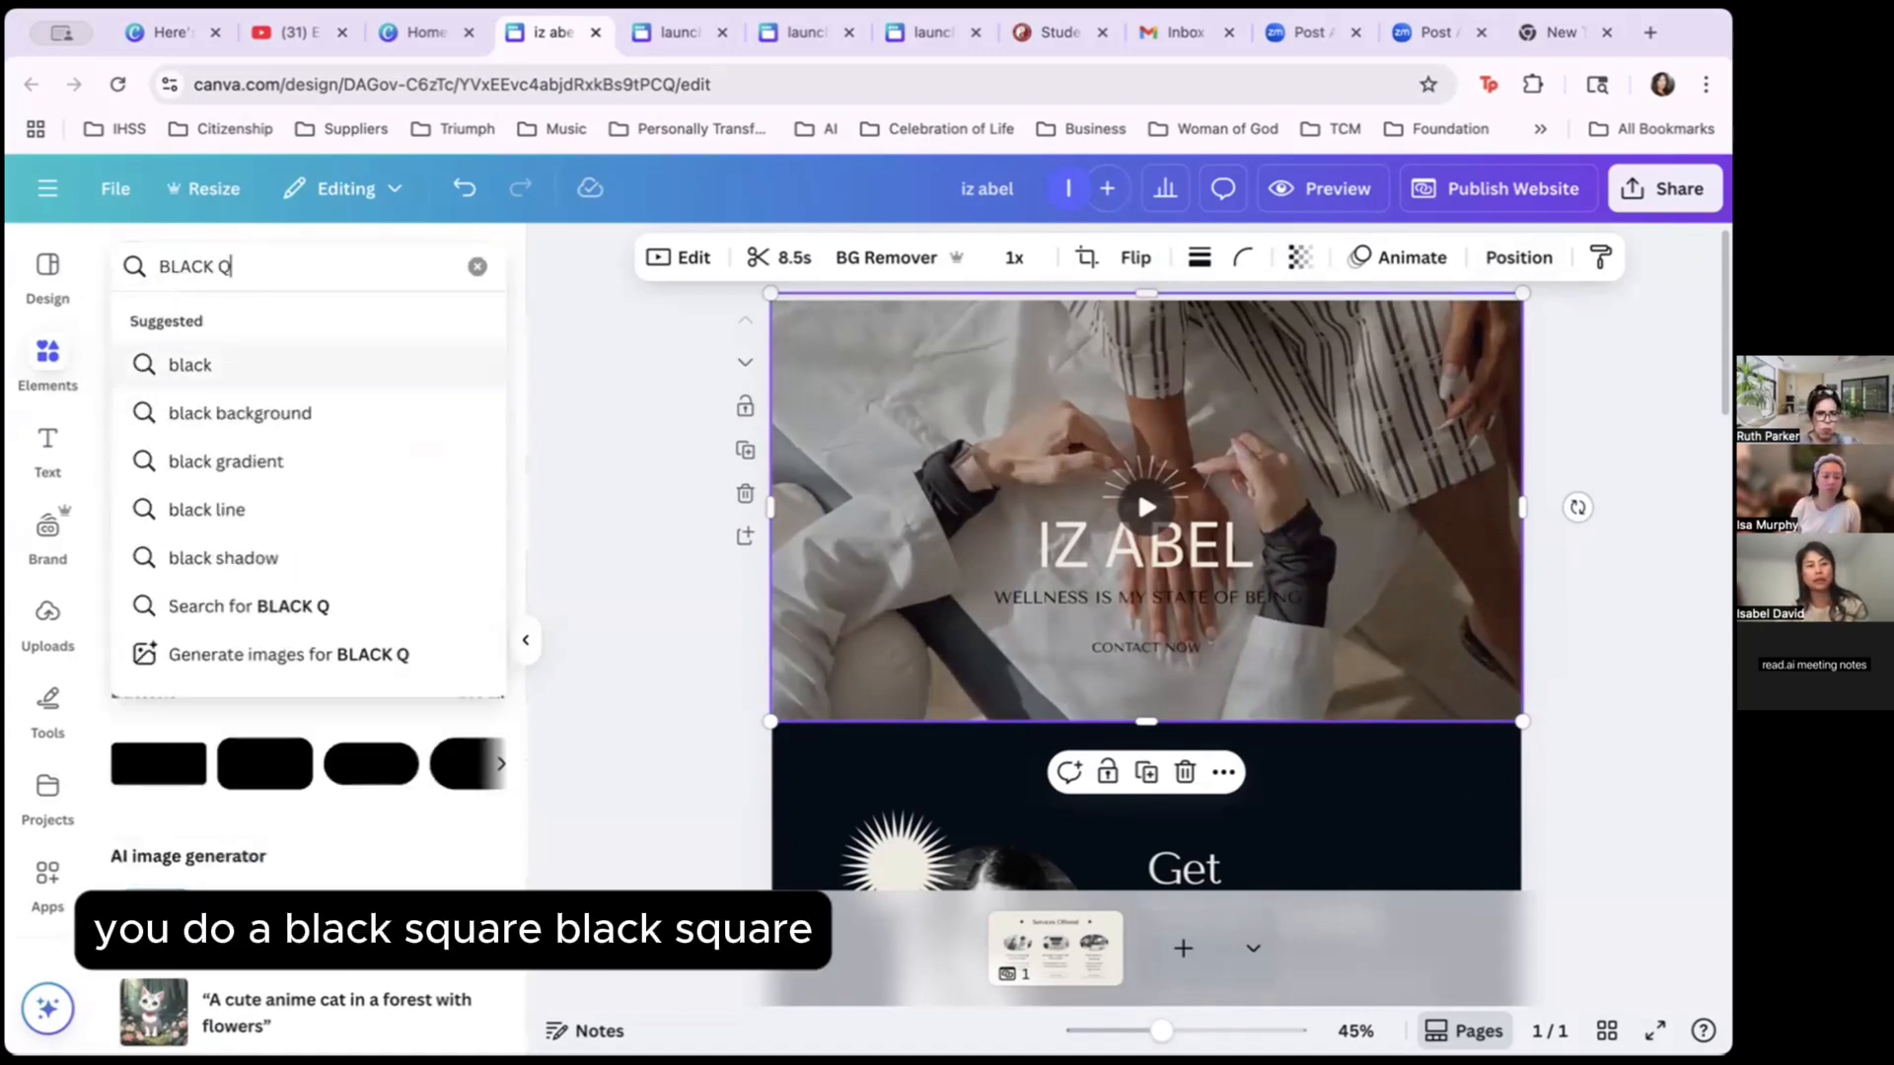
pyautogui.press('BackSpace')
pyautogui.write('S')
pyautogui.click(258, 459)
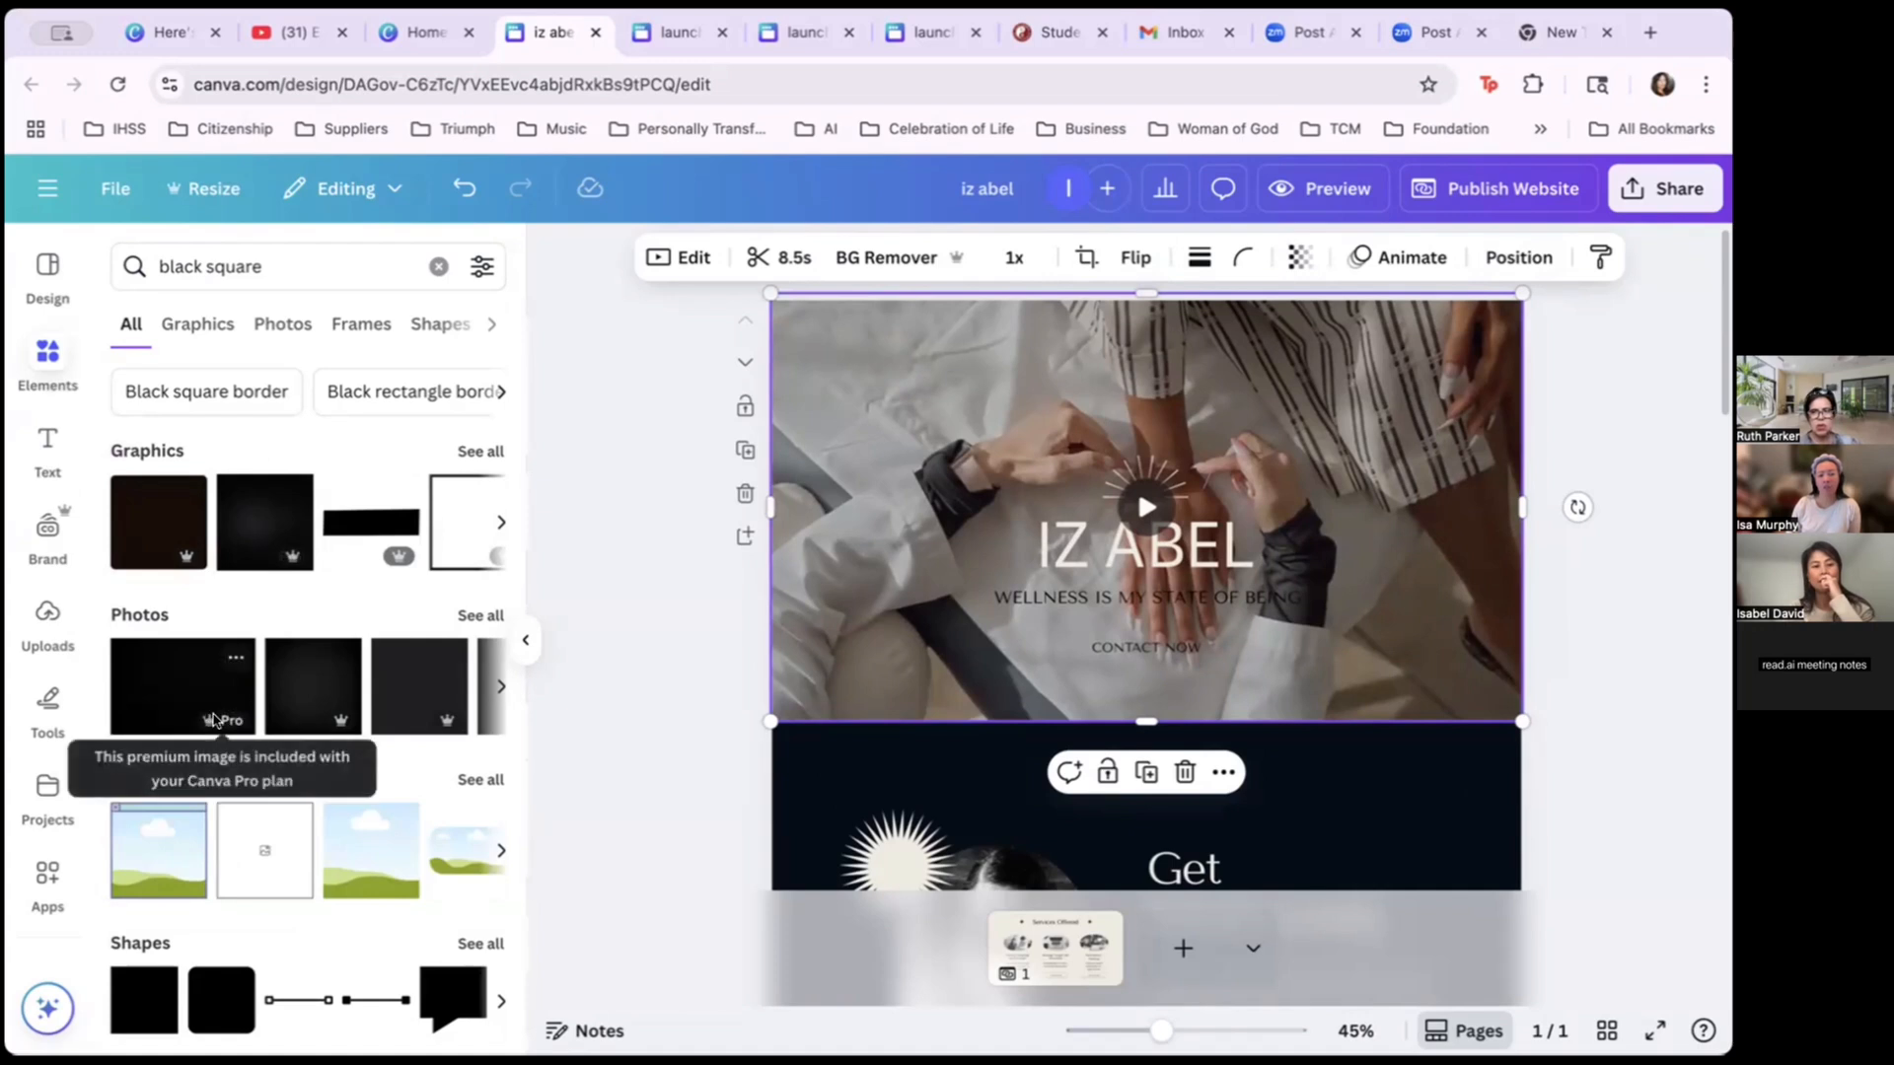
pyautogui.hscroll(2, 281, 693)
pyautogui.hscroll(1, 281, 692)
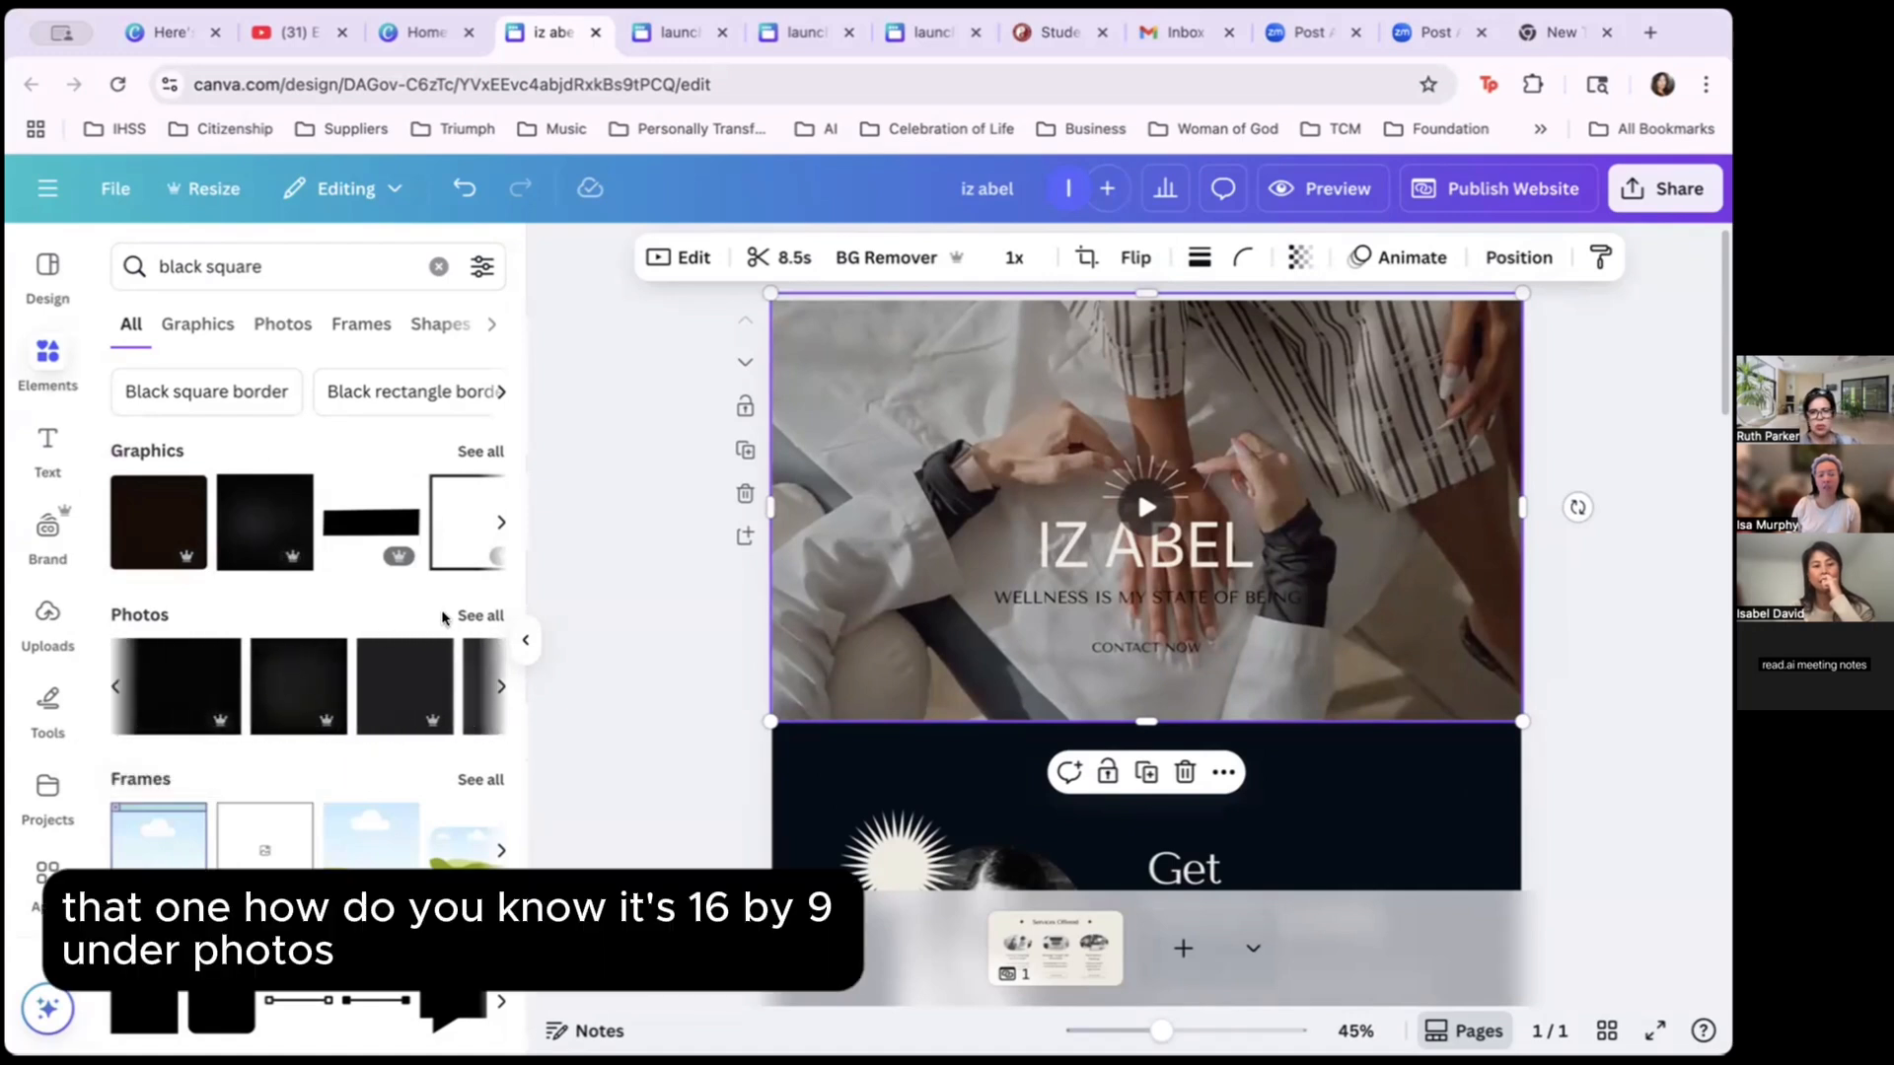
pyautogui.click(194, 692)
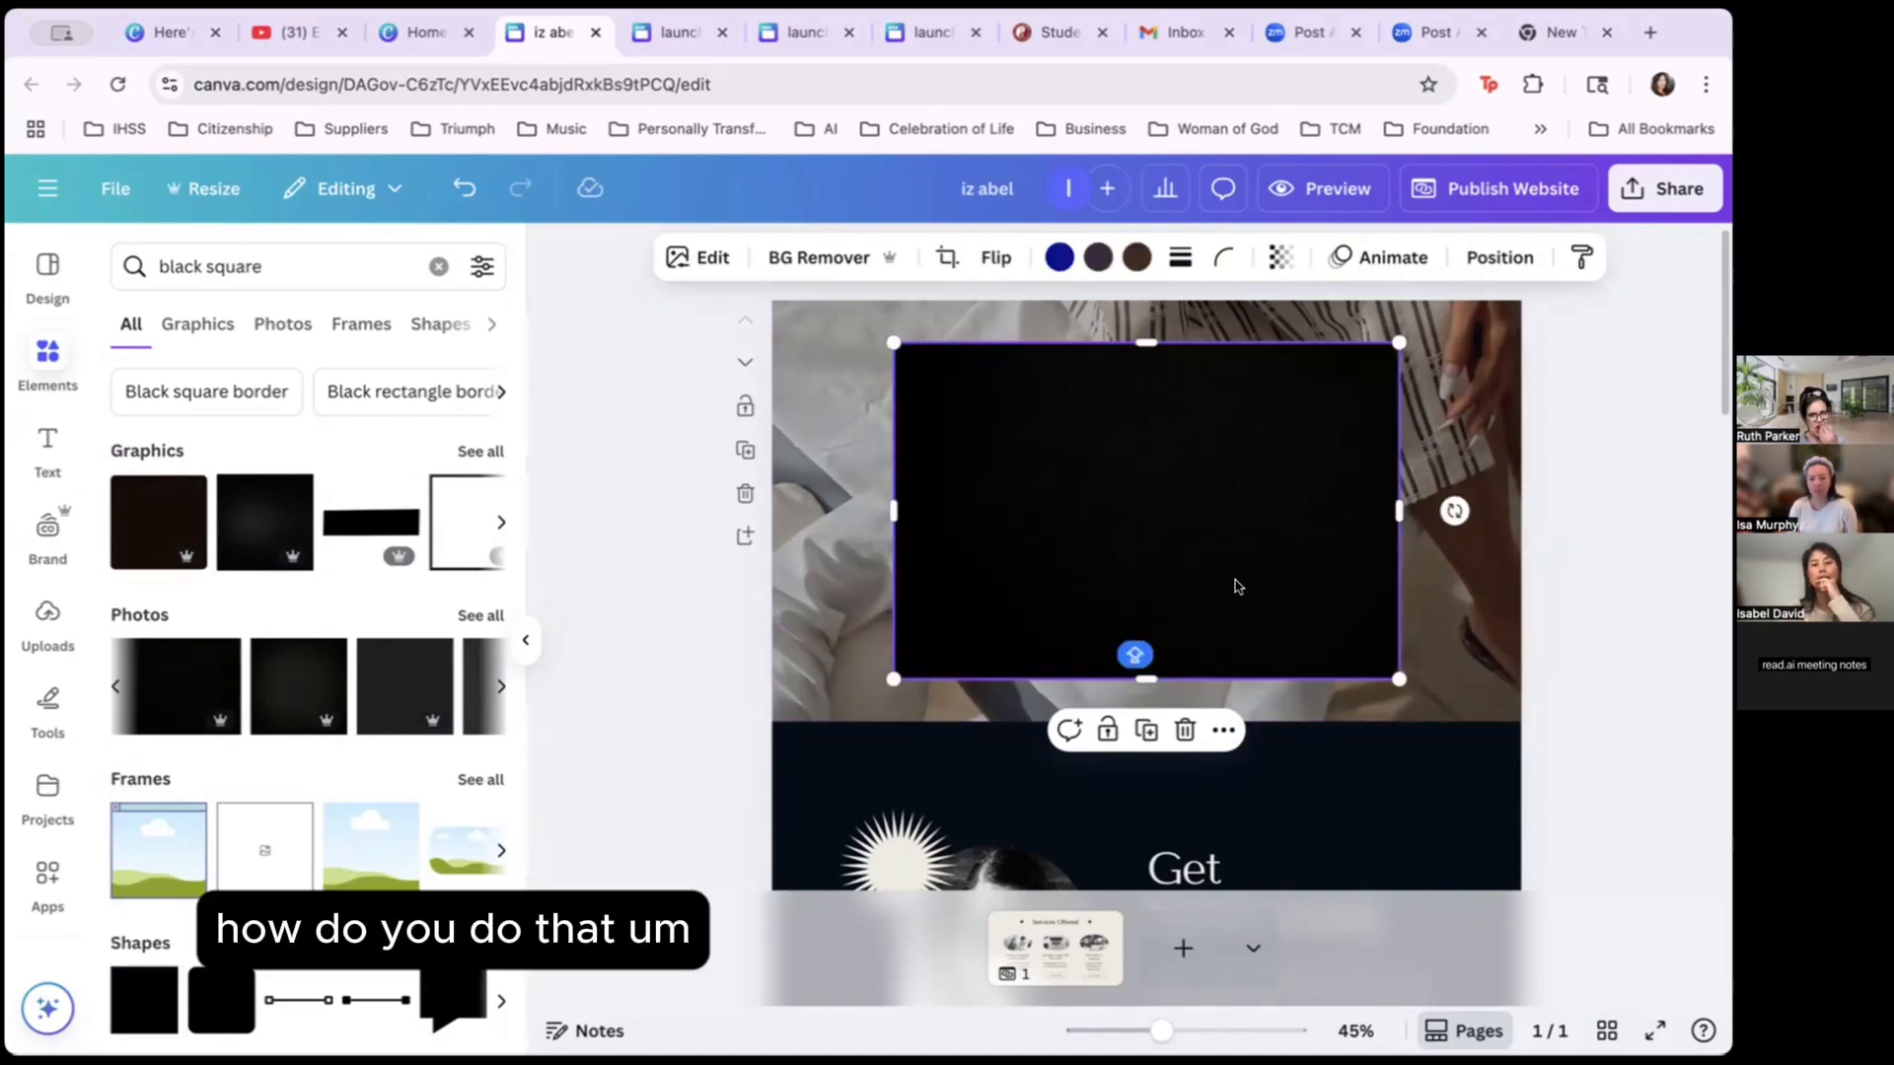
# Stretch the black rectangle across the whole hero and layer it behind the title text.
pyautogui.moveTo(1399, 343); pyautogui.dragTo(1524, 306)
pyautogui.moveTo(891, 677); pyautogui.dragTo(846, 706)
pyautogui.moveTo(1090, 498); pyautogui.dragTo(1009, 494)
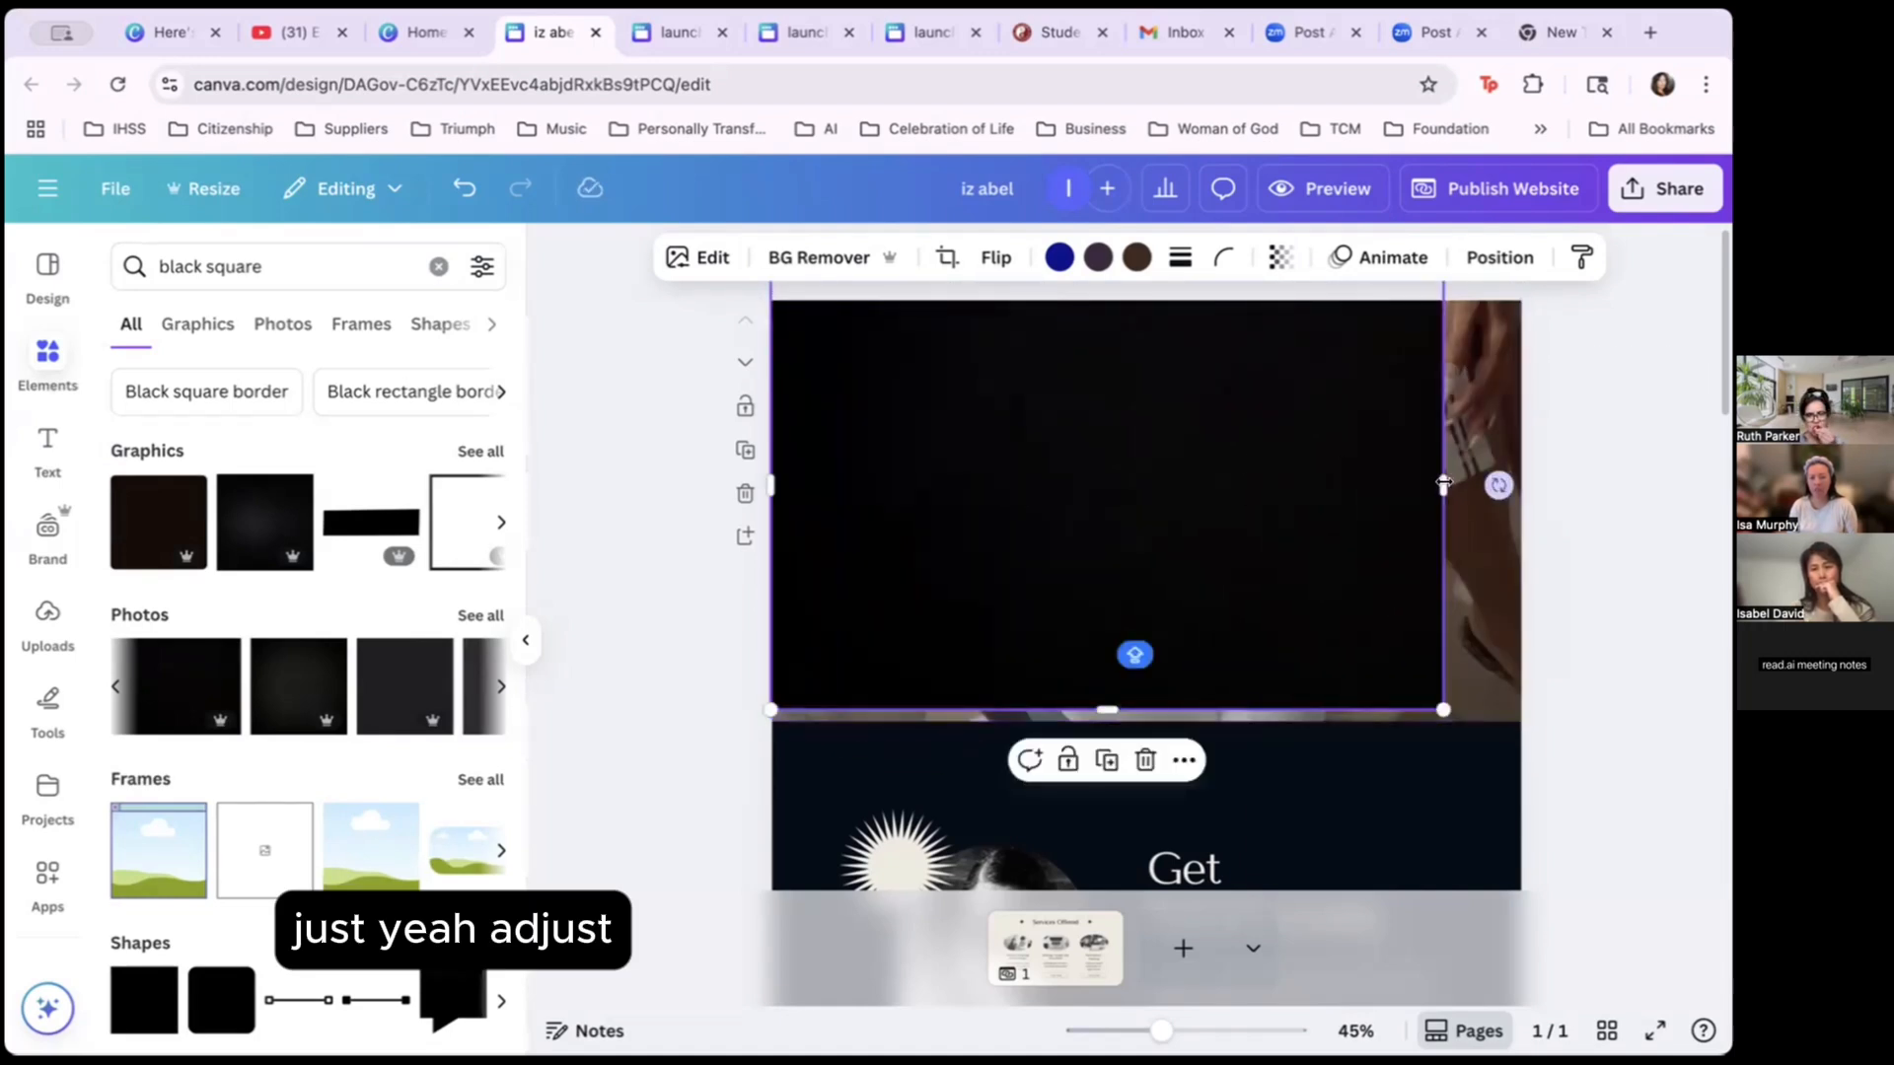
pyautogui.moveTo(1510, 481); pyautogui.dragTo(1524, 484)
pyautogui.moveTo(1143, 704); pyautogui.dragTo(1143, 716)
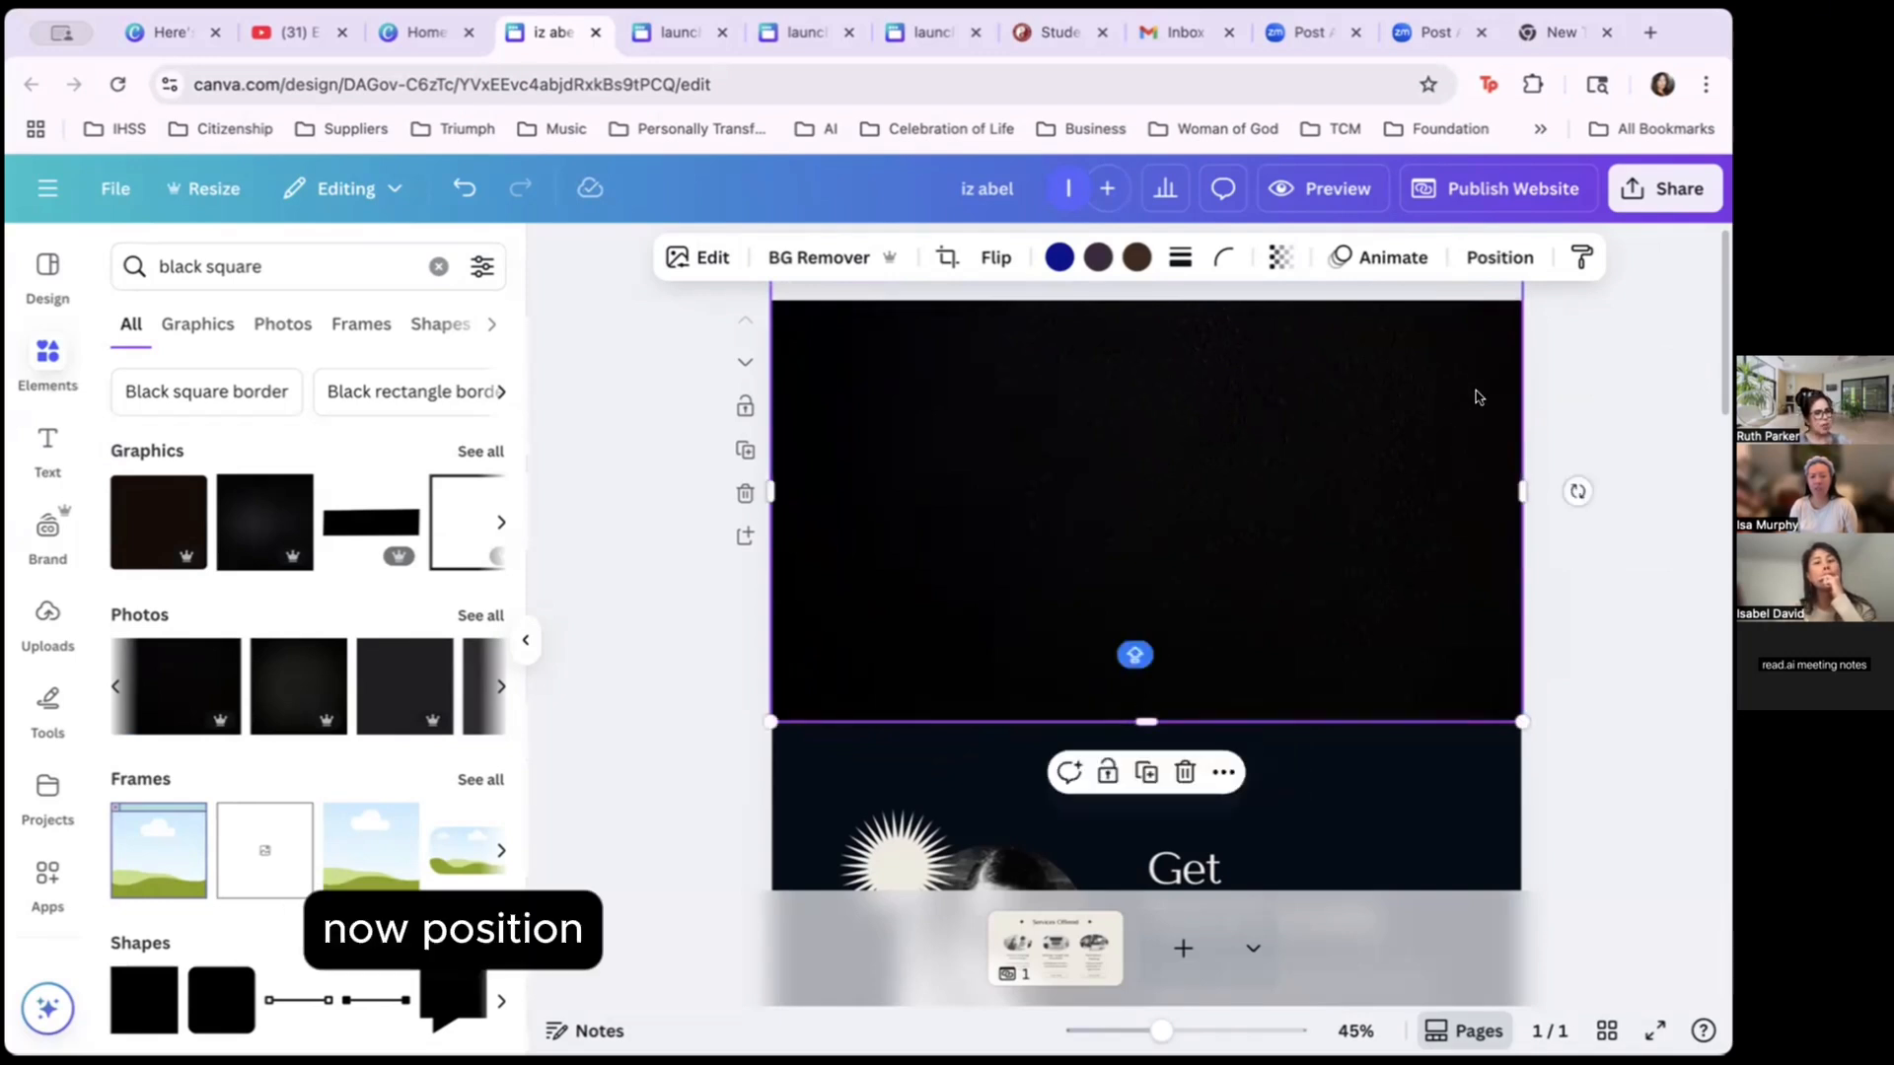
pyautogui.click(1490, 253)
pyautogui.moveTo(474, 542); pyautogui.dragTo(427, 604)
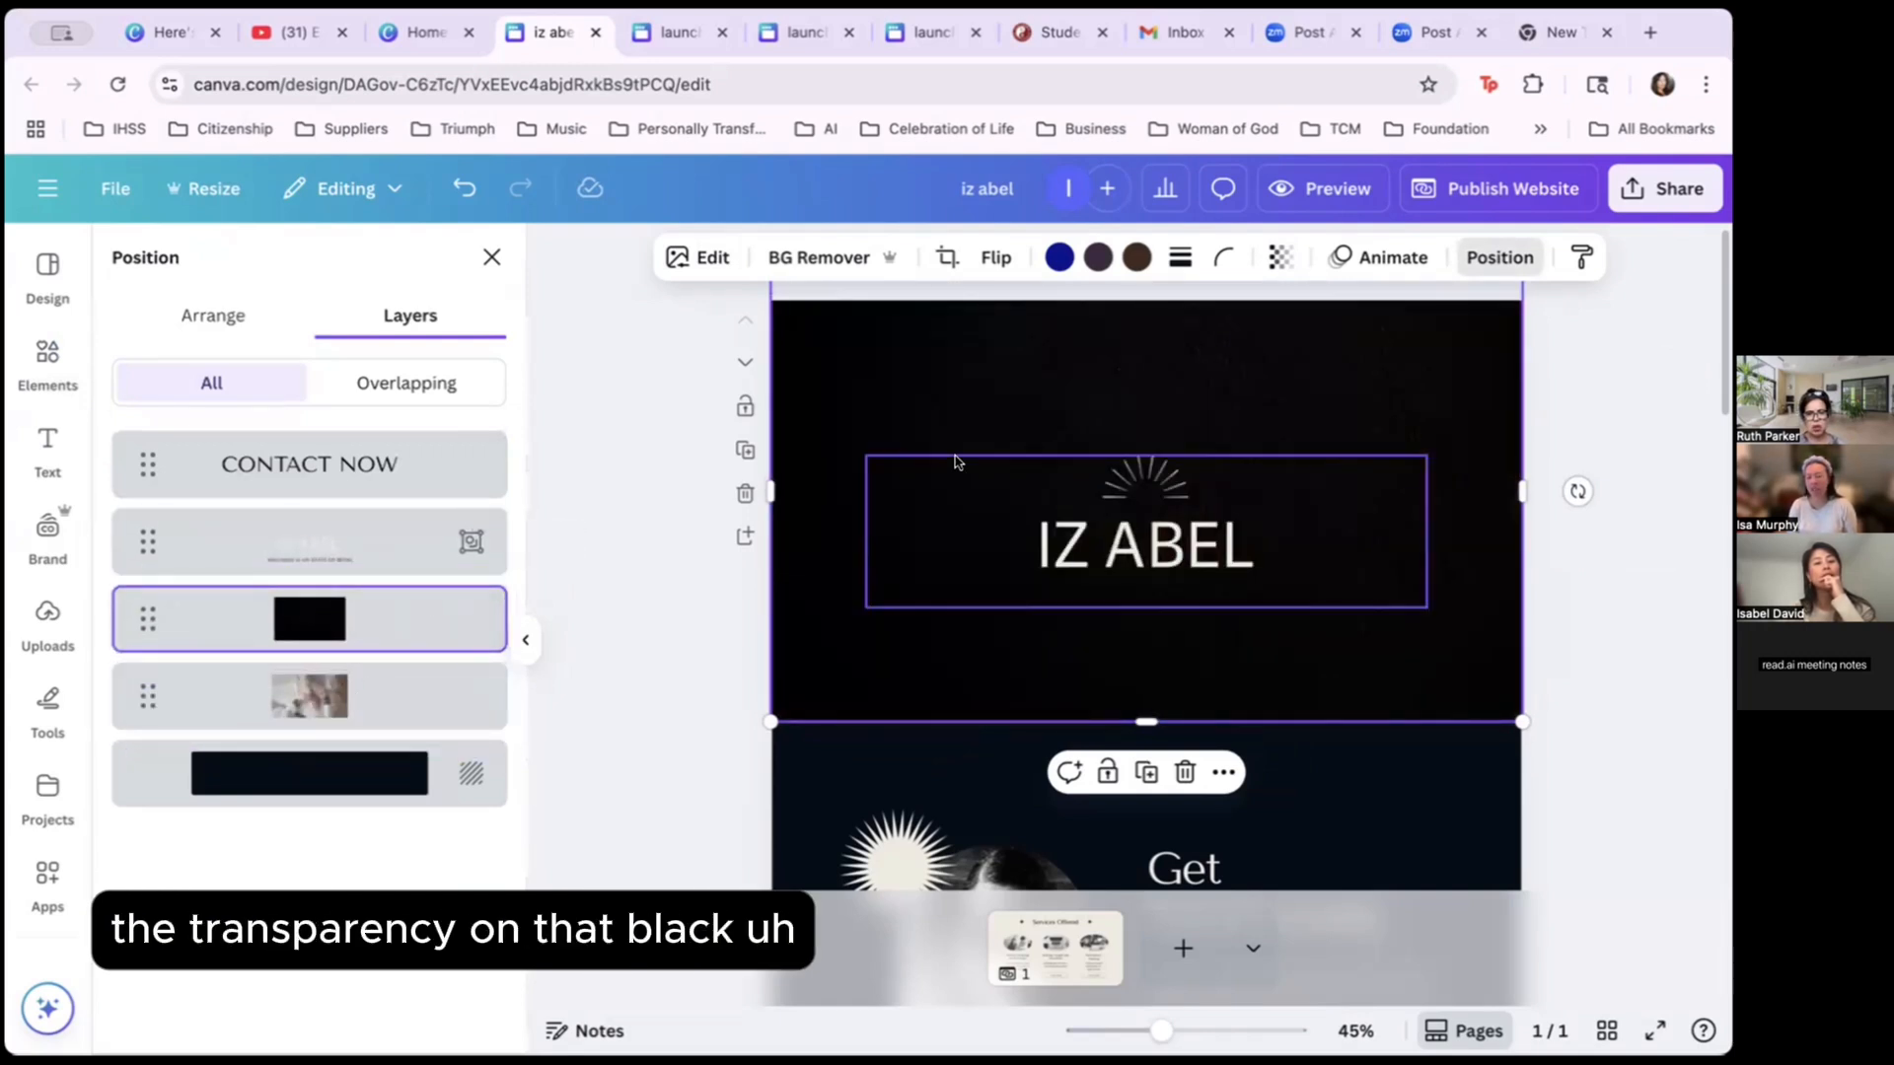
# Try lower overlay transparency, then set the hands video's transparency to 100.
pyautogui.click(1277, 262)
pyautogui.moveTo(1325, 345); pyautogui.dragTo(1184, 370)
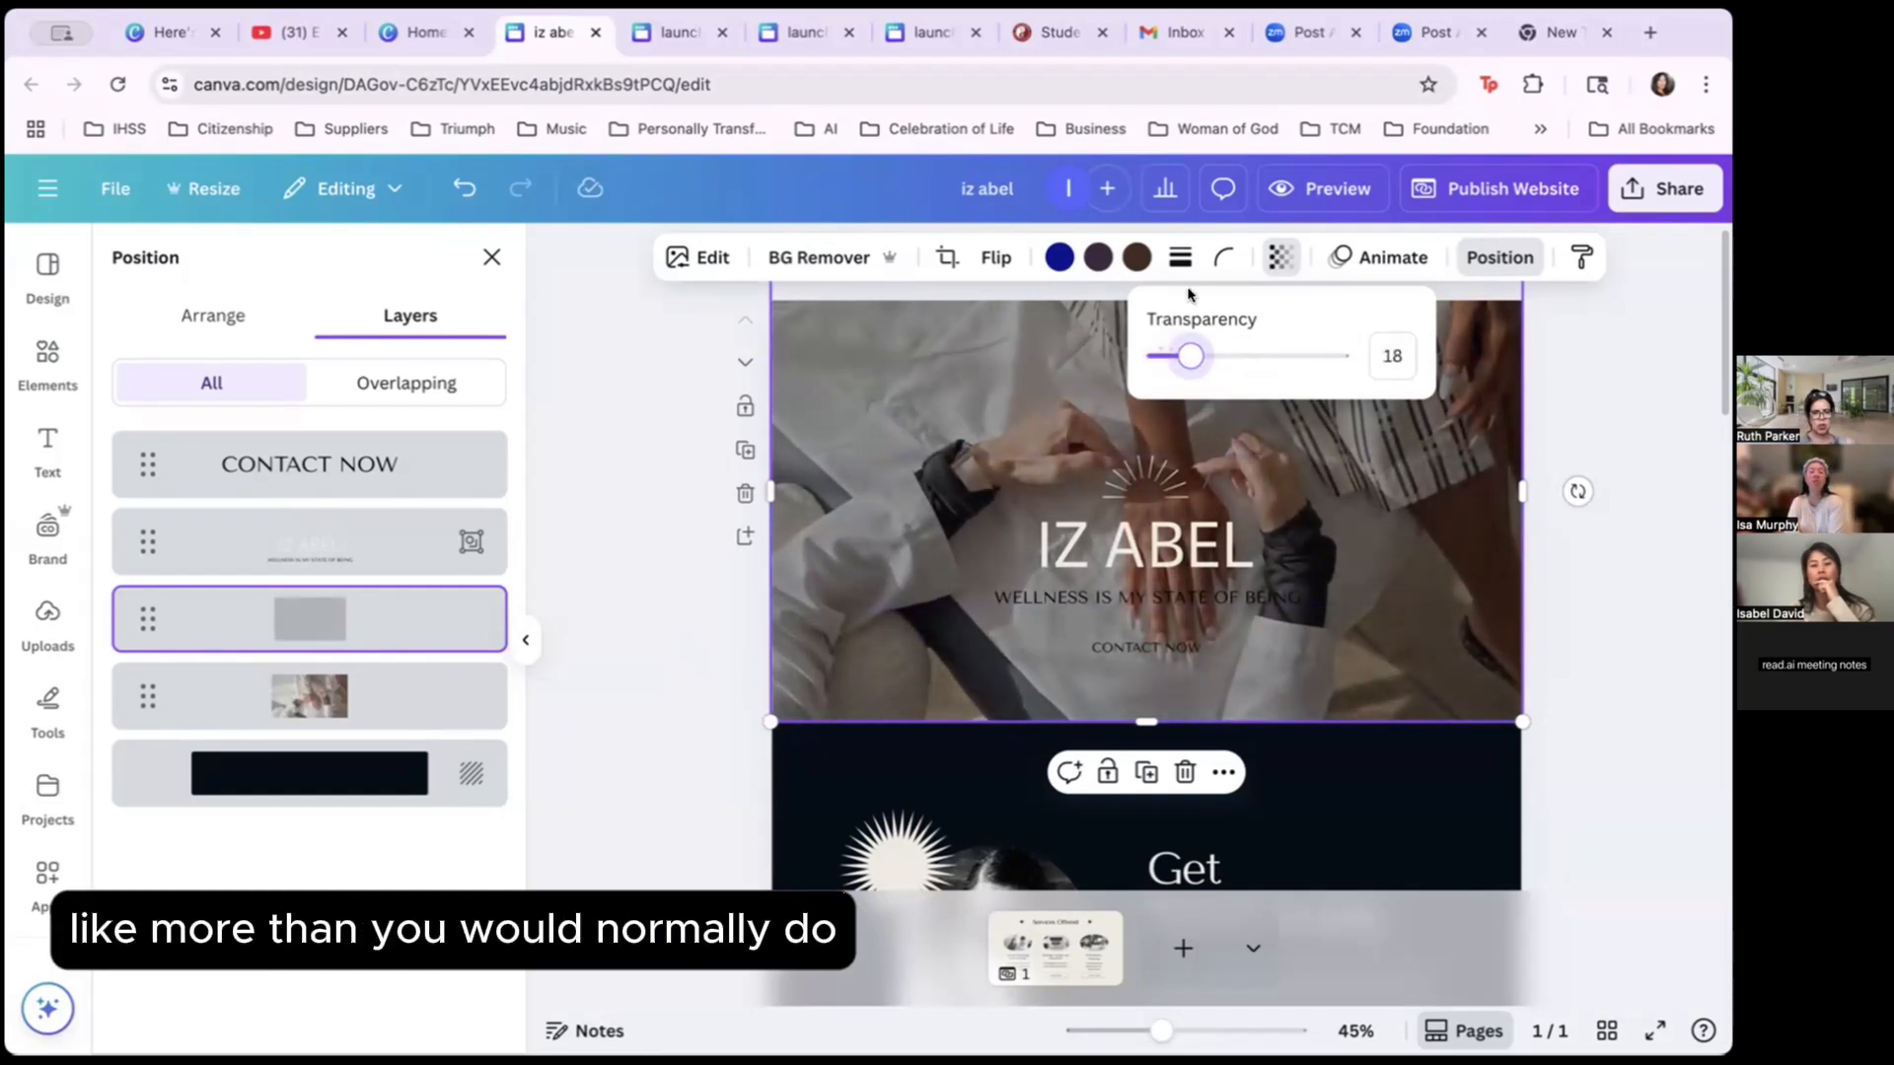
pyautogui.moveTo(1183, 361); pyautogui.dragTo(1166, 361)
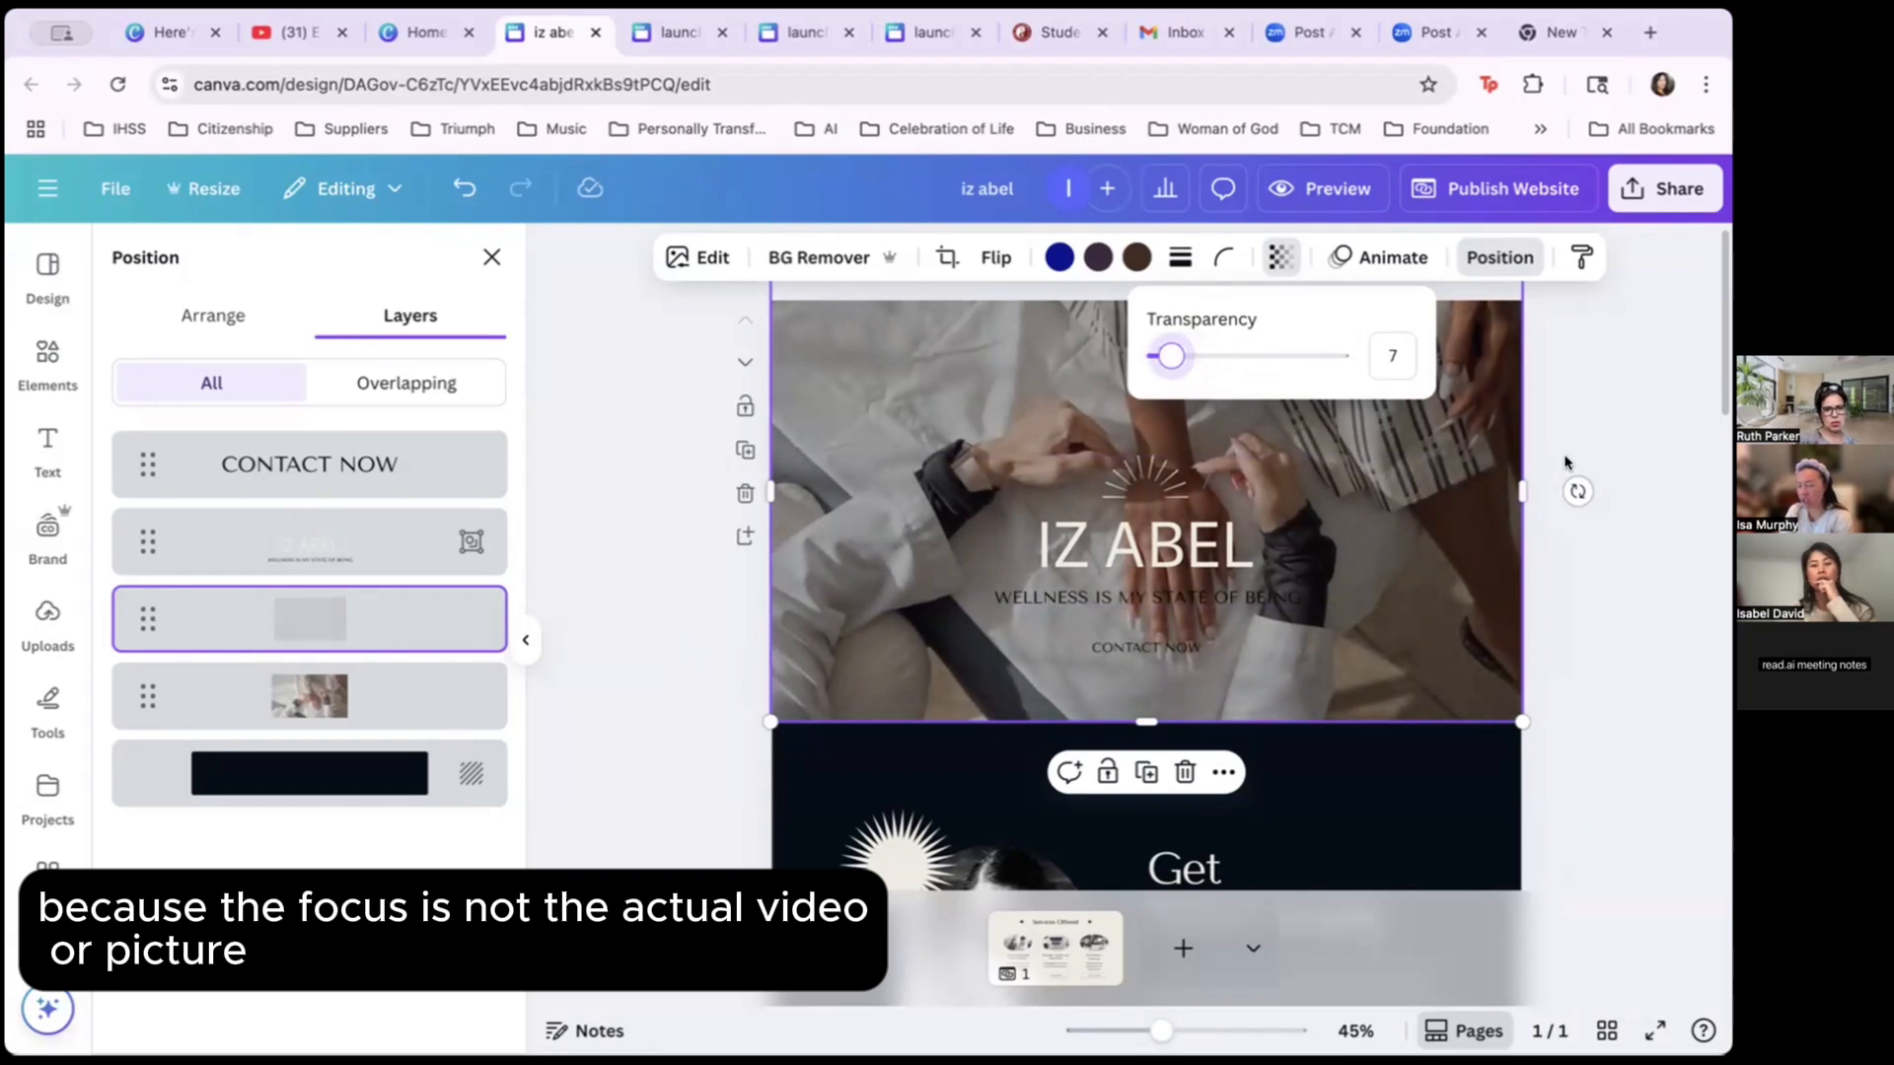
pyautogui.click(376, 690)
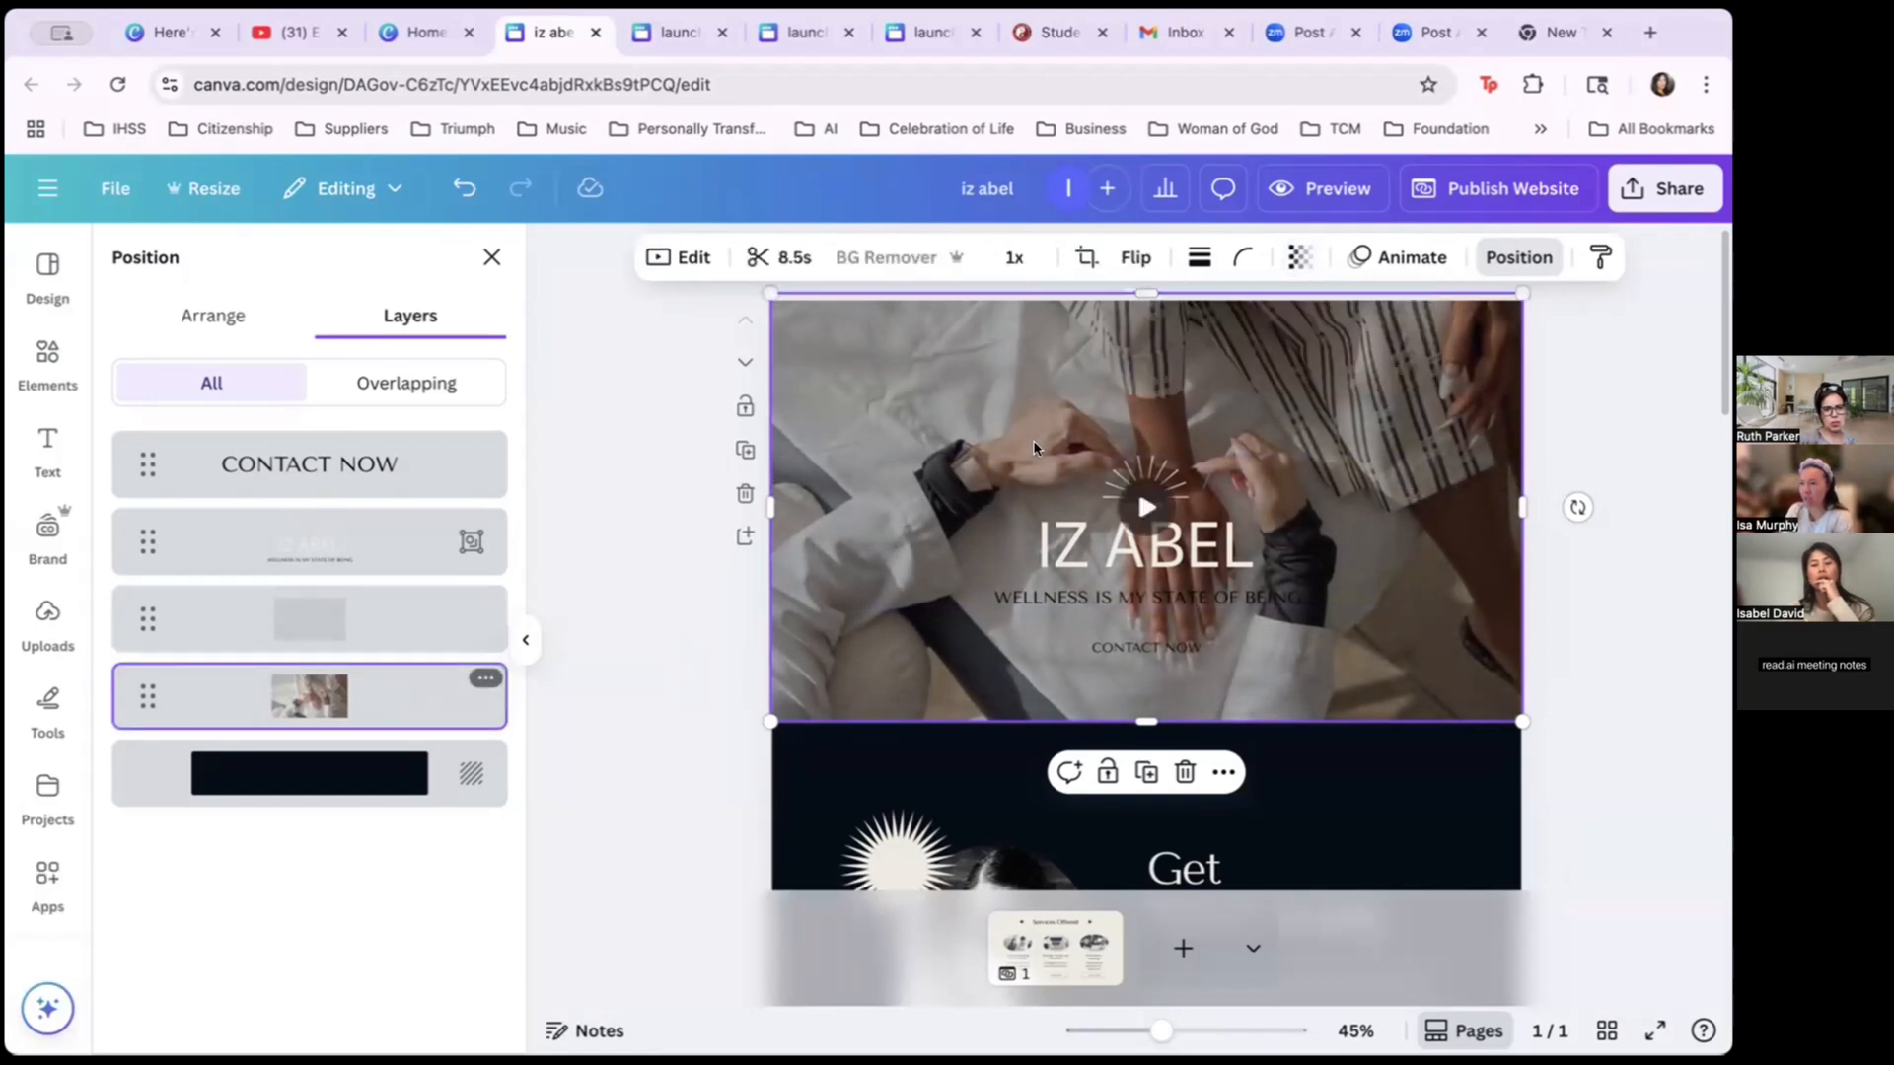
pyautogui.click(1300, 257)
pyautogui.moveTo(1284, 363); pyautogui.dragTo(1368, 357)
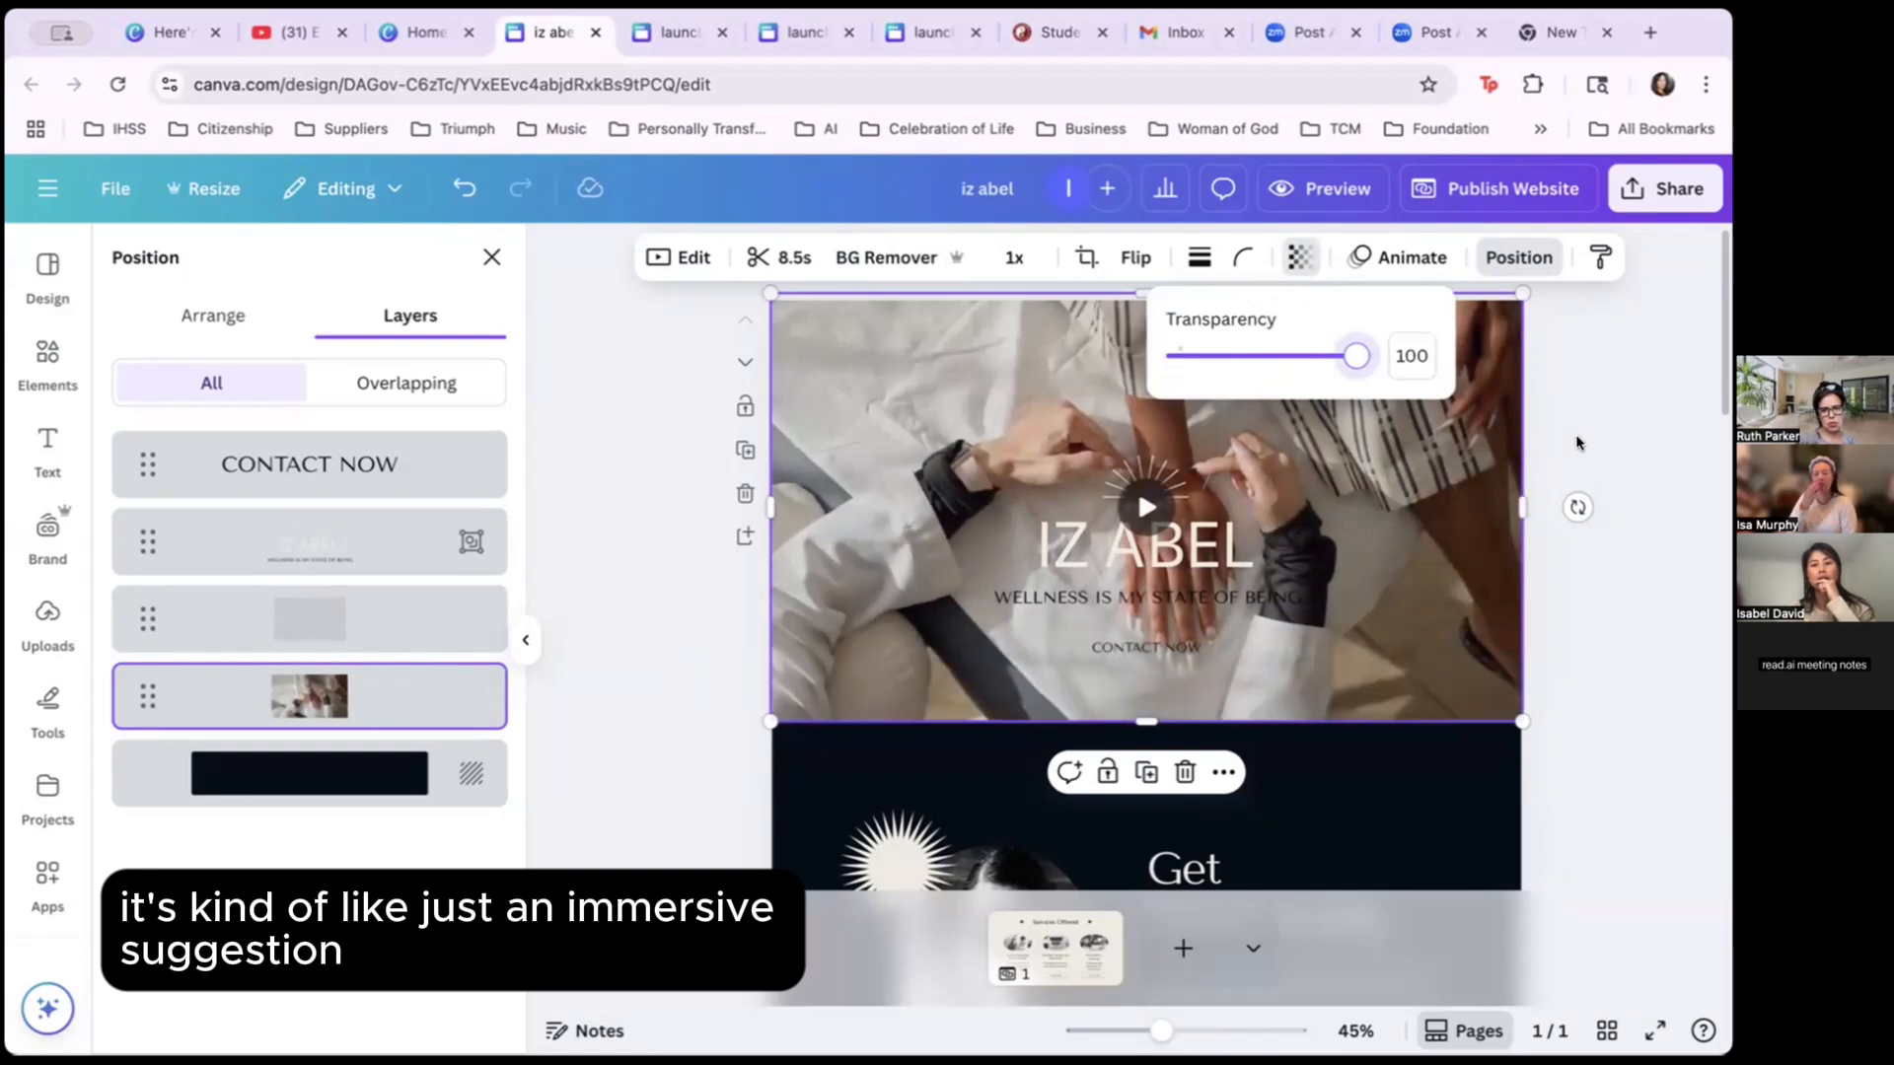
# Set the black overlay's transparency to 57 to darken the hero video.
pyautogui.click(237, 616)
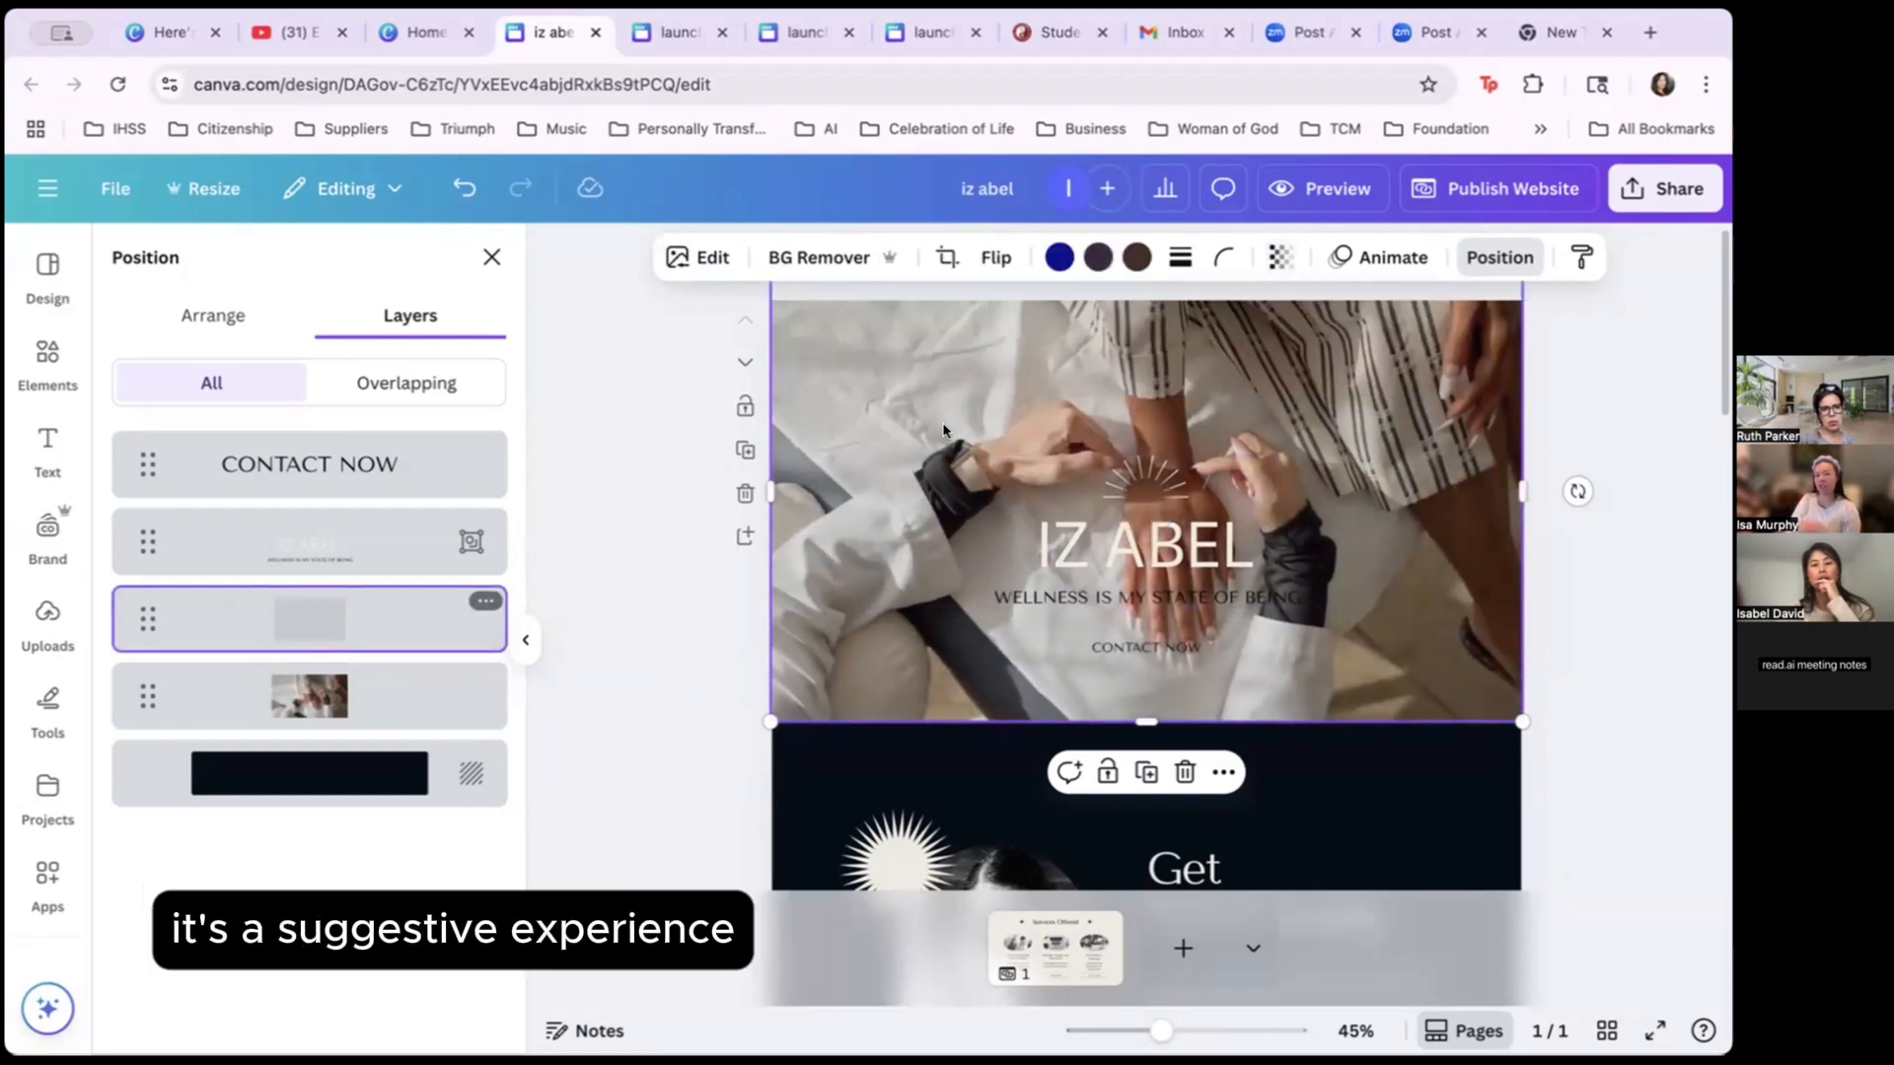
pyautogui.click(414, 705)
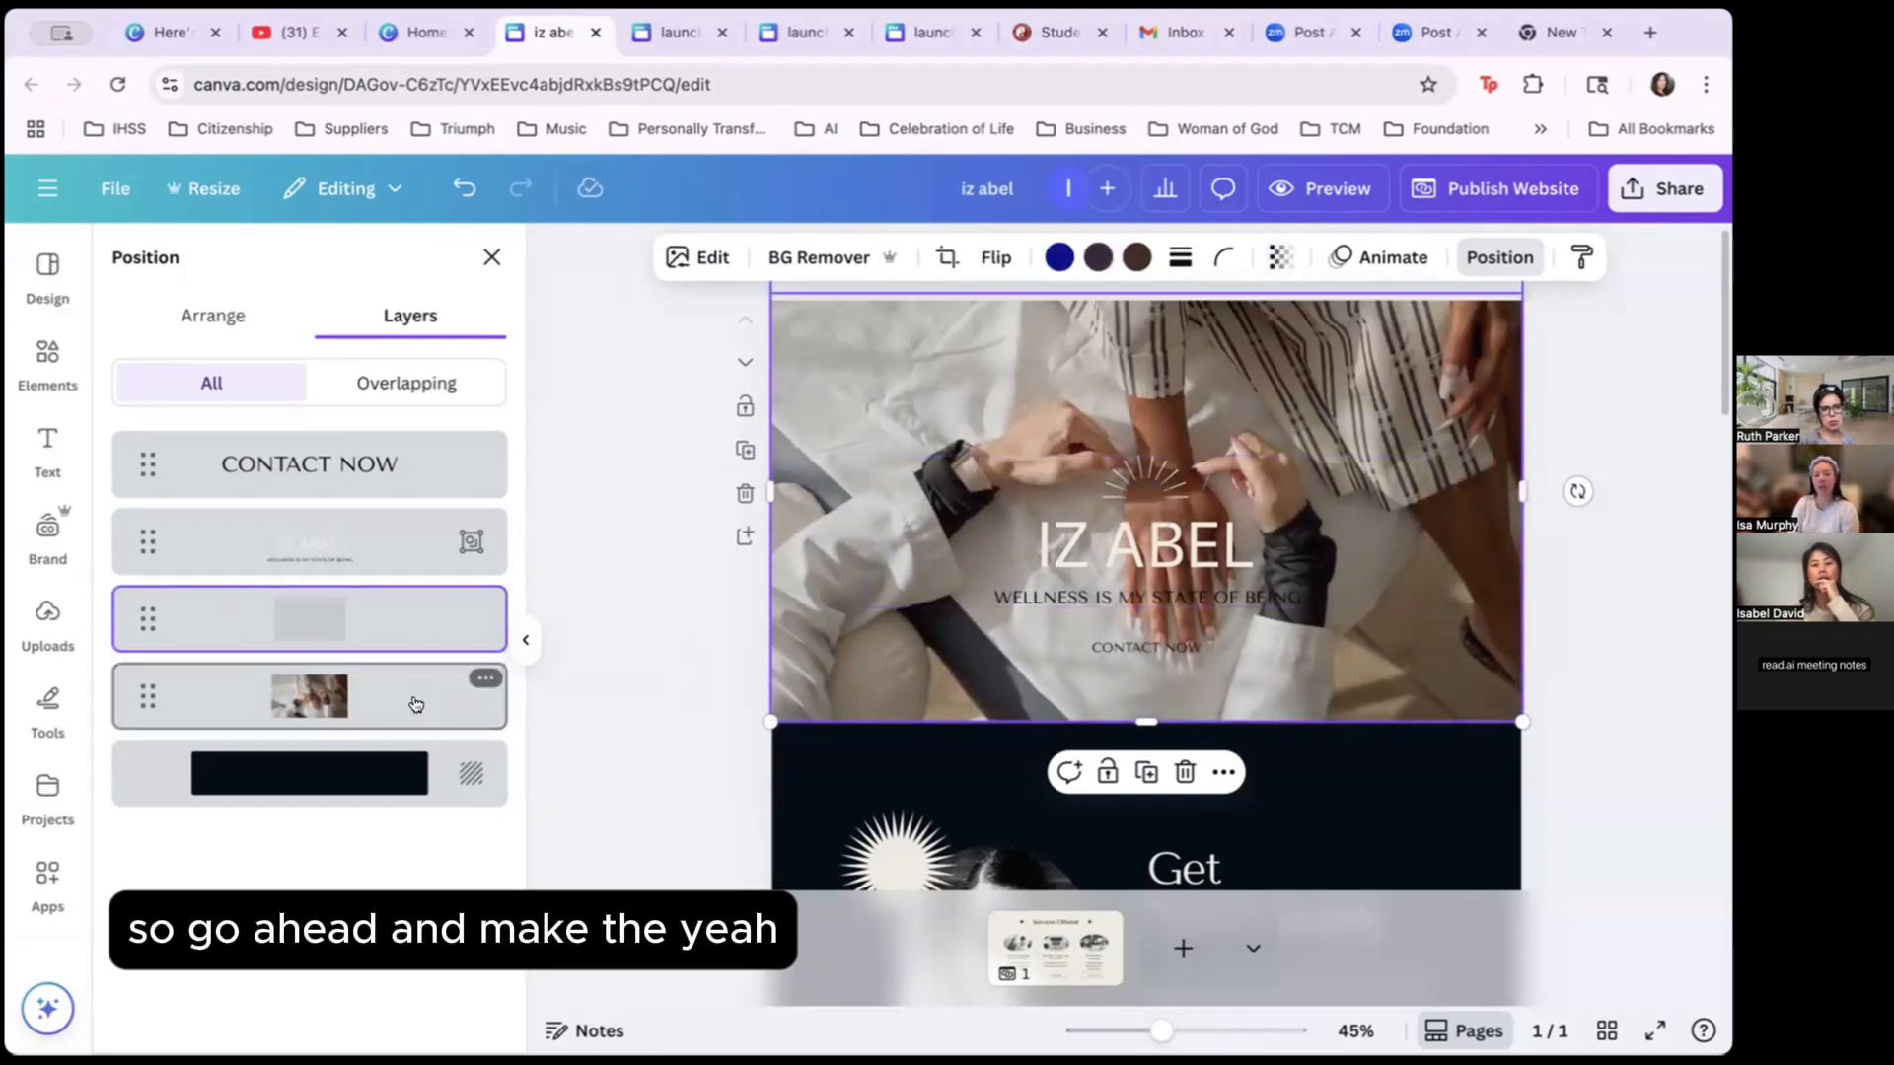
pyautogui.click(414, 622)
pyautogui.click(1278, 260)
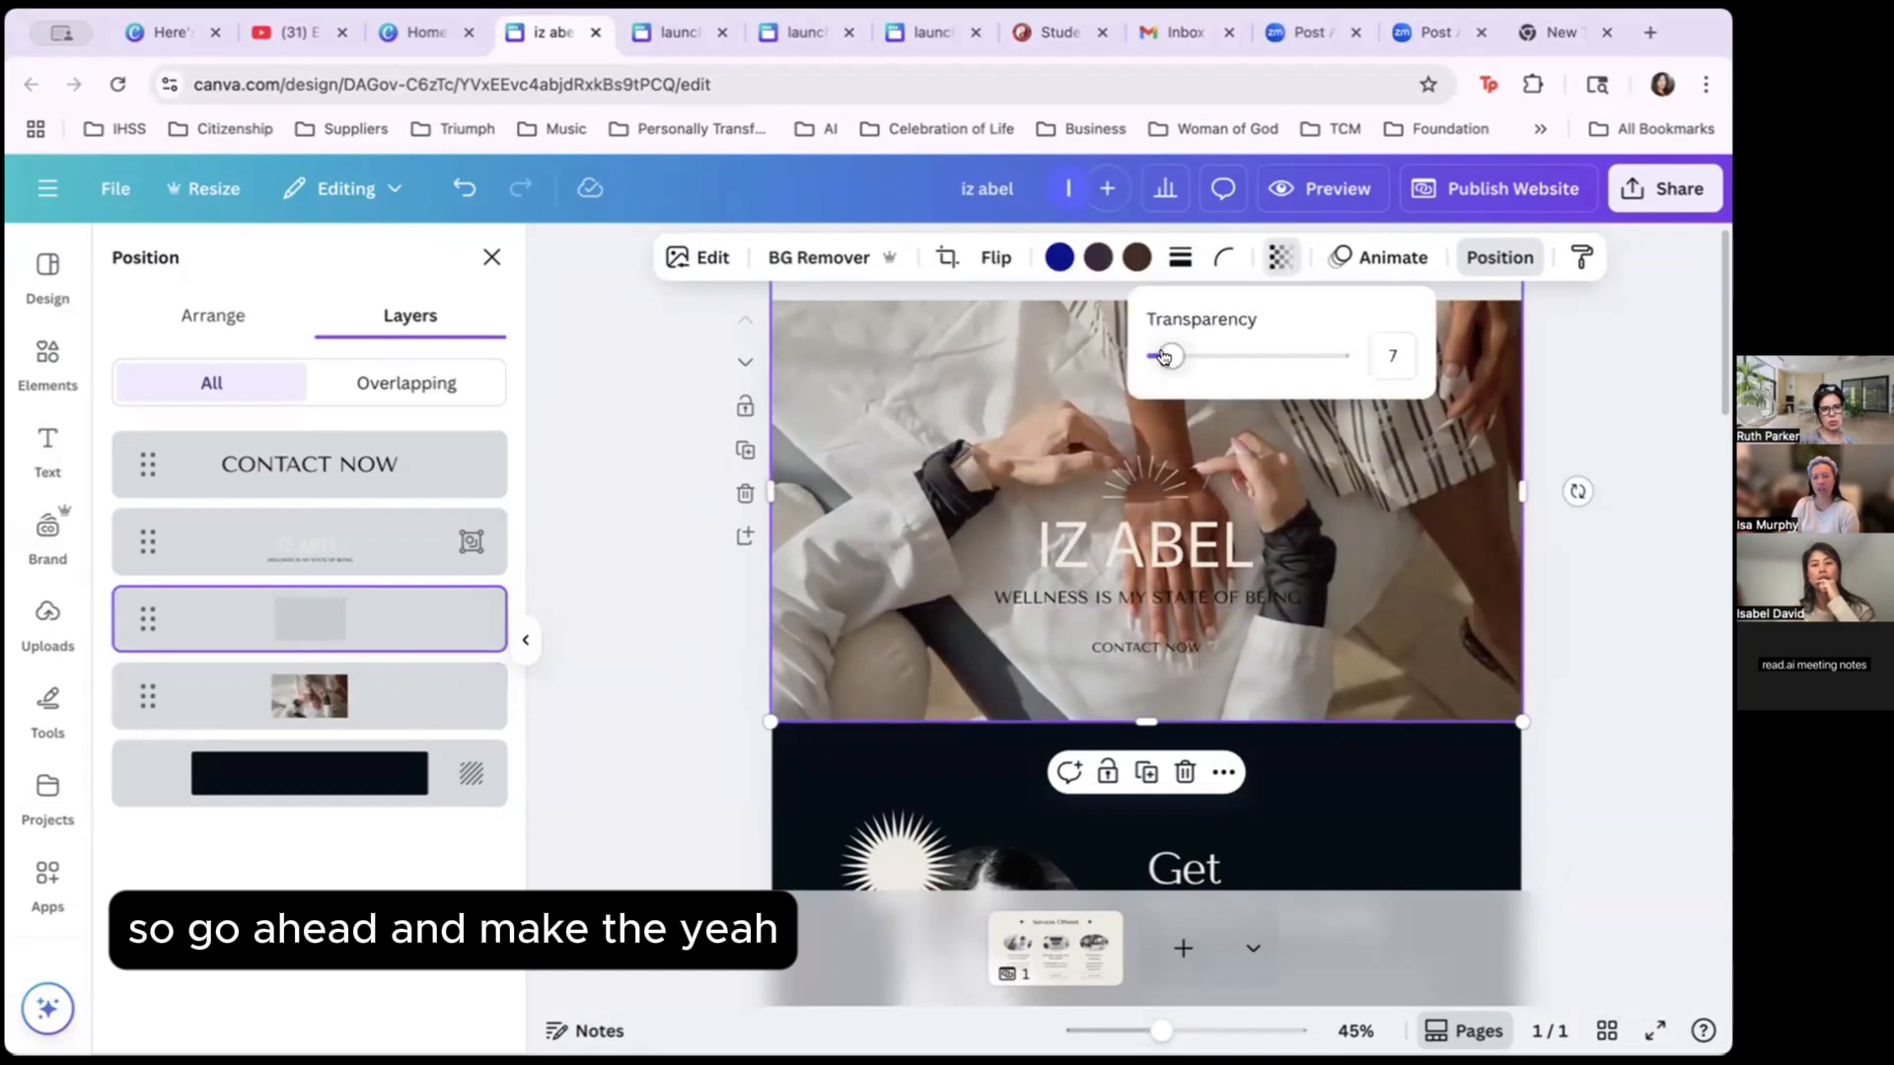
pyautogui.moveTo(1165, 357); pyautogui.dragTo(1259, 358)
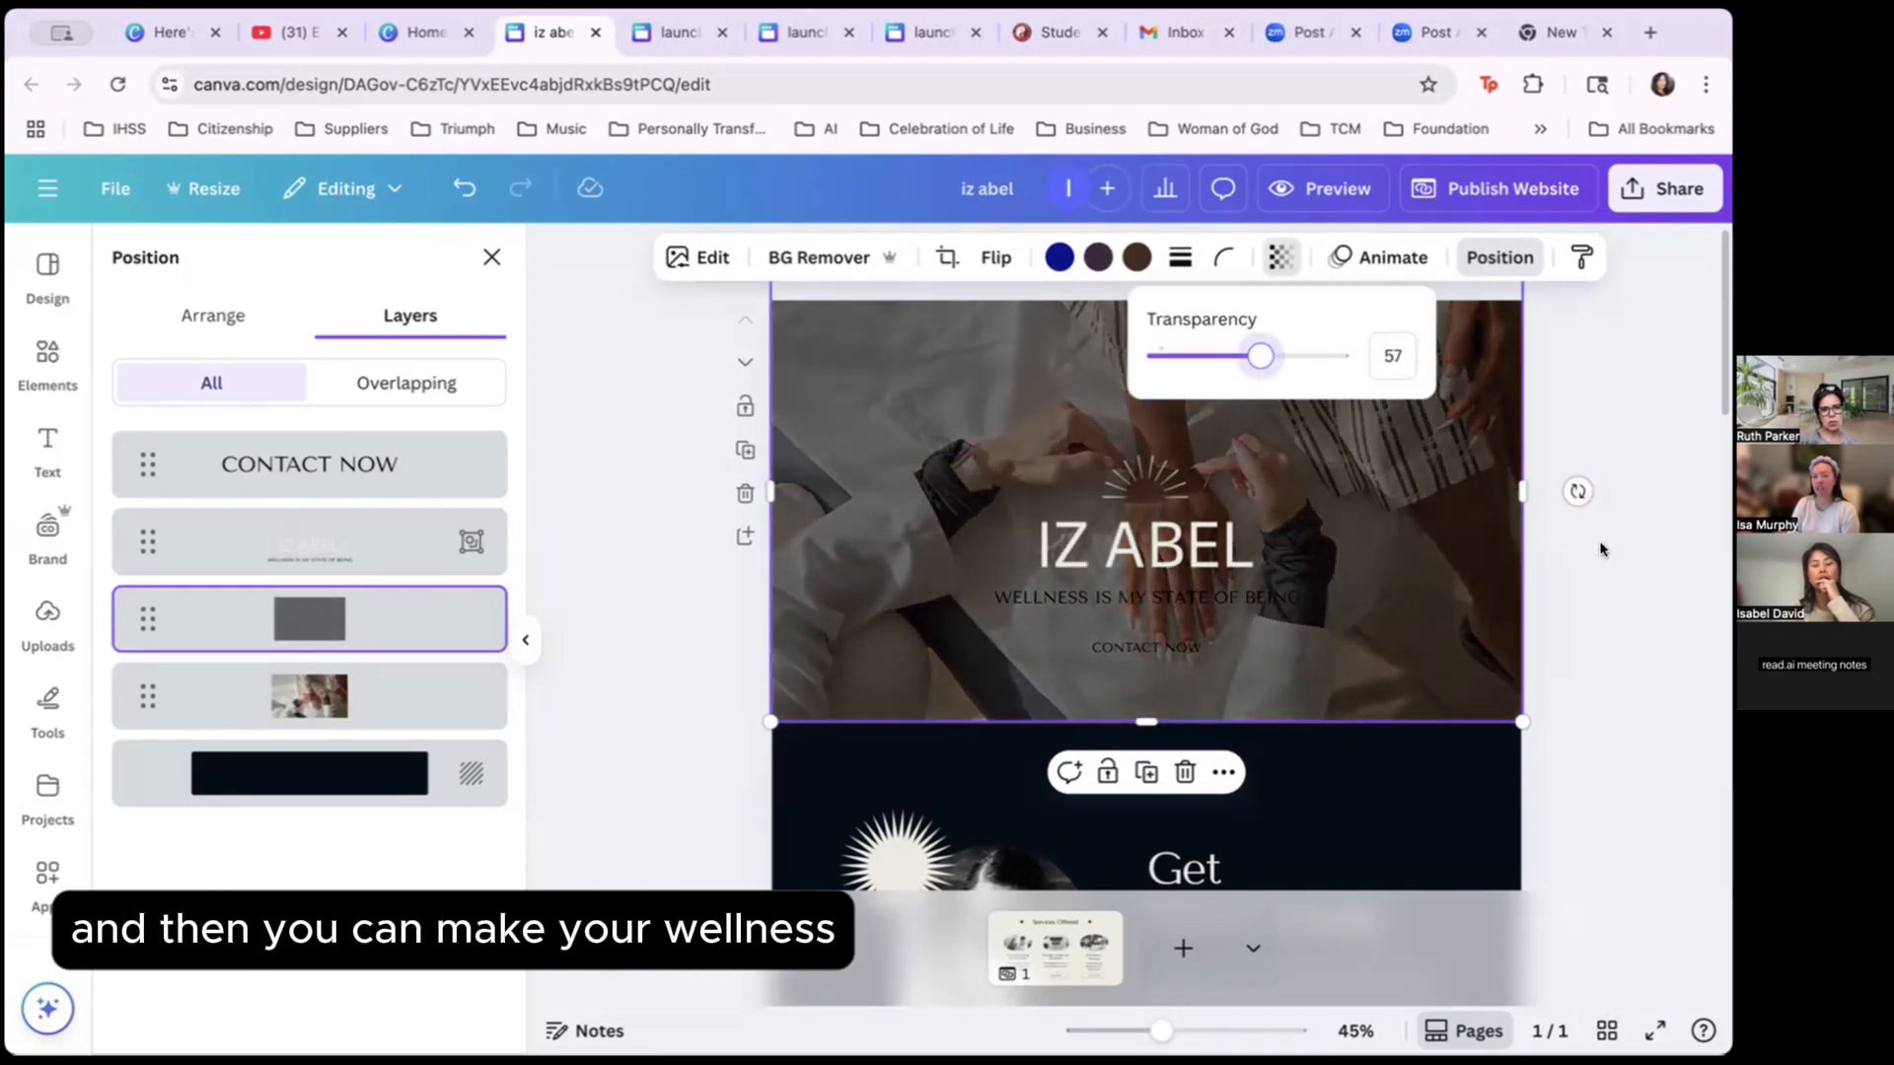
# Change the wellness tagline's text colour to cream-white.
pyautogui.click(1144, 548)
pyautogui.click(1144, 597)
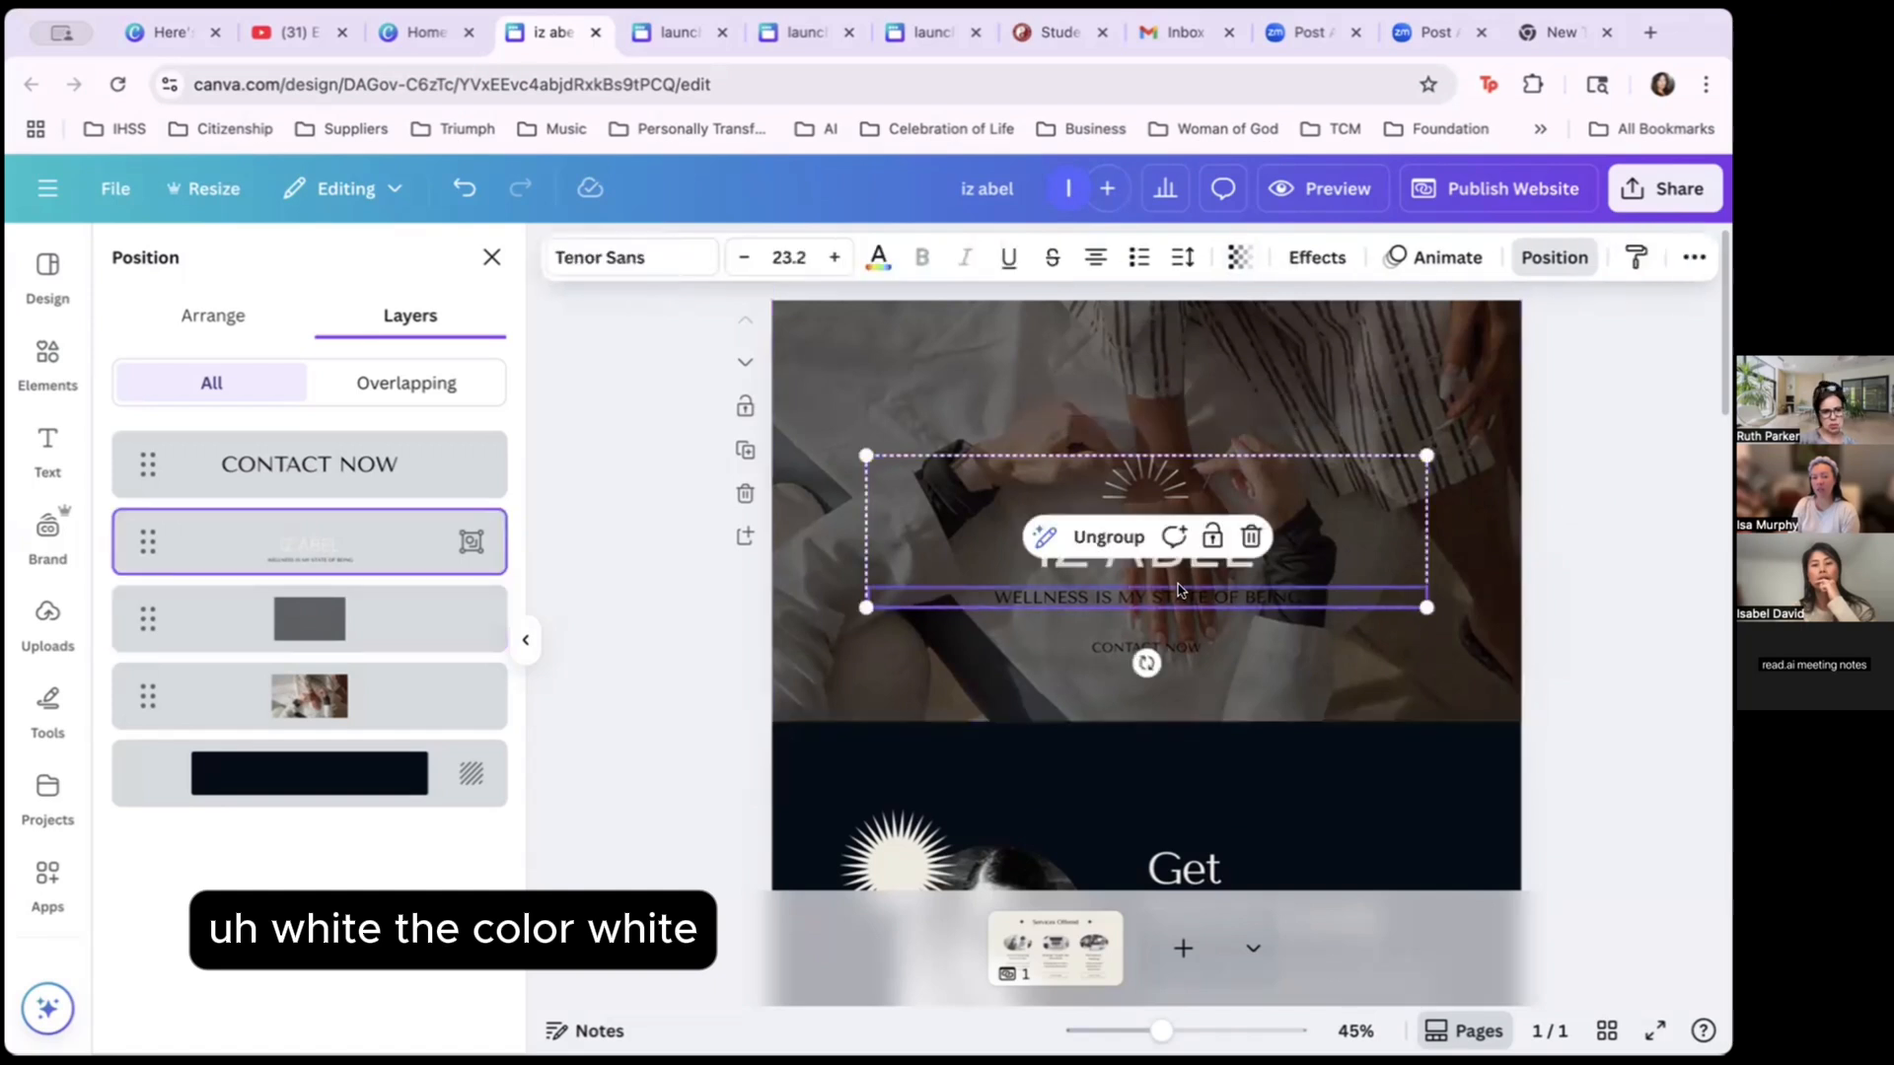
pyautogui.click(877, 259)
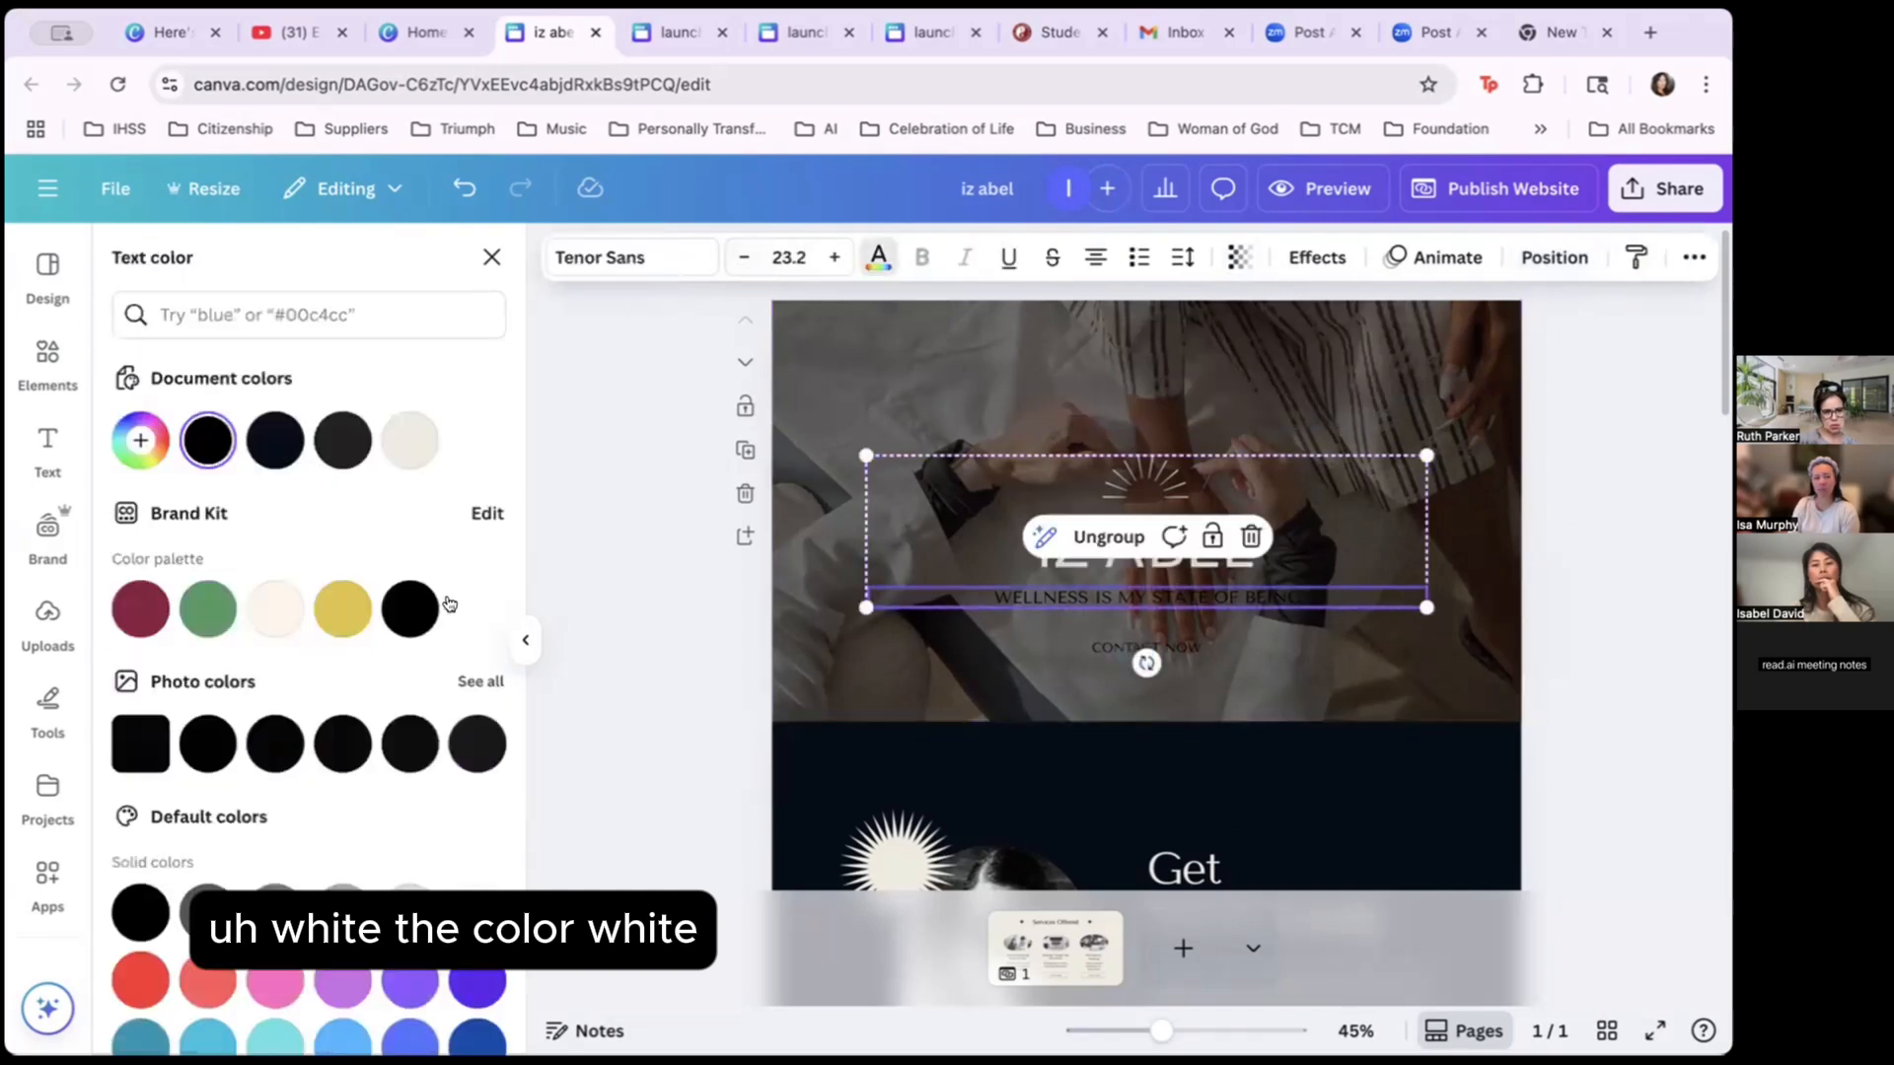
pyautogui.click(272, 608)
pyautogui.scroll(-2, 308, 730)
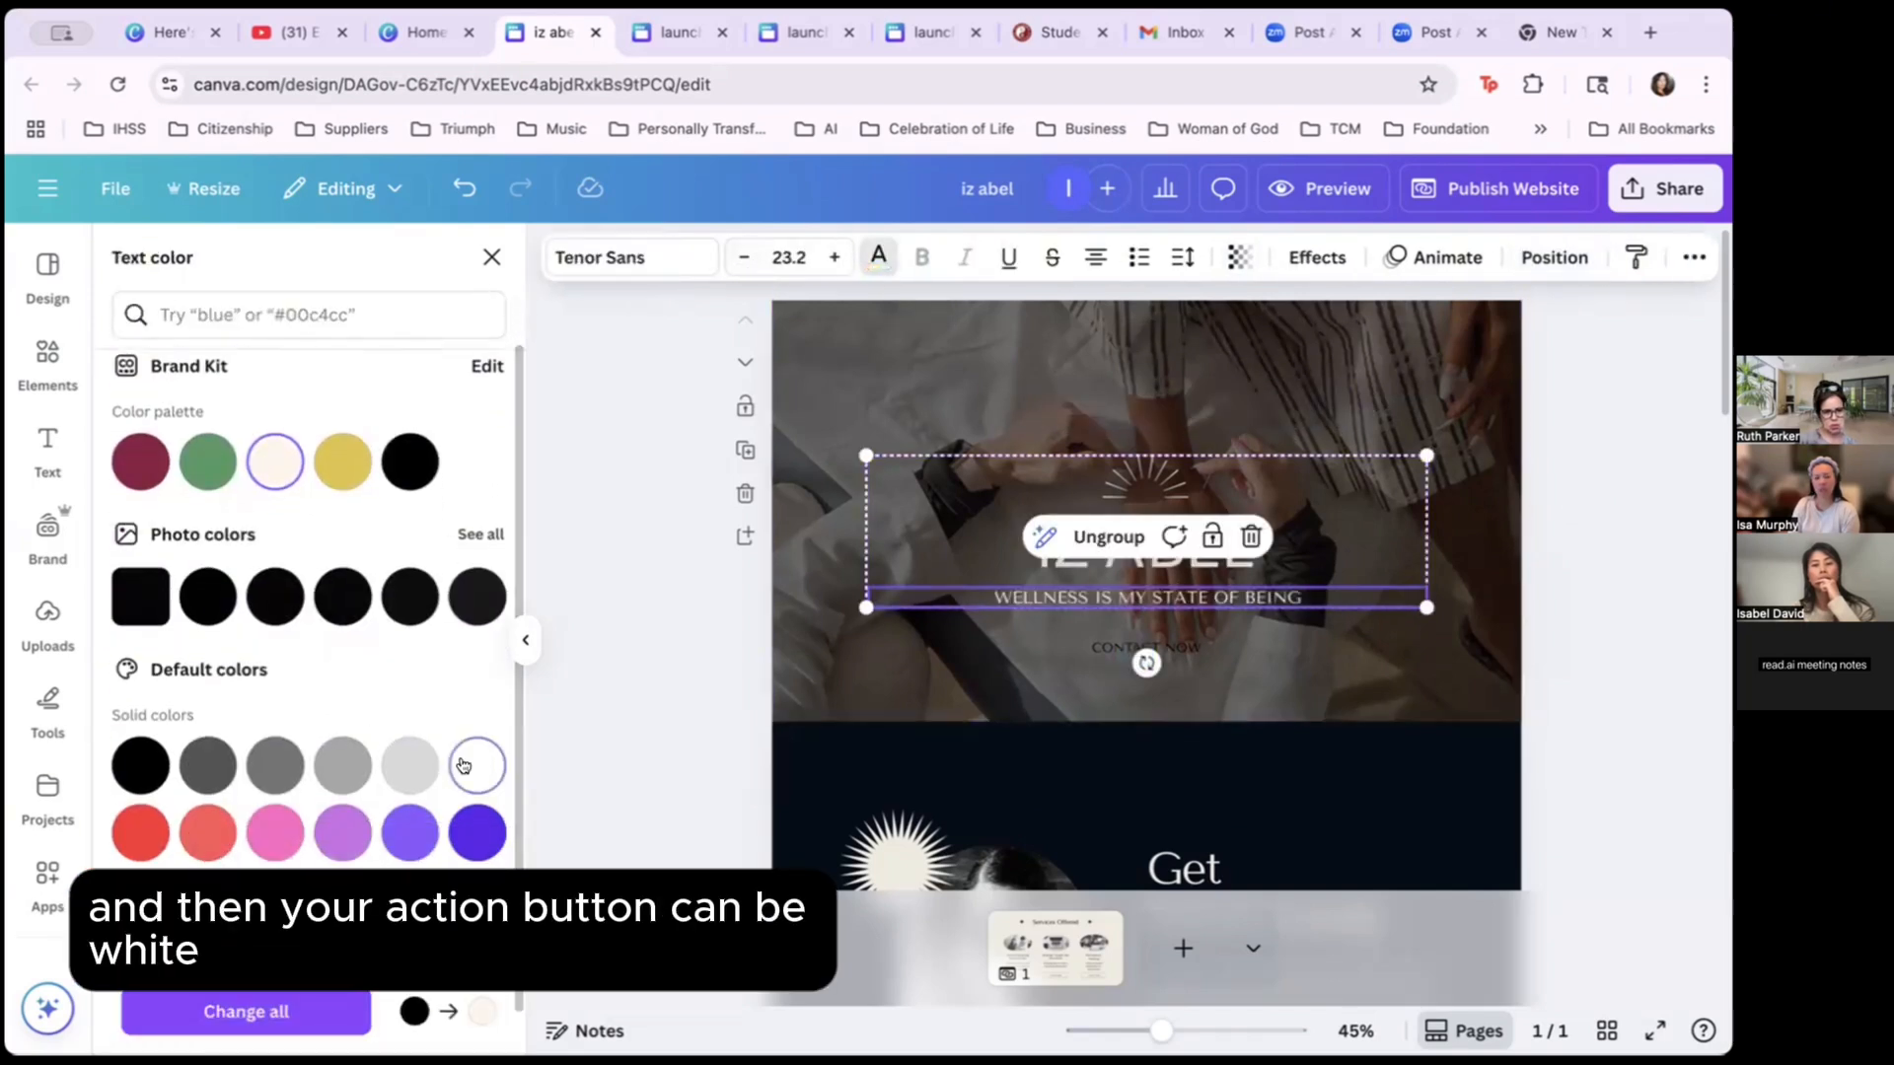
pyautogui.press('Escape')
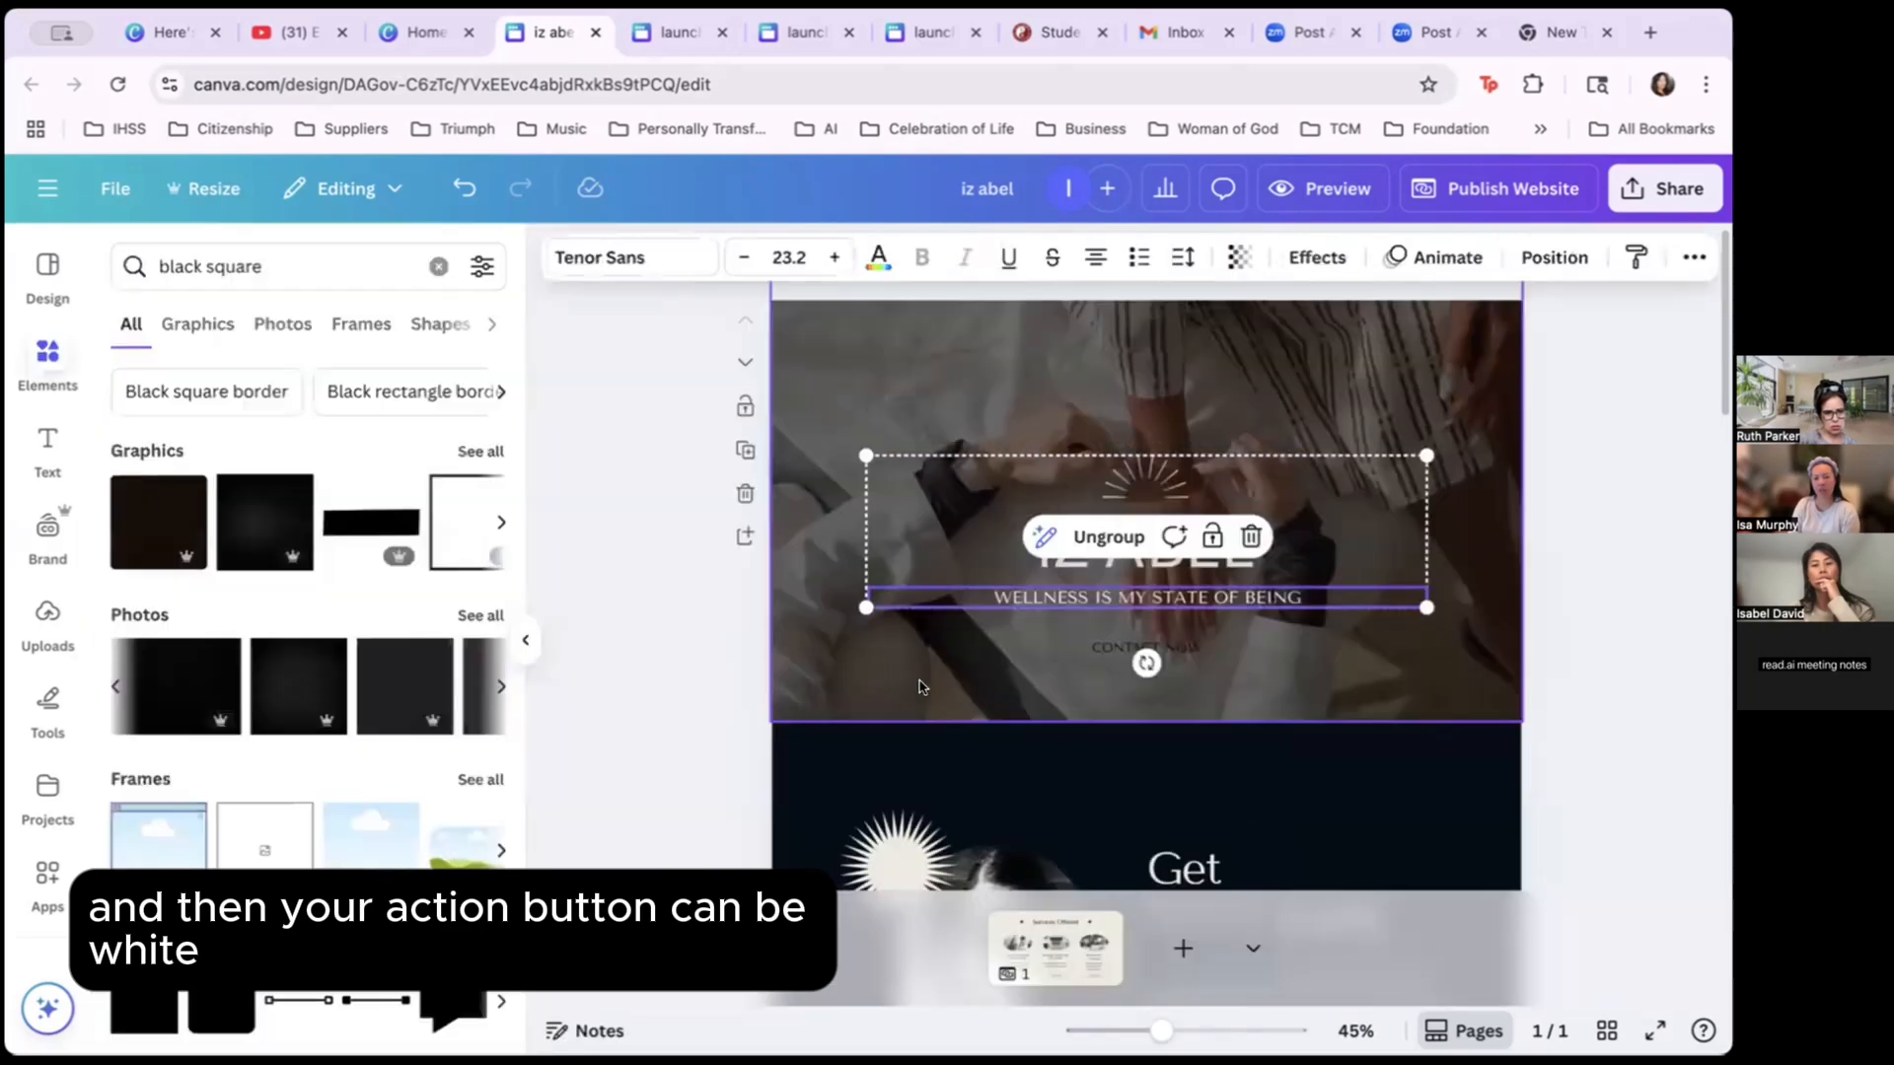
# Recolour the CONTACT NOW text cream-white and deselect it.
pyautogui.click(1144, 647)
pyautogui.click(875, 256)
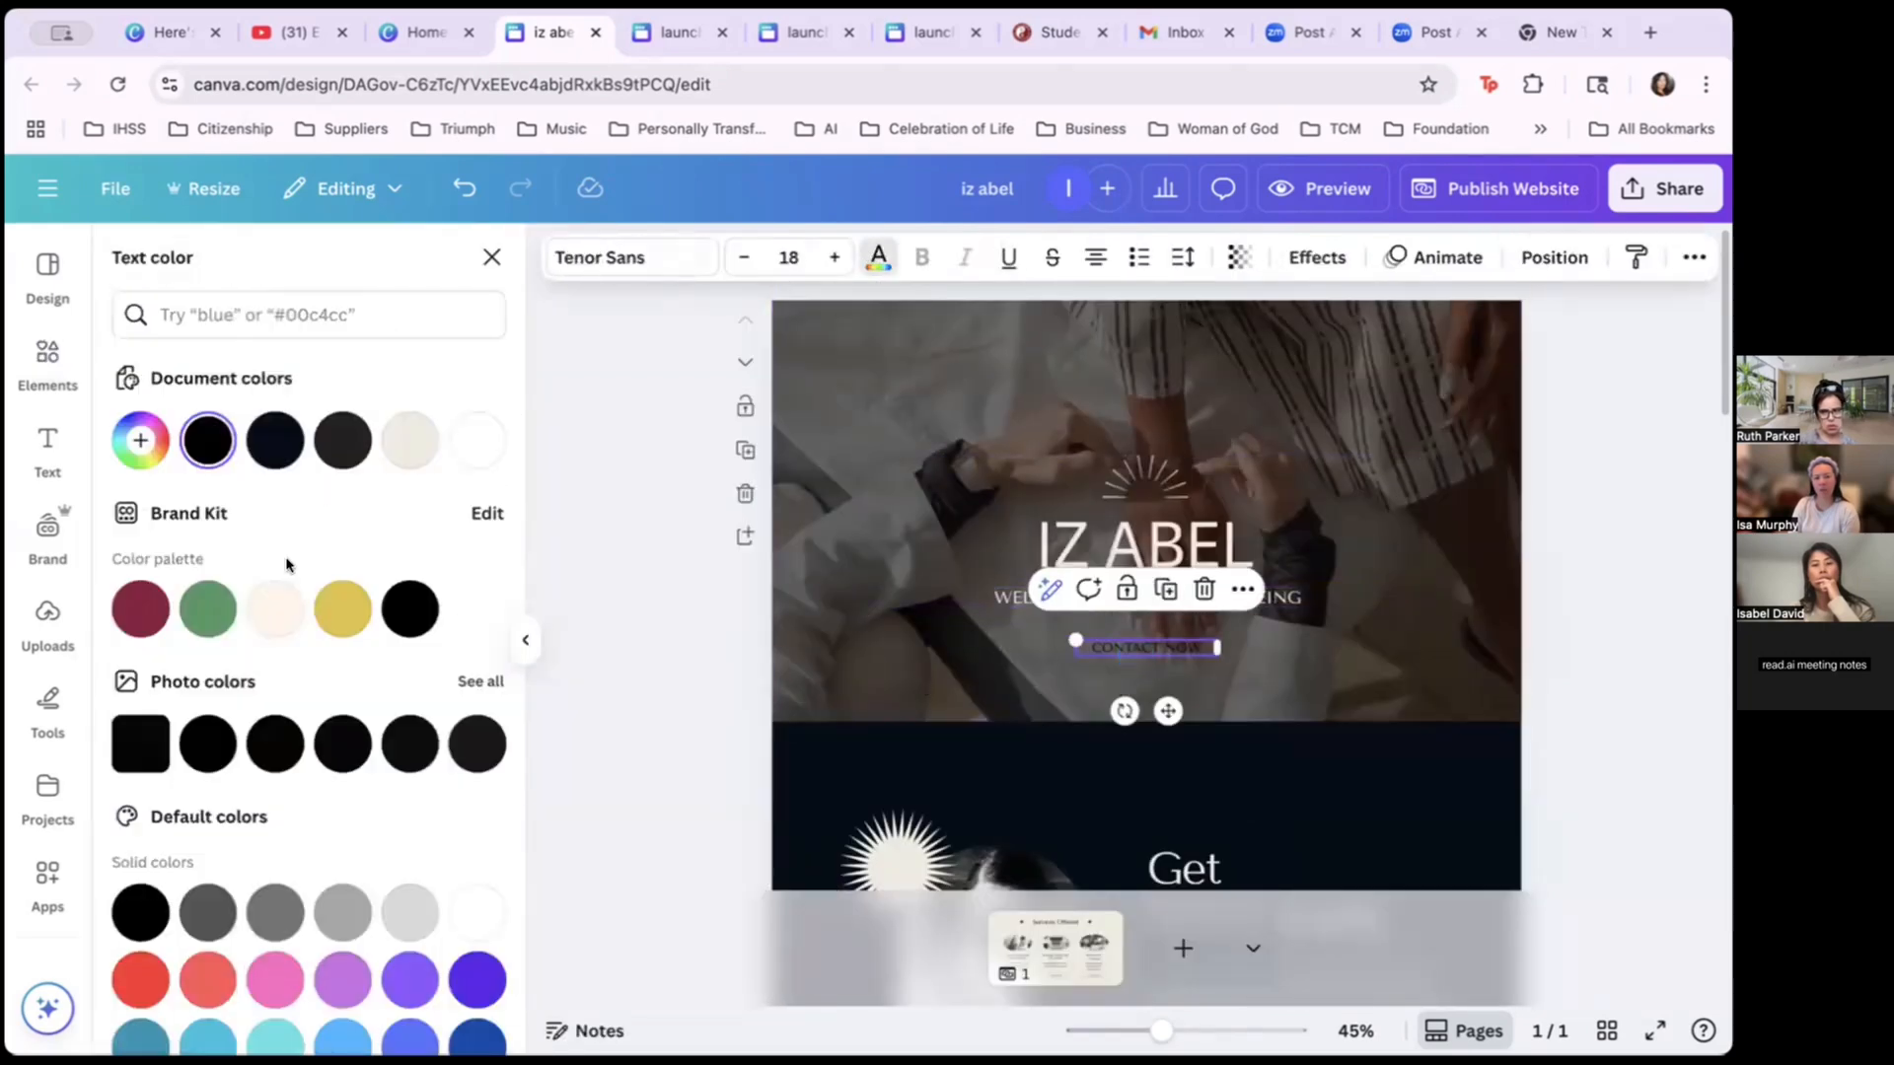
pyautogui.click(478, 440)
pyautogui.click(526, 640)
pyautogui.click(90, 641)
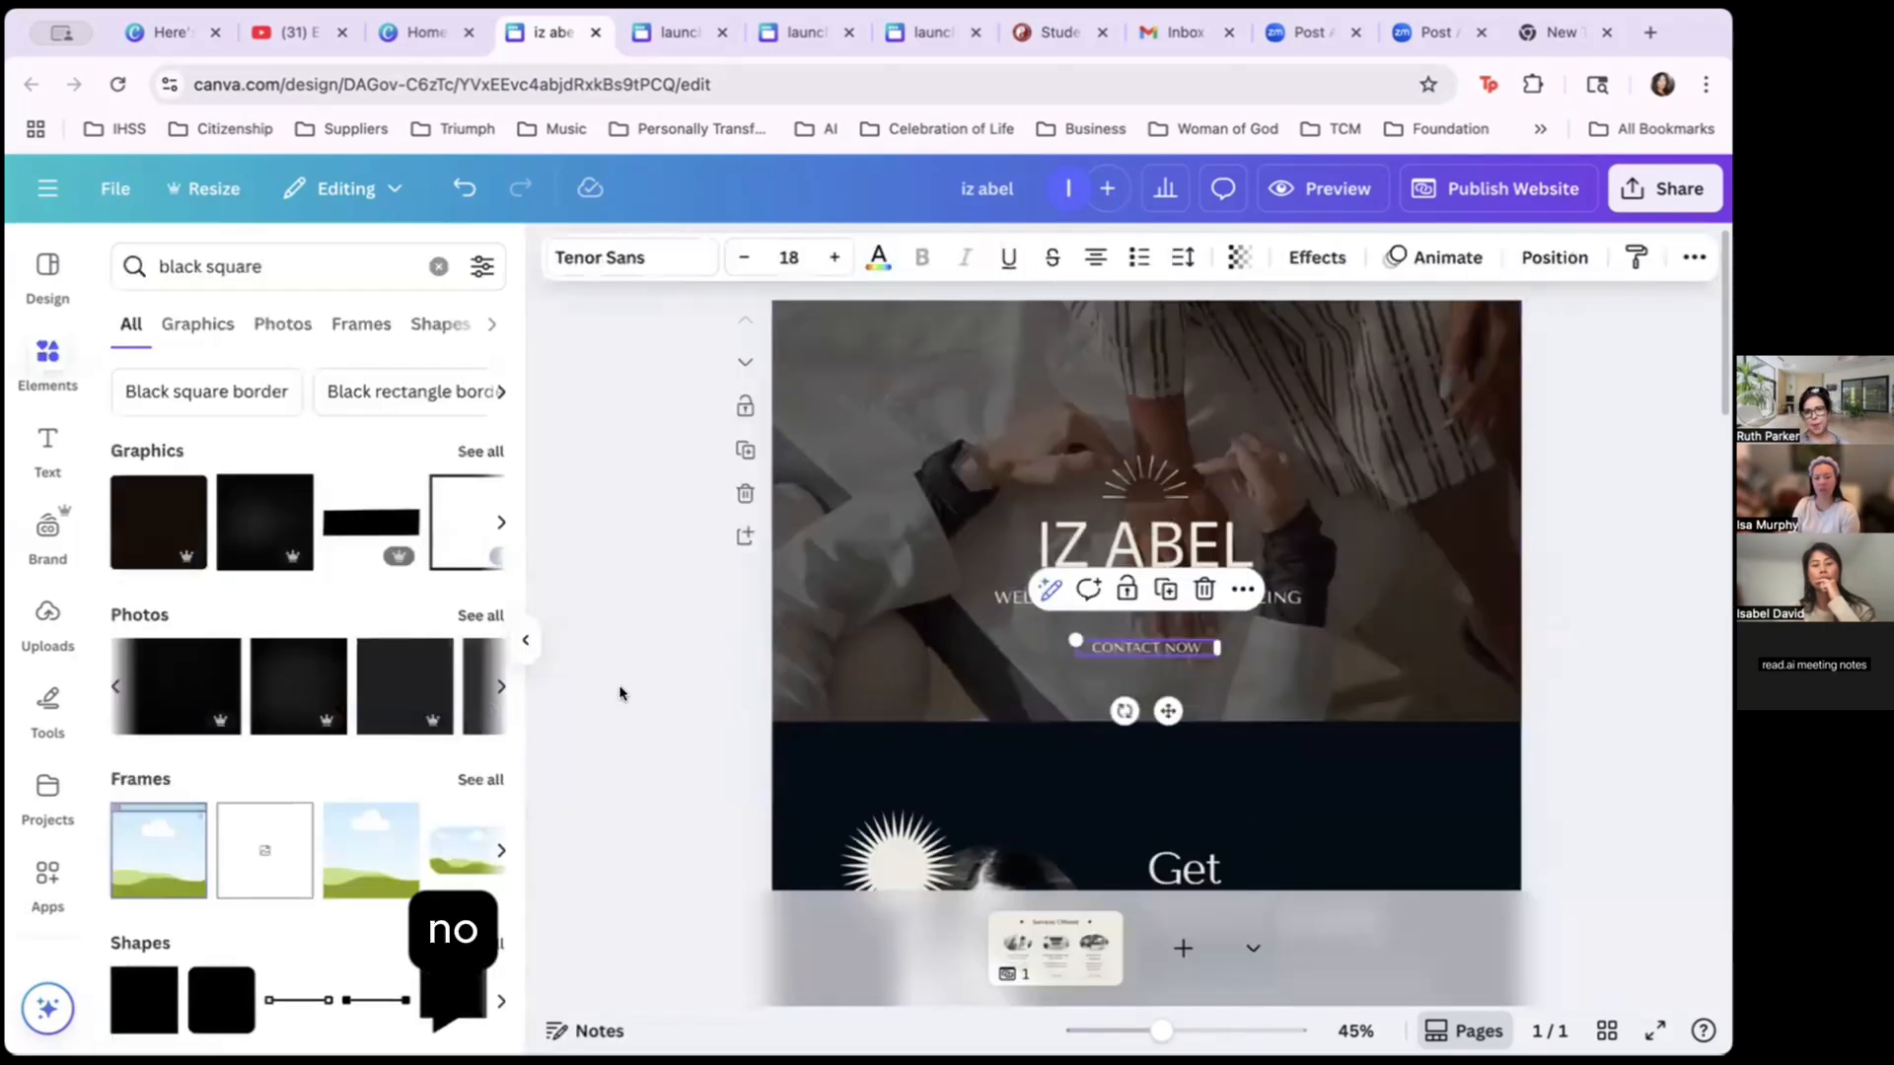
pyautogui.click(621, 689)
pyautogui.click(1190, 493)
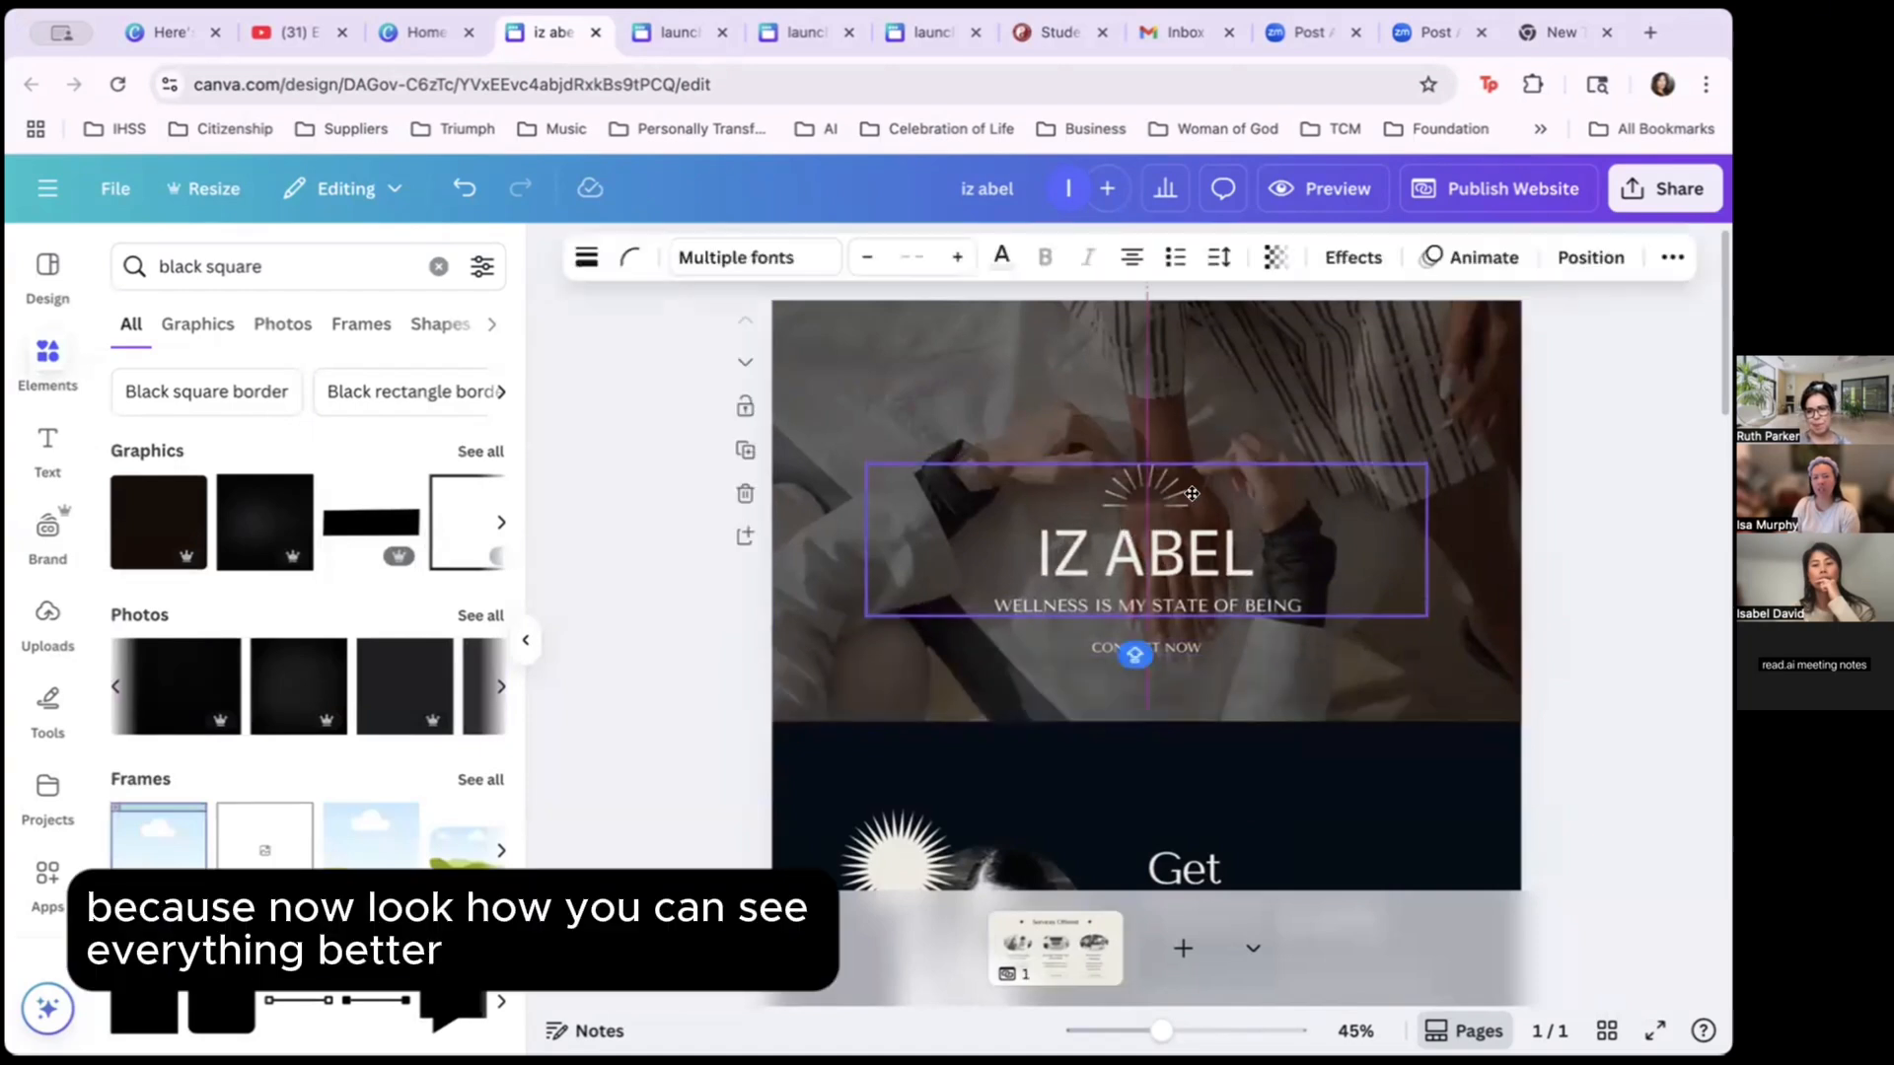
pyautogui.click(1616, 541)
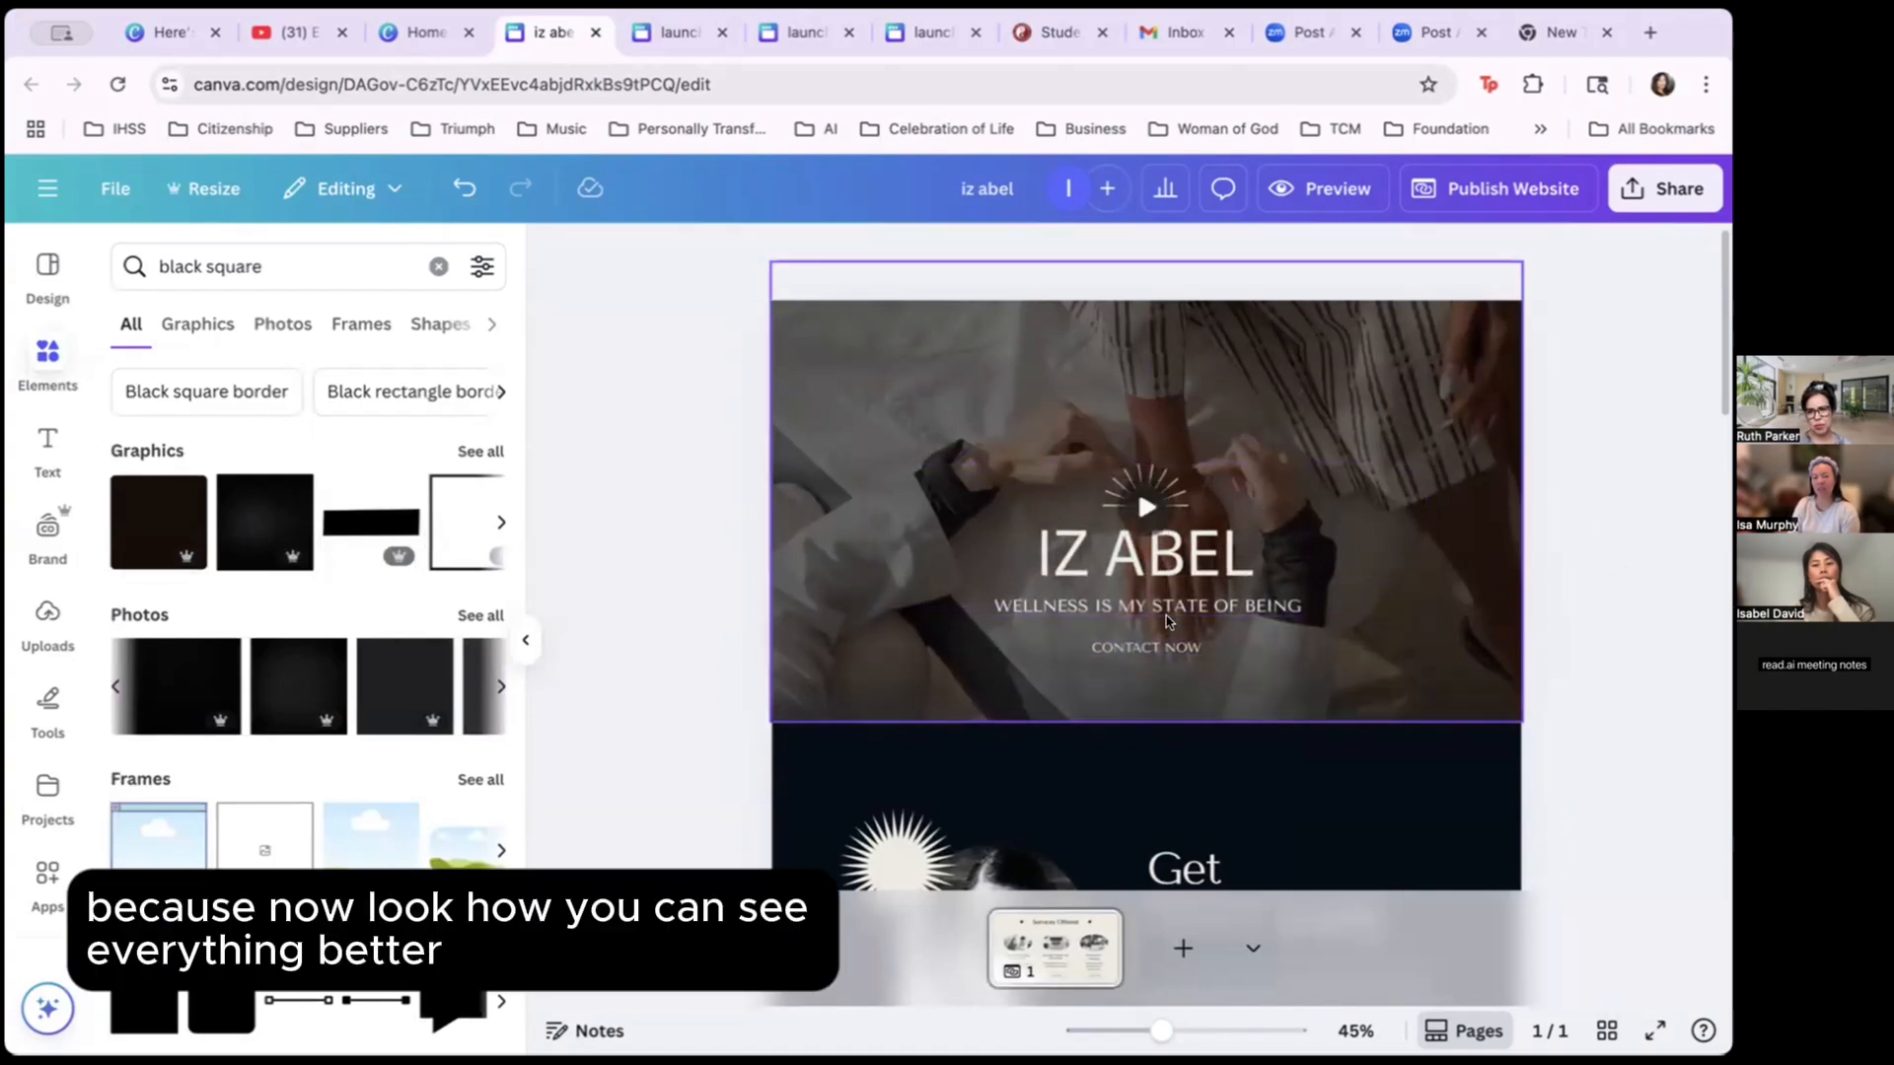
pyautogui.click(1163, 647)
pyautogui.click(1581, 569)
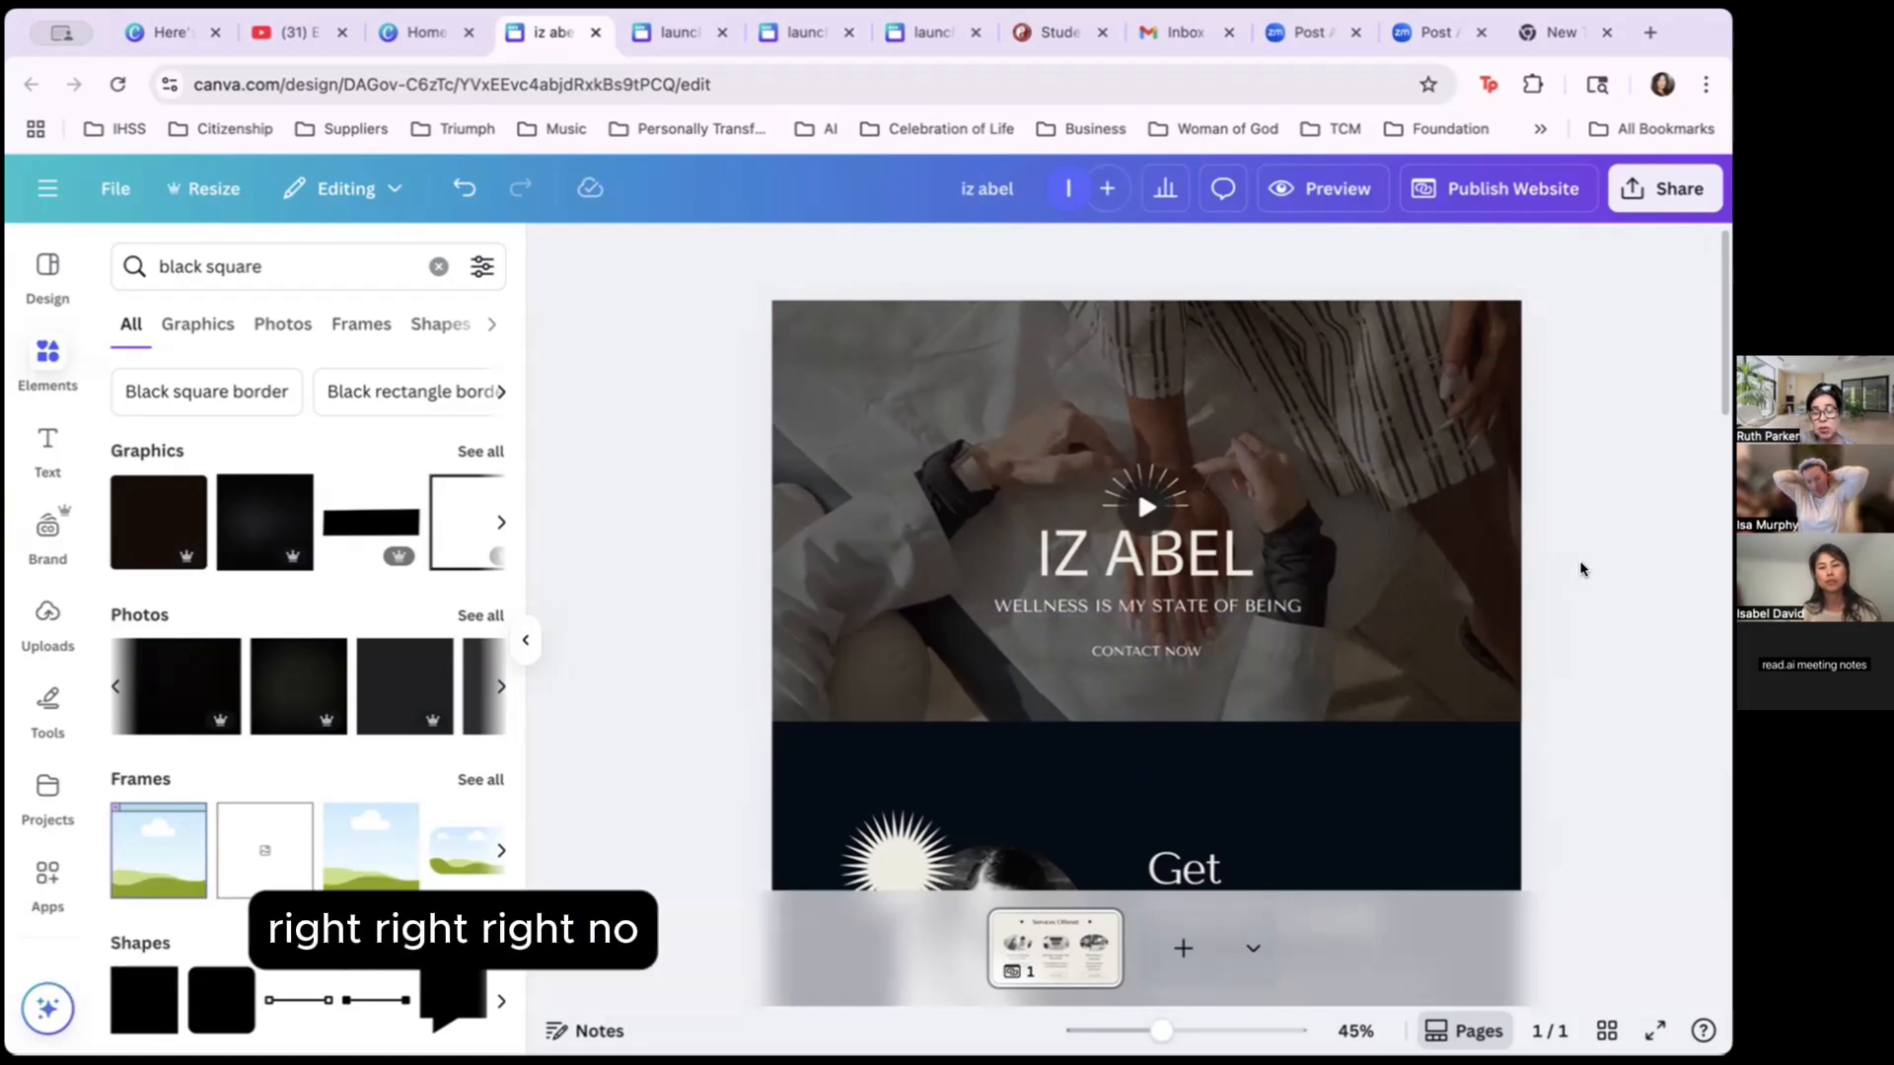
pyautogui.click(1199, 554)
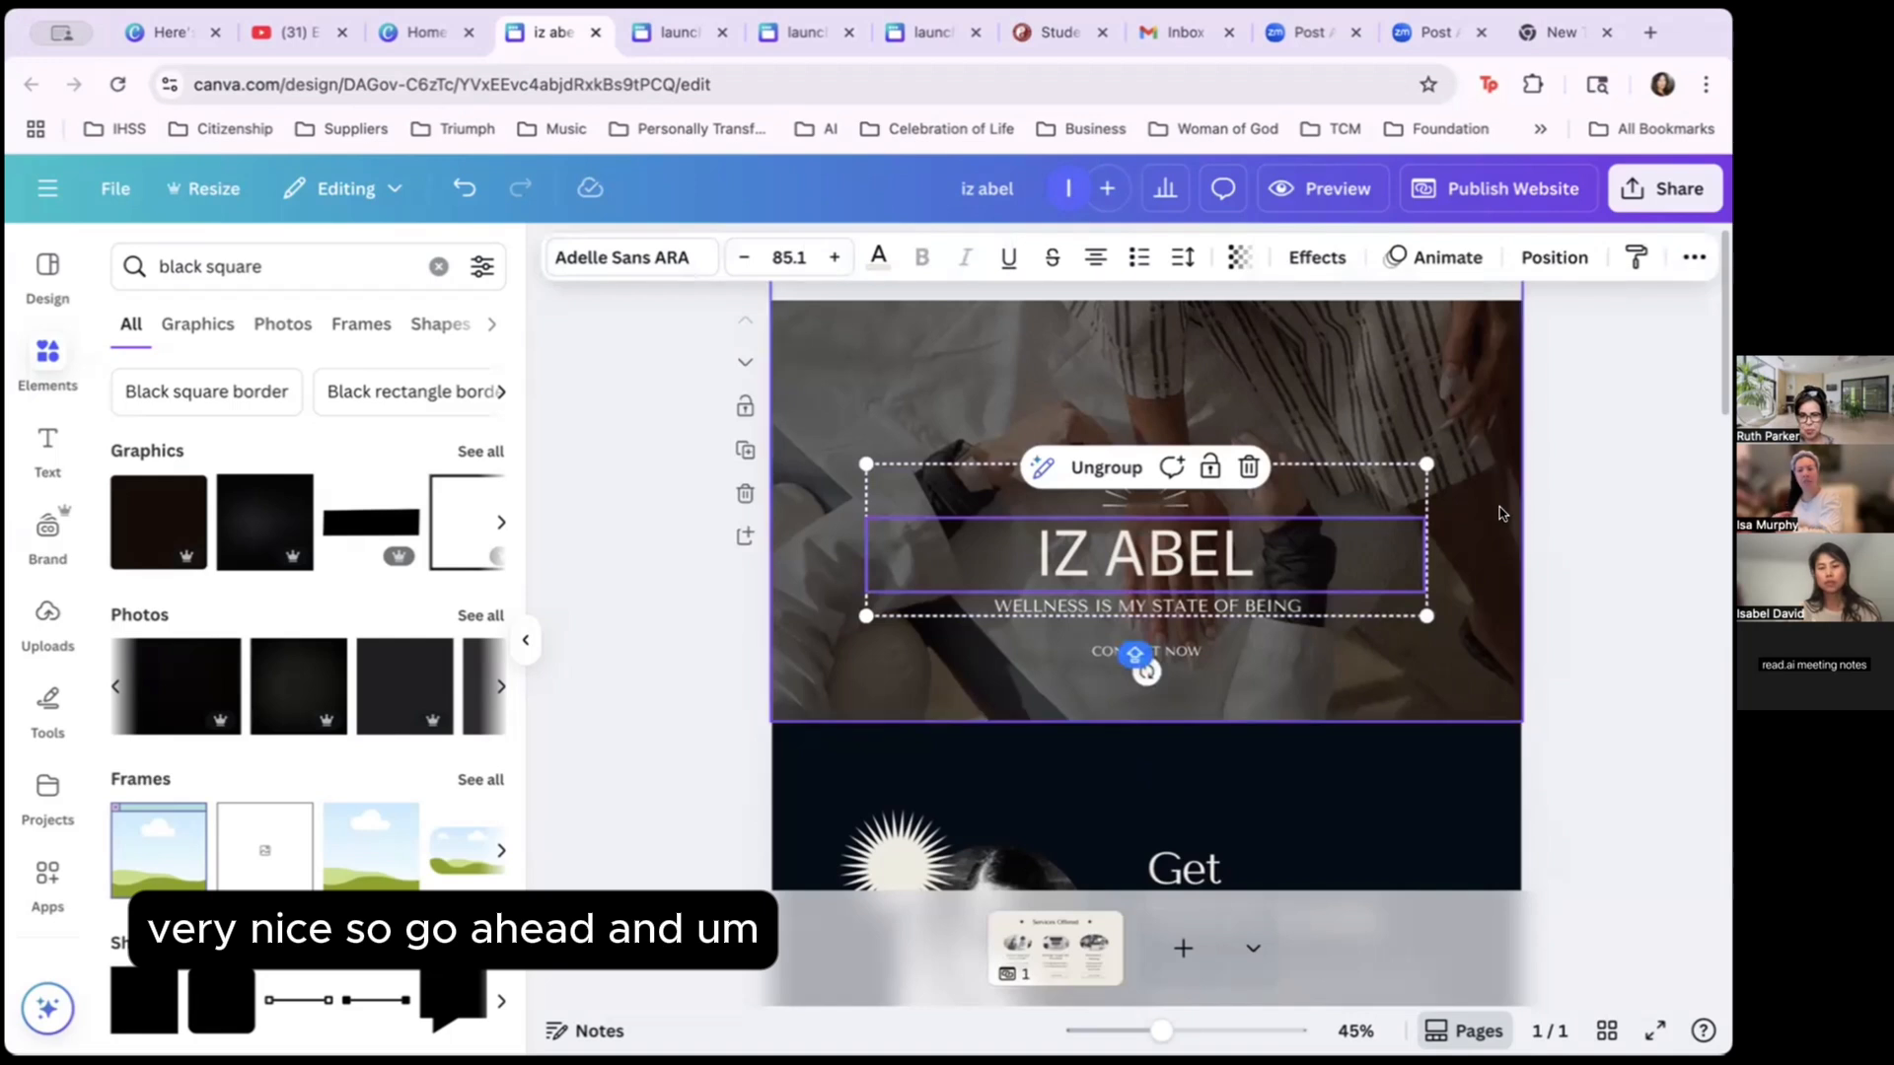
pyautogui.click(1581, 523)
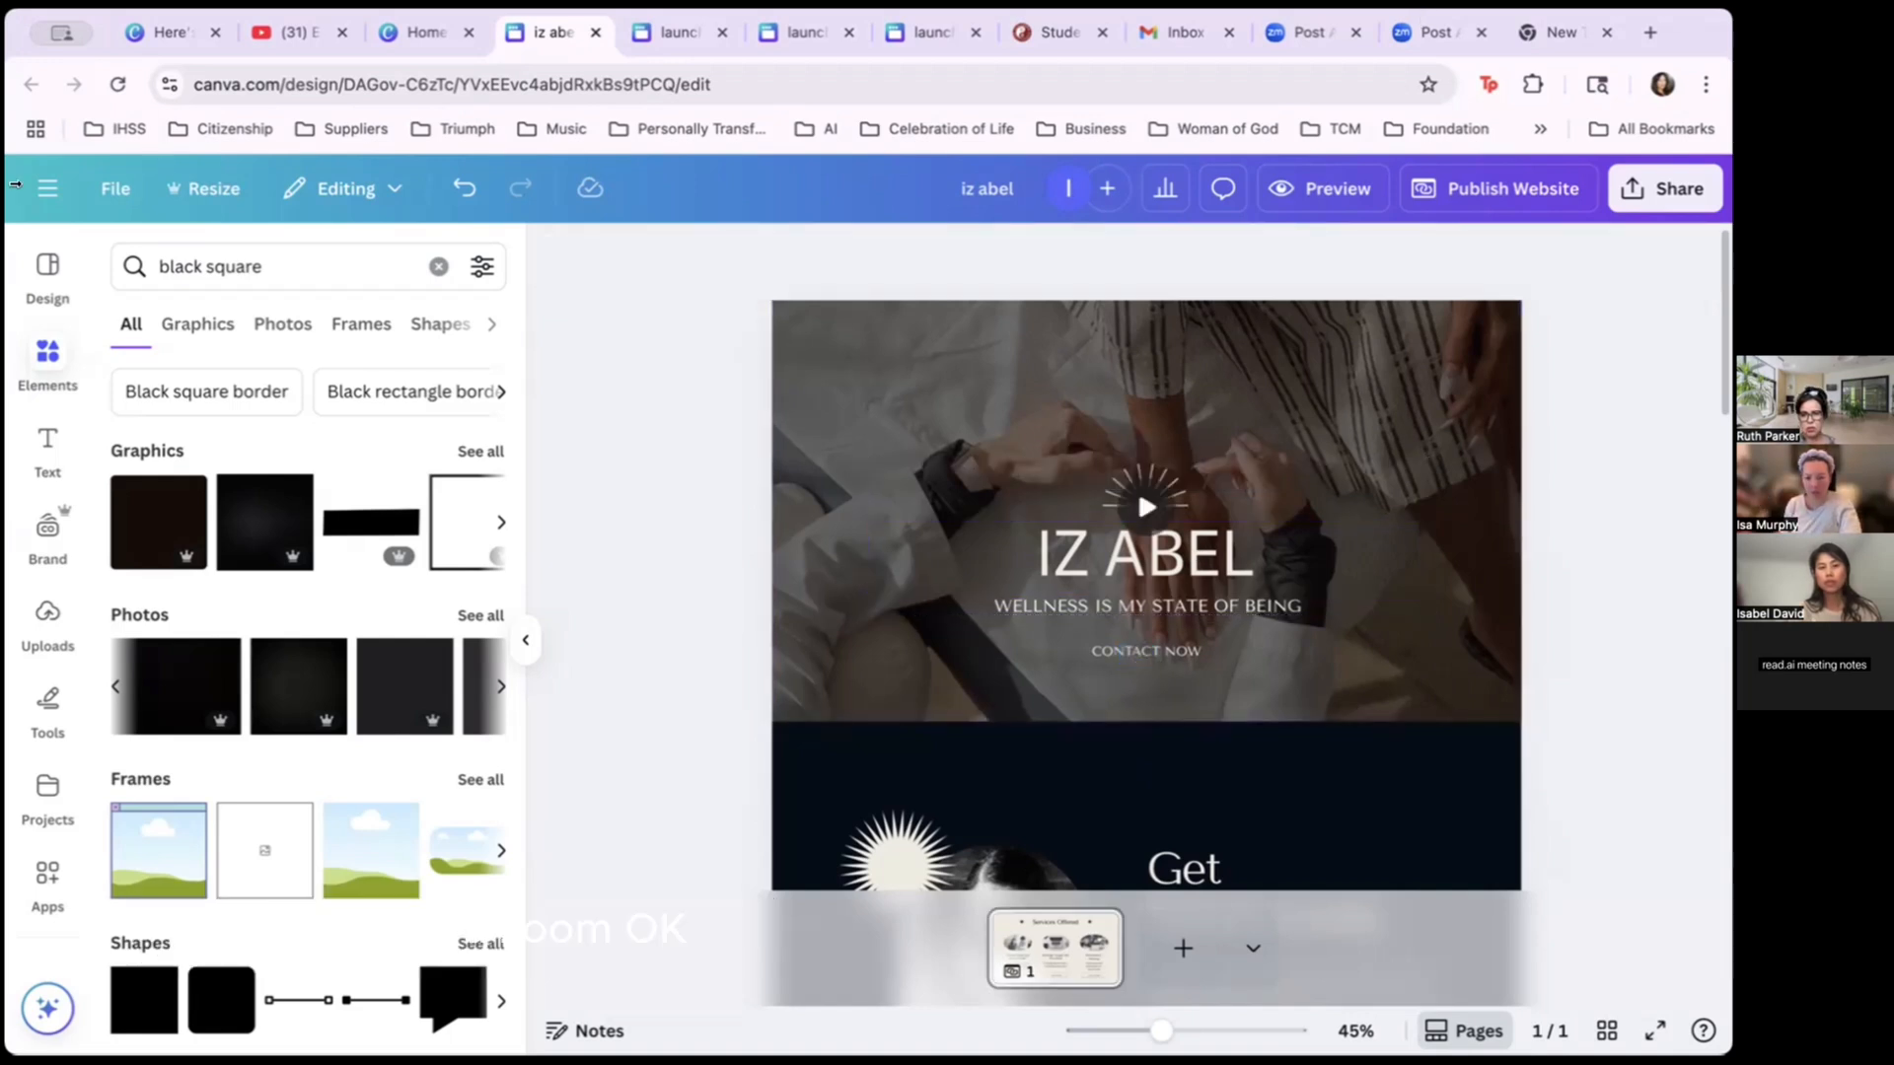